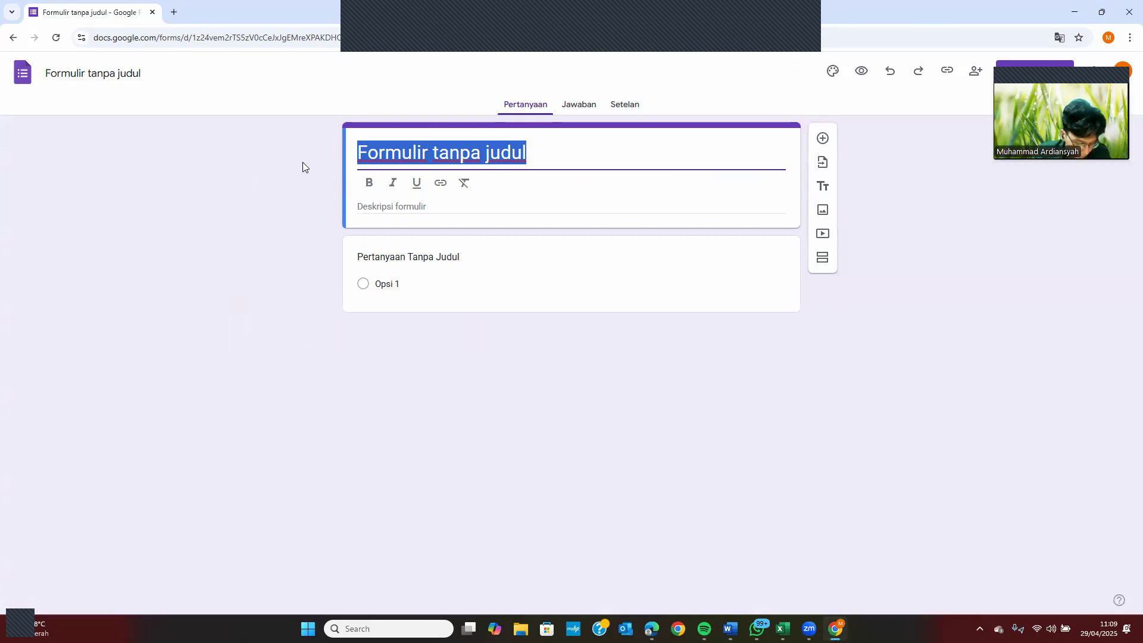
Title the form 'Data Pegawai Perusahaan PT. Cinta Sejati' with description 'Mohon isi data dengan lengkap dan benar'
text(Data Pegawai )
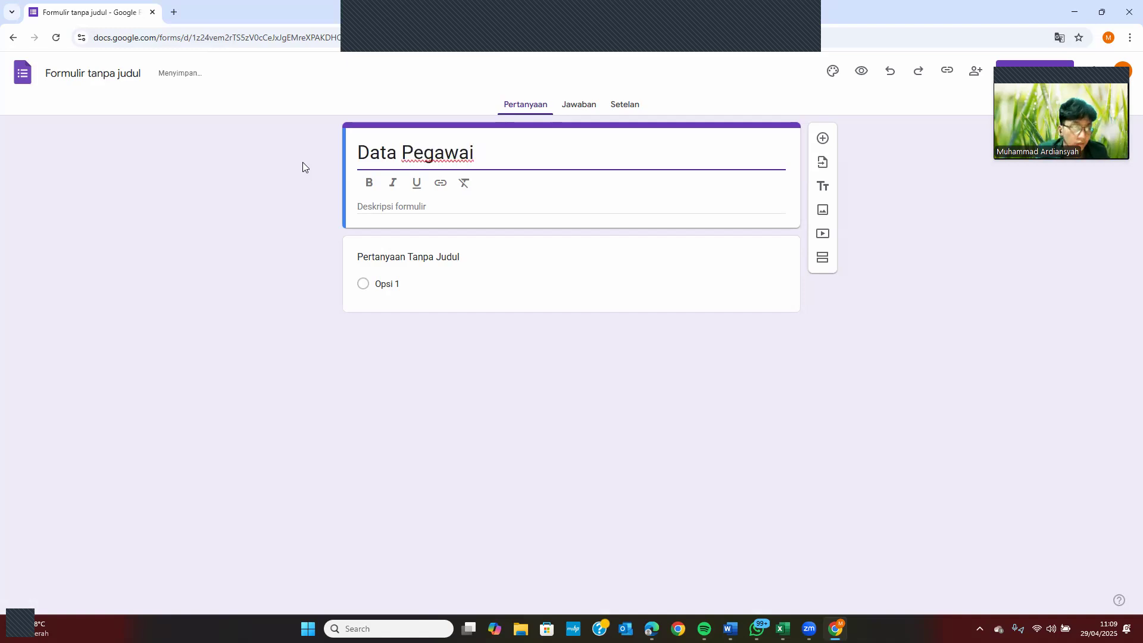
text(P)
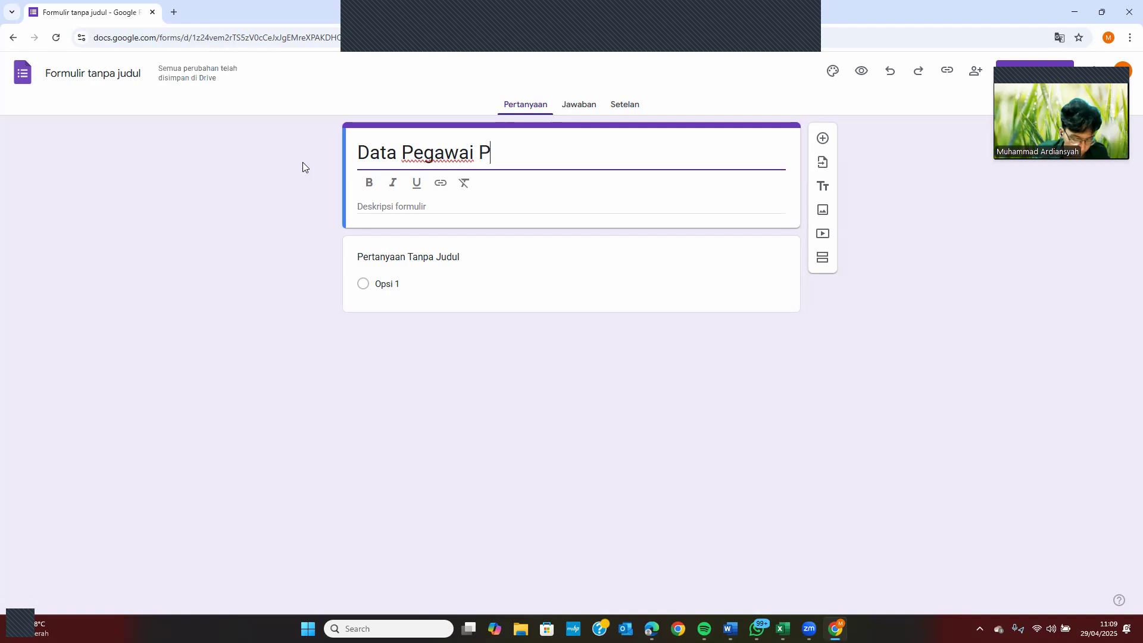
text(erusahaan)
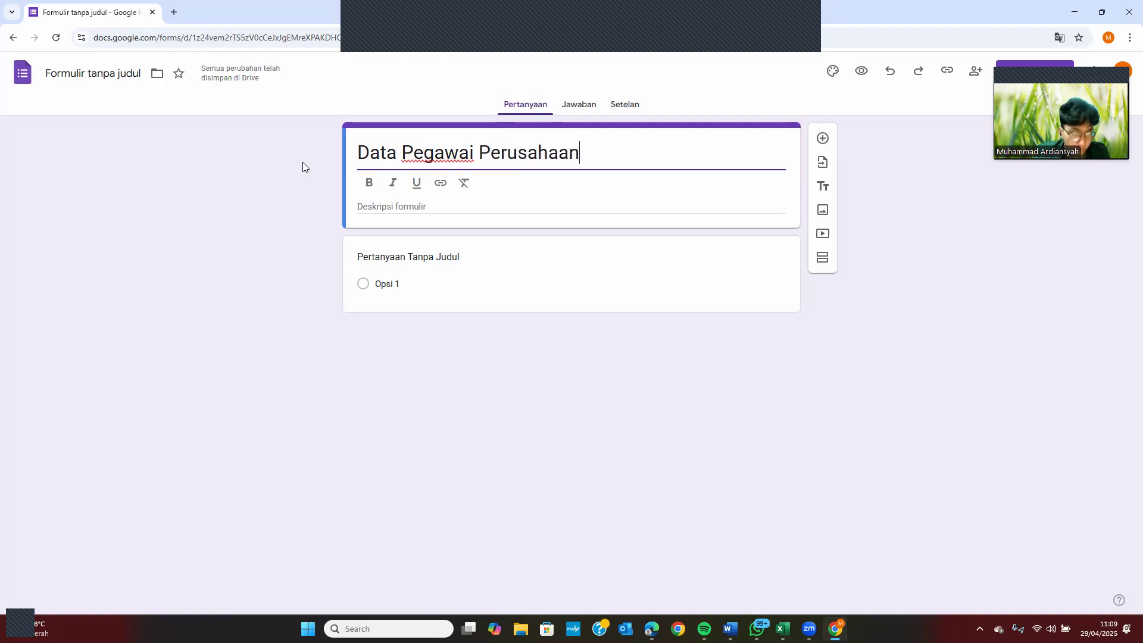
text( PT.)
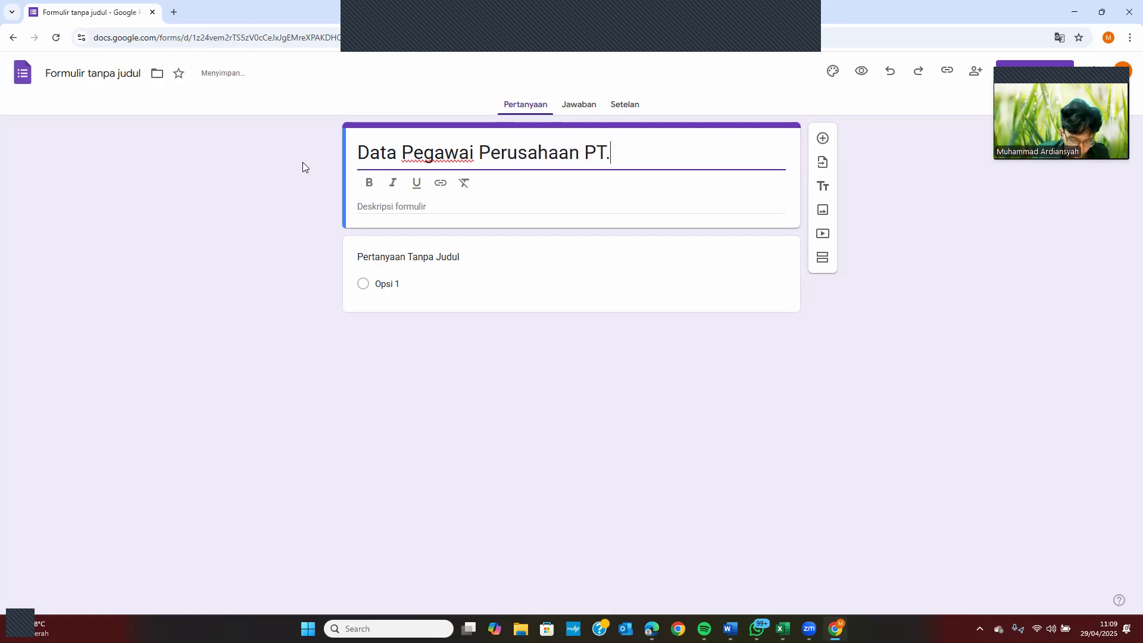
text( Cinta )
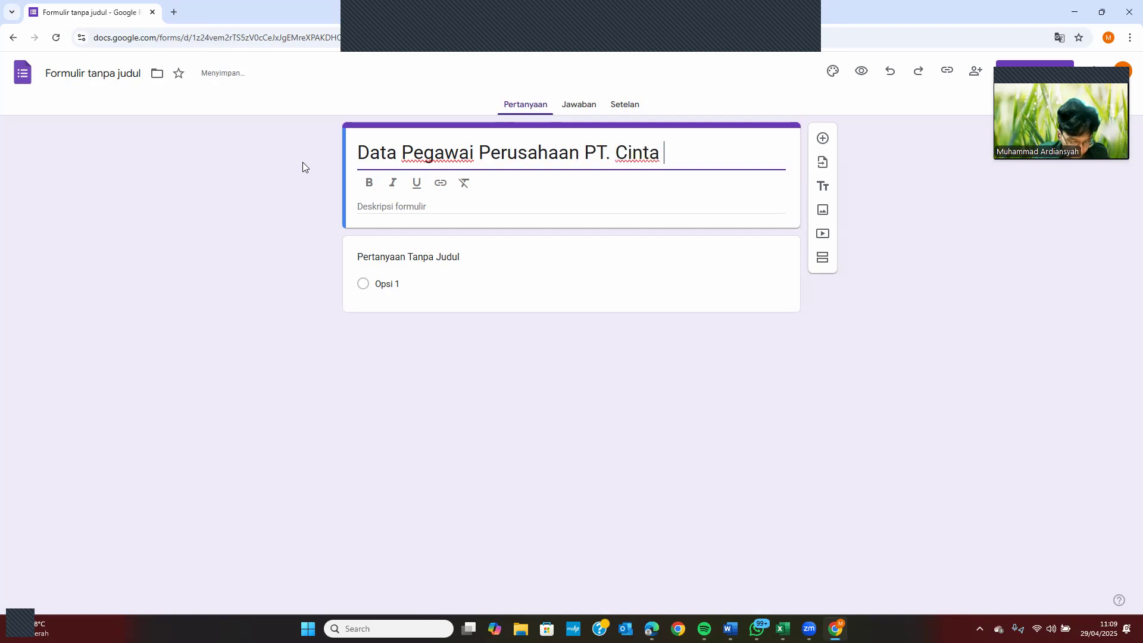
text(Sejati)
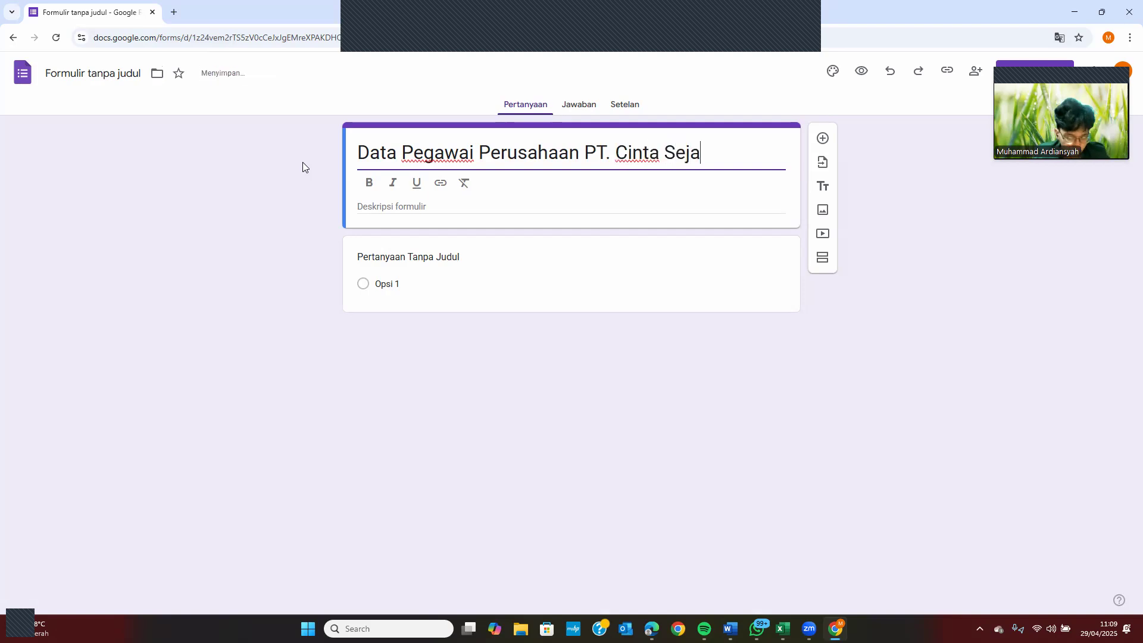
click(438, 205)
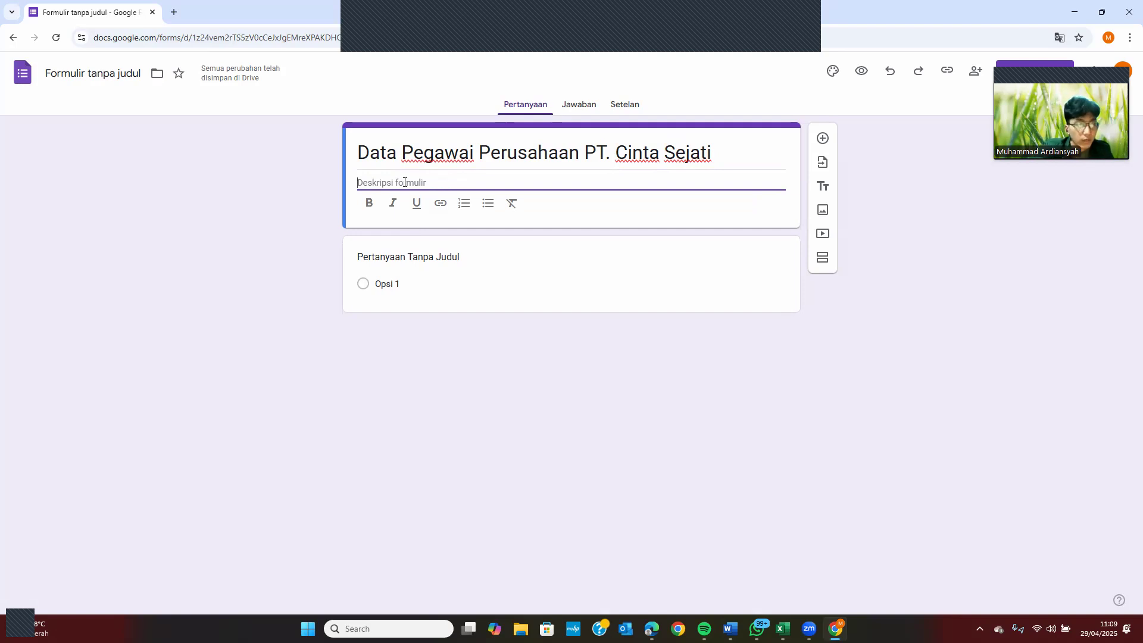
text(Mohon isi data)
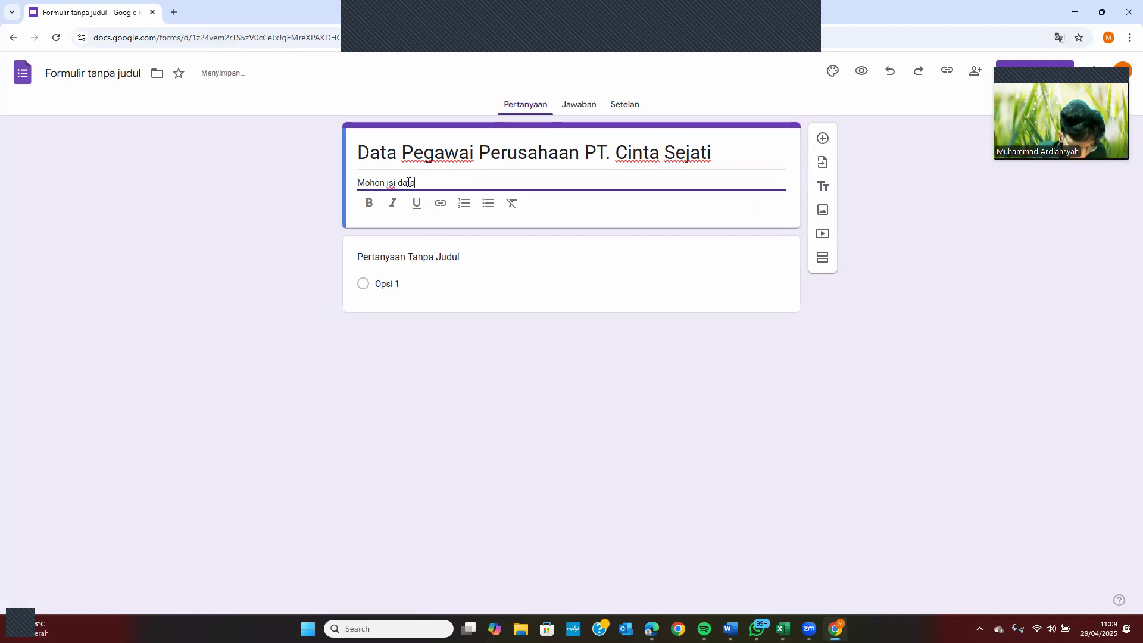
text( denga)
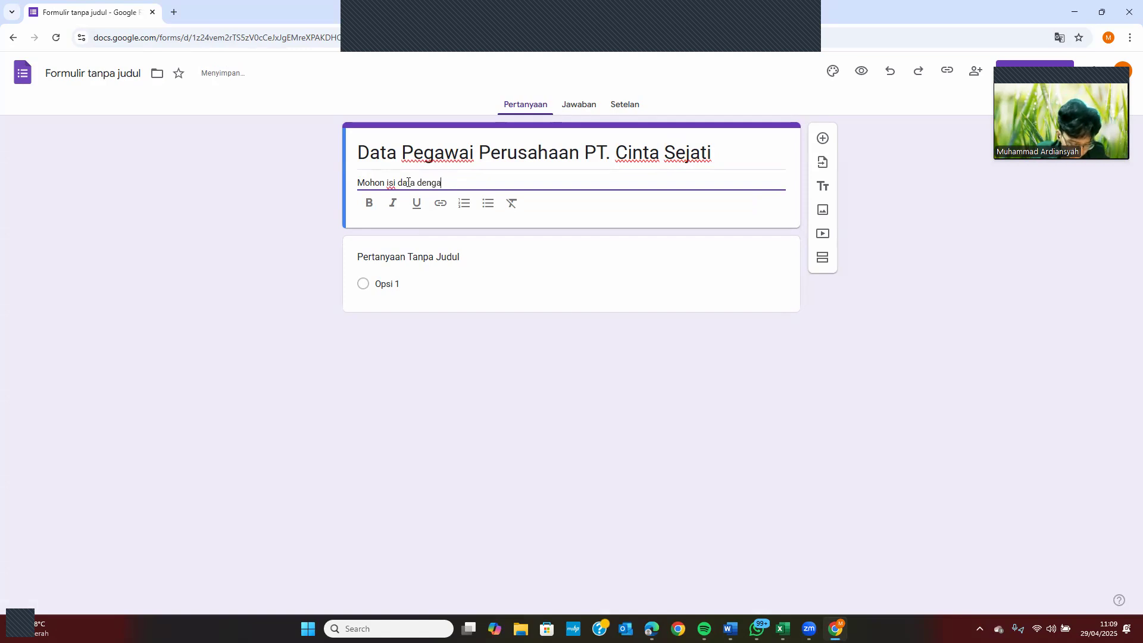
text(n lengk)
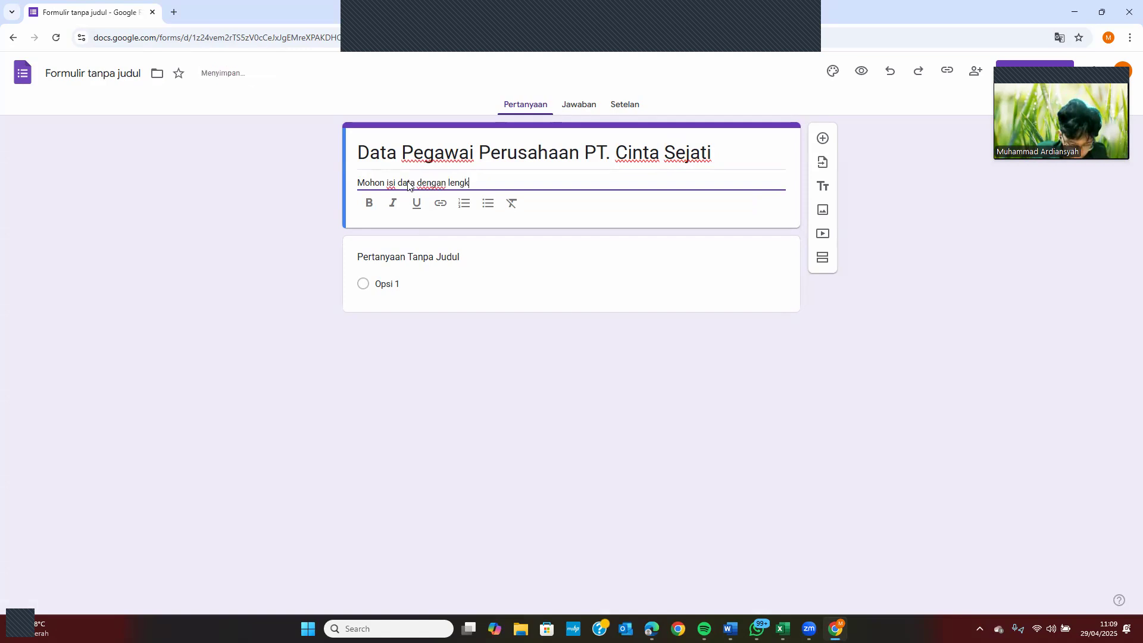
text(ap dan benar)
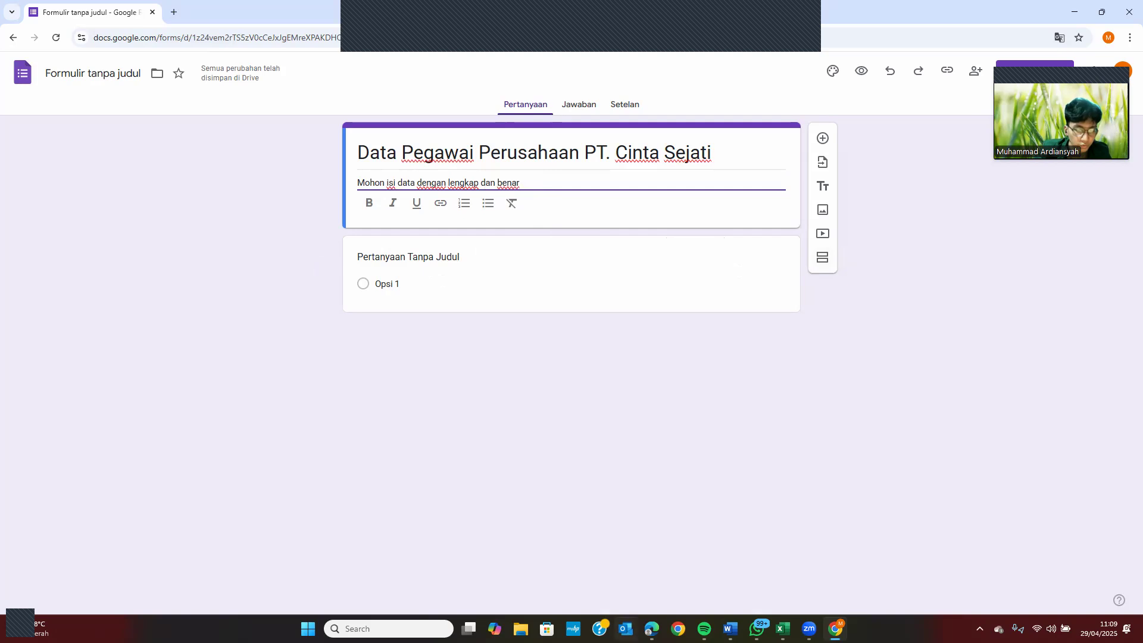
Check the assignment instructions in Edge, then add a new section to the form
click(652, 629)
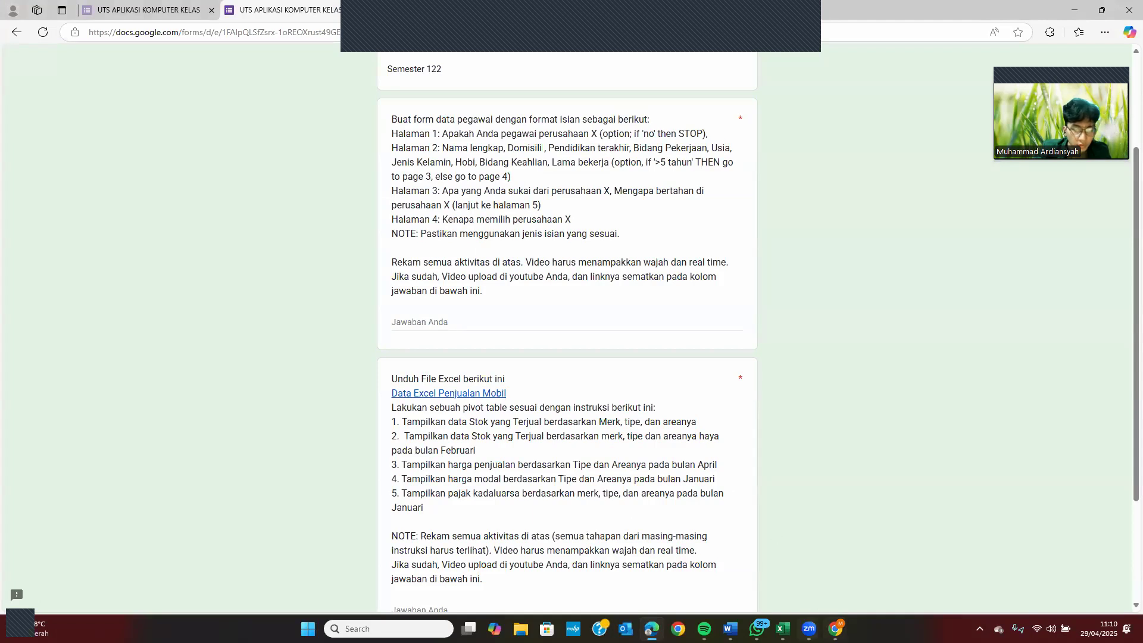
click(836, 629)
click(822, 262)
Add three more sections so the form has five sections
click(823, 261)
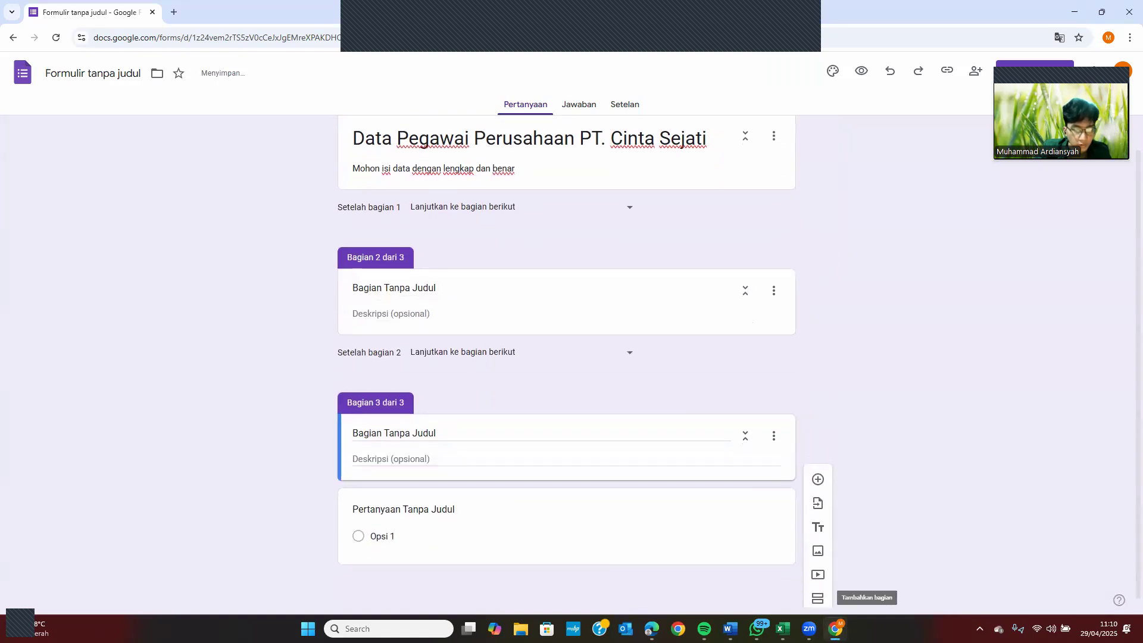
click(819, 594)
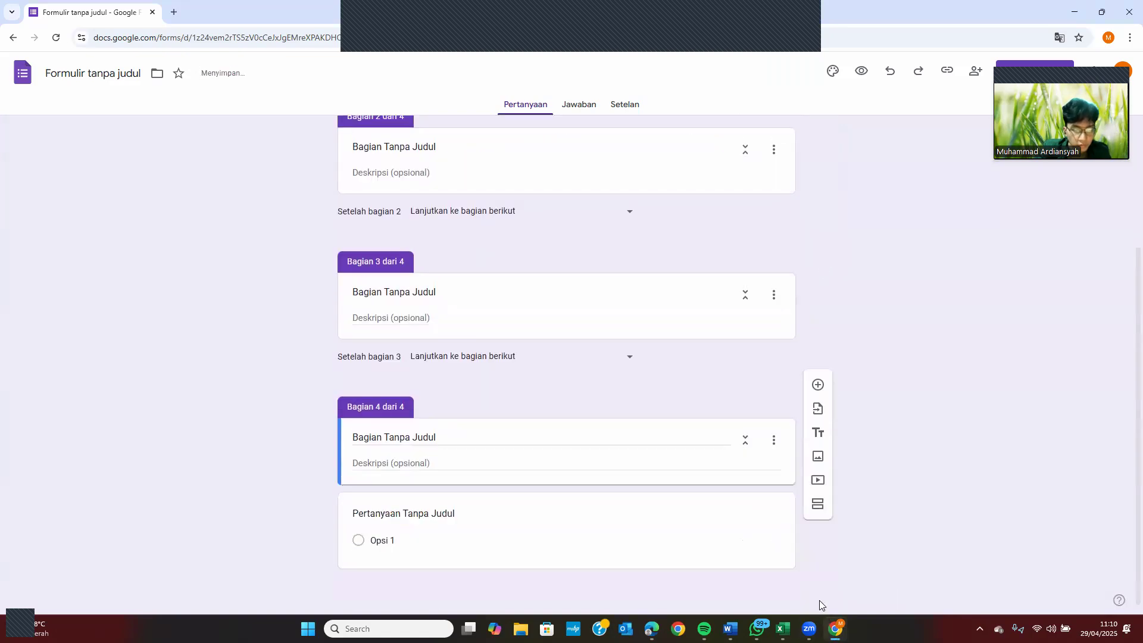
click(814, 599)
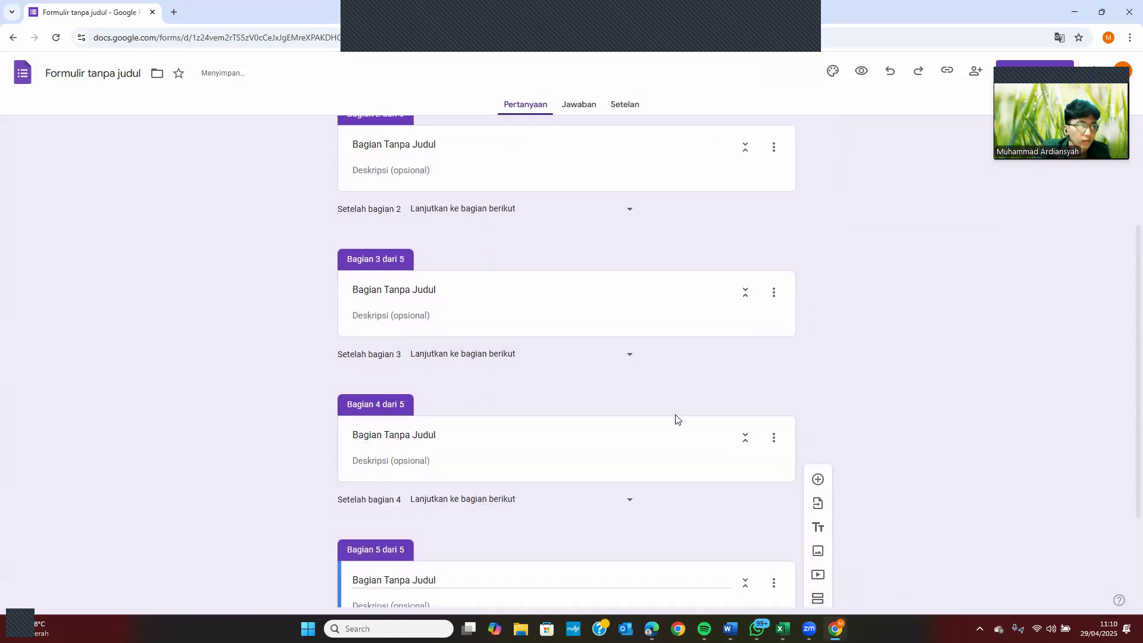
scroll(487, 296, up, 3)
click(528, 185)
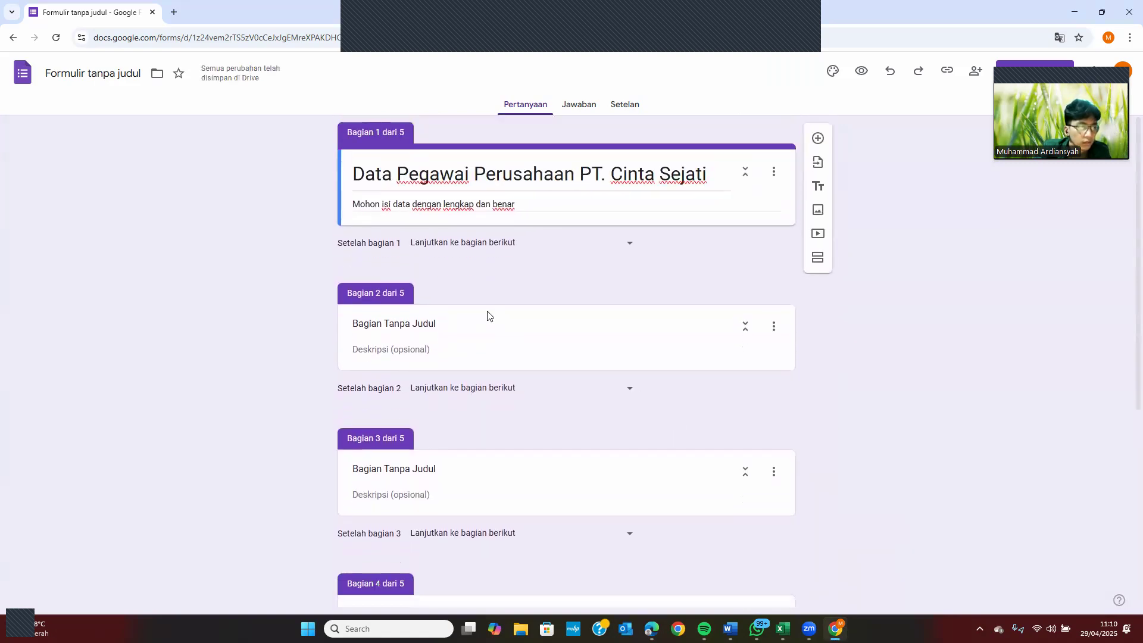
Title section 2 'Data Diri Pegawai' and section 3 'Pegawai Lama'
click(488, 315)
double_click(432, 323)
key(ctrl+a)
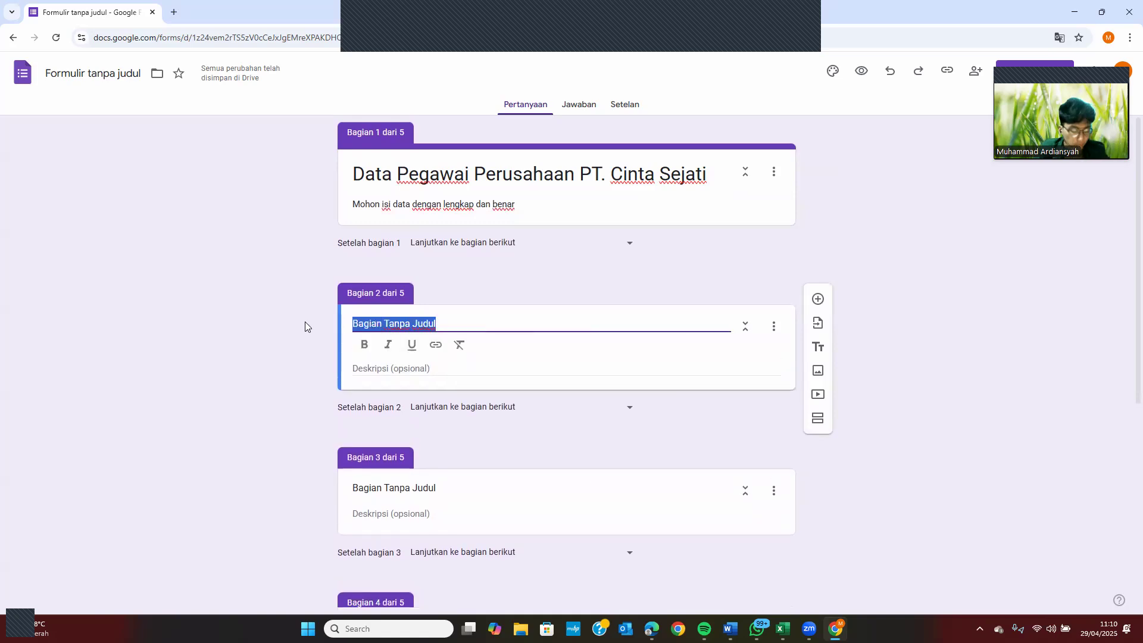
text(Dat)
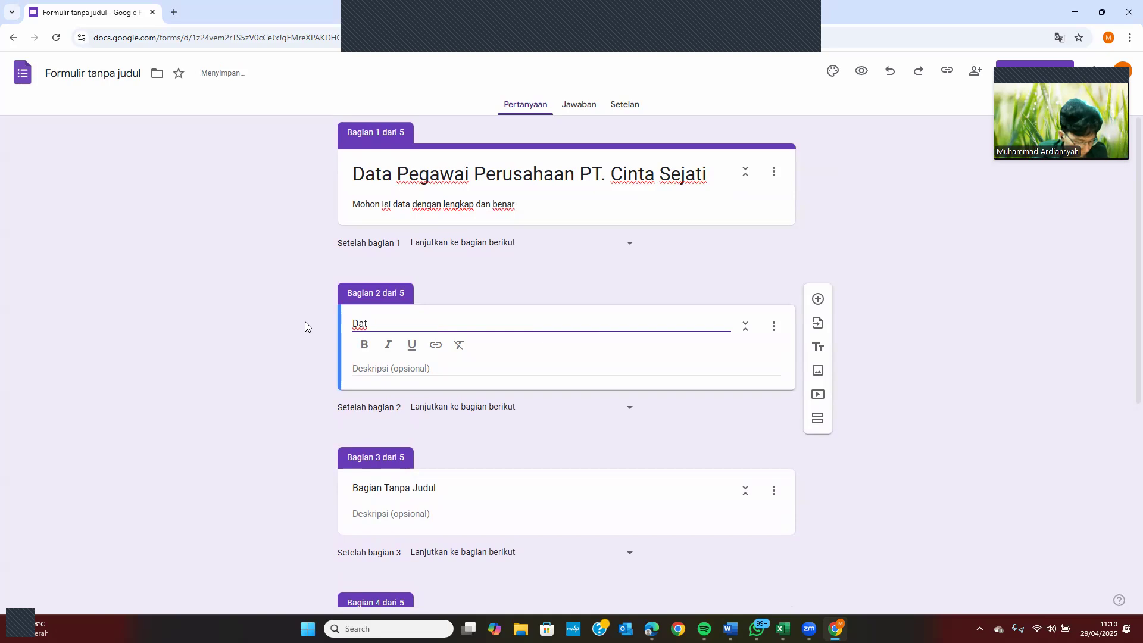
text(a D)
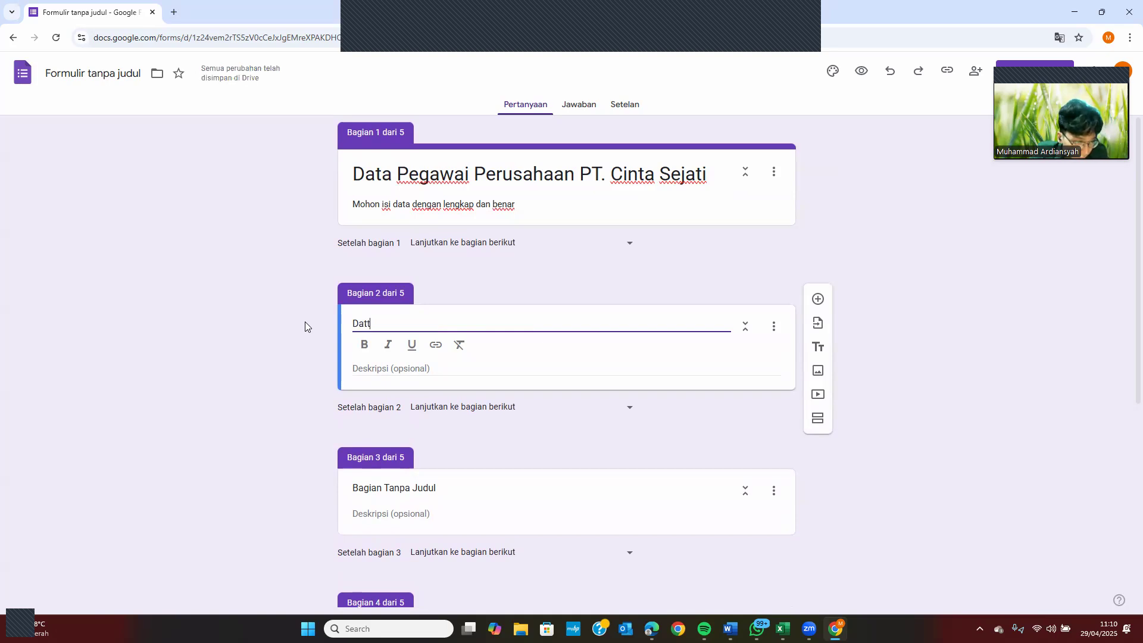
text(i)
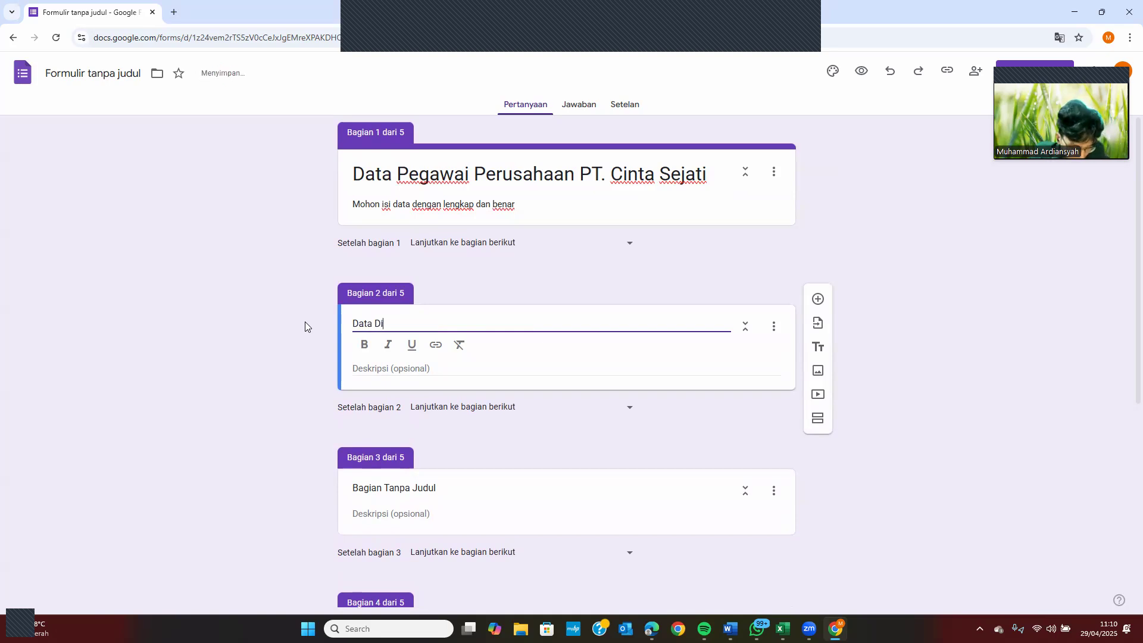
text(ri Pegawai)
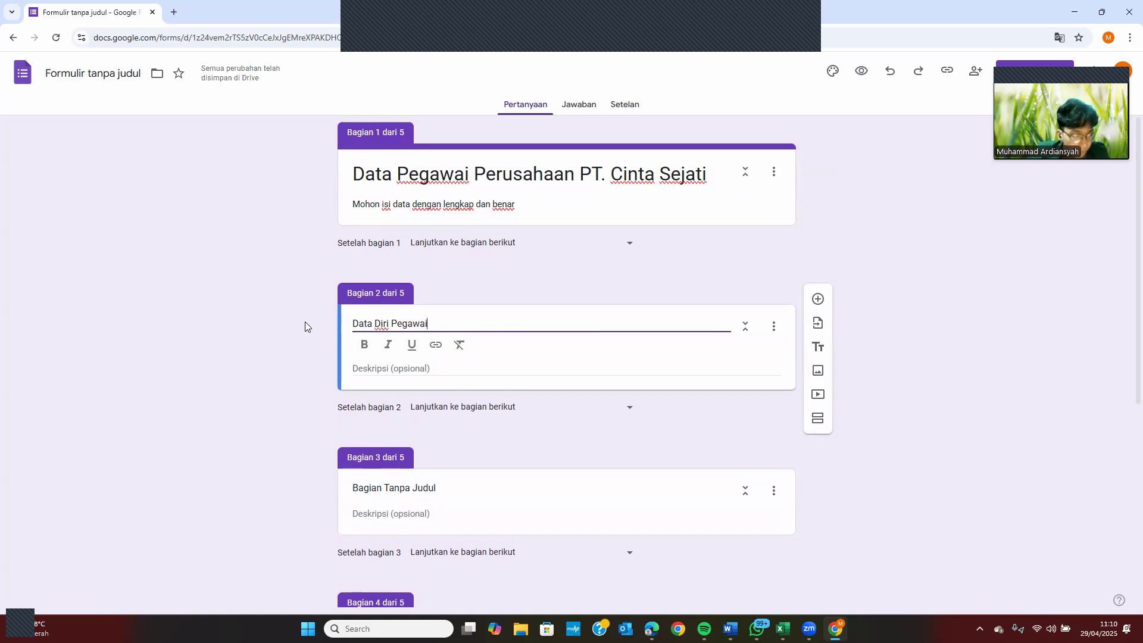
scroll(305, 326, down, 2)
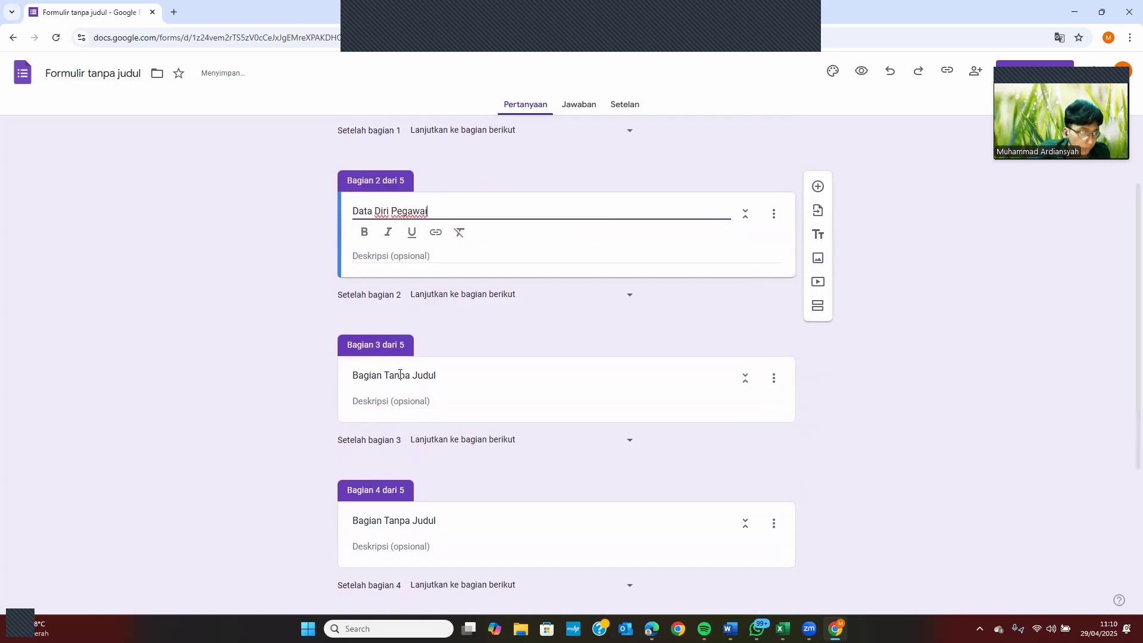
click(427, 378)
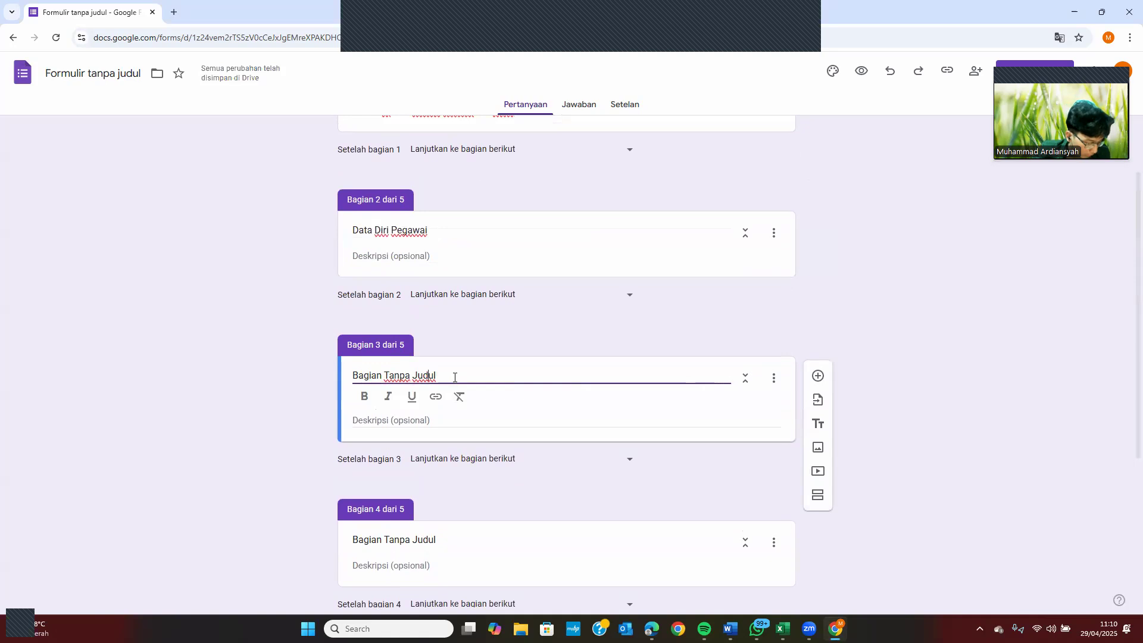
drag(461, 376, 284, 374)
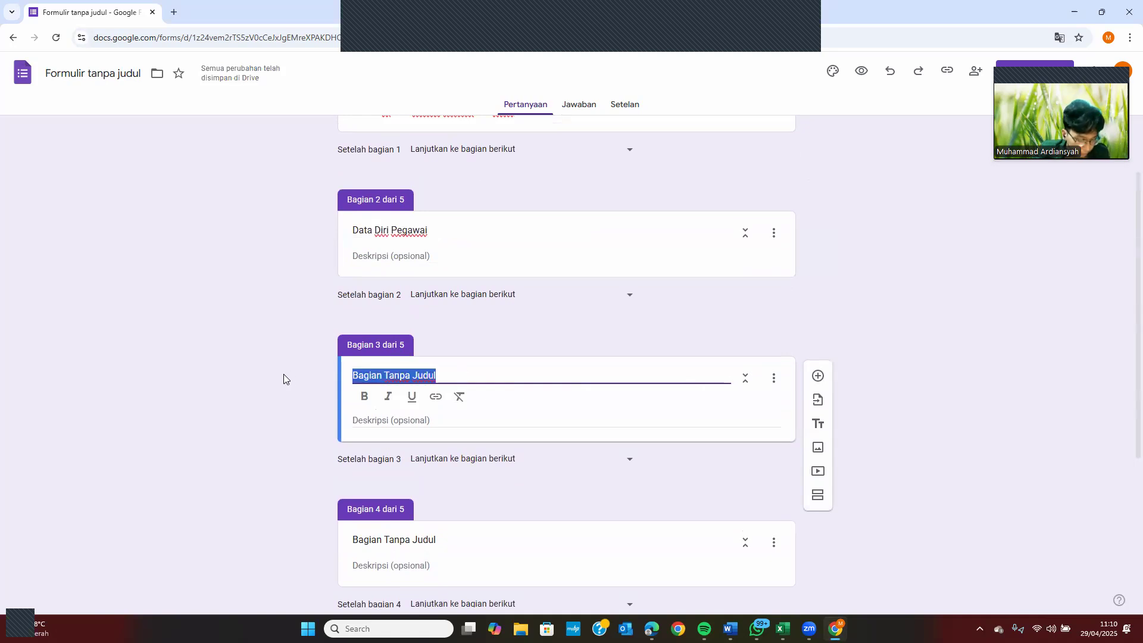
text(Pegawai)
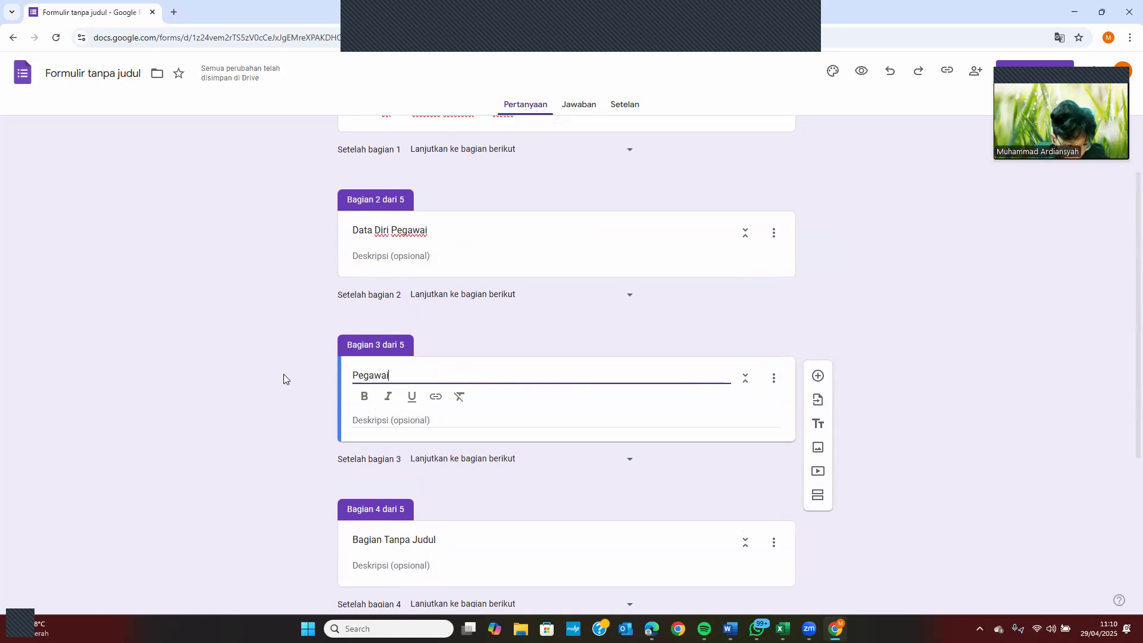
text( Lama)
Title section 4 'Pegawai Baru' and section 5 'Penutup'
scroll(284, 381, down, 2)
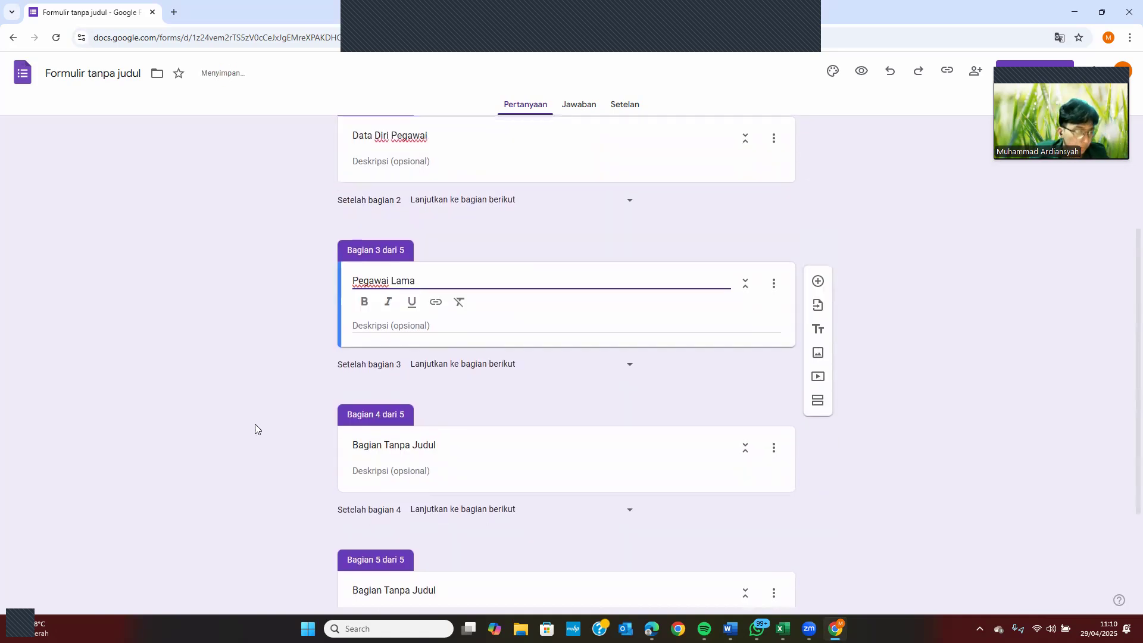
drag(442, 452, 332, 444)
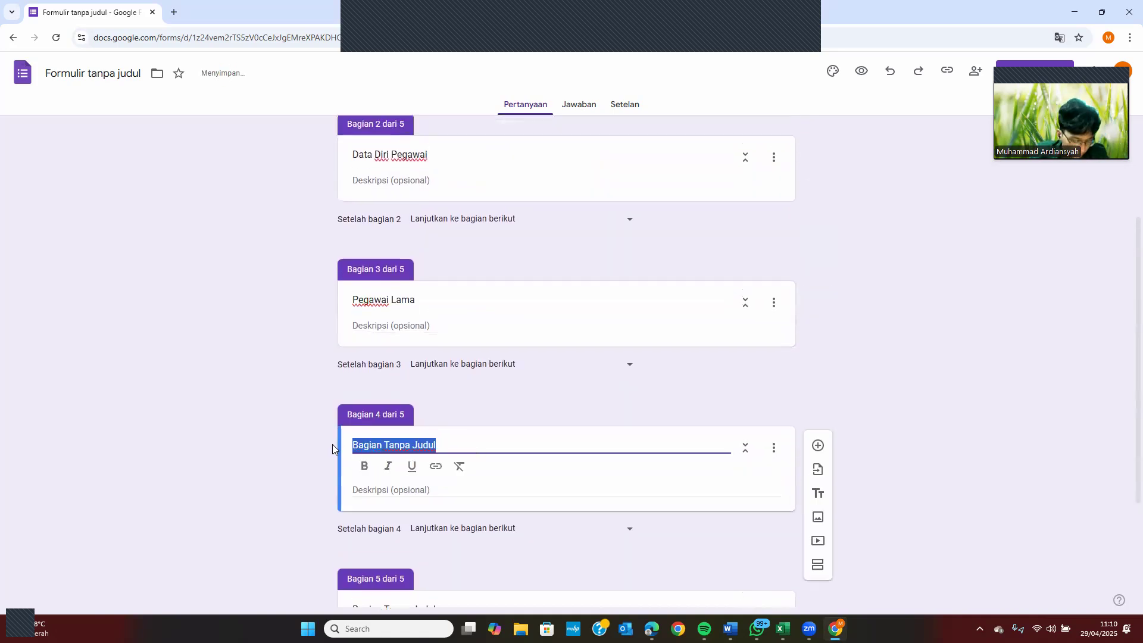
text(Pegawai Br)
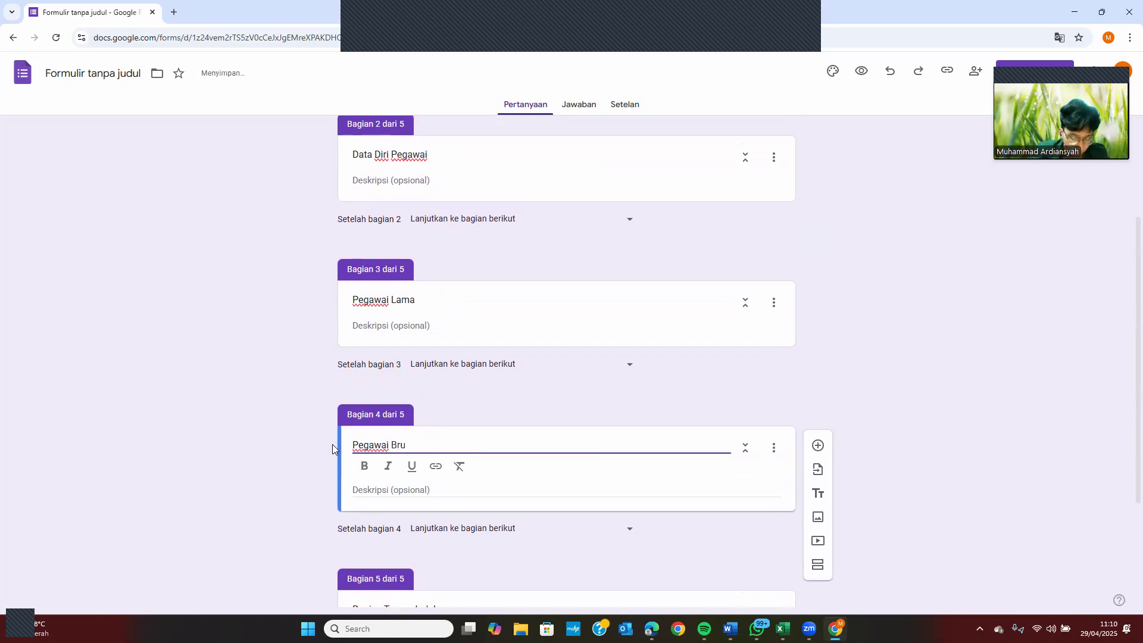
key(BackSpace)
text(aru)
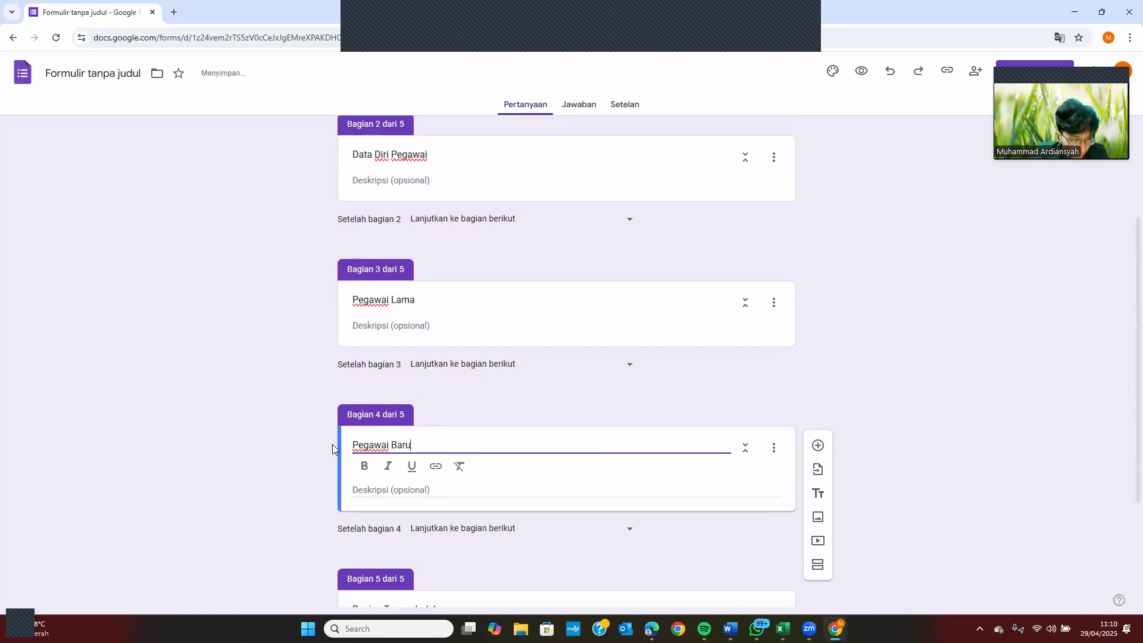
scroll(377, 459, down, 3)
drag(443, 438, 316, 437)
text(Penutup)
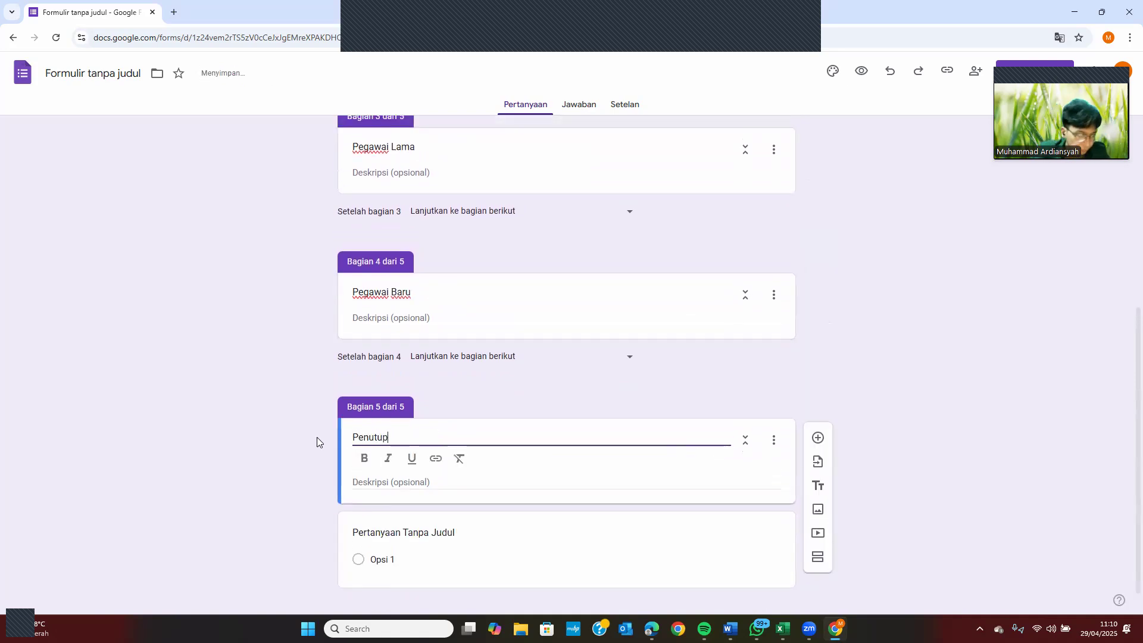
scroll(390, 375, up, 5)
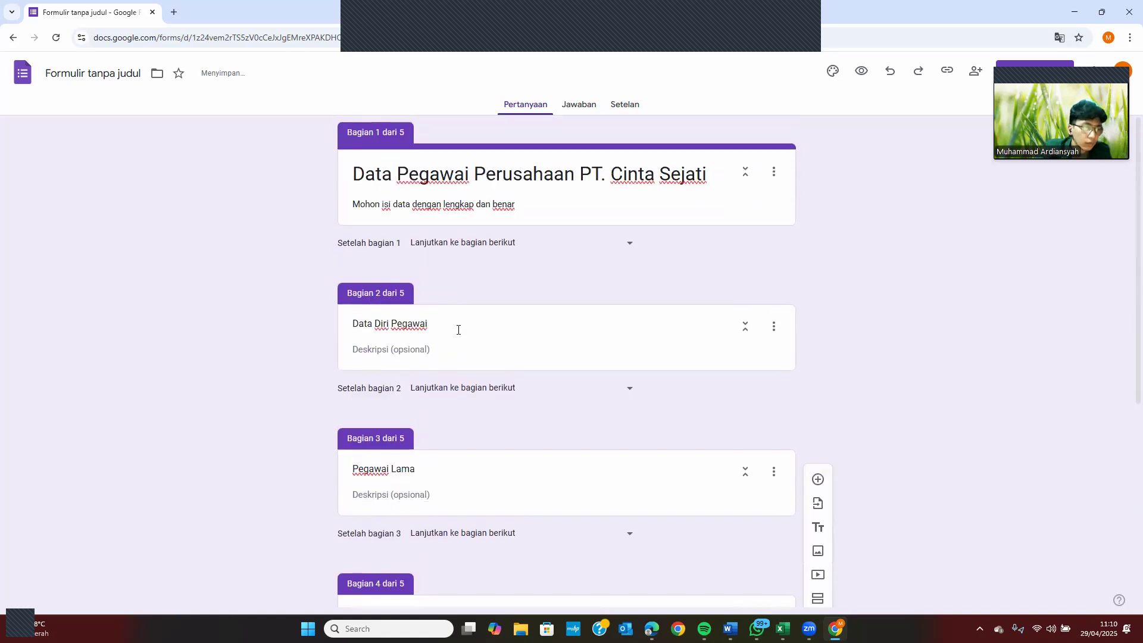
Add the question 'Apakah Anda merupakan pegawai PT. Cinta Sejati' to section 1
click(562, 201)
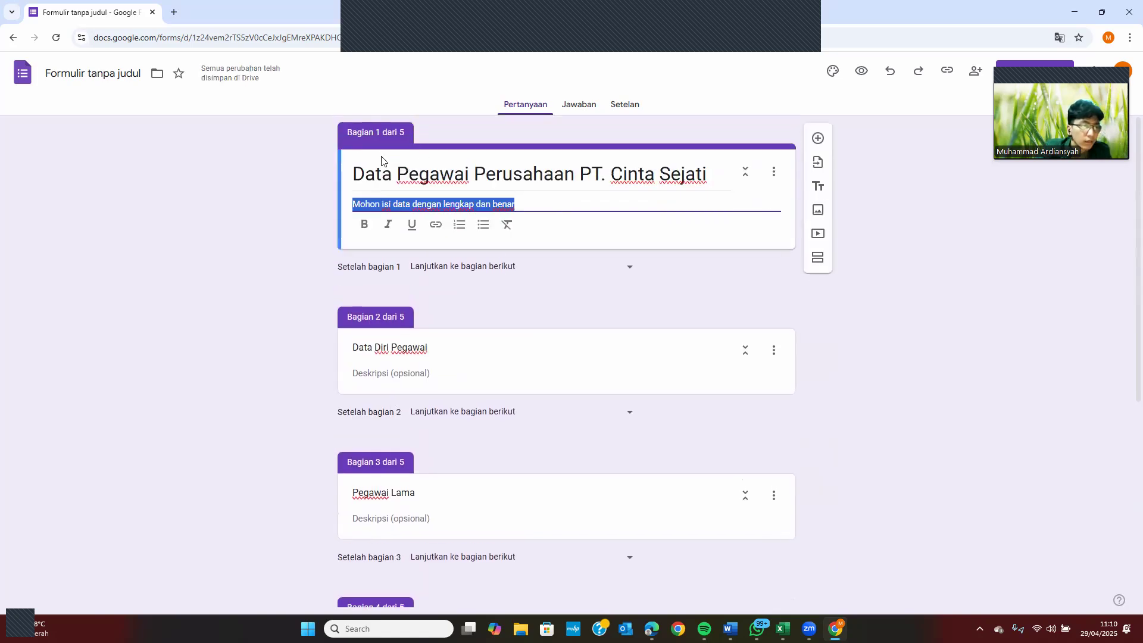
click(323, 159)
click(556, 201)
click(556, 200)
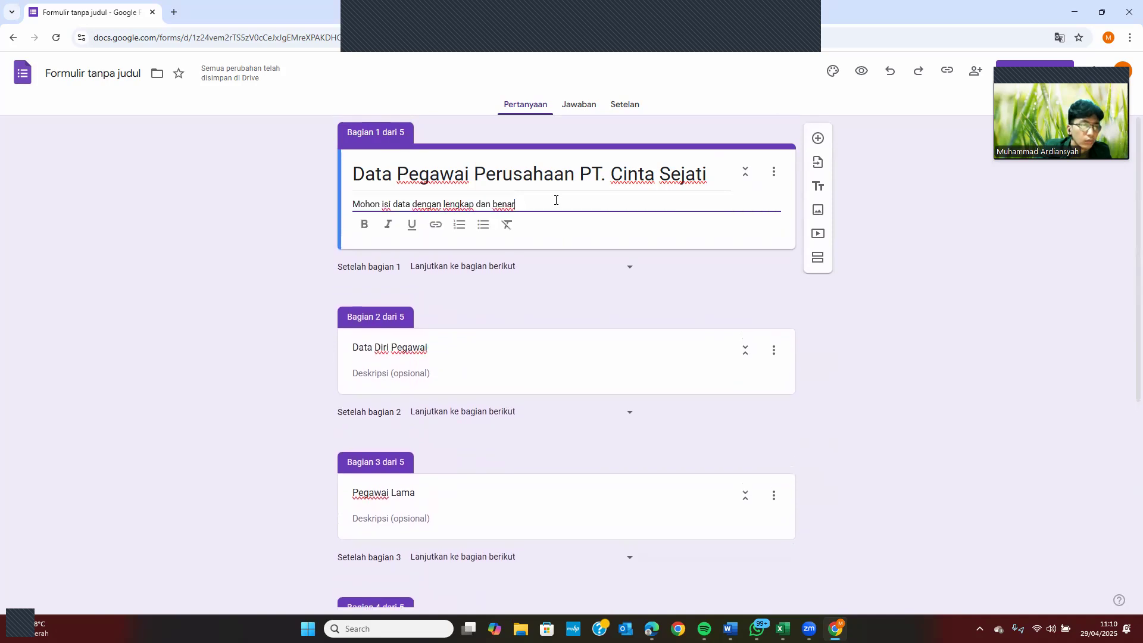
click(818, 138)
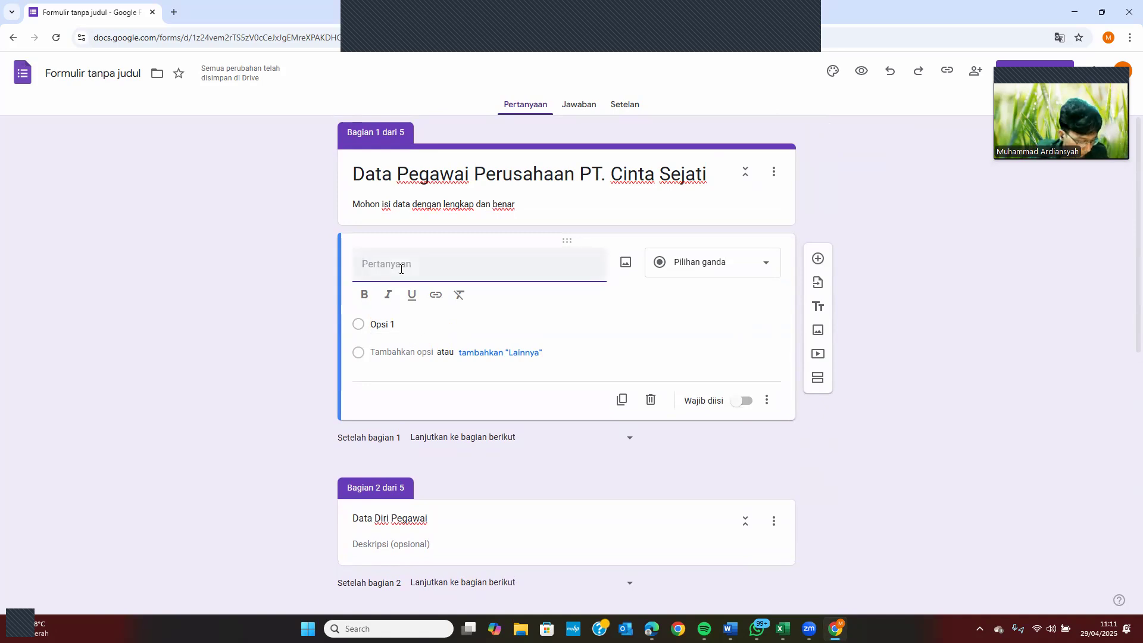
text(A)
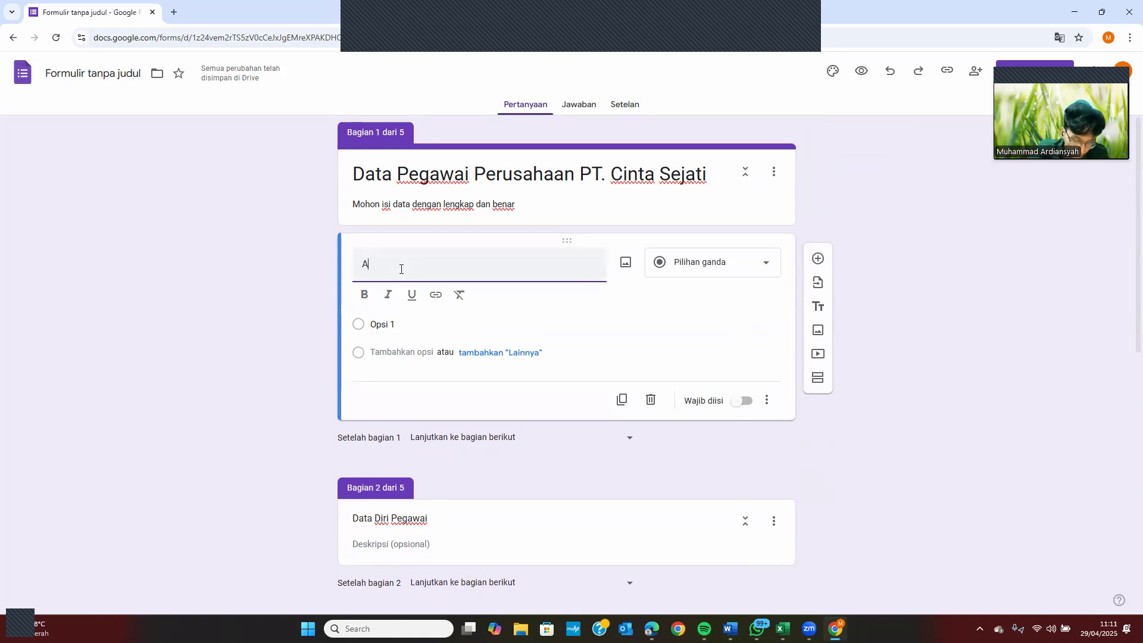
text(pakah A)
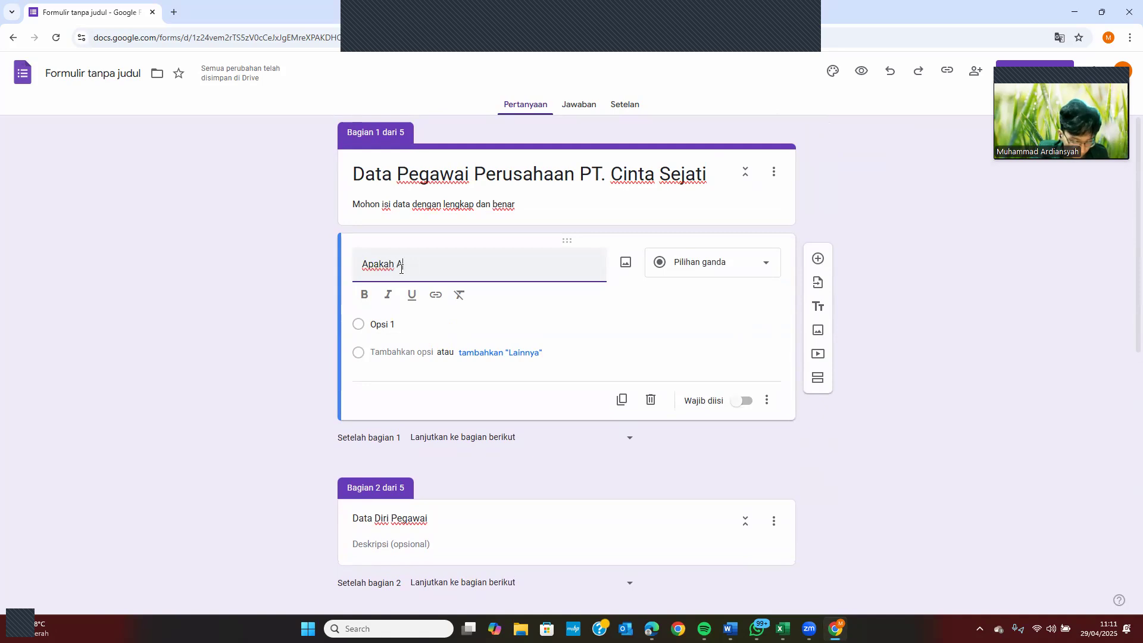
text(nda merupakan)
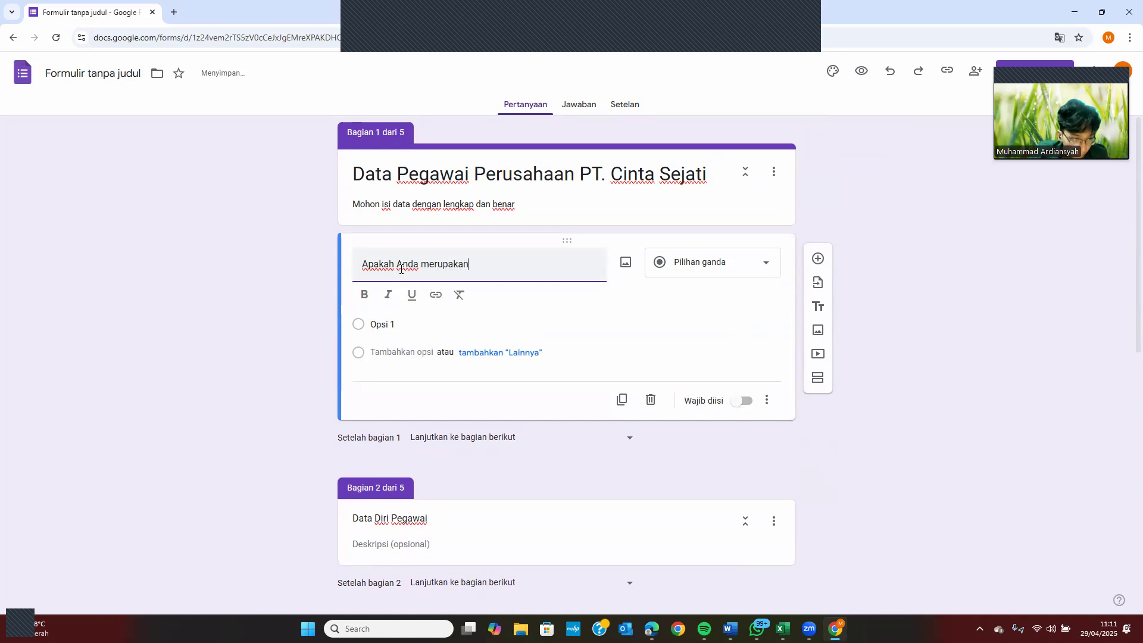
text( pegawa)
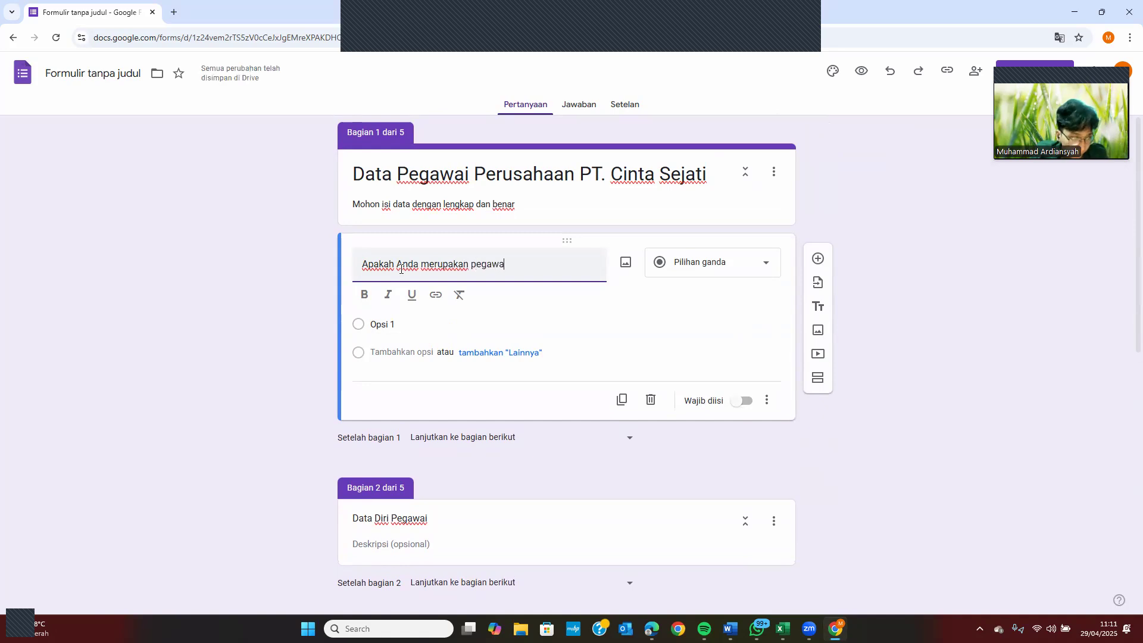
text(i P)
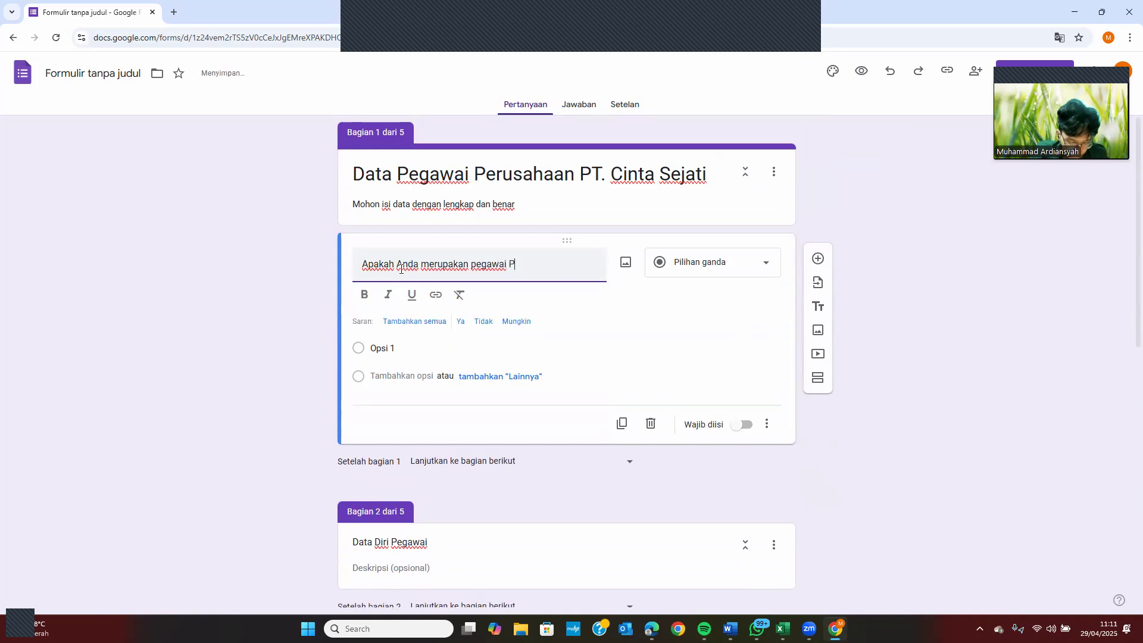
text(T. Cint)
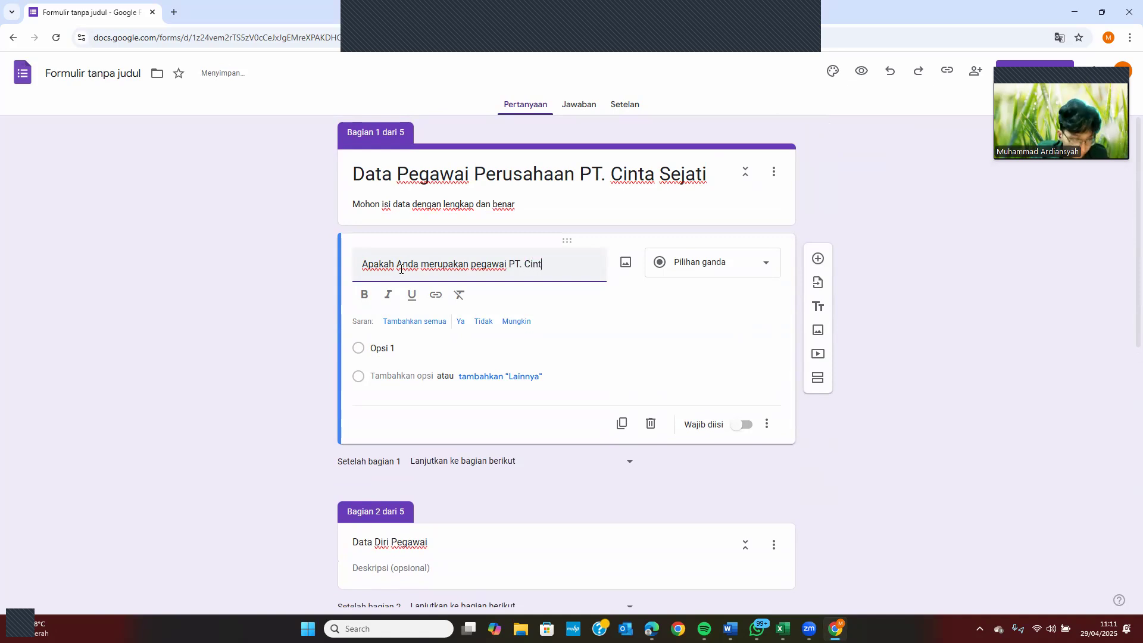
text(a Sejati)
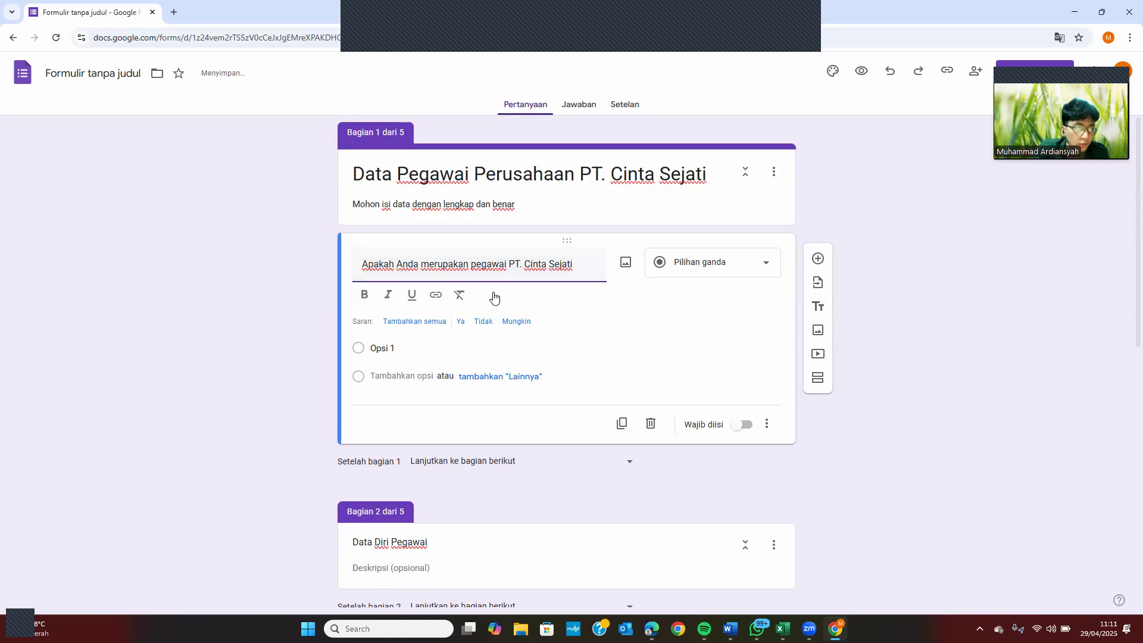
Give the question options Ya and Tidak and make it required
click(385, 349)
text(Ya)
click(386, 350)
text(Tidak)
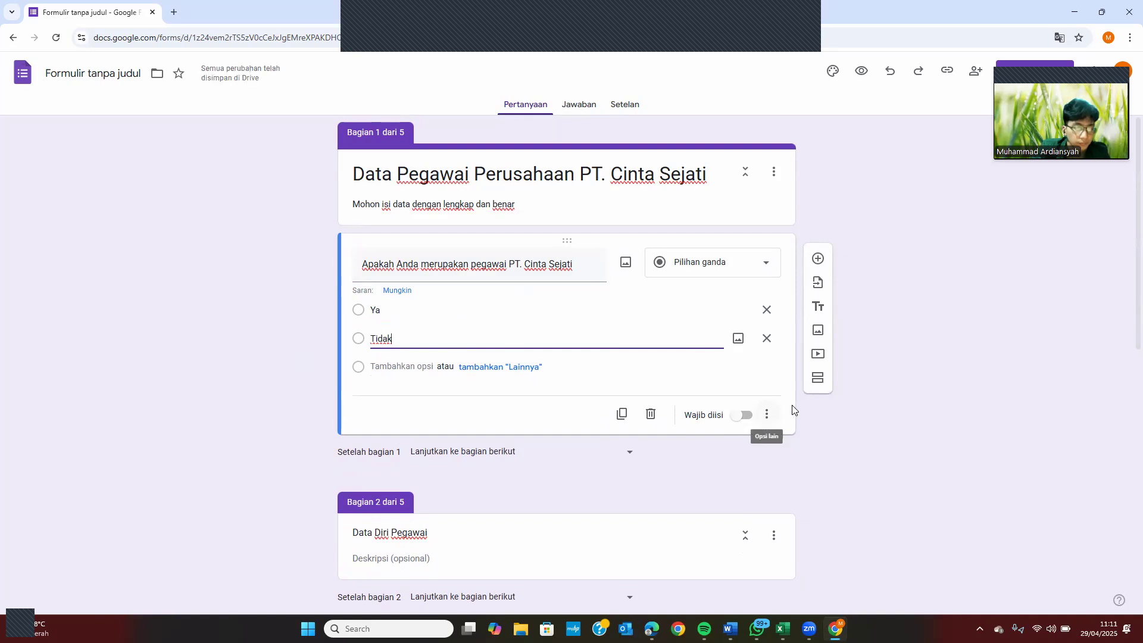
click(743, 419)
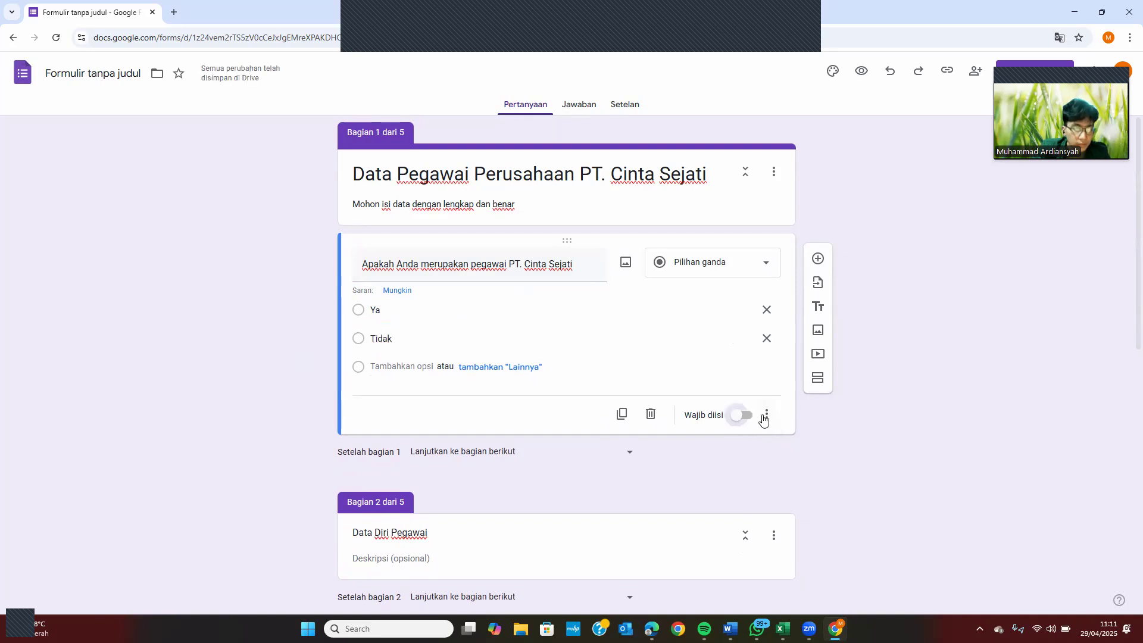
Route answers by section: Tidak goes to Penutup, Ya continues to the next section
click(766, 415)
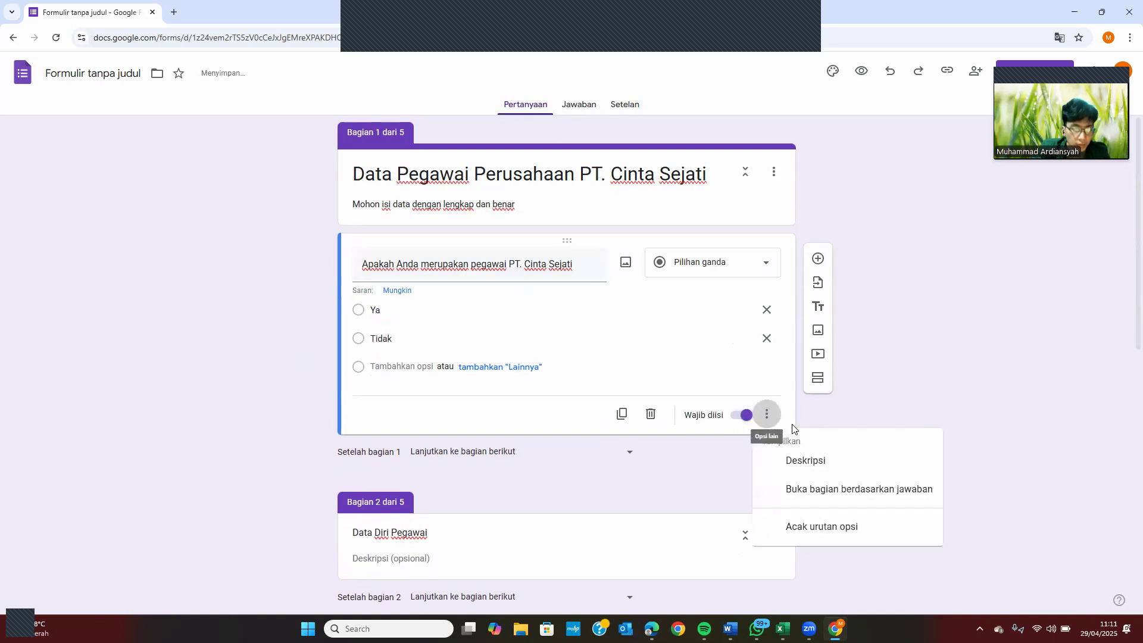
click(805, 490)
click(622, 344)
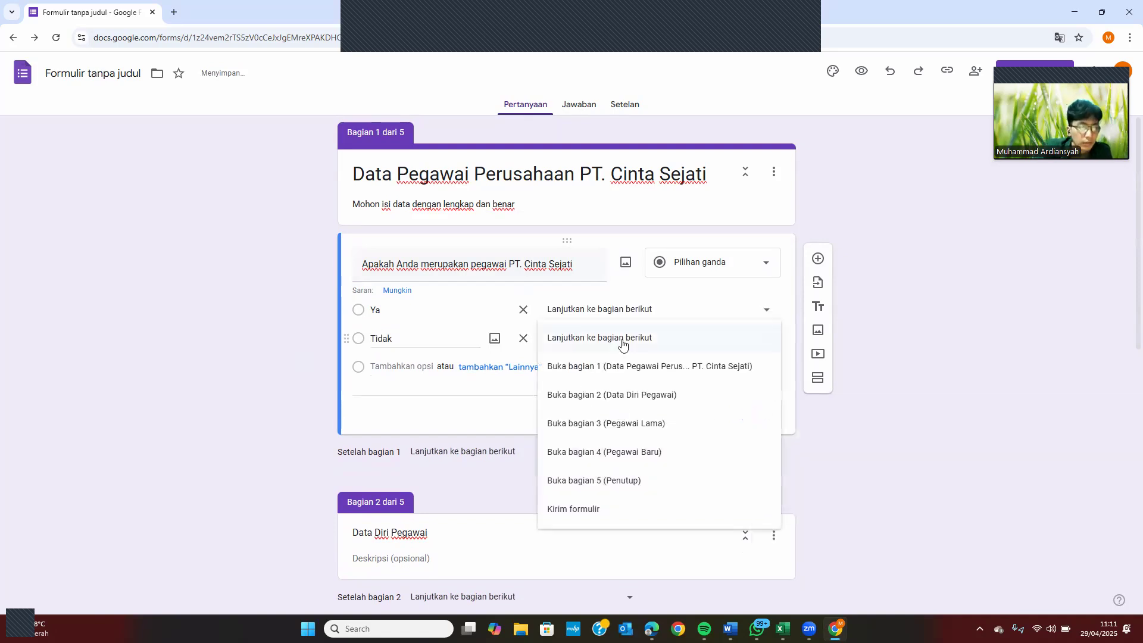
click(595, 484)
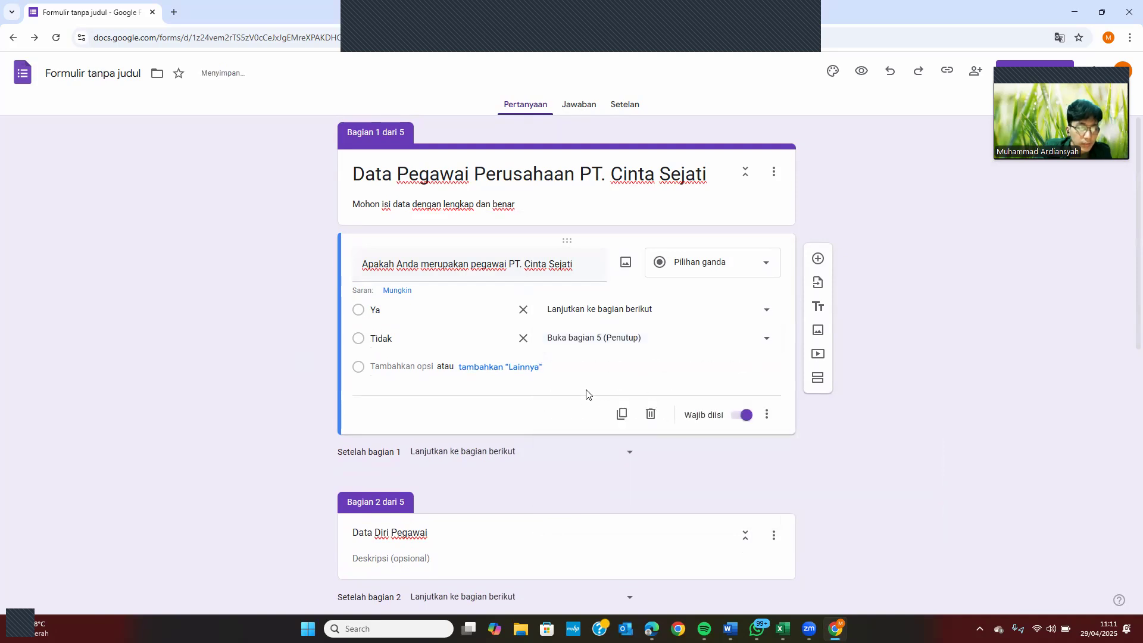
click(638, 314)
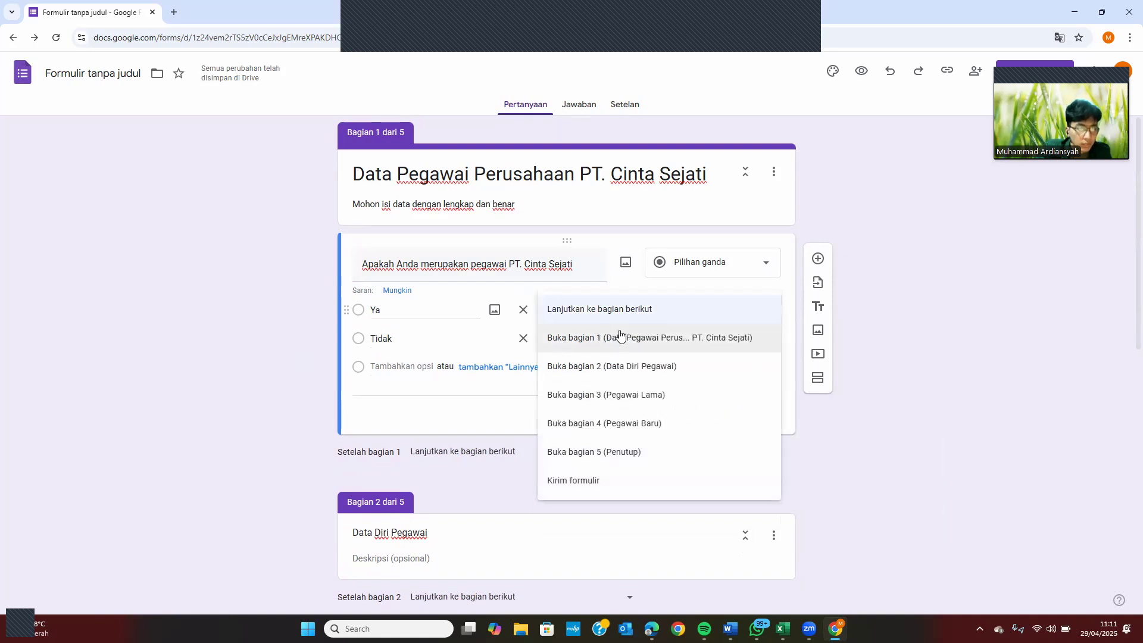
click(602, 311)
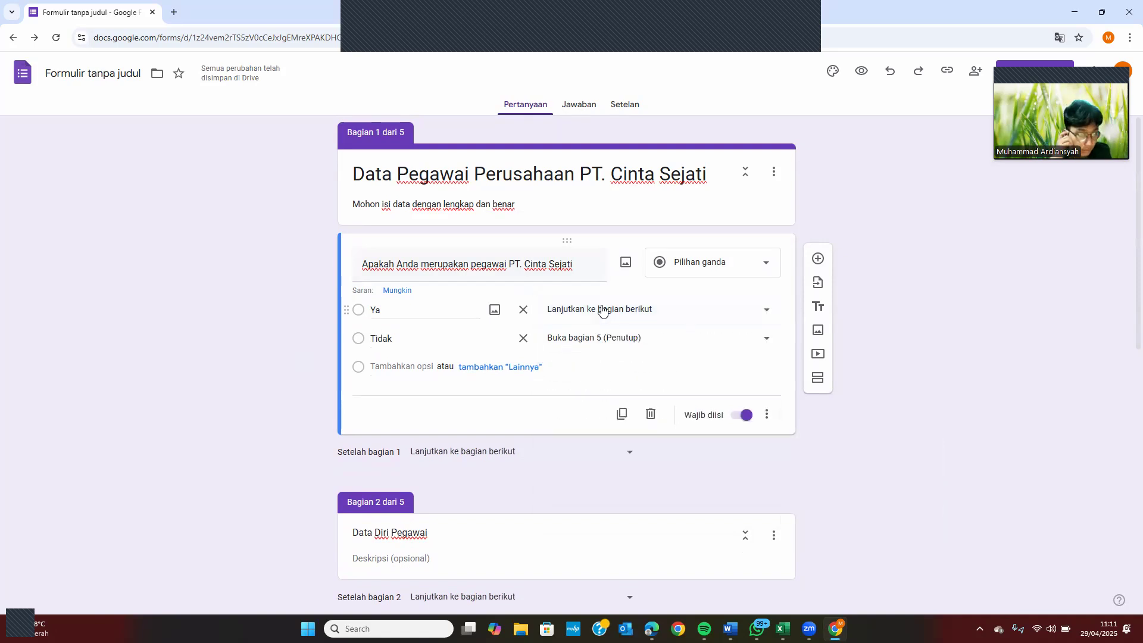
scroll(502, 350, down, 1)
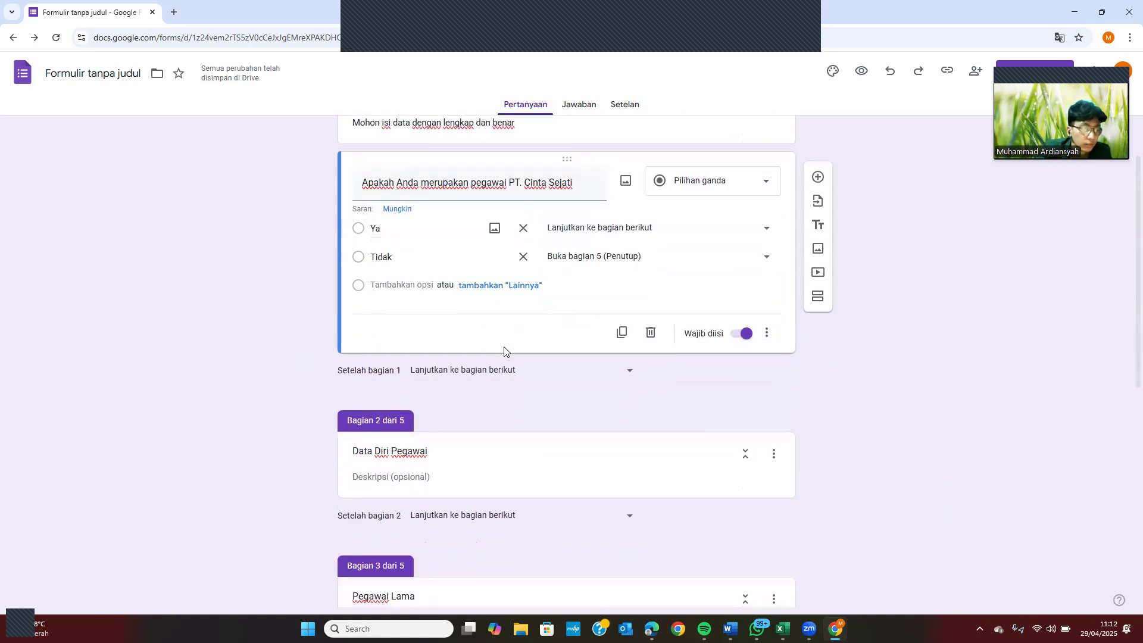
click(495, 491)
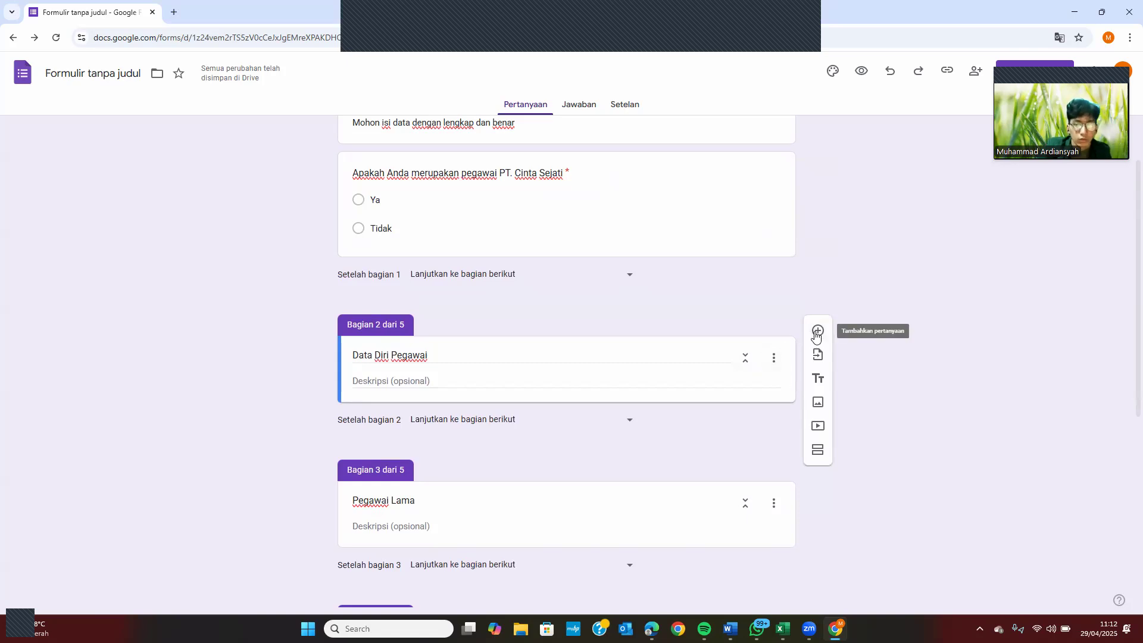
Add a required short-answer question 'Nama Lengkap' to section 2
click(817, 332)
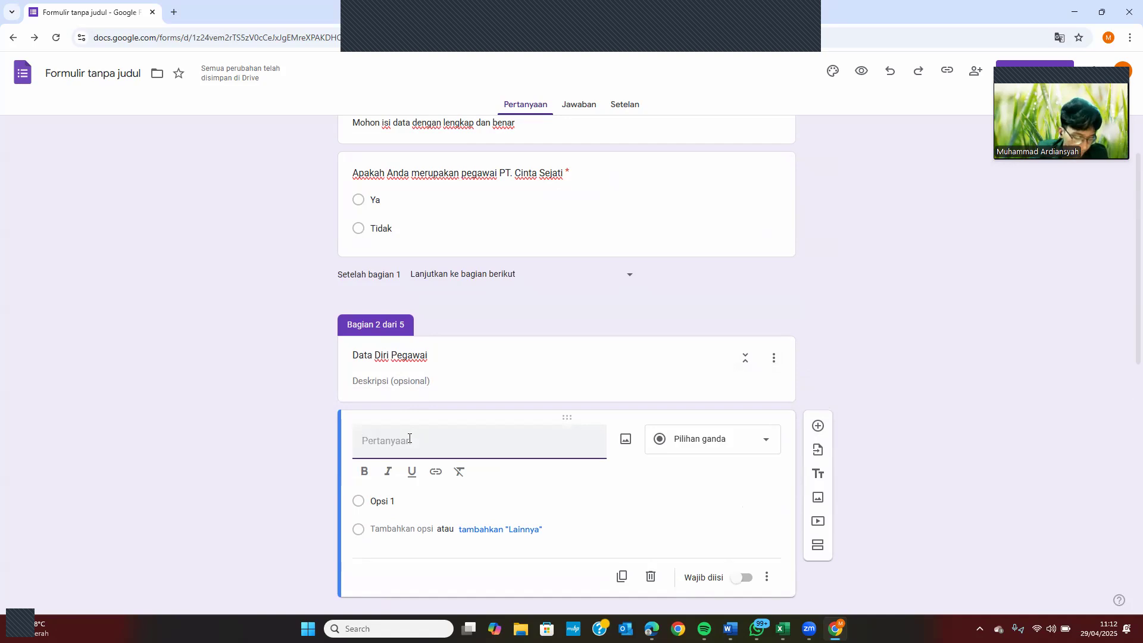
text(Nama Lengkap)
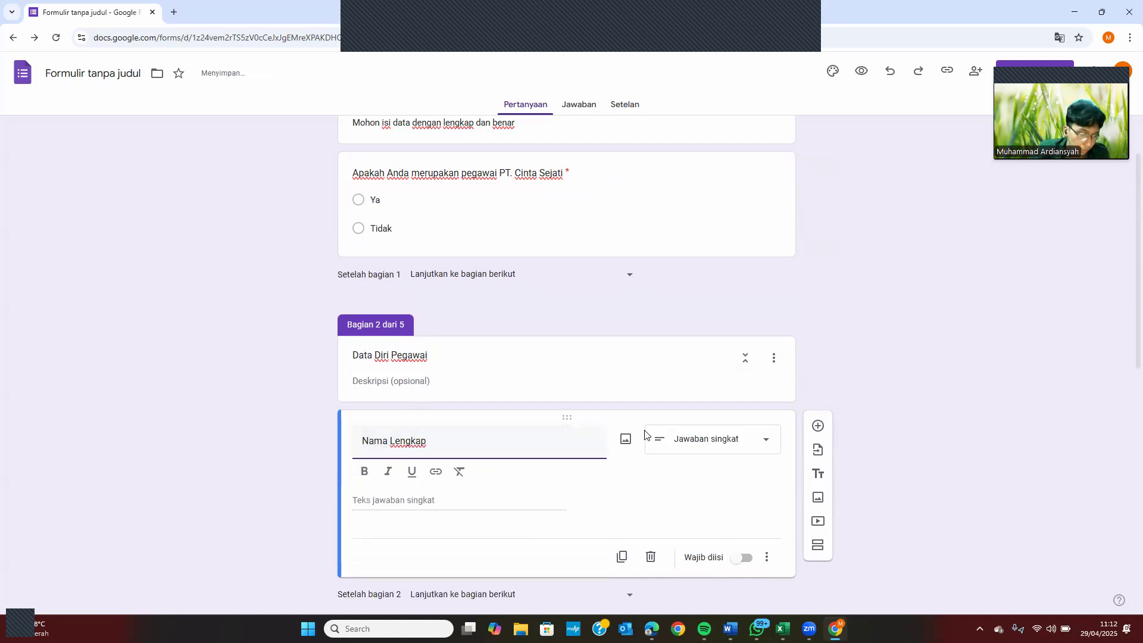
click(742, 558)
click(743, 536)
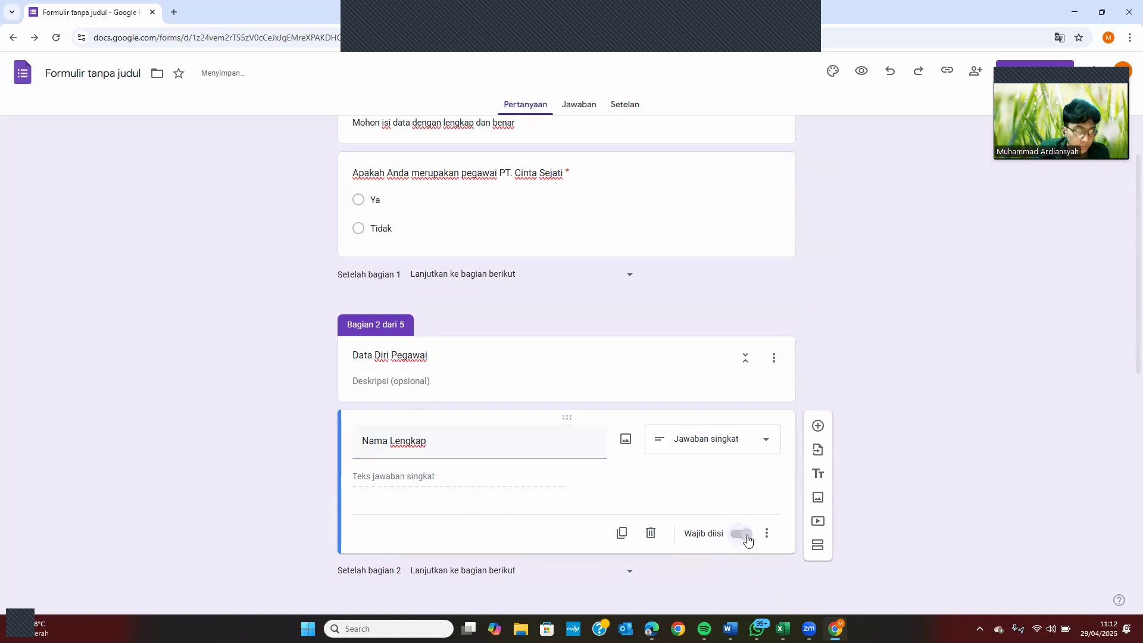
Add a required short-answer question 'Domisili' below Nama Lengkap
click(817, 427)
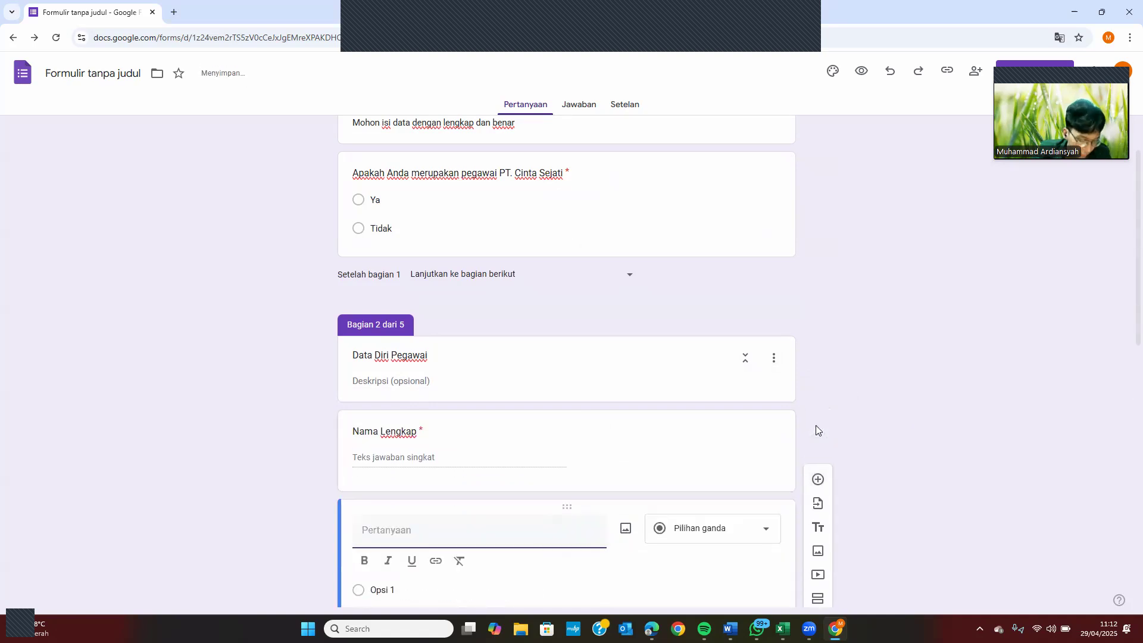
text(Domisili)
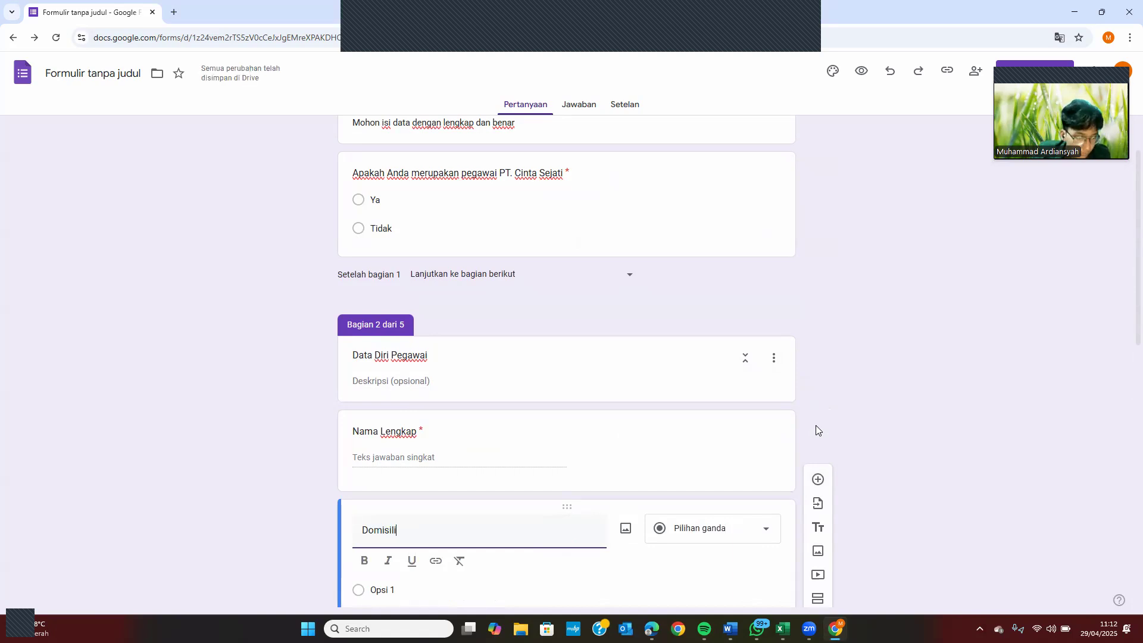
scroll(815, 426, down, 1)
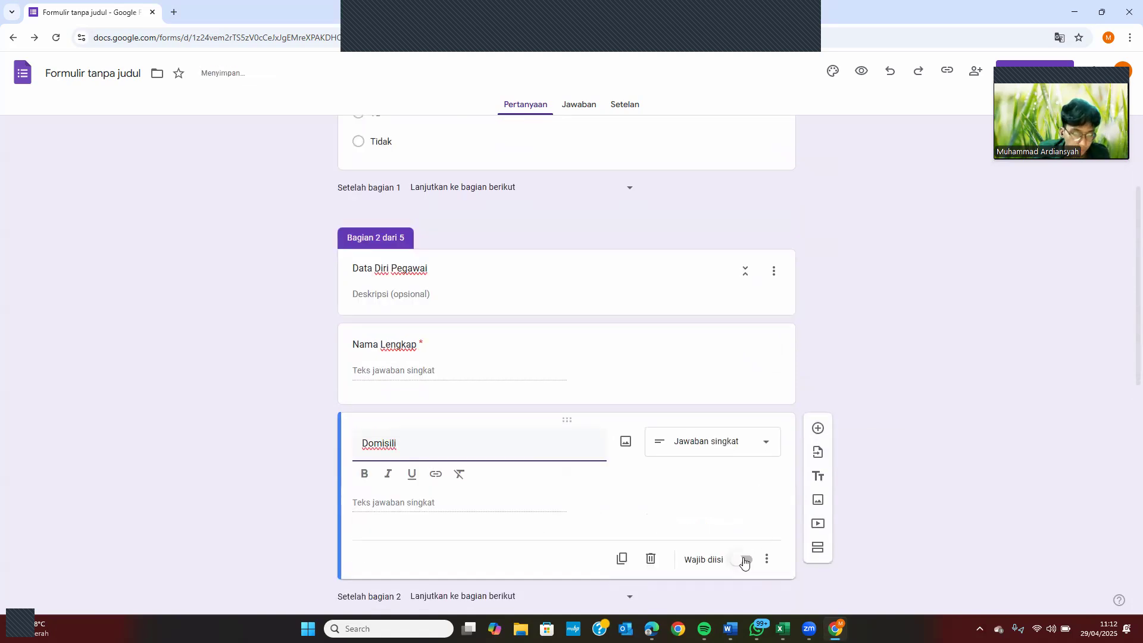
click(742, 545)
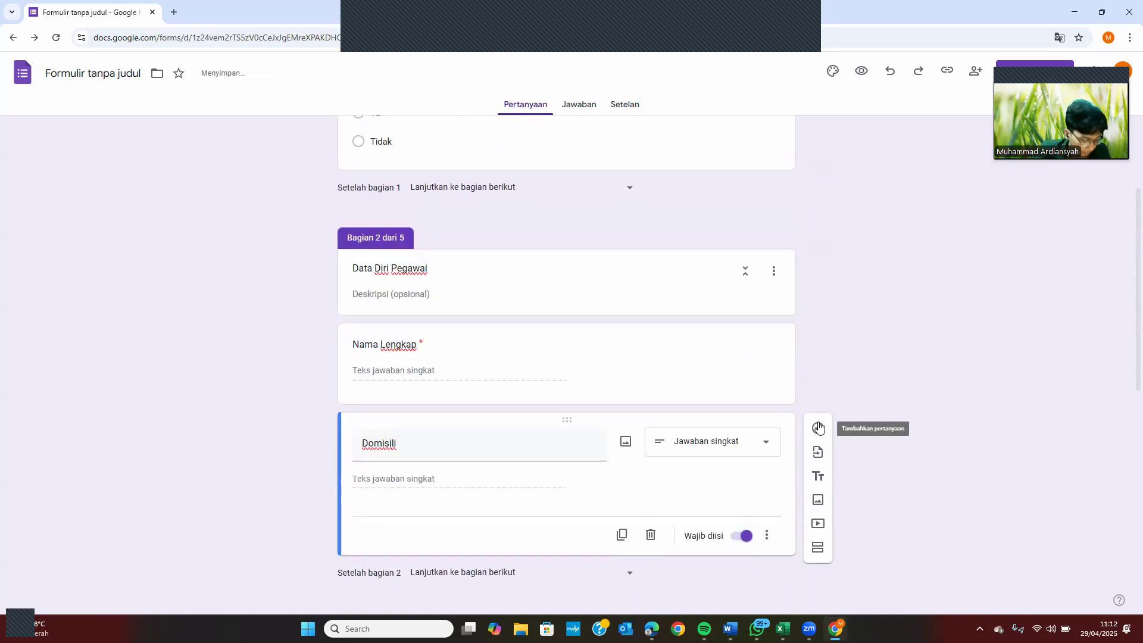
click(818, 425)
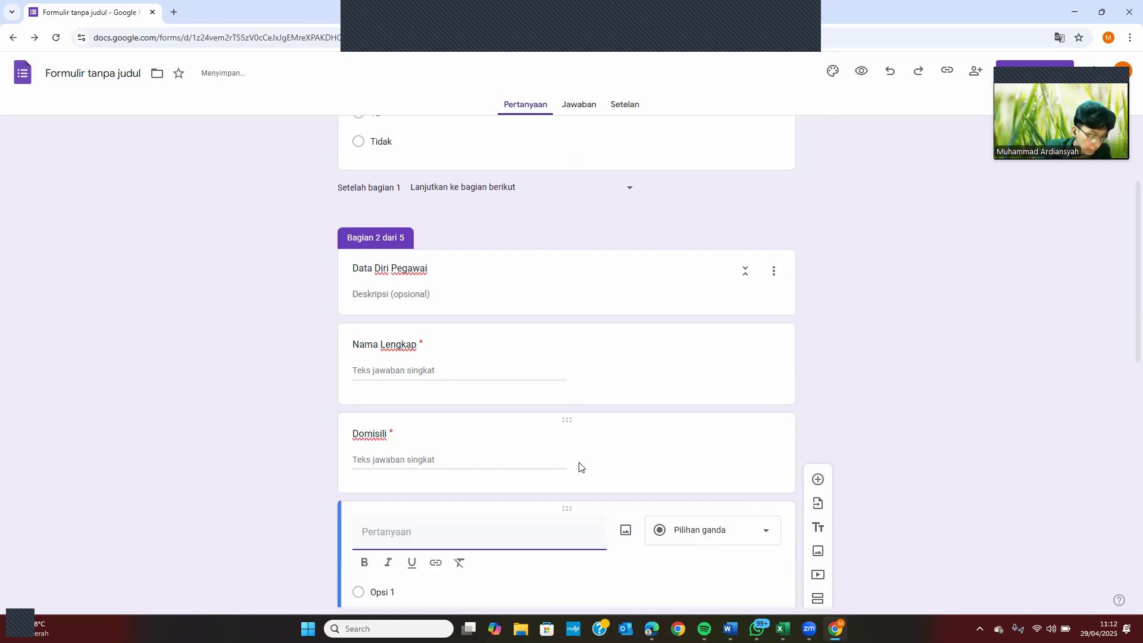
Title the question 'Pendidikan Terakhir' as a drop-down with first option 'SMA Sederajat'
text(Pendi)
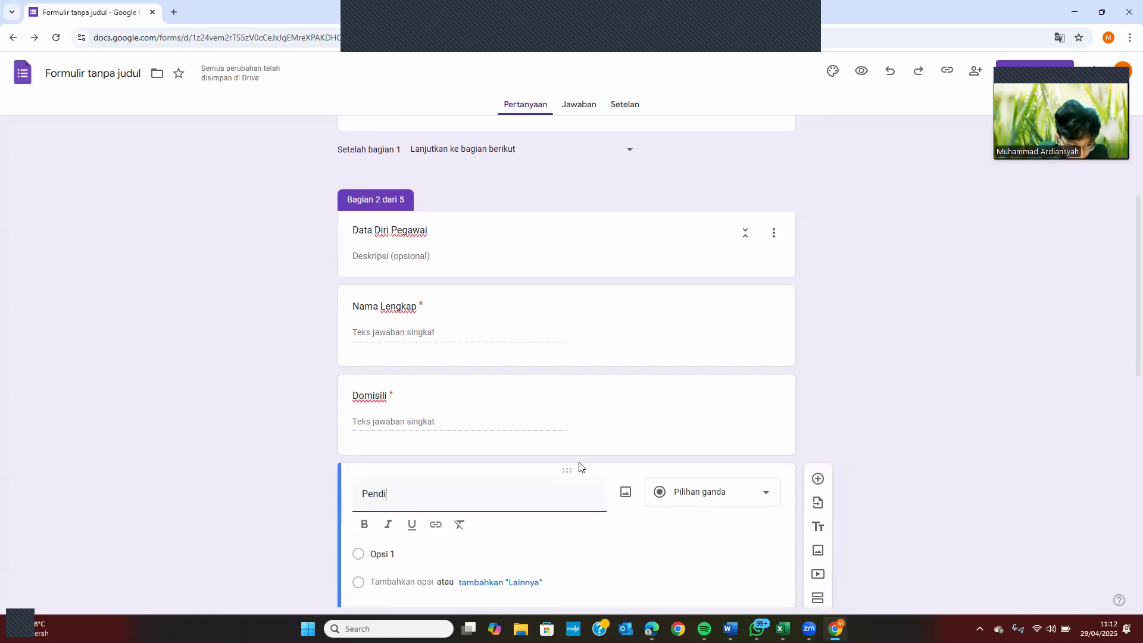
text(dikan Terakhir)
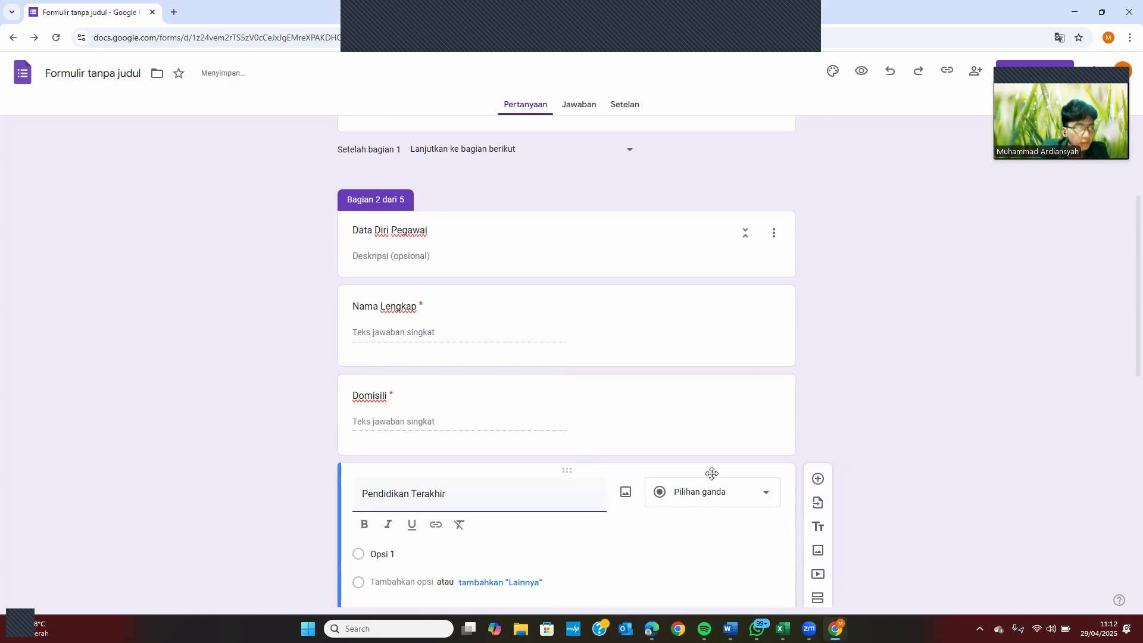
click(718, 492)
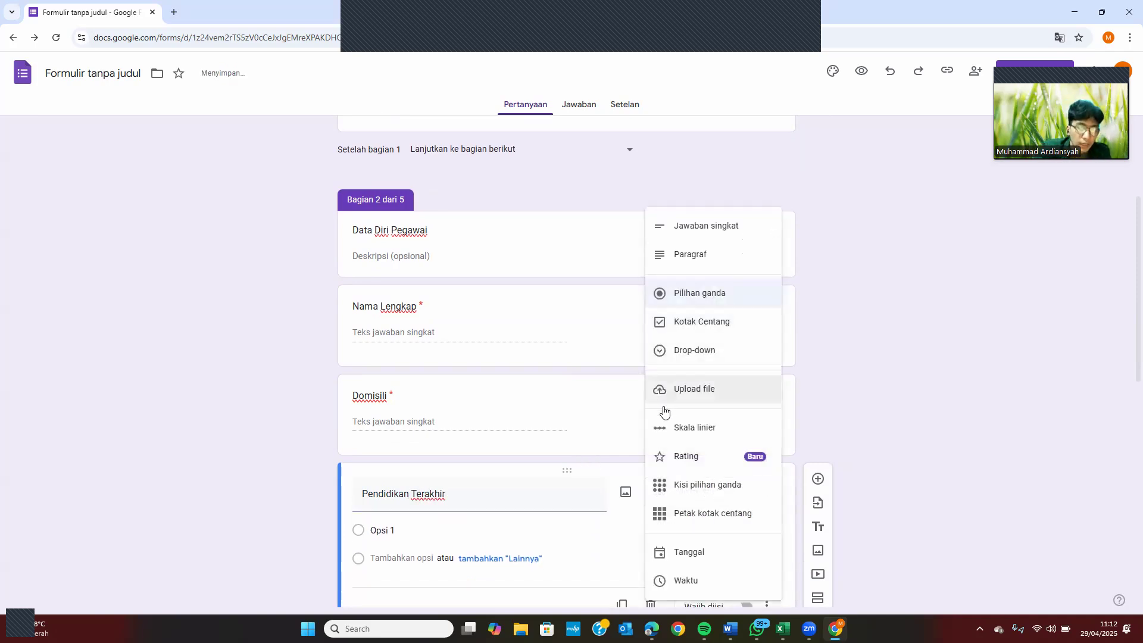
click(699, 353)
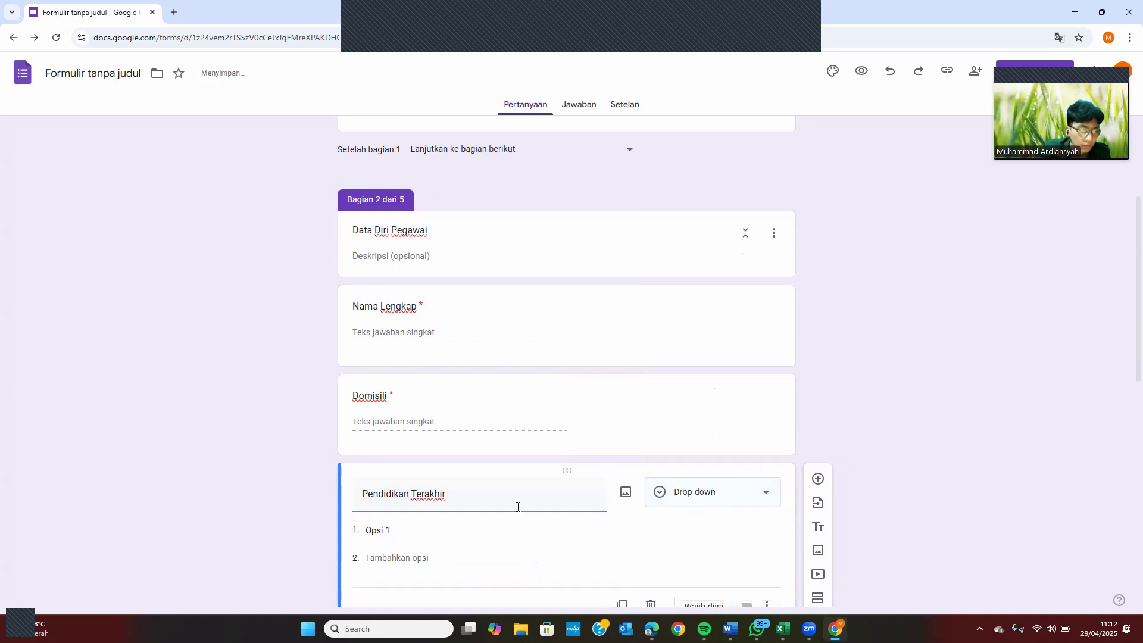
click(478, 481)
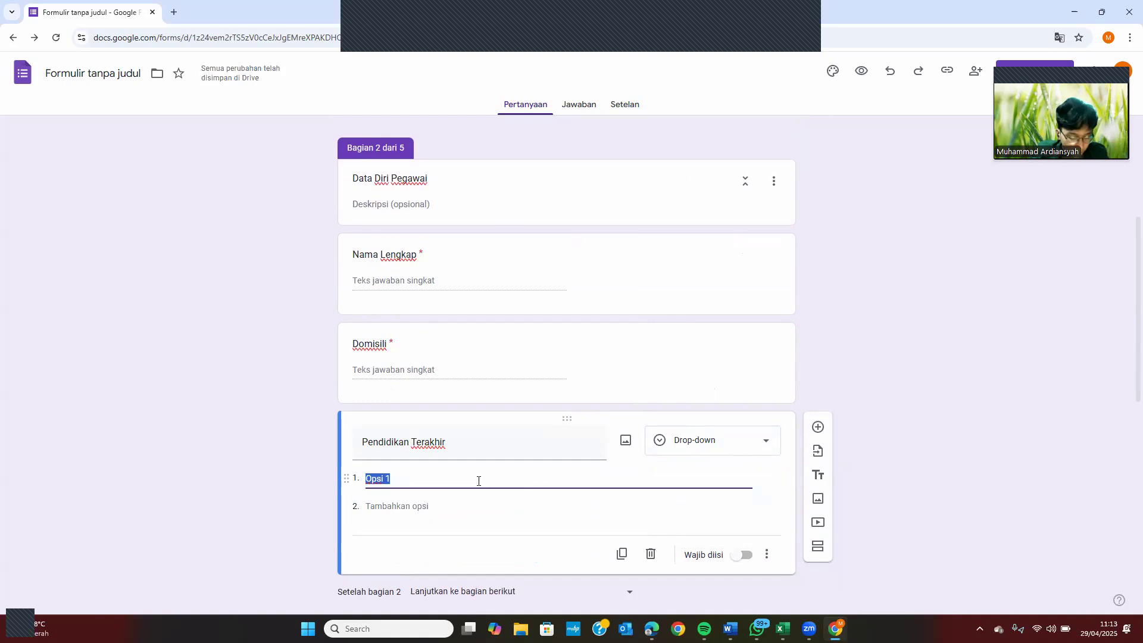
text(SMA)
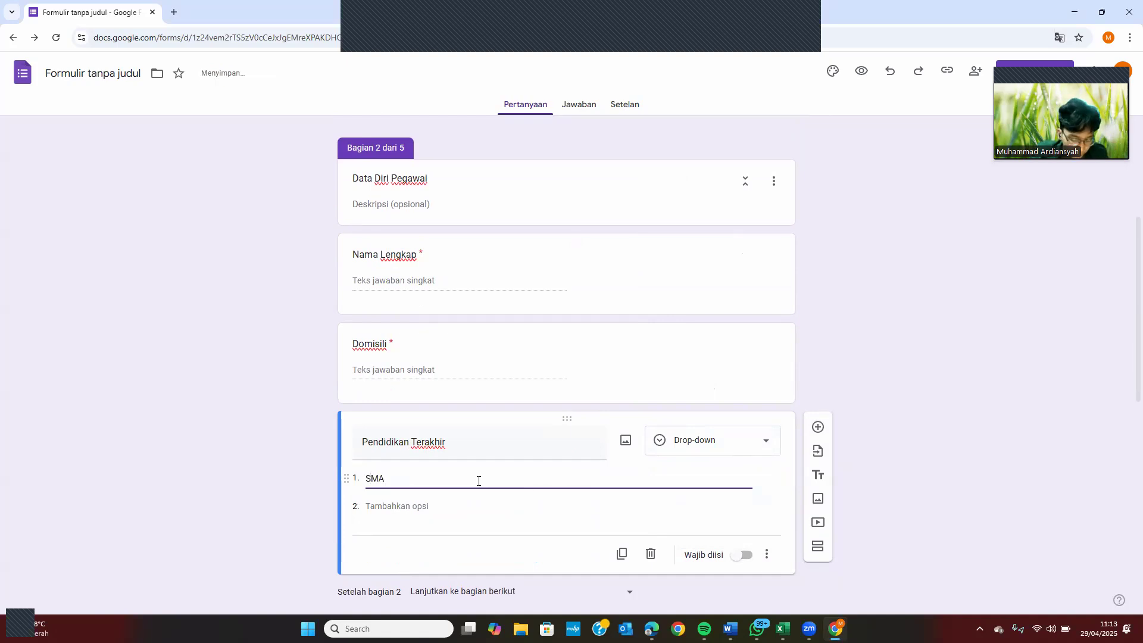
text( Sederajat)
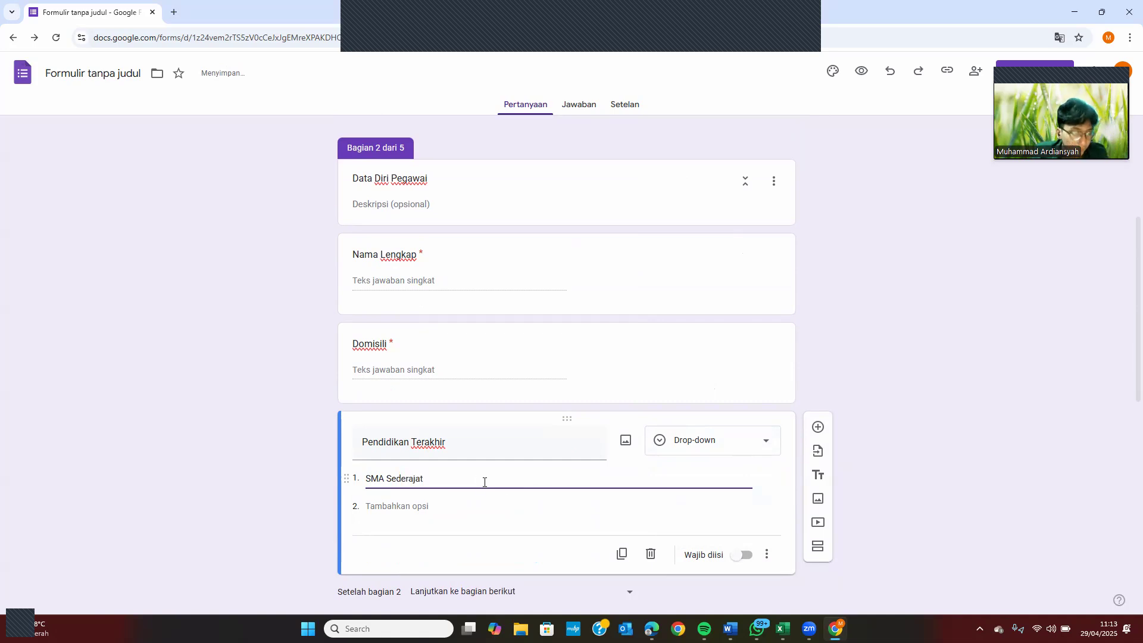
Add drop-down options D3/D4, S1, S2 and S3 and make the question required
click(430, 507)
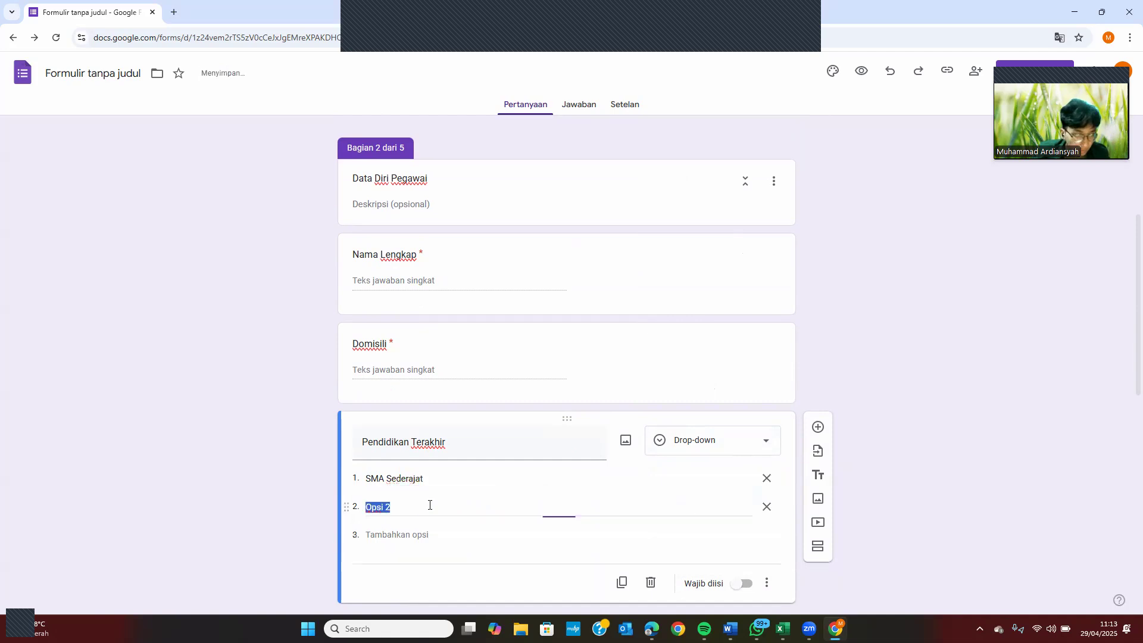
text(D3)
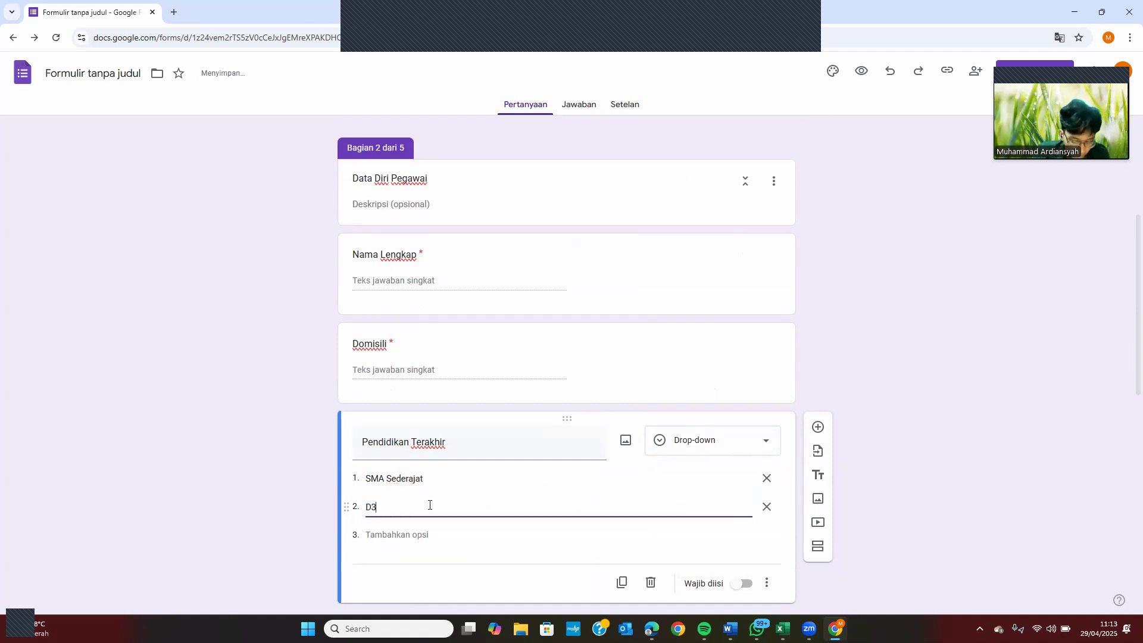
text(/D4)
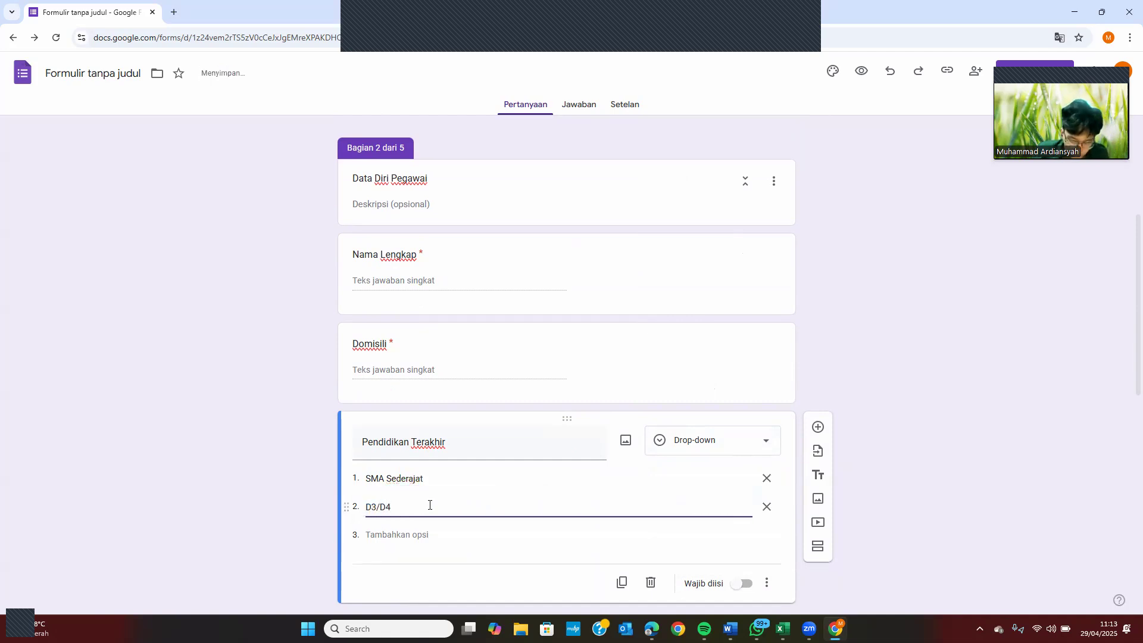
key(Return)
text(S1)
key(Return)
text(S2)
key(Return)
text(S3)
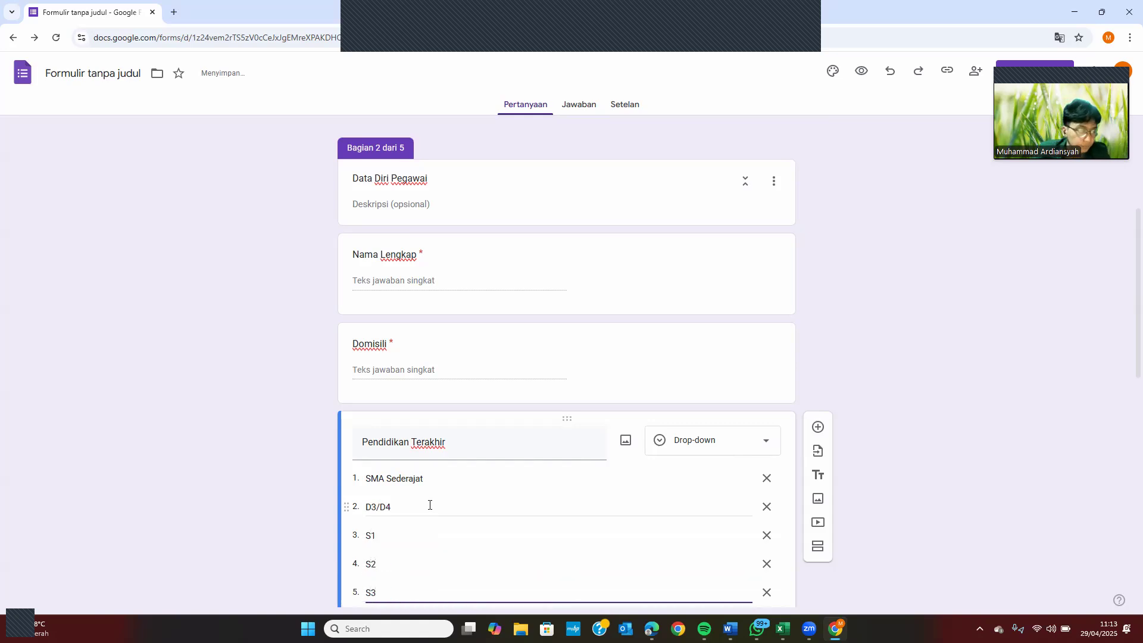
scroll(429, 505, down, 1)
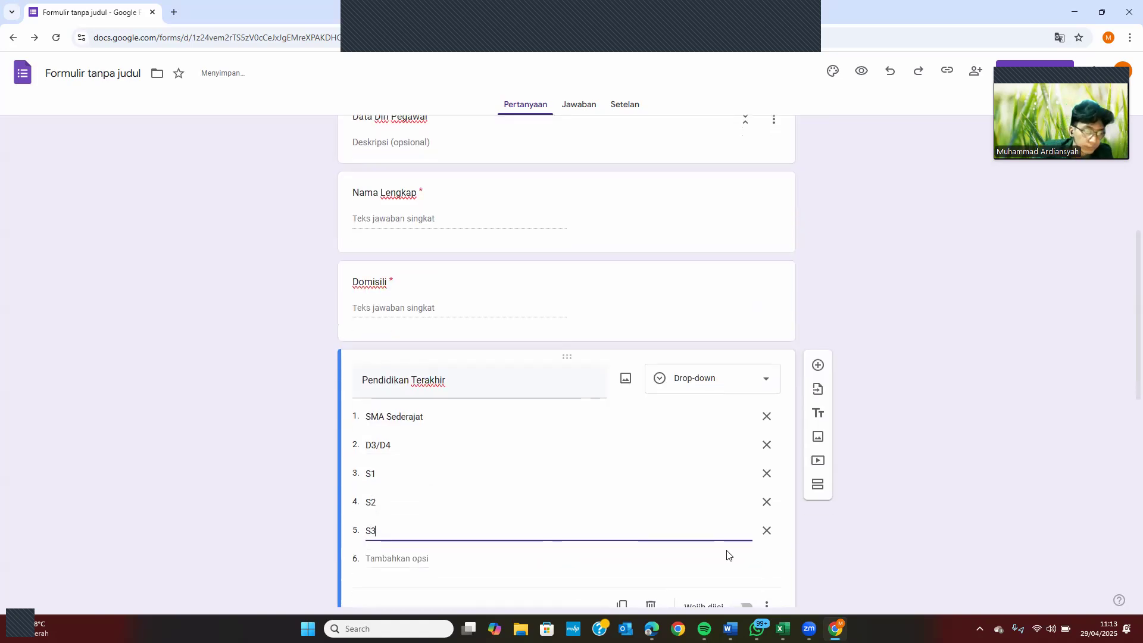
click(744, 606)
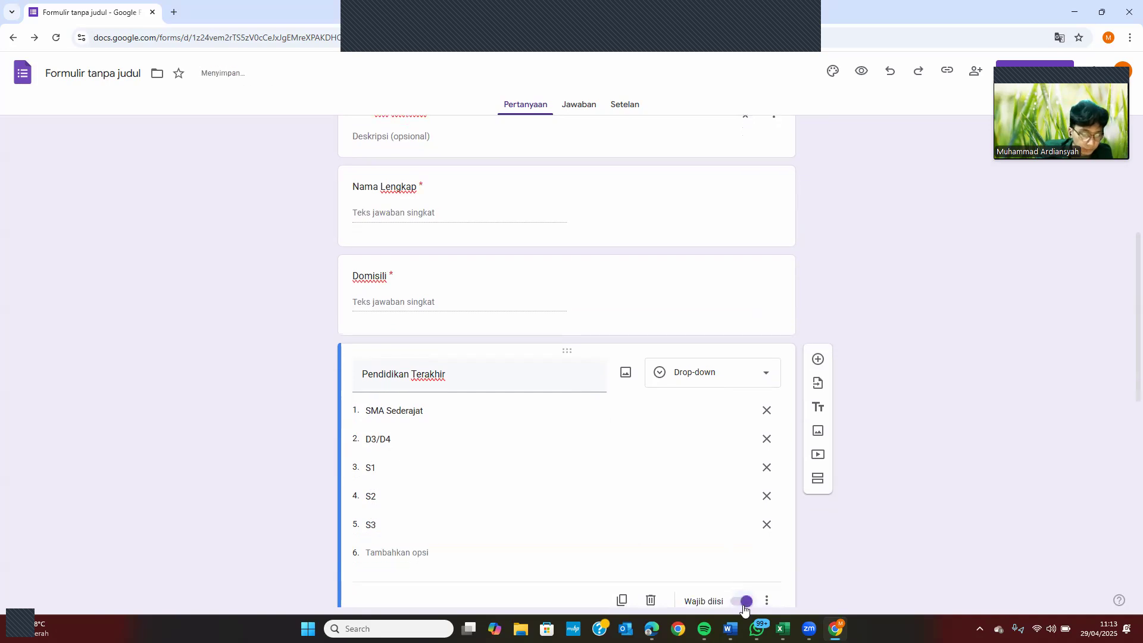
scroll(744, 604, down, 1)
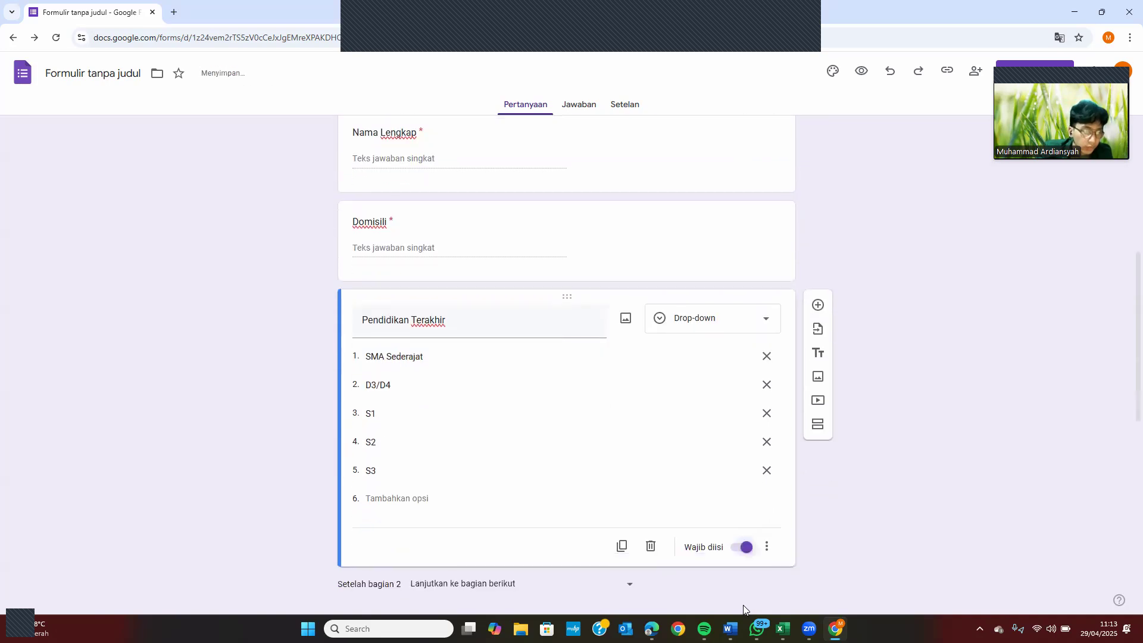
Add a required short-answer question 'Bidang Pekerjaan'
click(811, 311)
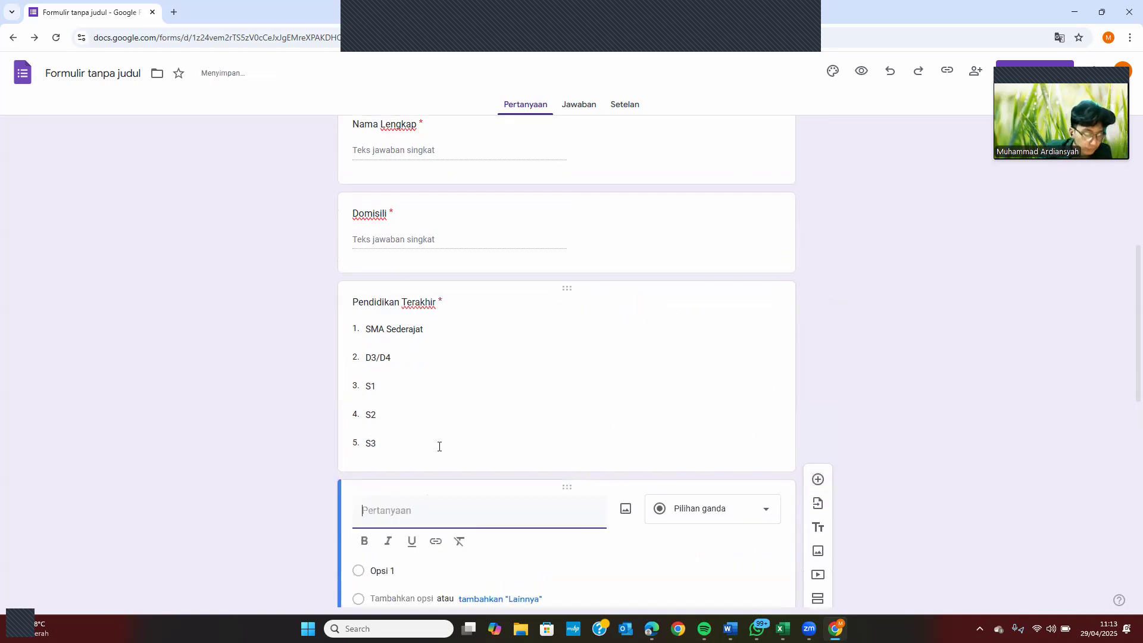
text(Bidanf)
key(BackSpace)
text(g )
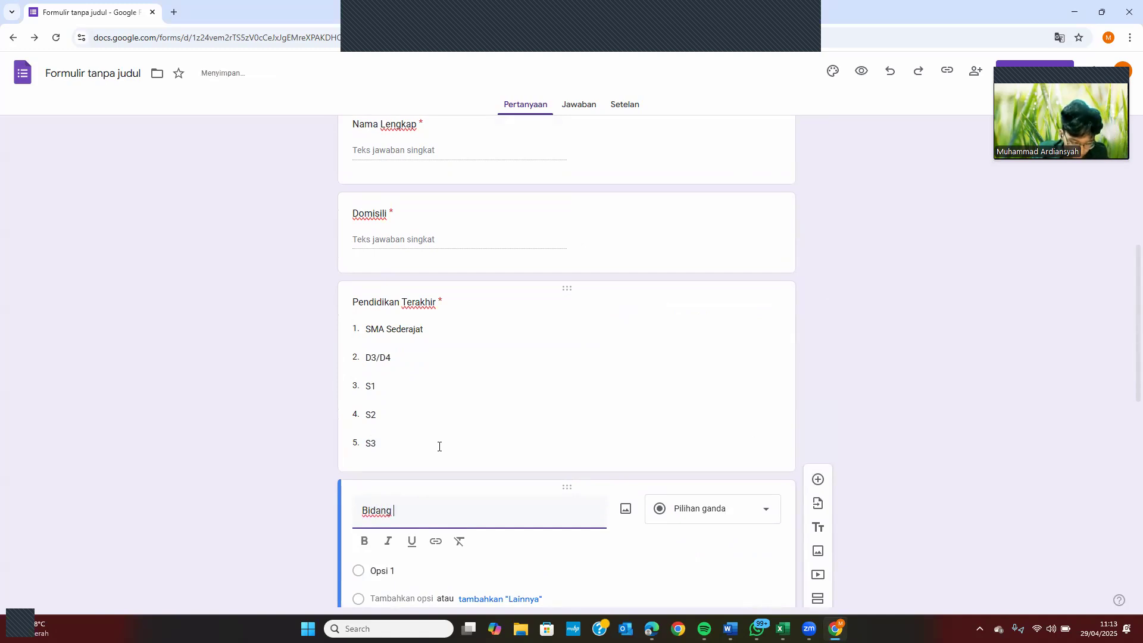
text(Pekerjaan)
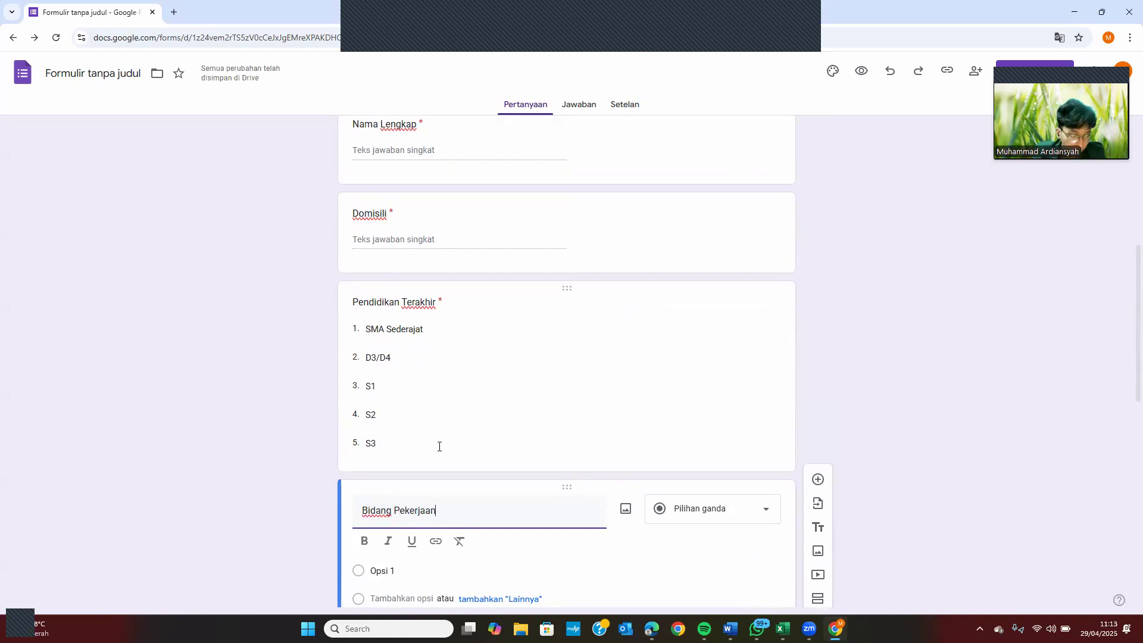
click(697, 511)
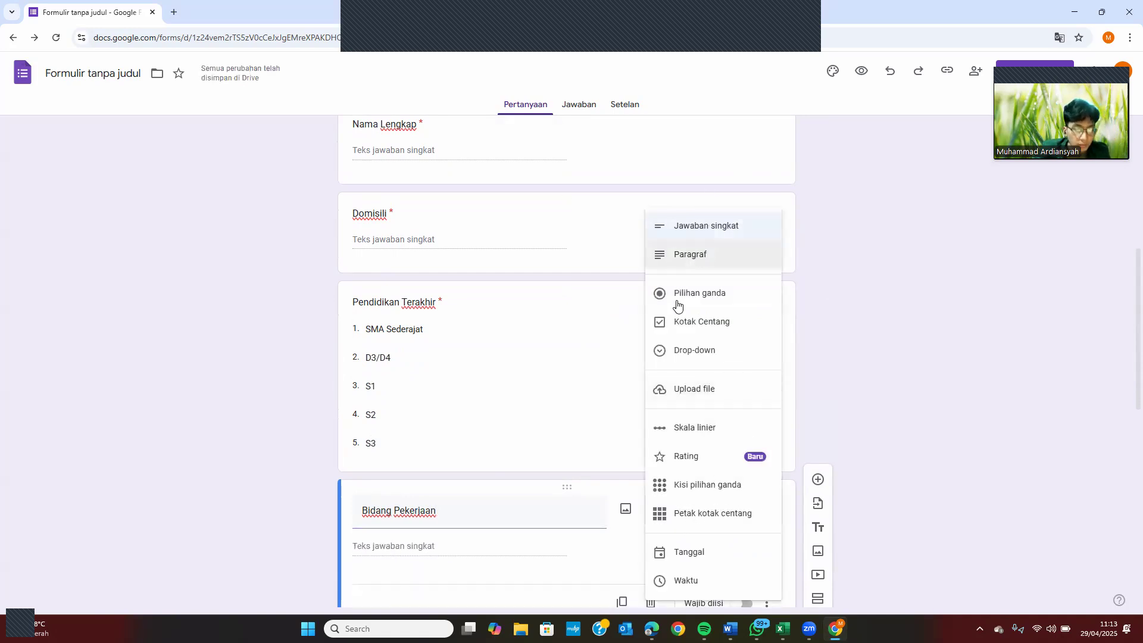
click(685, 234)
scroll(745, 470, down, 2)
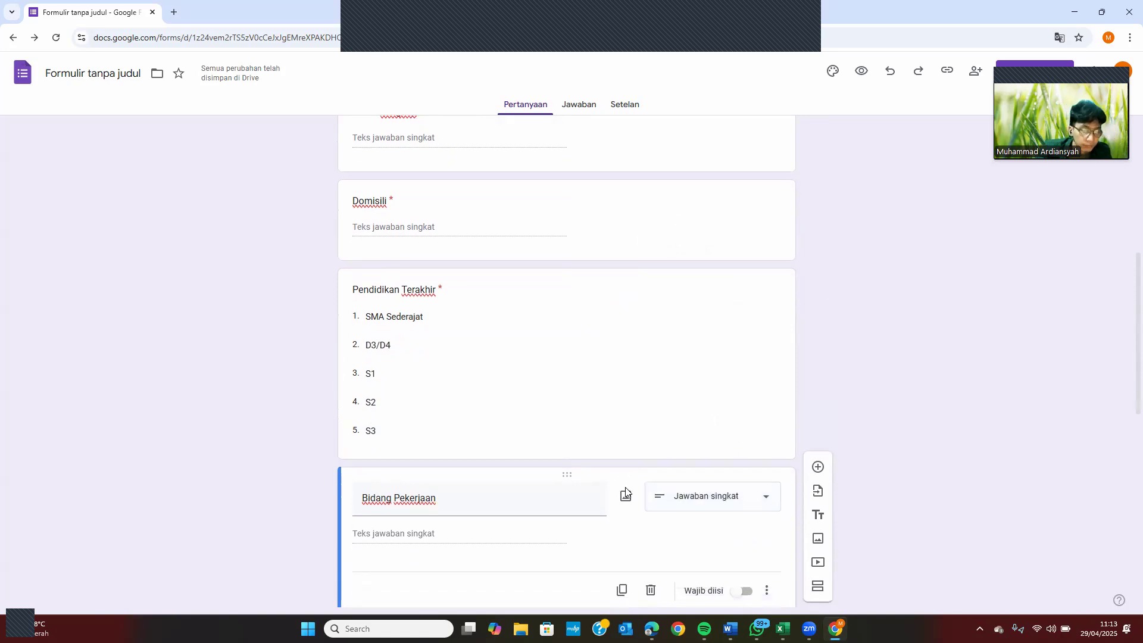
click(745, 468)
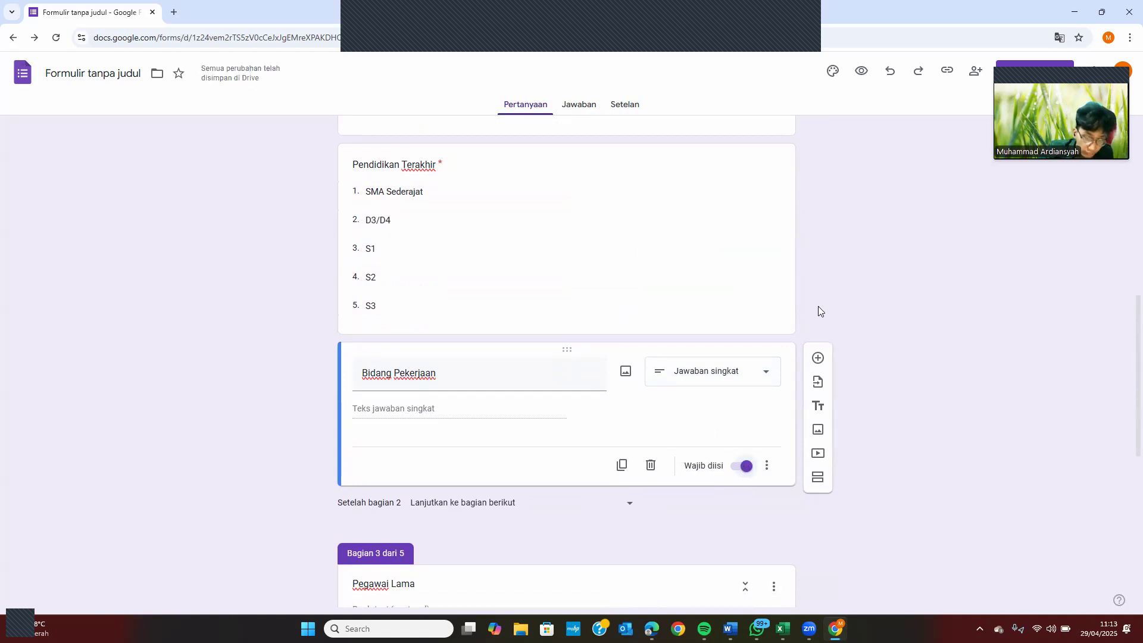
Add a multiple-choice question titled 'Usia' below Bidang Pekerjaan
click(817, 357)
text(Ua)
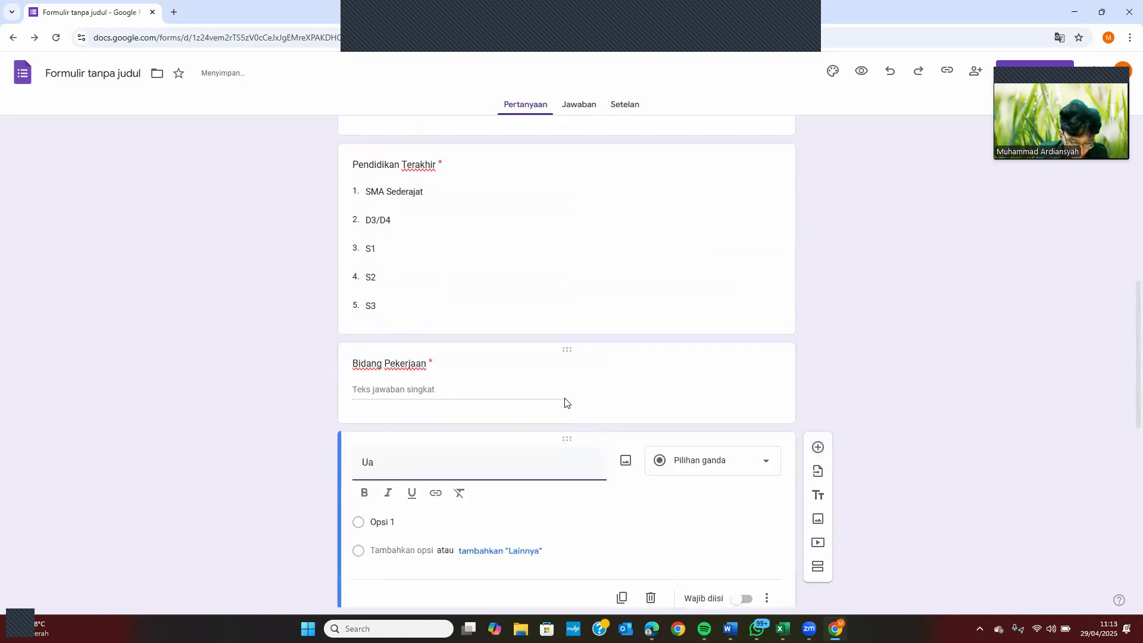
text(sia)
key(BackSpace)
key(BackSpace)
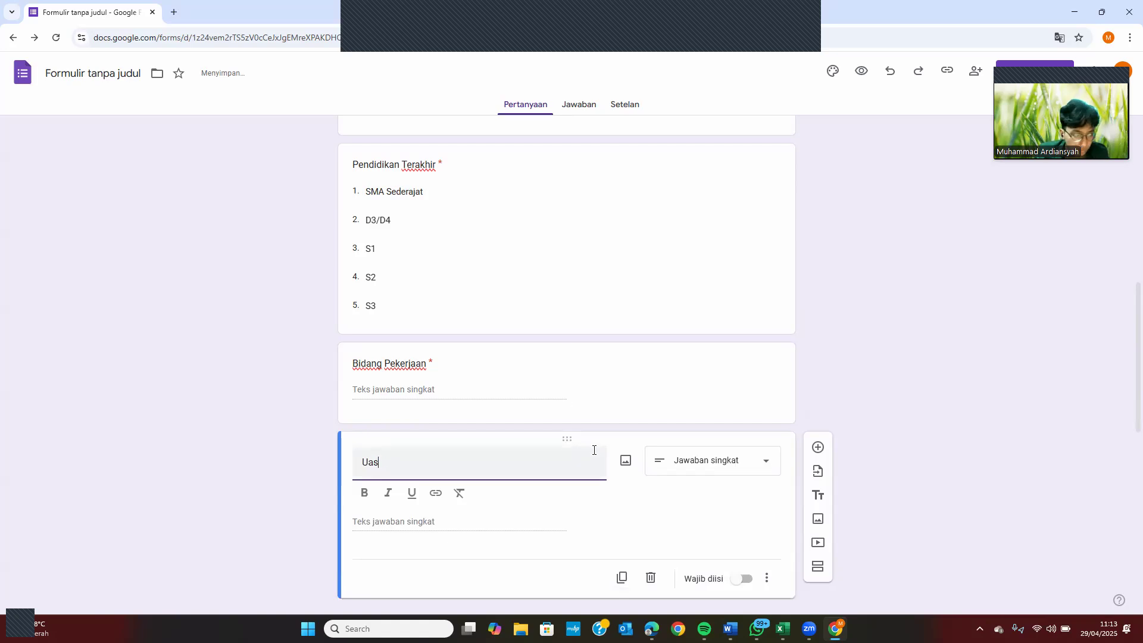
text(ia)
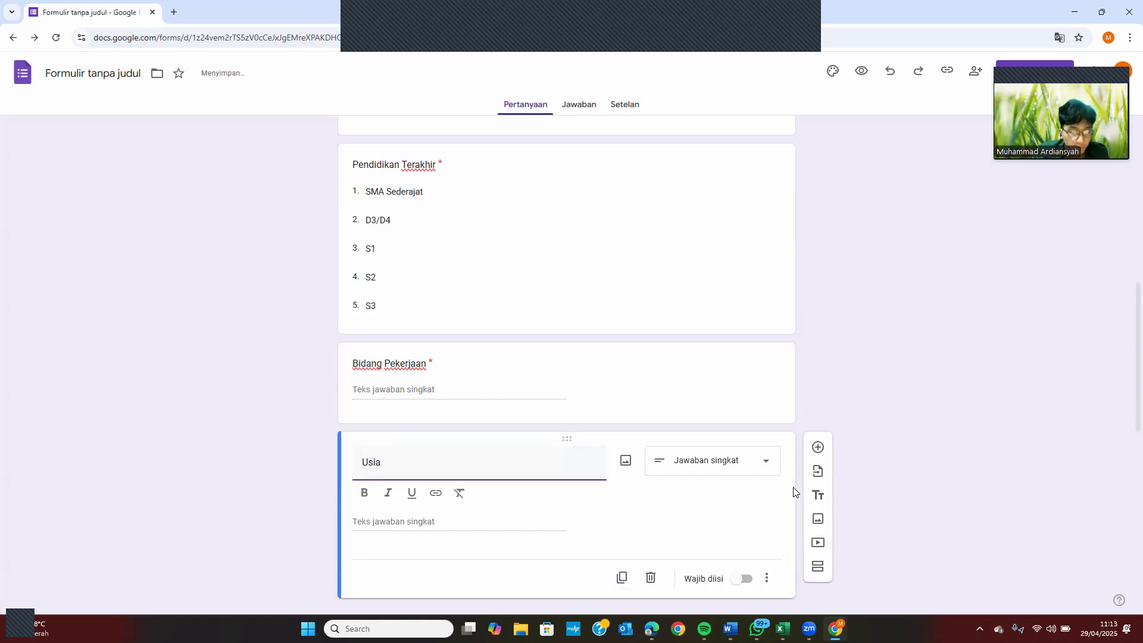
click(739, 475)
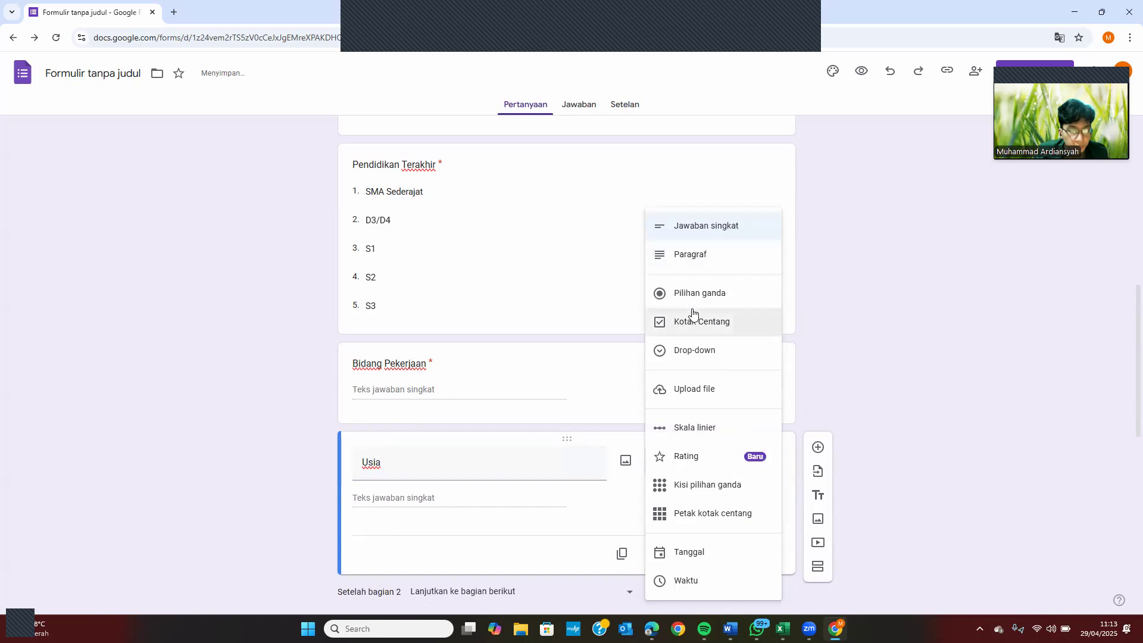
click(700, 293)
click(393, 500)
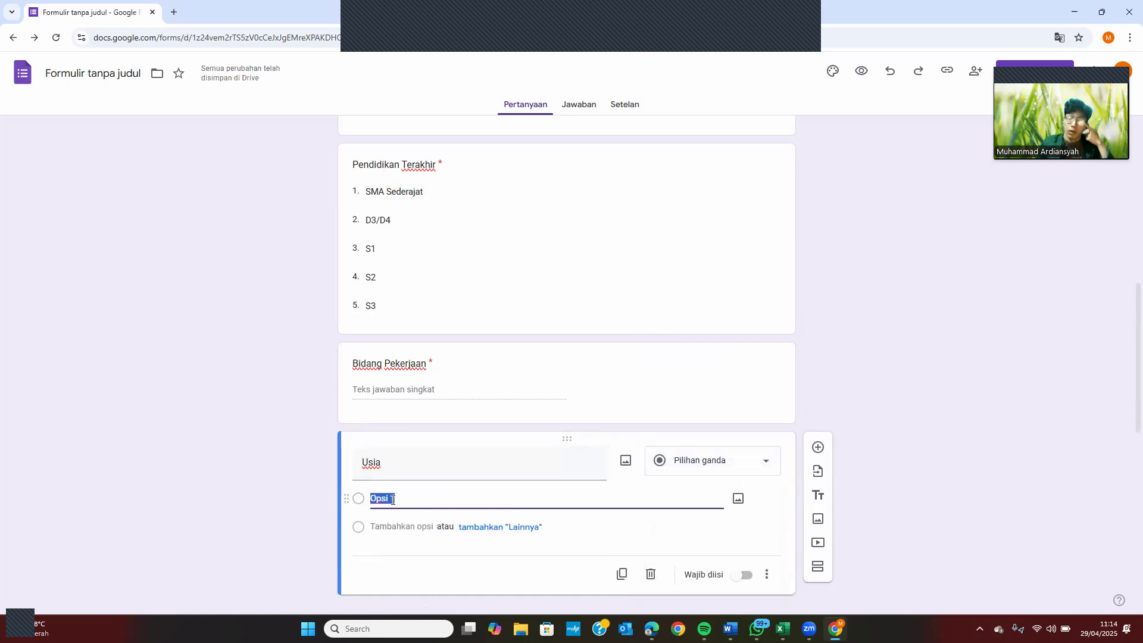
Set the first Usia option to '20-25 tahun'
text(20)
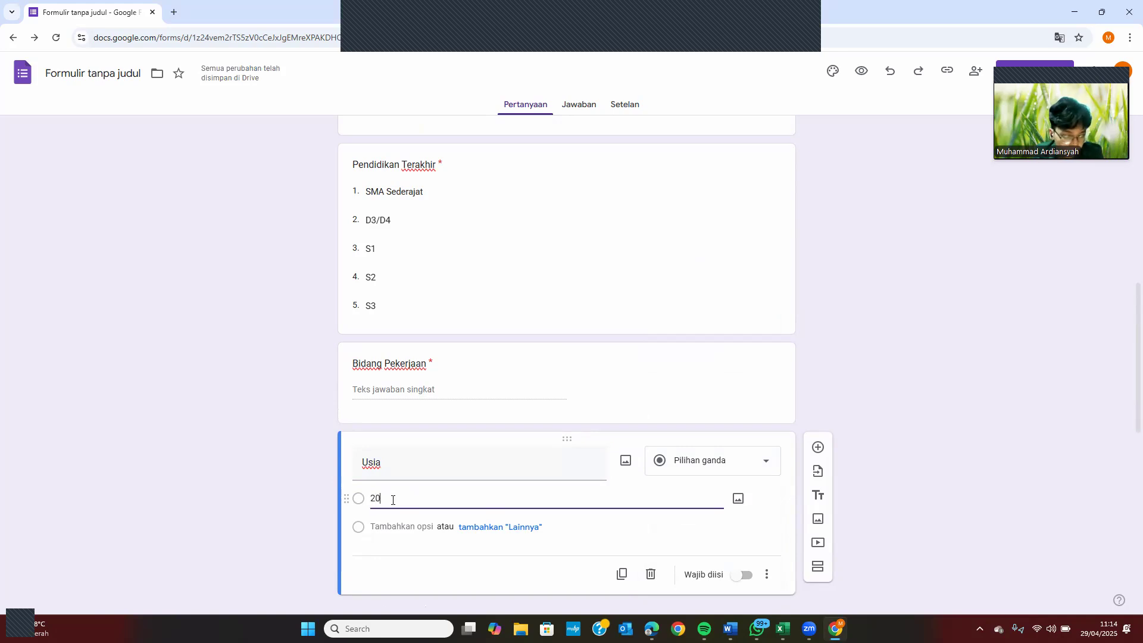
text(-5)
key(BackSpace)
text(25)
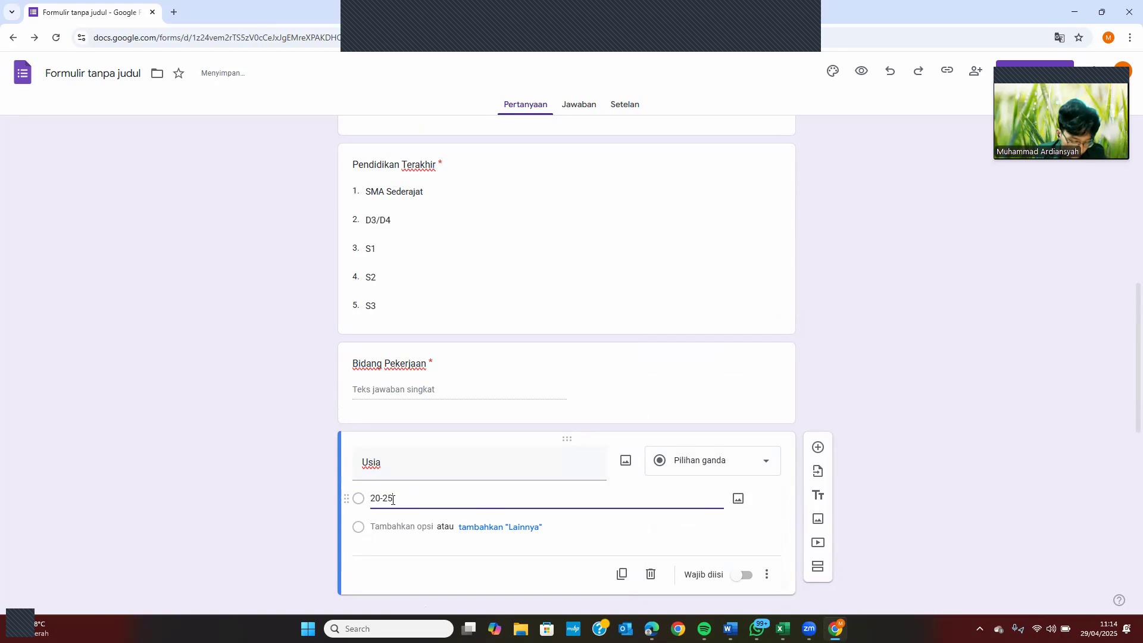
text( tahun)
key(Return)
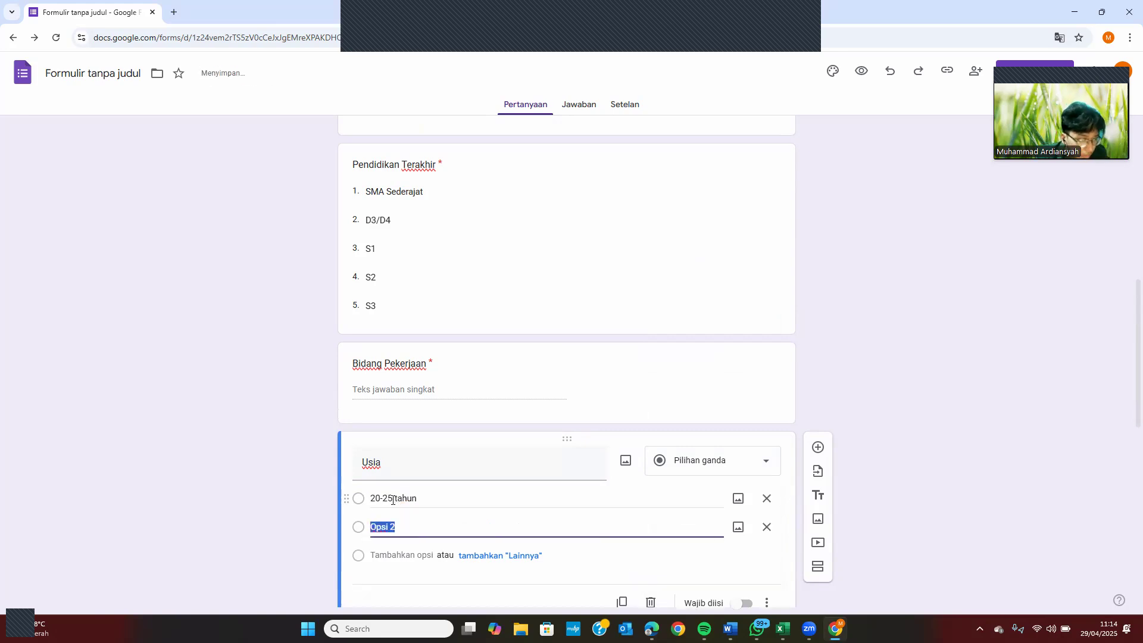
click(381, 500)
click(381, 500)
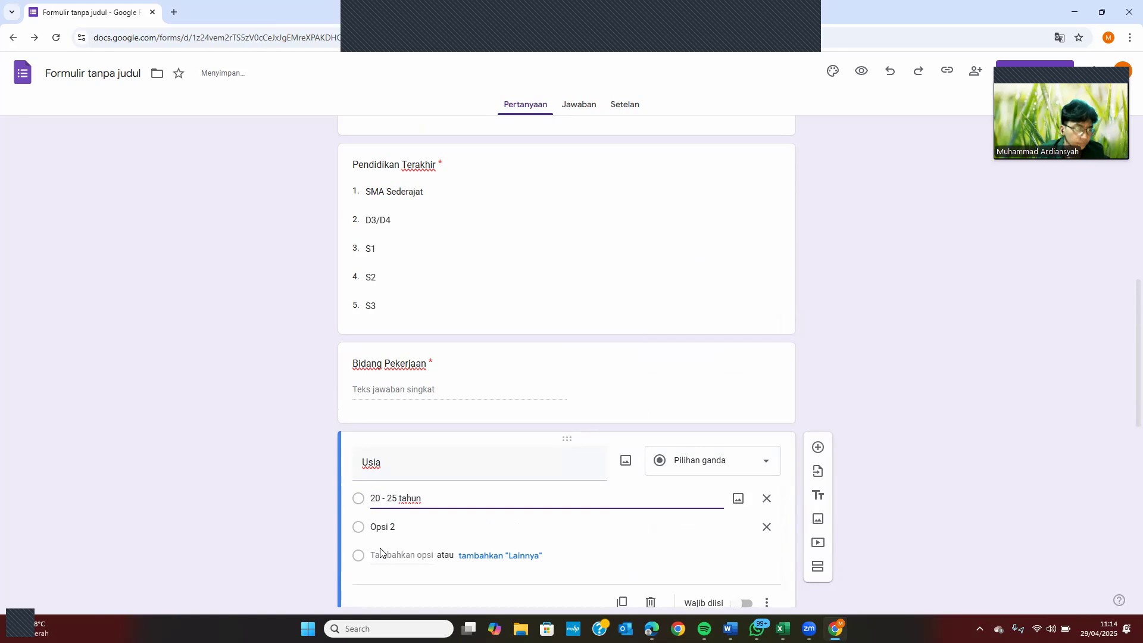
key(BackSpace)
key(BackSpace)
key(BackSpace)
text(-)
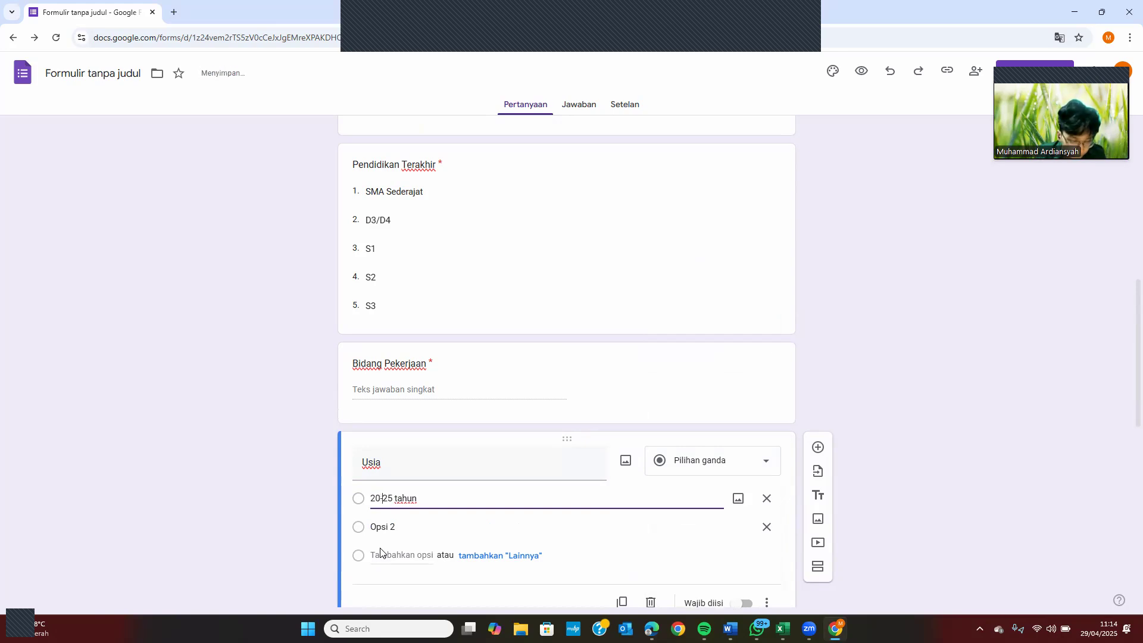
Add Usia options '26-30 tahun' and '> 30 tahun' and make the question required
click(382, 529)
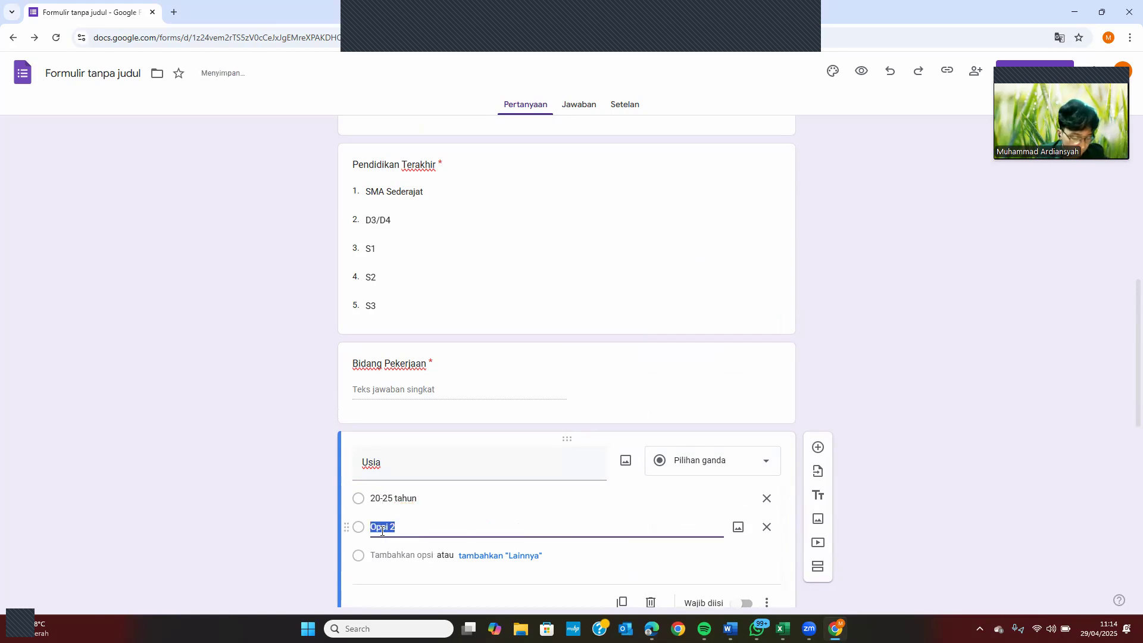
text(26)
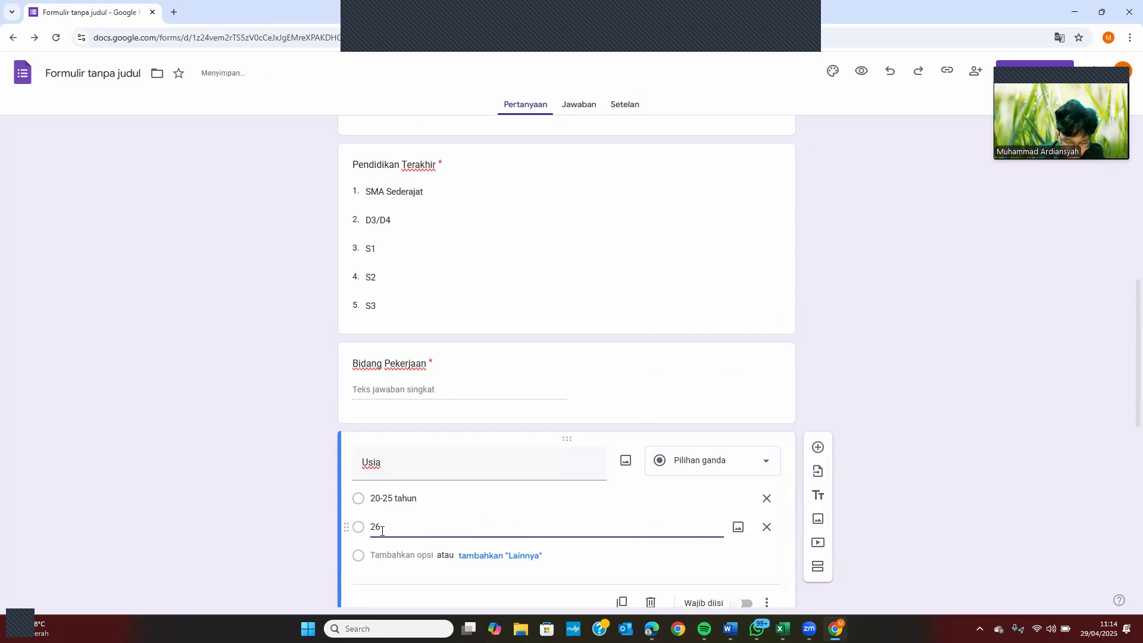
text(-30 tahun)
click(380, 556)
text(>)
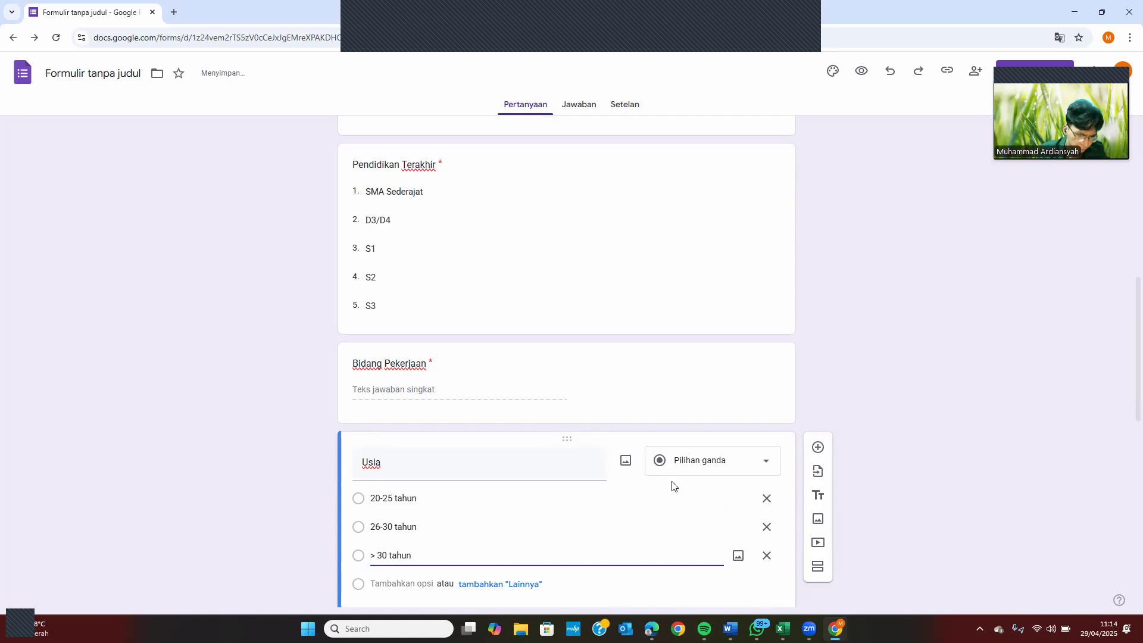
scroll(675, 486, down, 1)
click(746, 558)
scroll(746, 560, up, 4)
scroll(746, 559, up, 3)
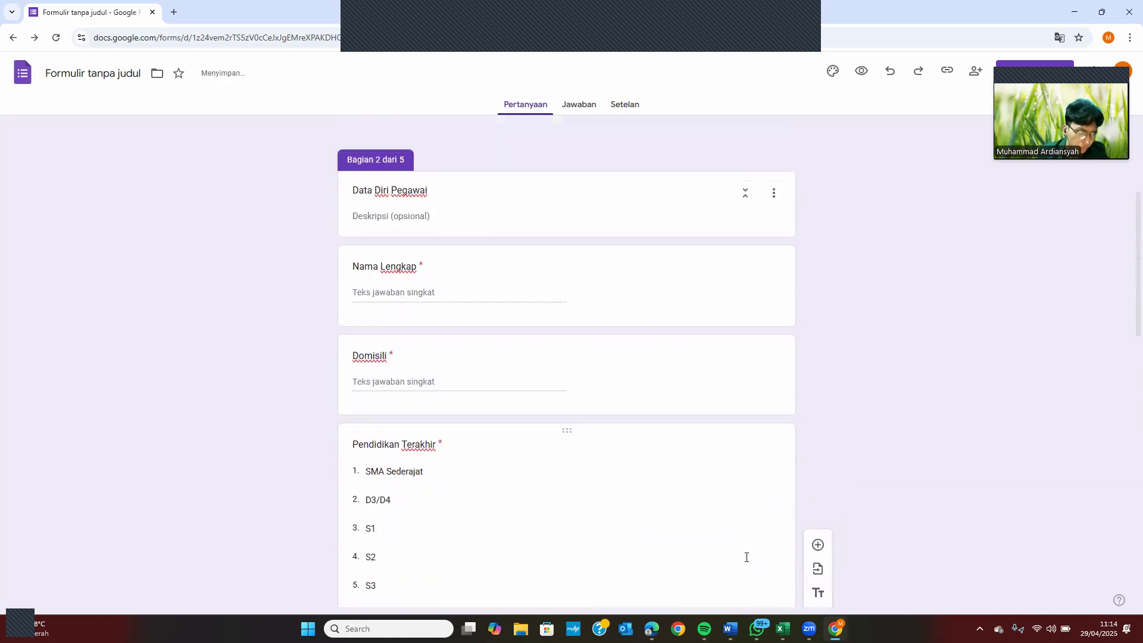
scroll(746, 560, down, 5)
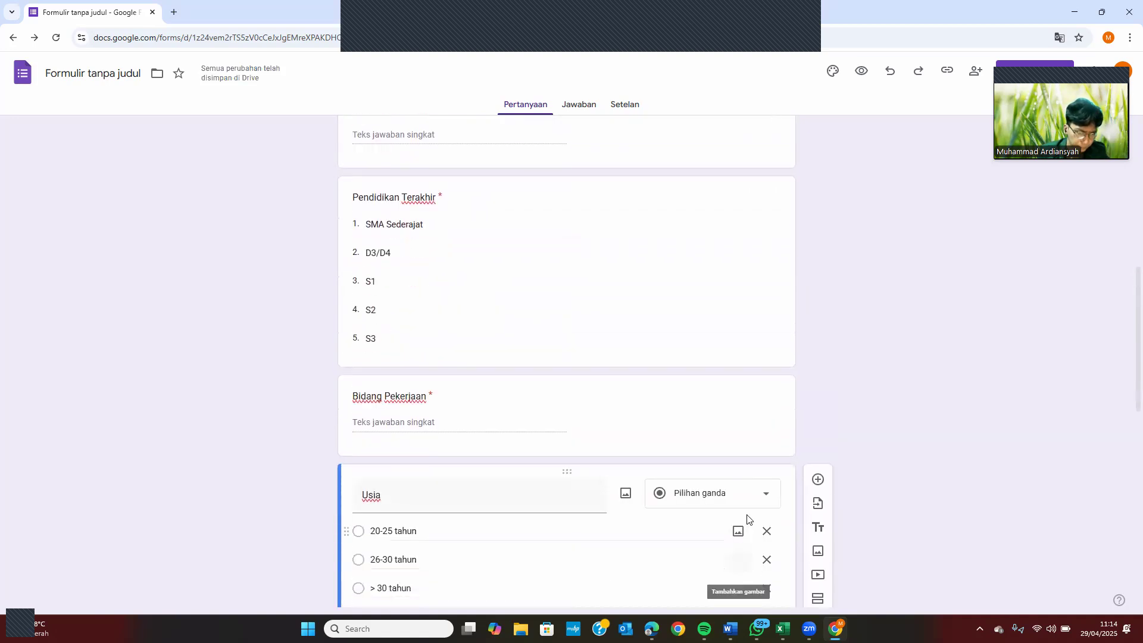
scroll(744, 525, down, 2)
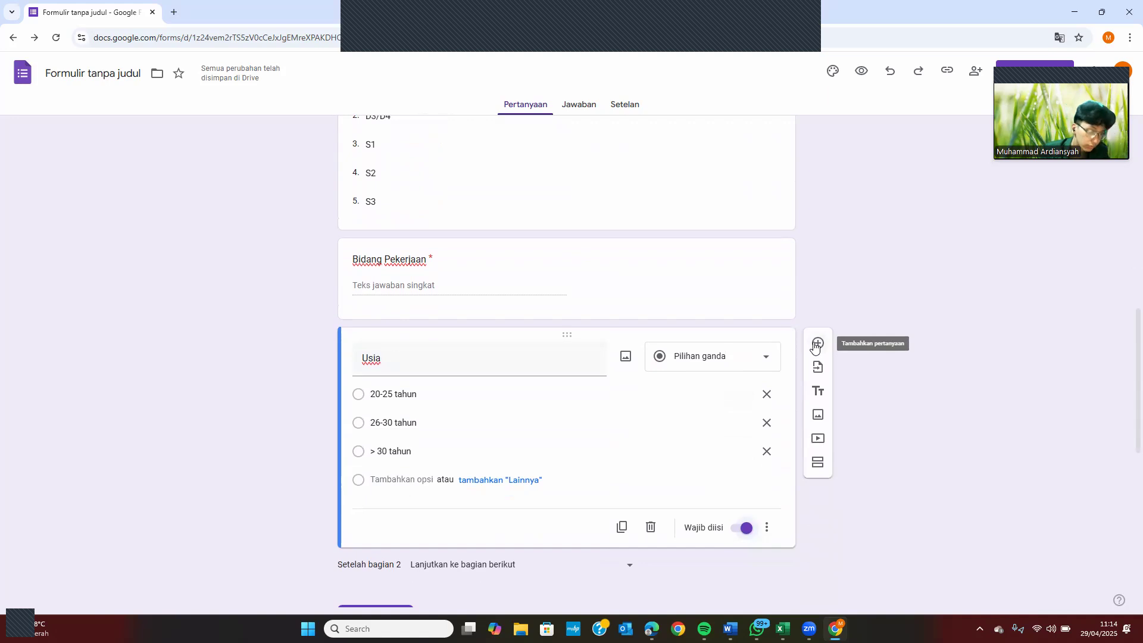
click(817, 345)
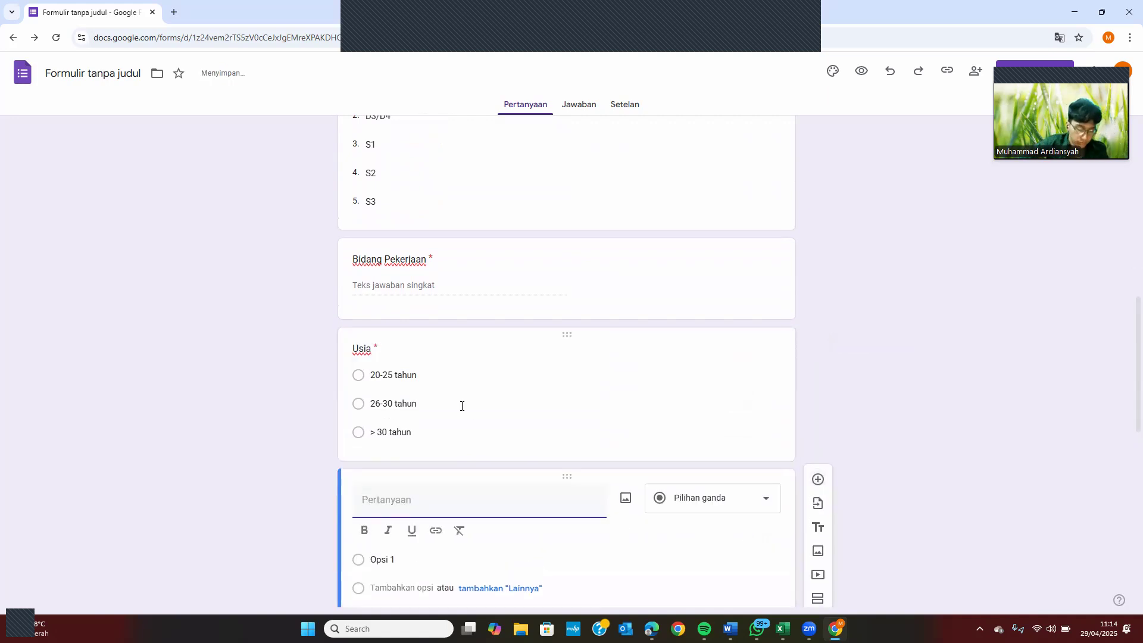
Add a required multiple-choice 'Jenis Kelamin' question with options Laki-laki and Perempuan
text(Jenis)
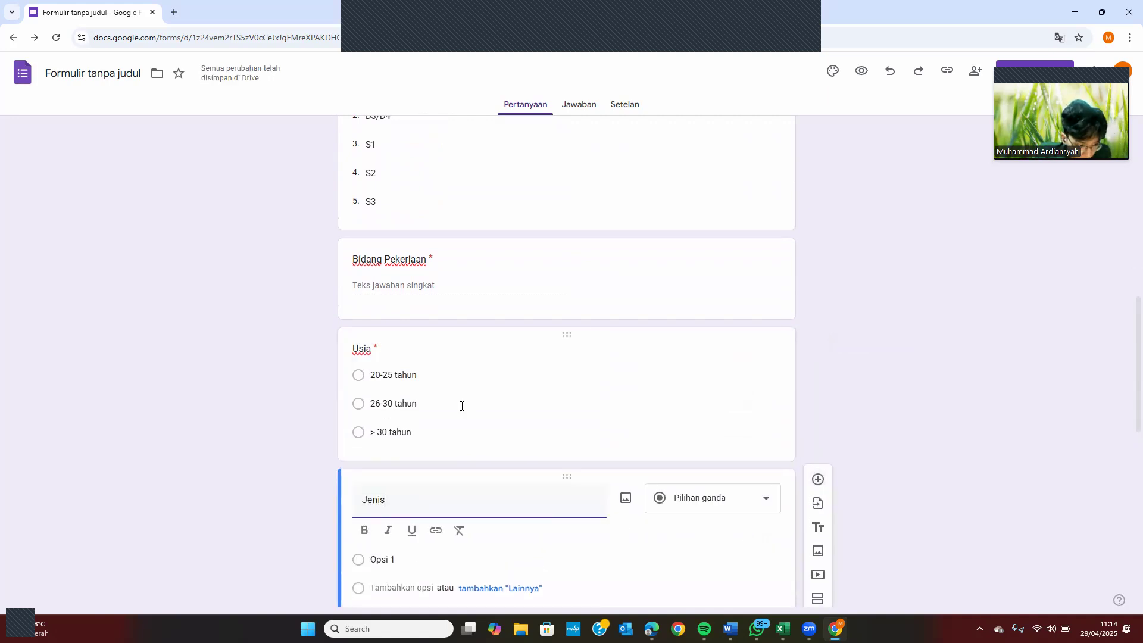
text( Kelamin)
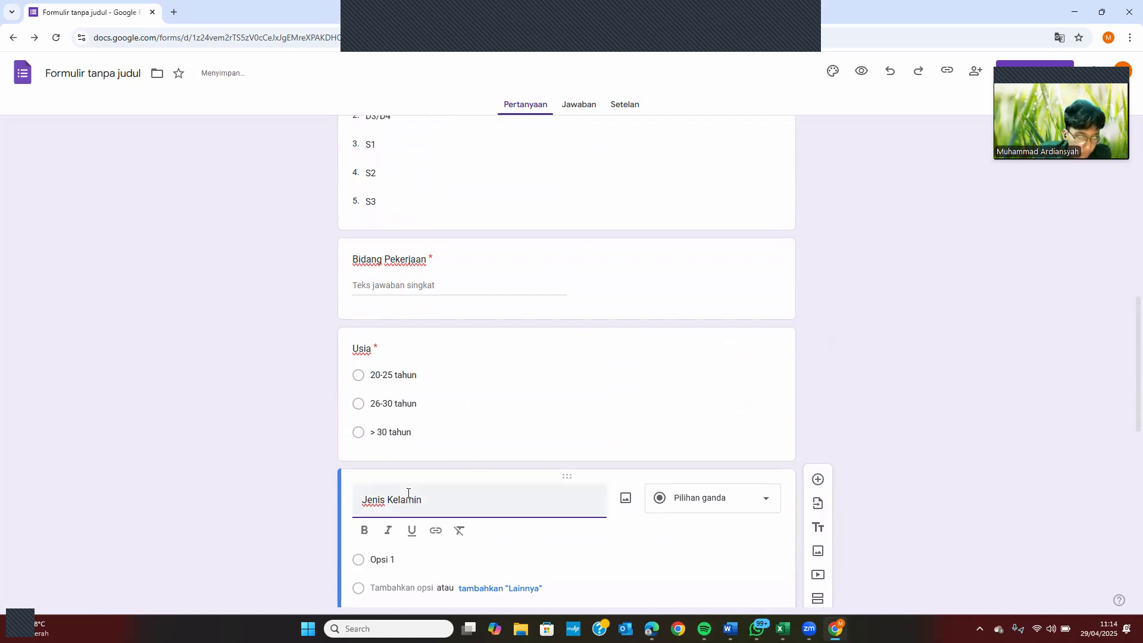
click(393, 561)
text(Laki-laki)
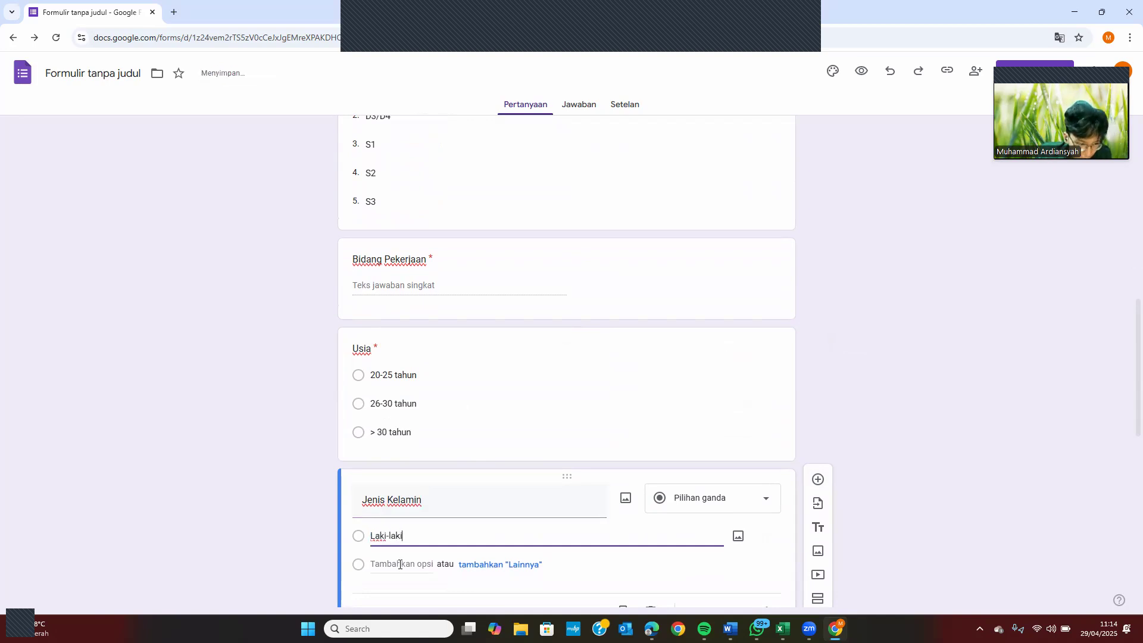
click(407, 587)
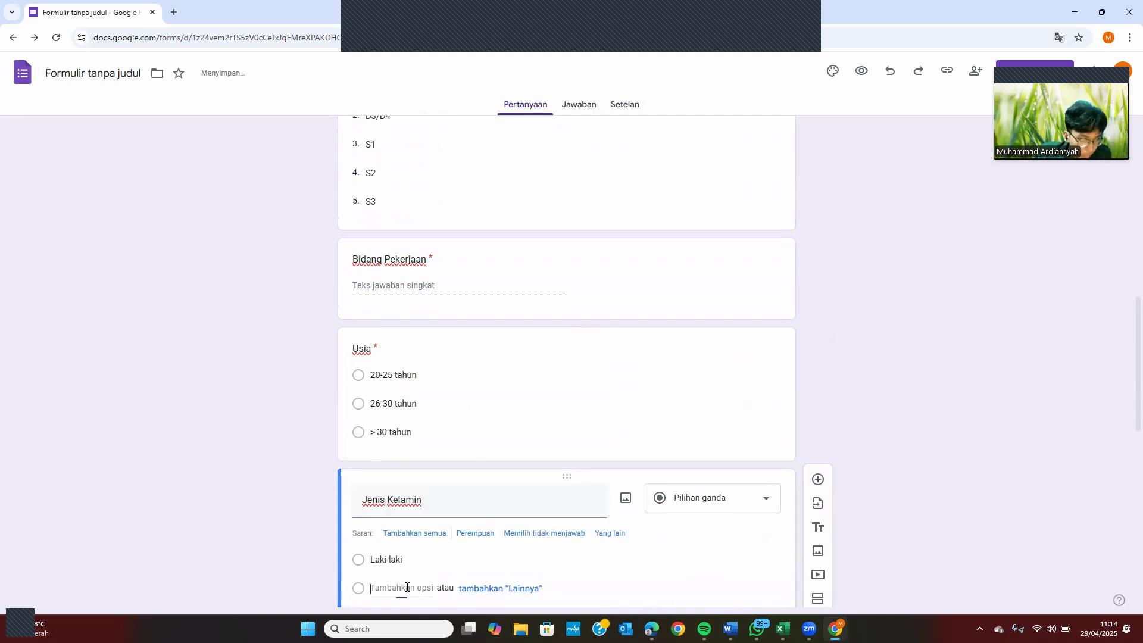
click(420, 588)
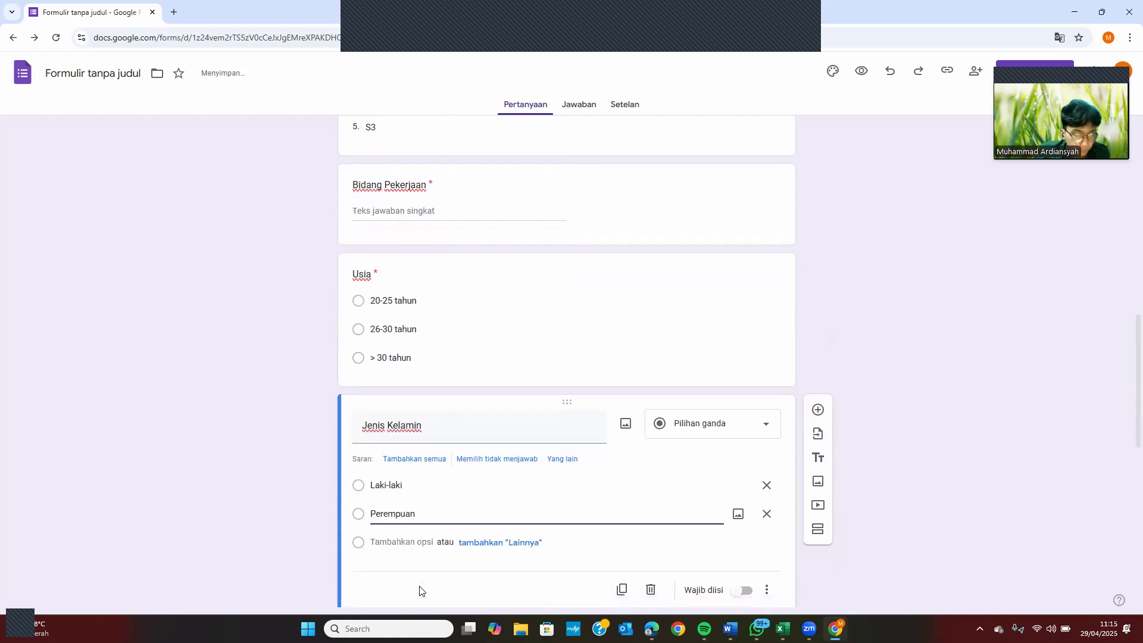
click(742, 590)
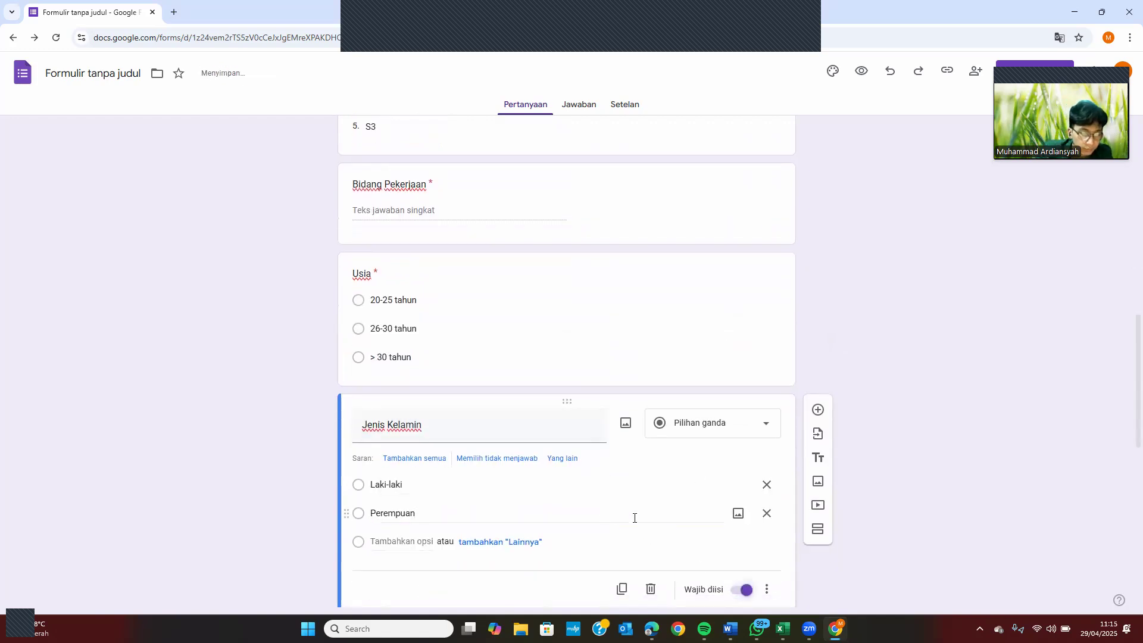
scroll(703, 515, down, 1)
scroll(703, 515, down, 1)
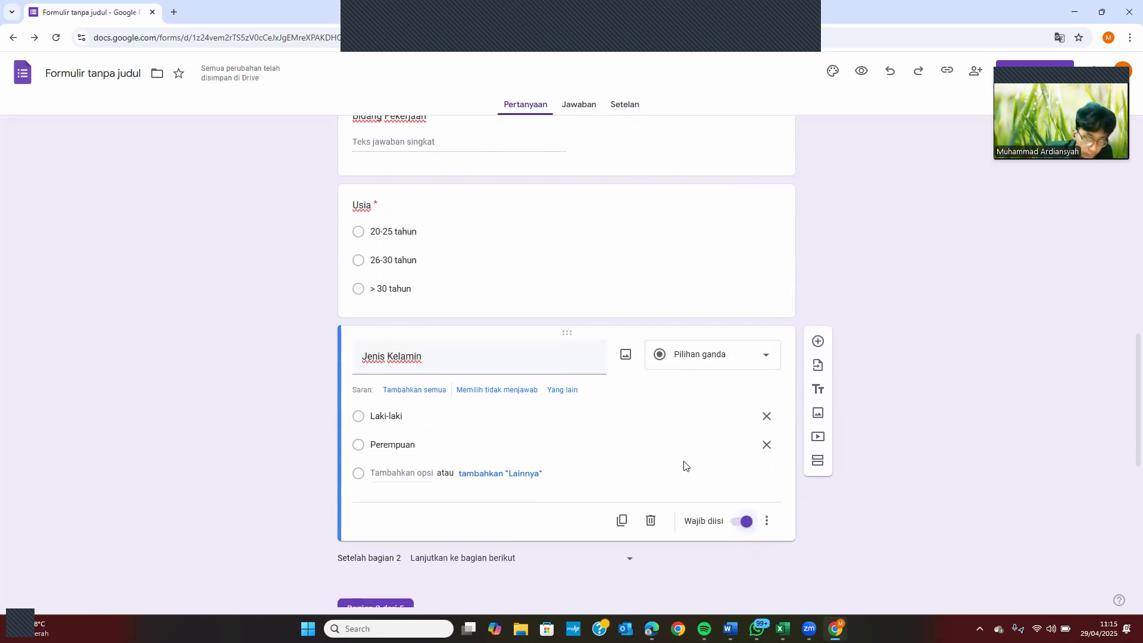
click(818, 341)
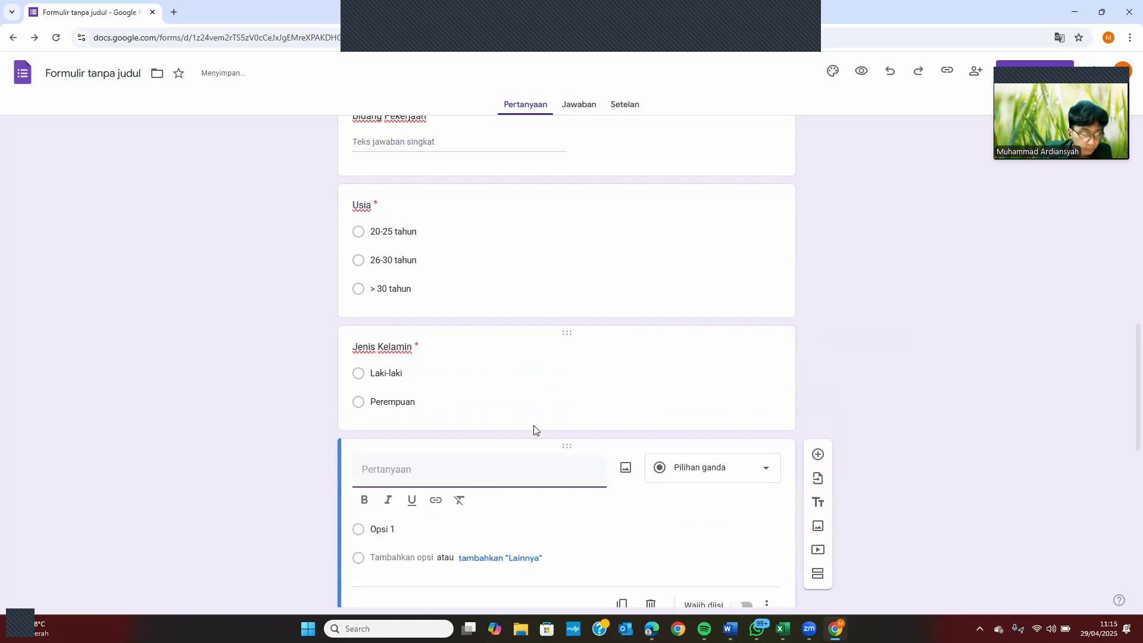
Title the new question 'Hobi', keep it short-answer, and make it required
text(Hobi)
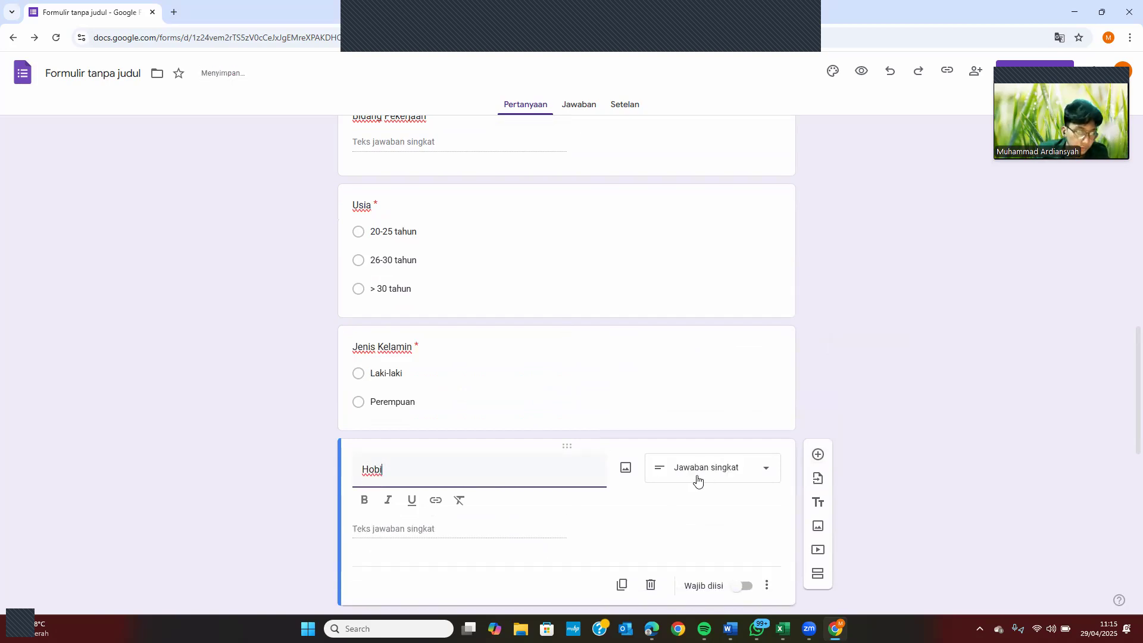
click(517, 533)
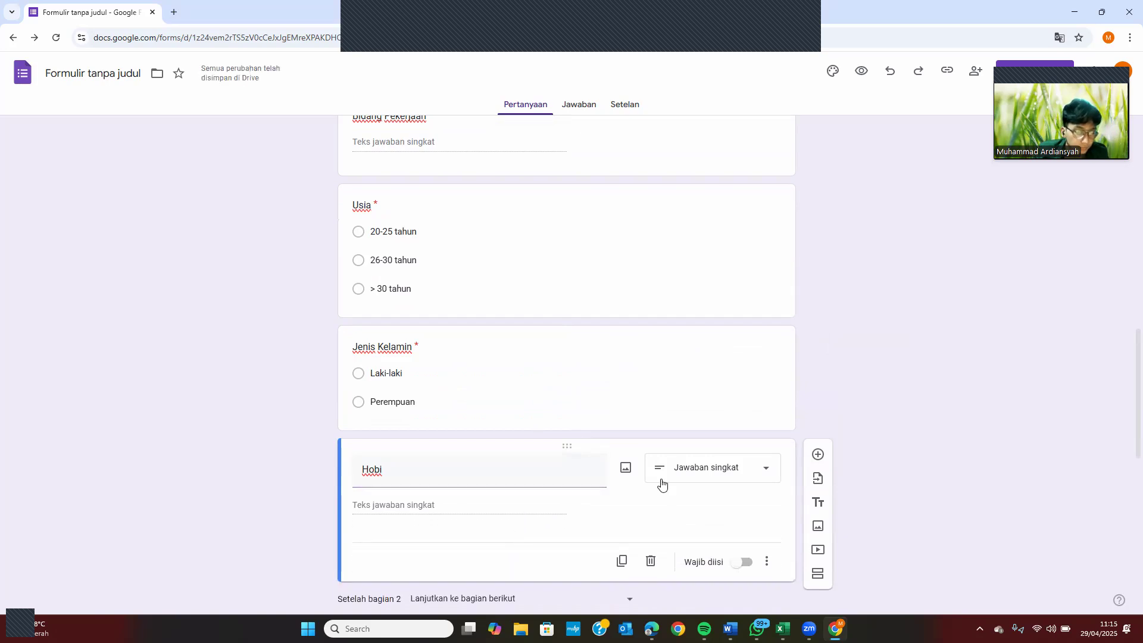
click(746, 564)
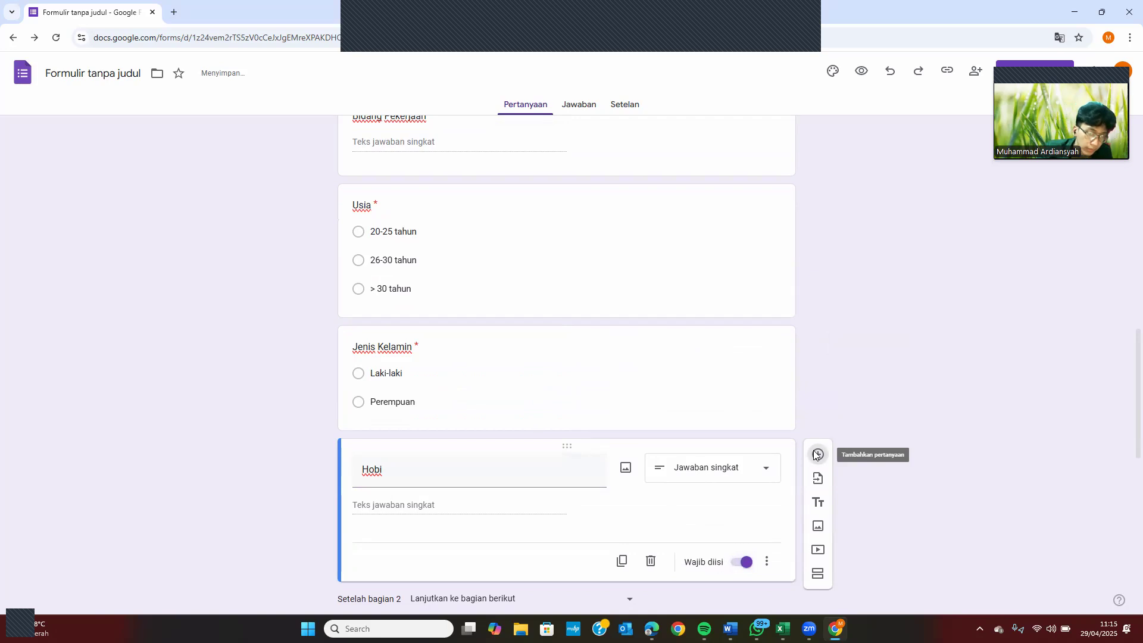
click(816, 455)
Make 'Bidang Keahlian' a multiple-choice question with options Desain Grafis and Akuntansi dan Keuangan
text(Bi)
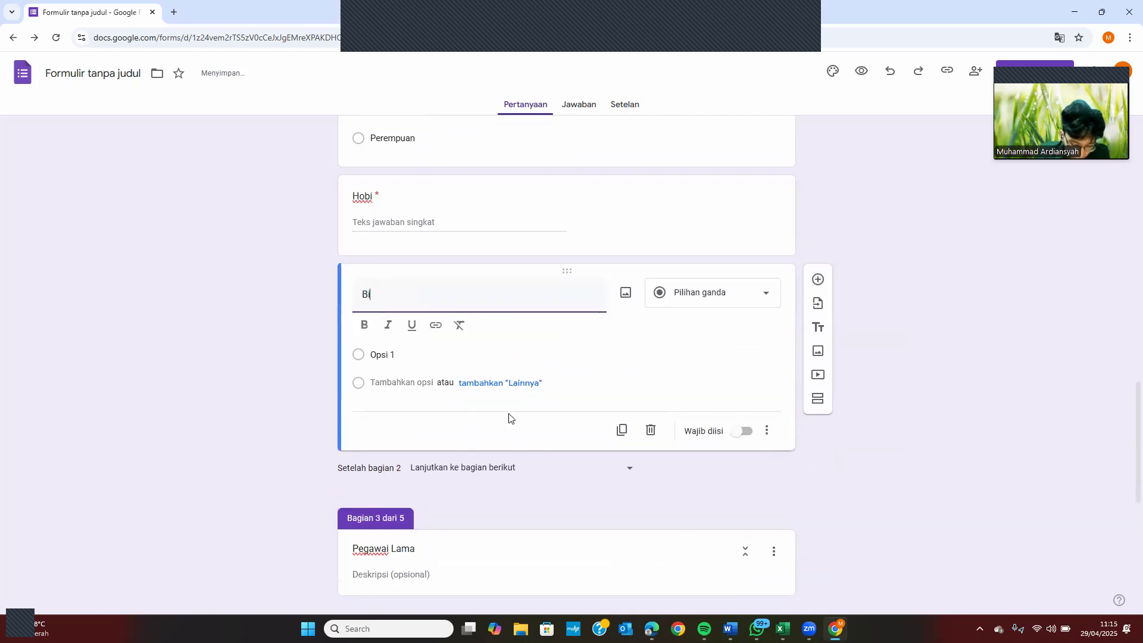
text(dang Keahlian)
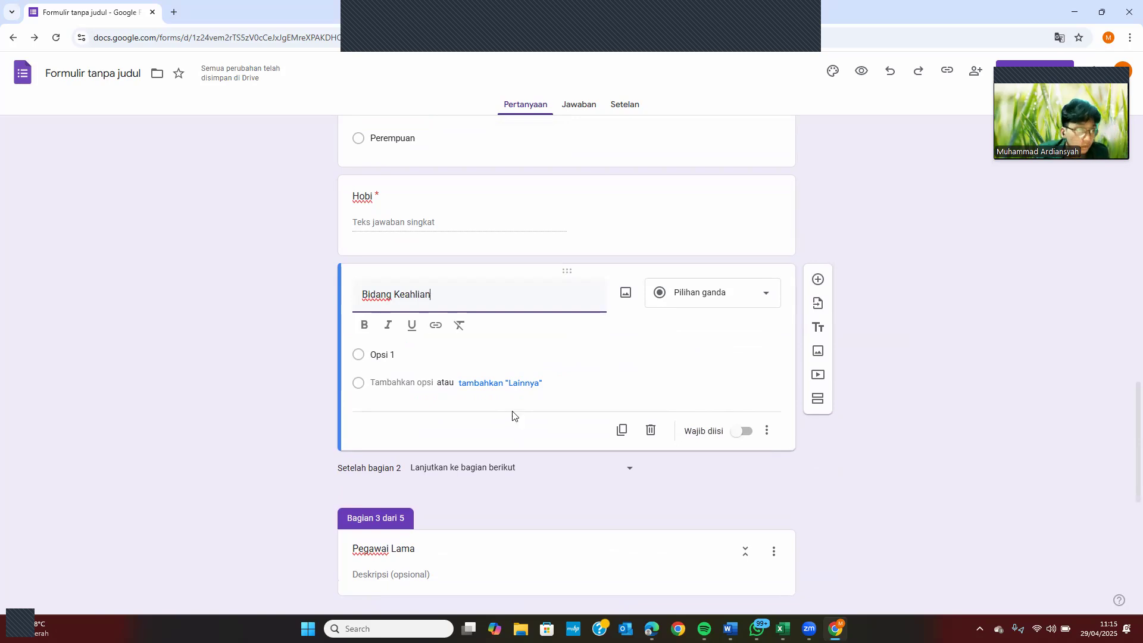
click(706, 301)
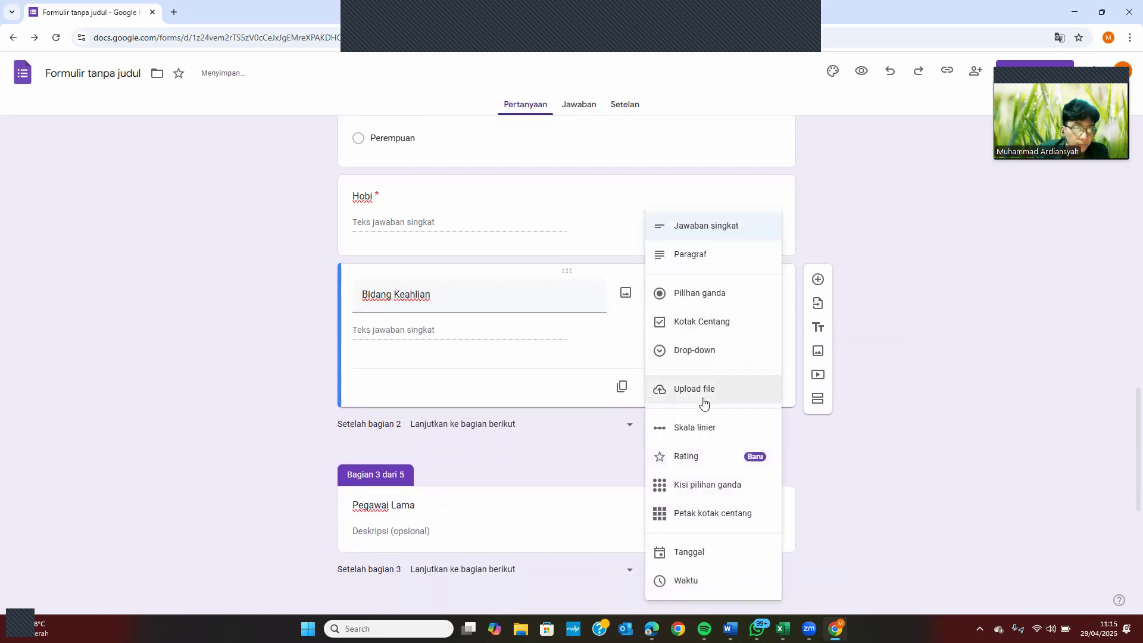
click(708, 294)
click(413, 327)
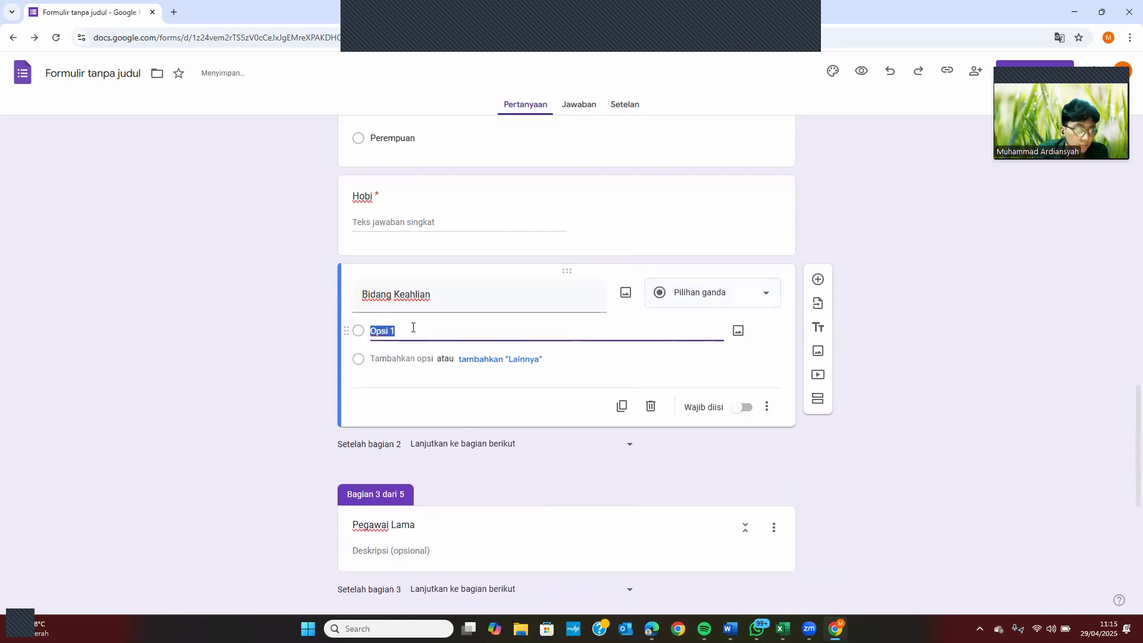
text(es)
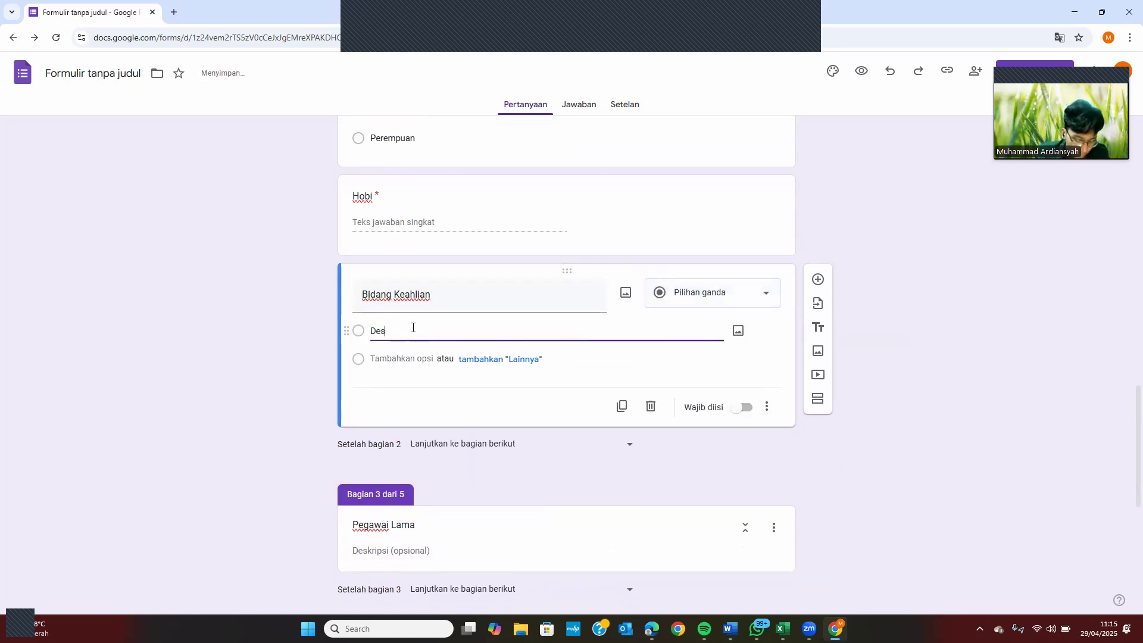
text(ain Grafis)
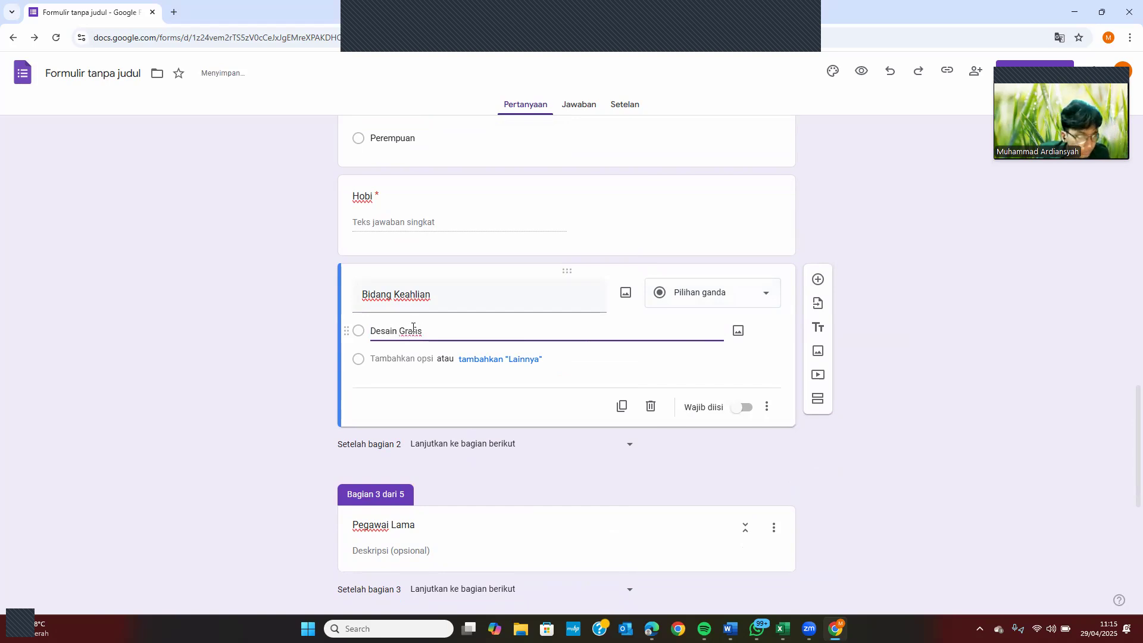
key(Return)
text(Ak)
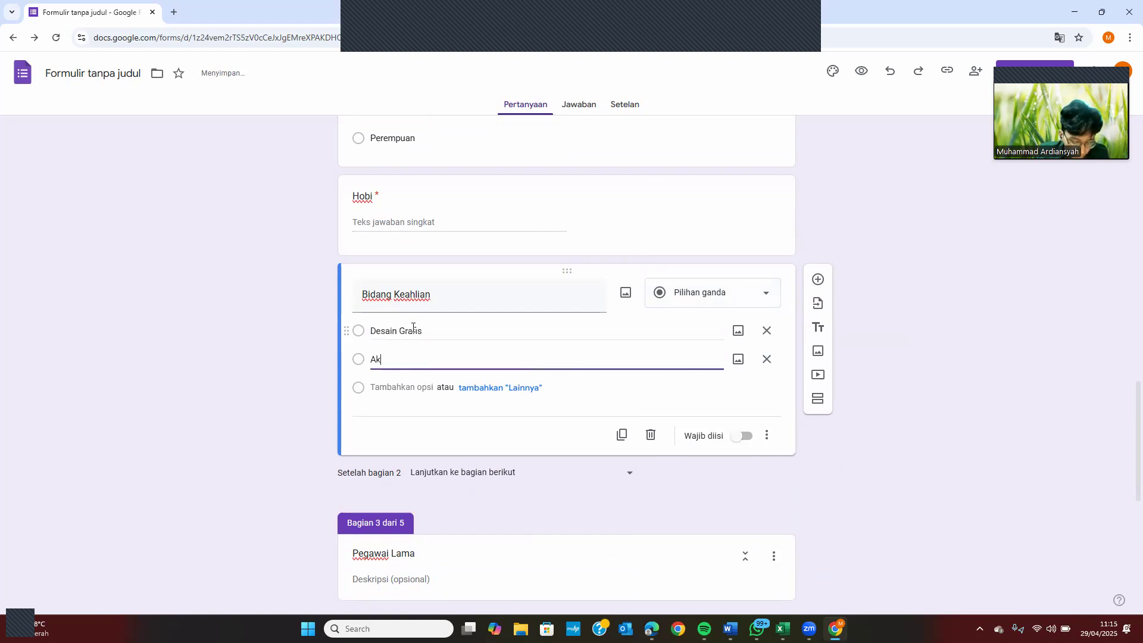
text(untansi)
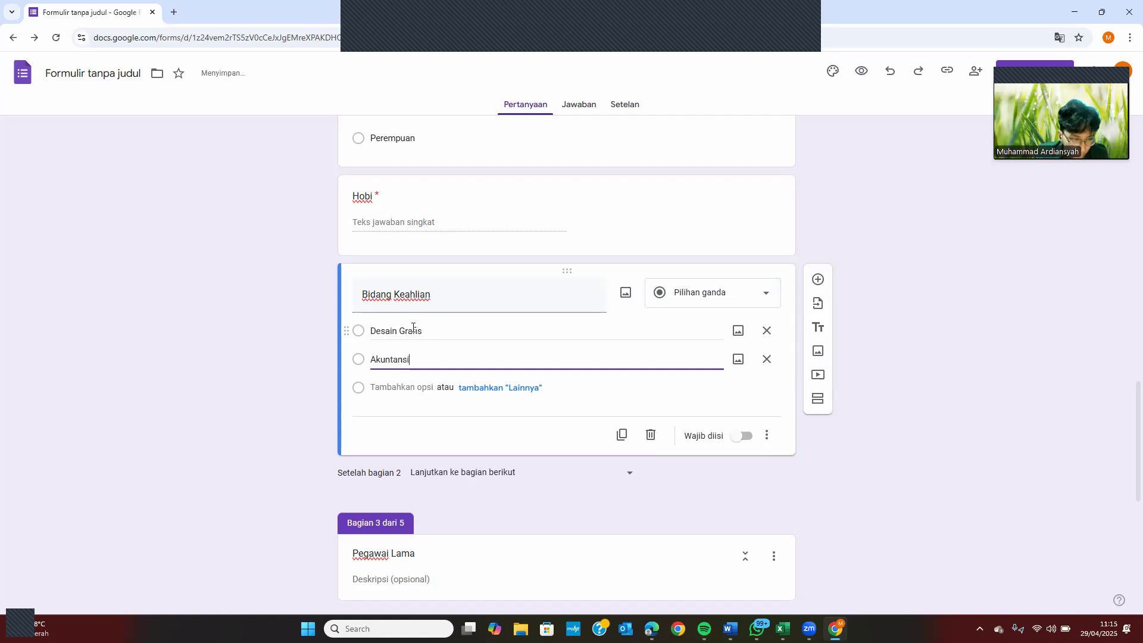
text( dan K)
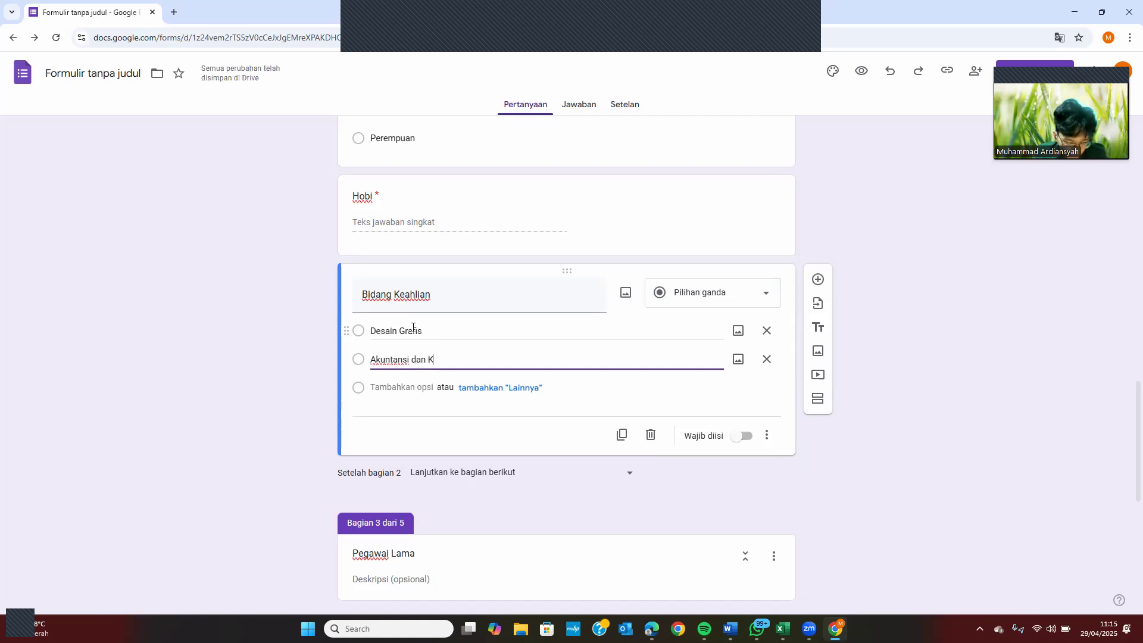
text(euangan)
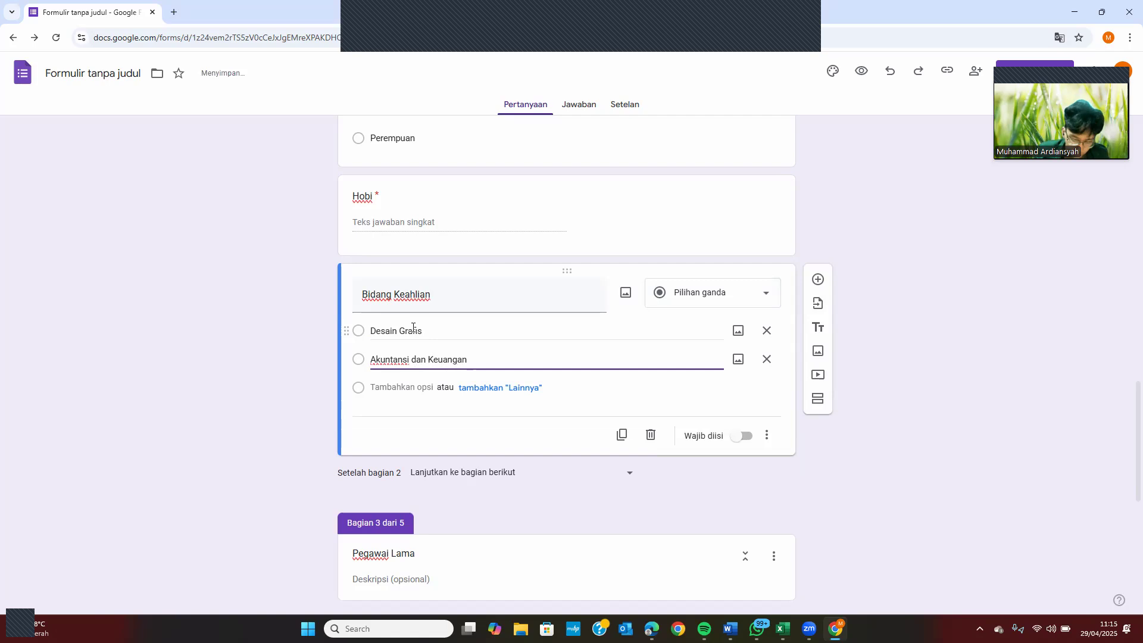
key(Return)
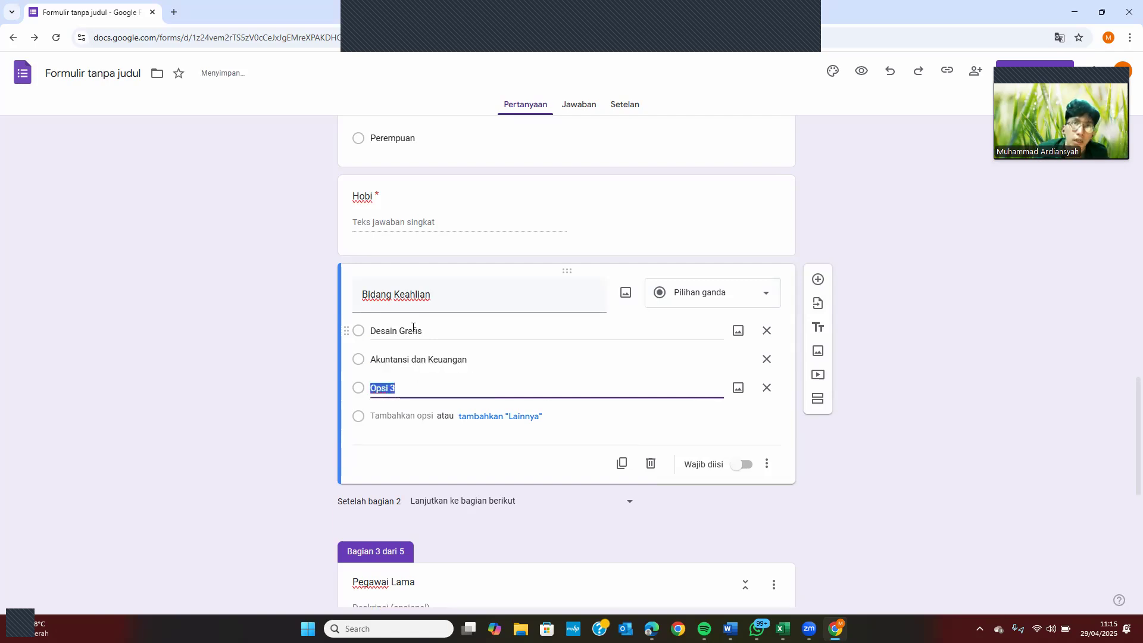
Add the options Marketing, Sosial Media and Administrasi
text(Marketing)
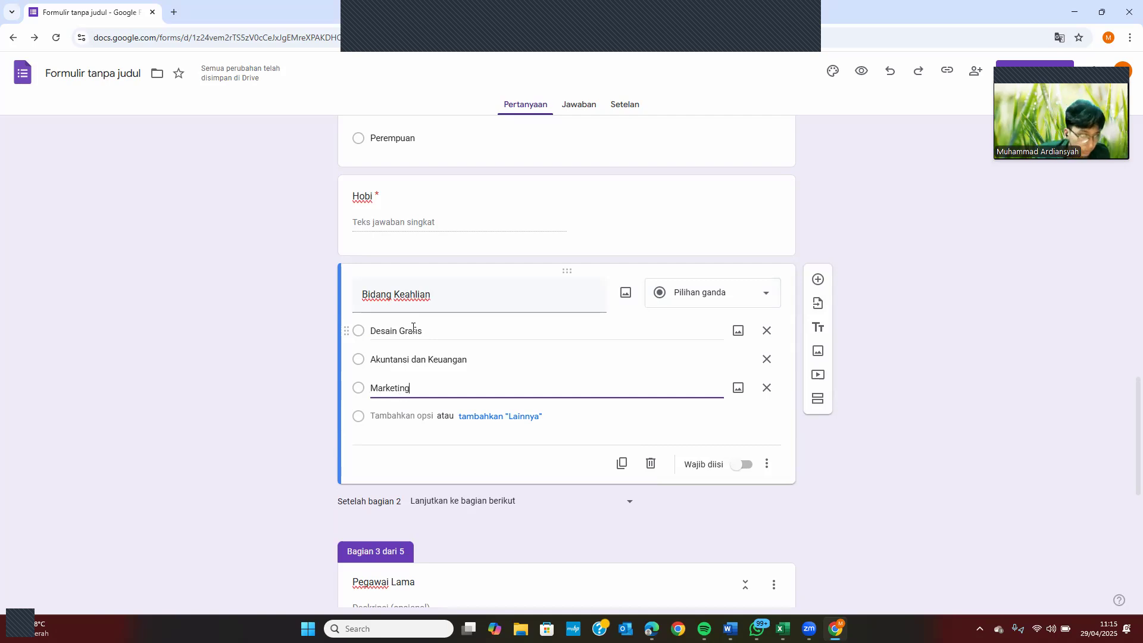
key(Return)
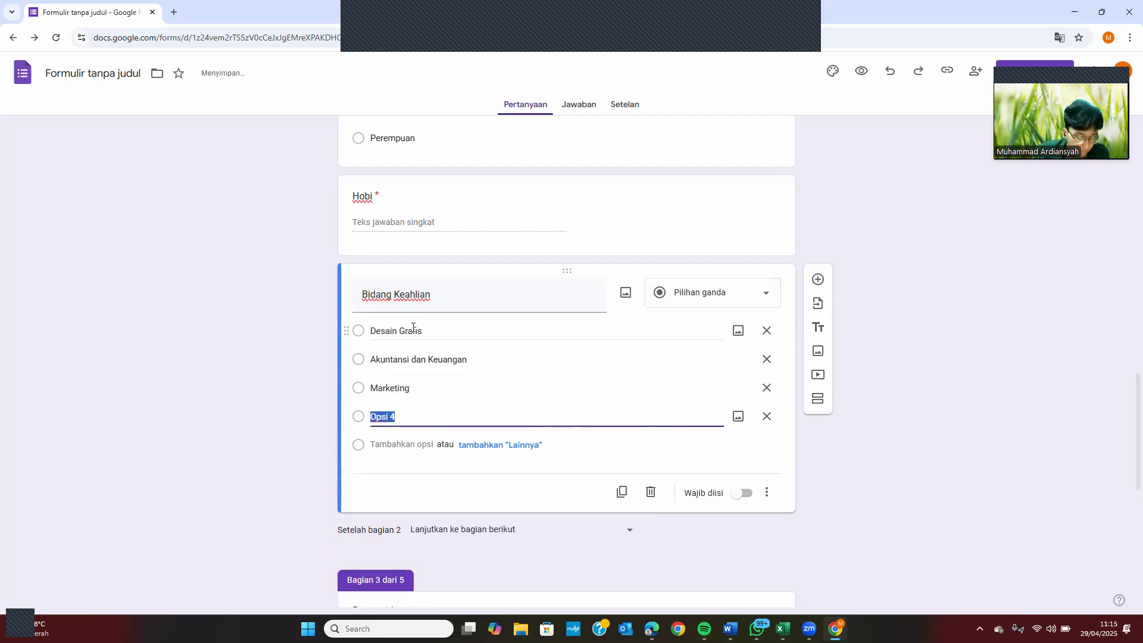
text(So)
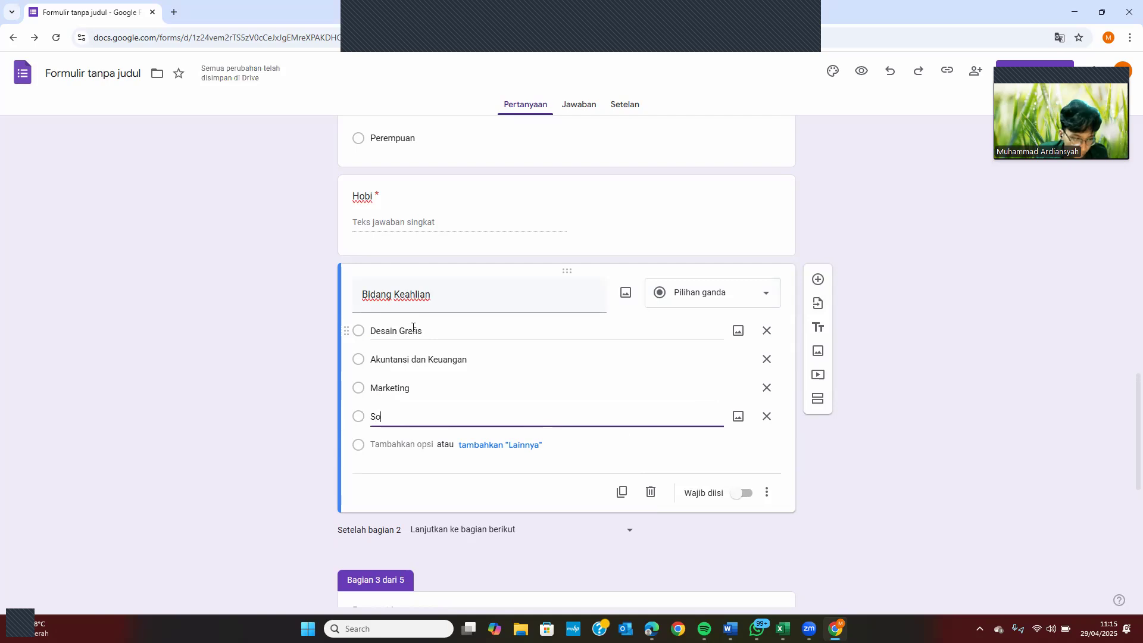
text(sial )
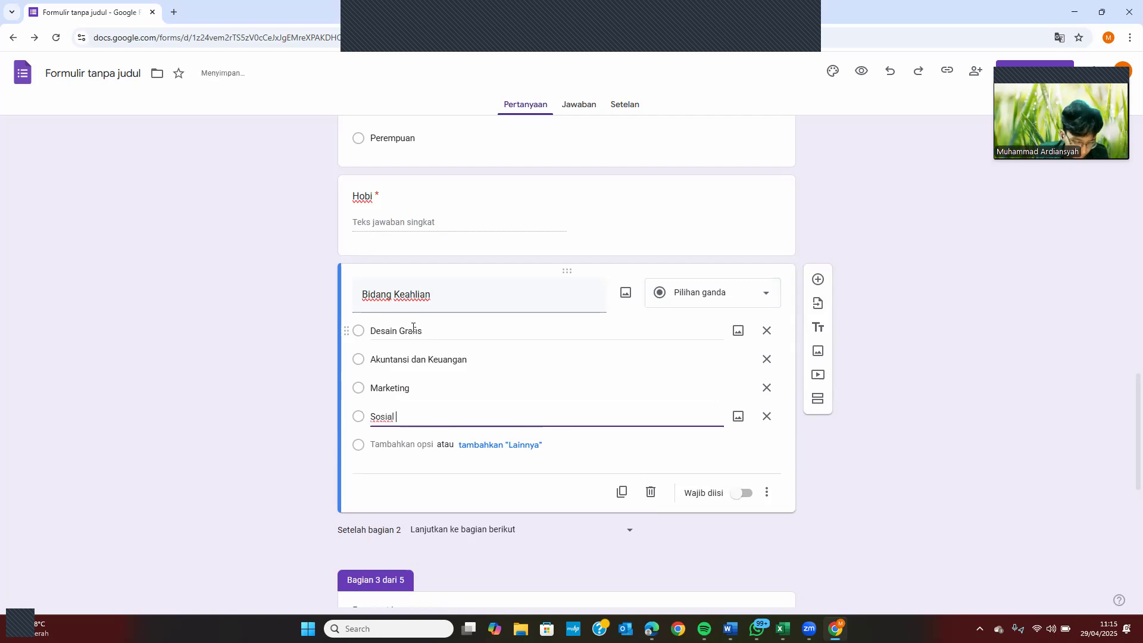
text(Media)
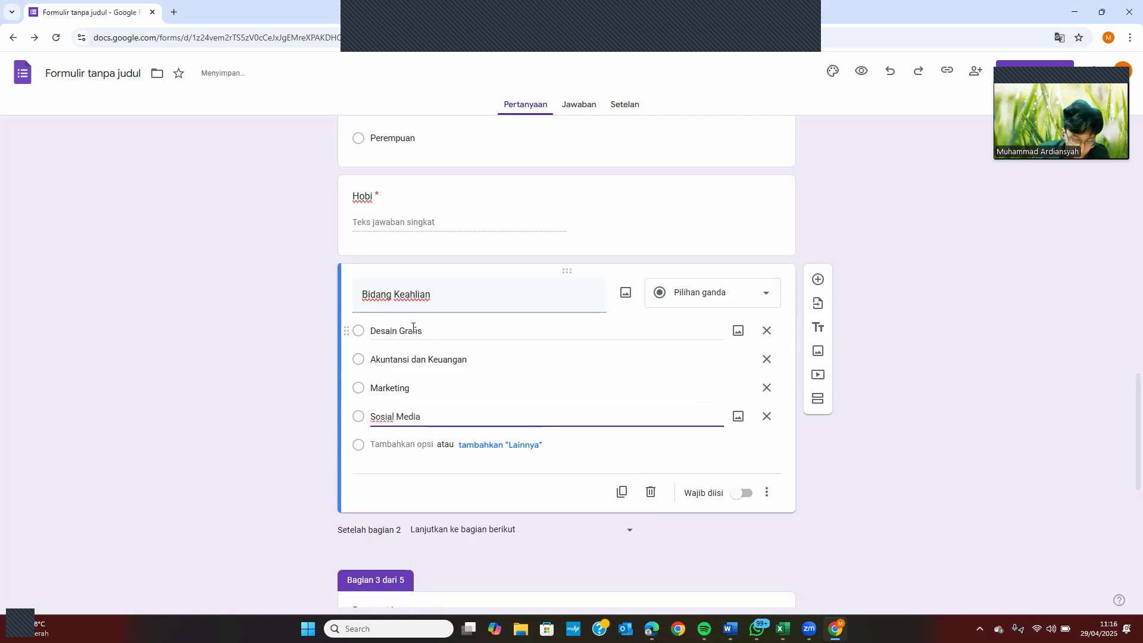
key(Return)
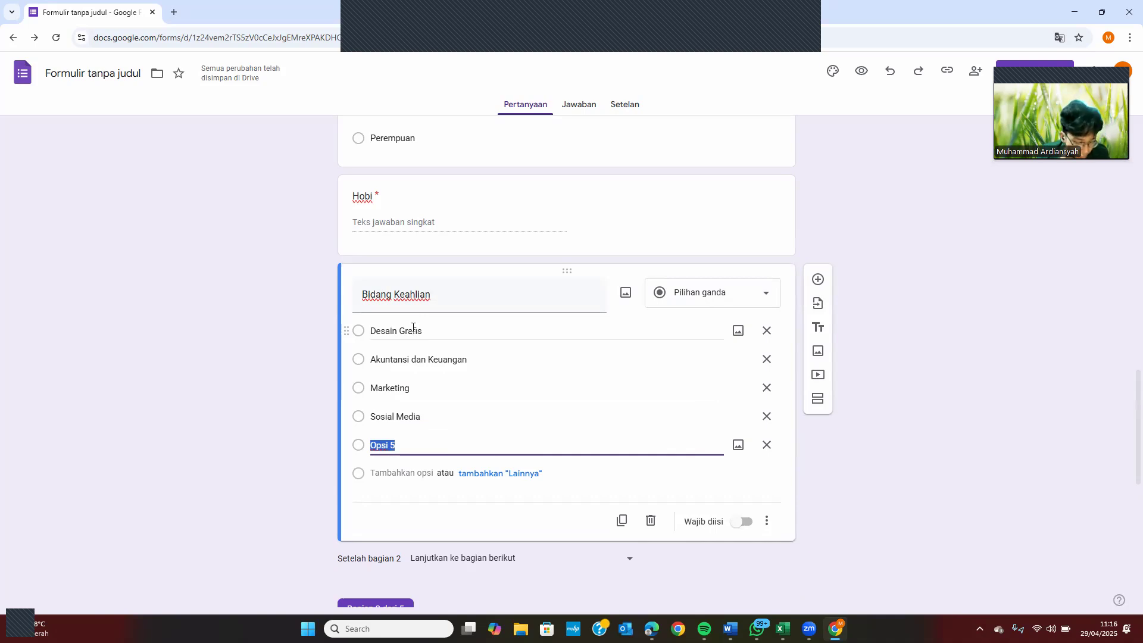
text(AD)
key(BackSpace)
text(dminis)
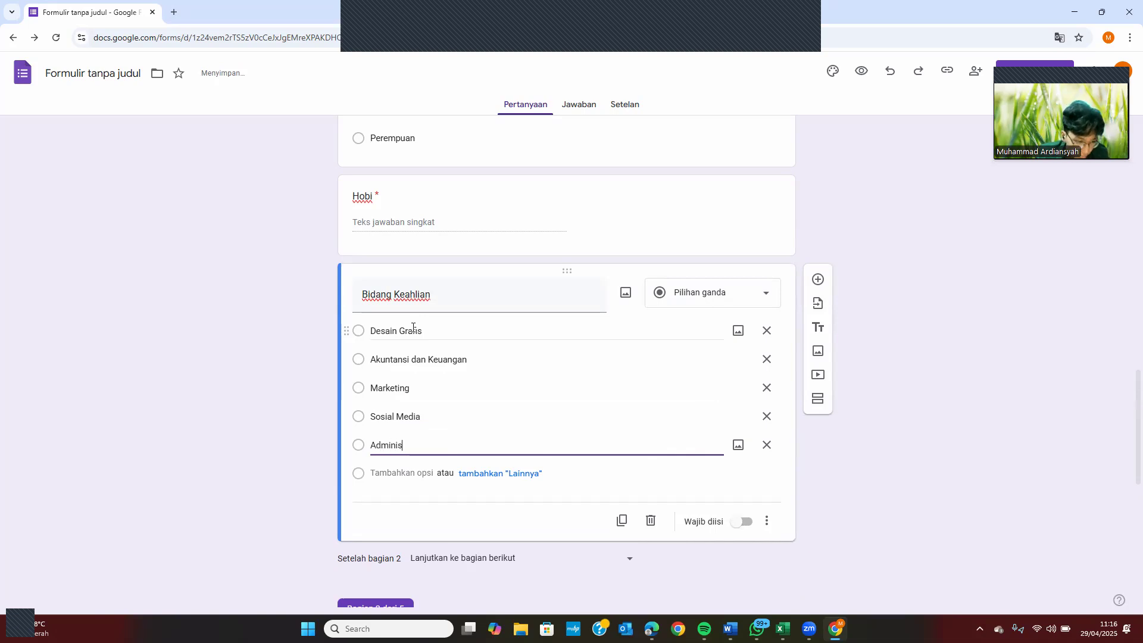
text(trasi)
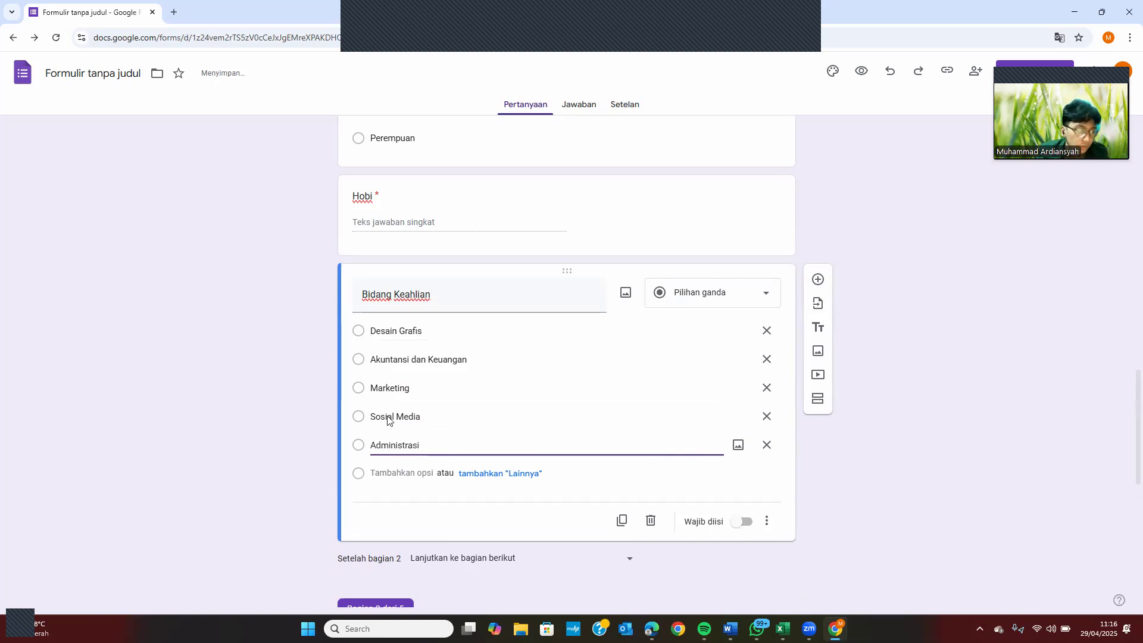
Remove the extra empty option, add a Lainnya choice, and make the question required
click(390, 473)
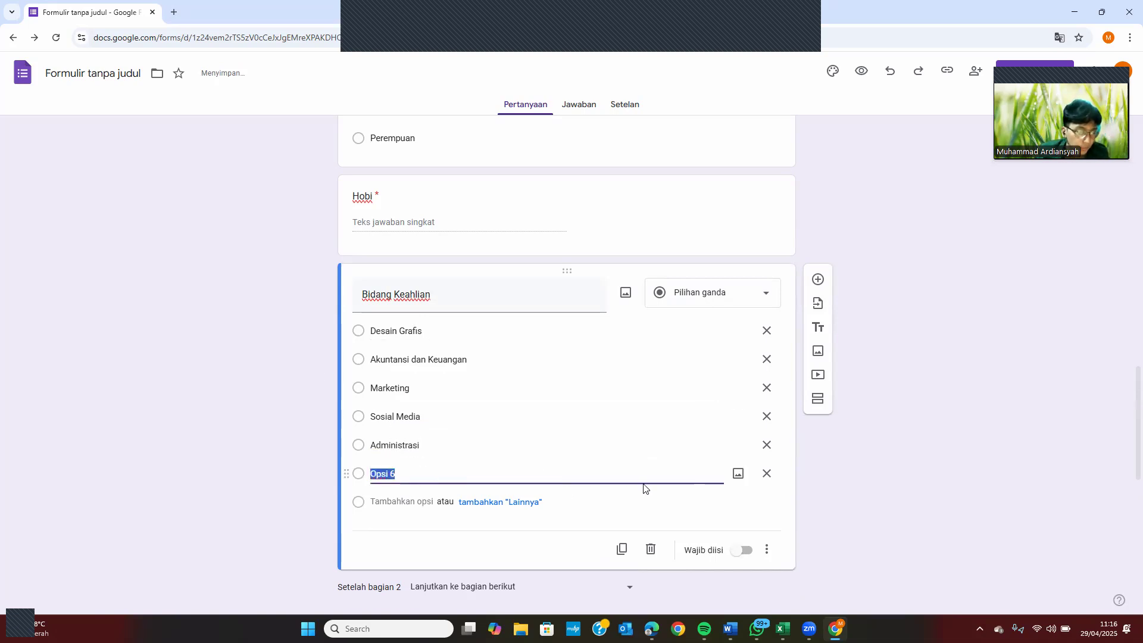
click(766, 474)
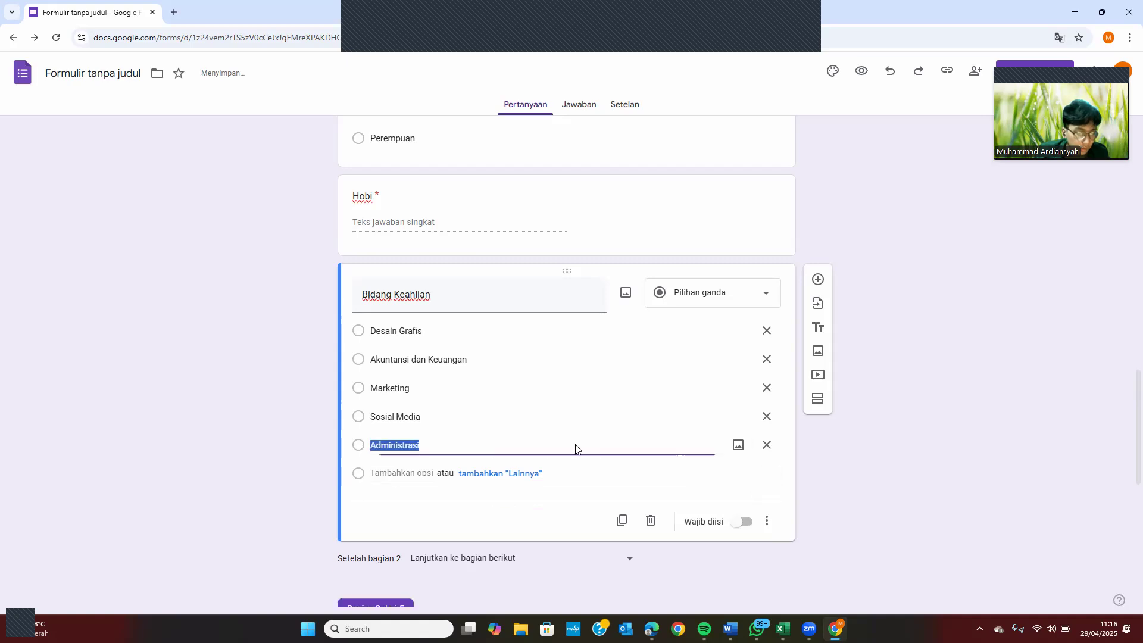
click(519, 474)
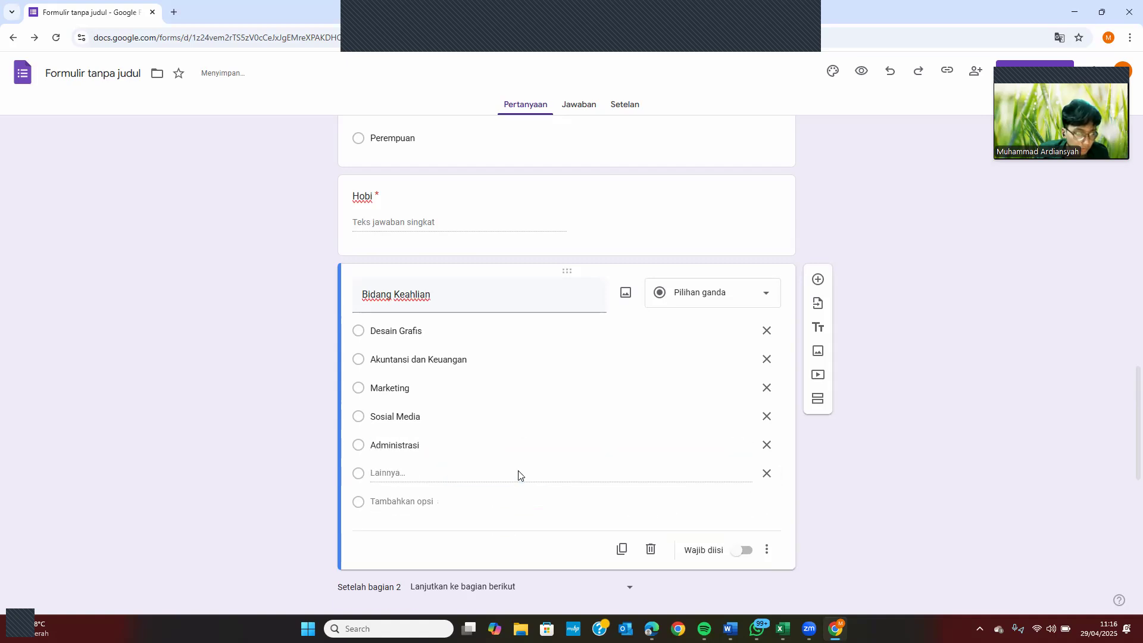
click(744, 550)
scroll(816, 268, down, 2)
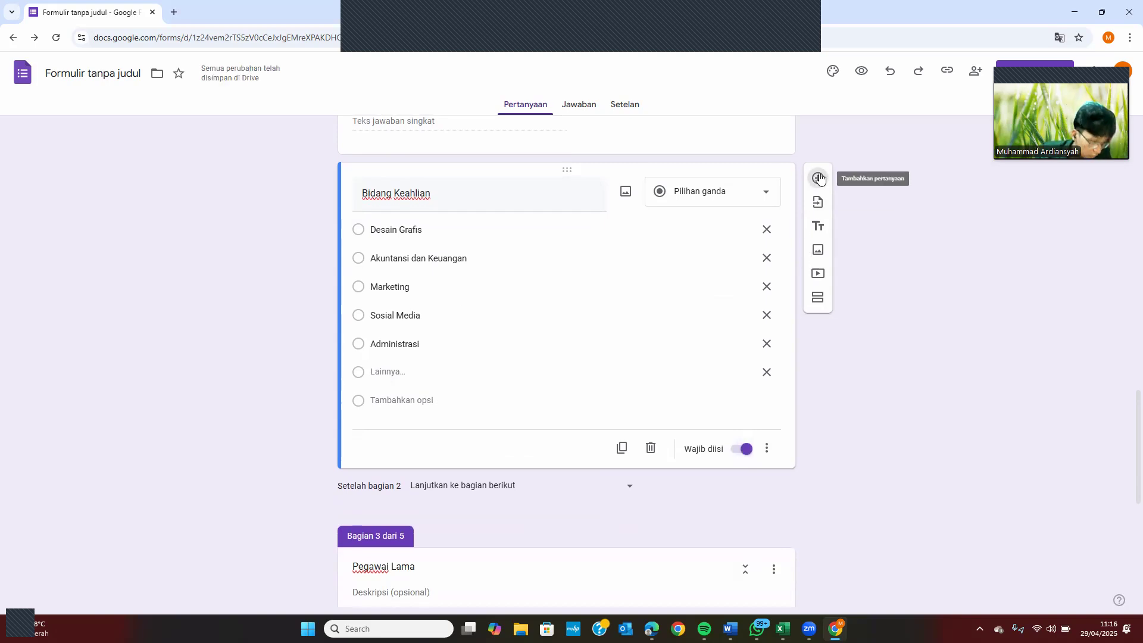
click(820, 179)
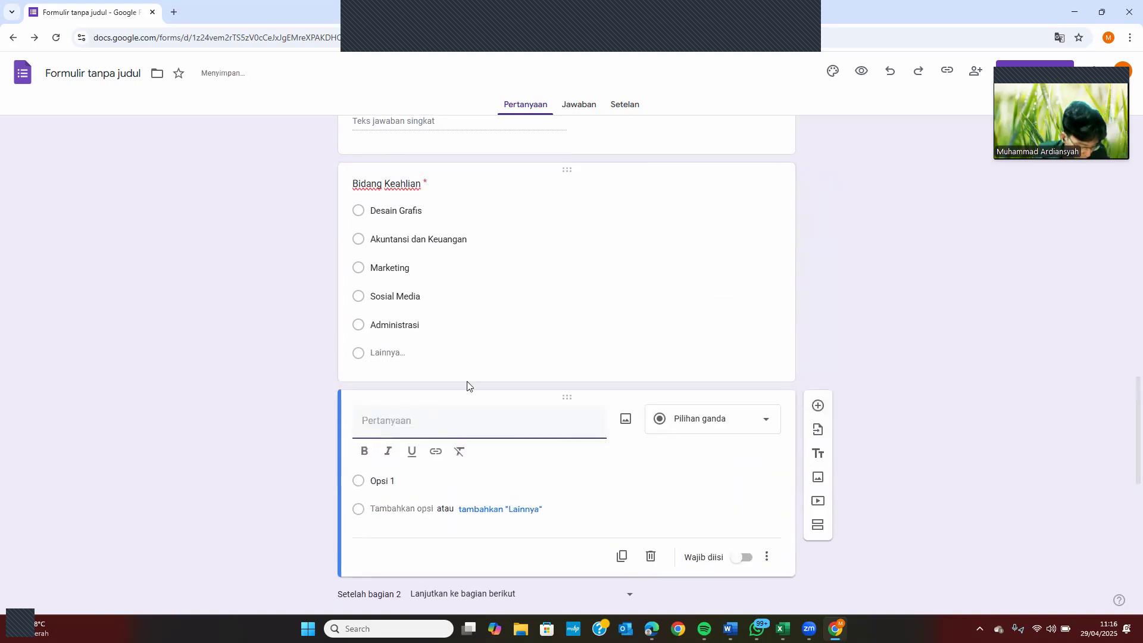
Title the new question 'Lama bekerja di PT. Cinta Sejati'
text(Lama Bekerja di)
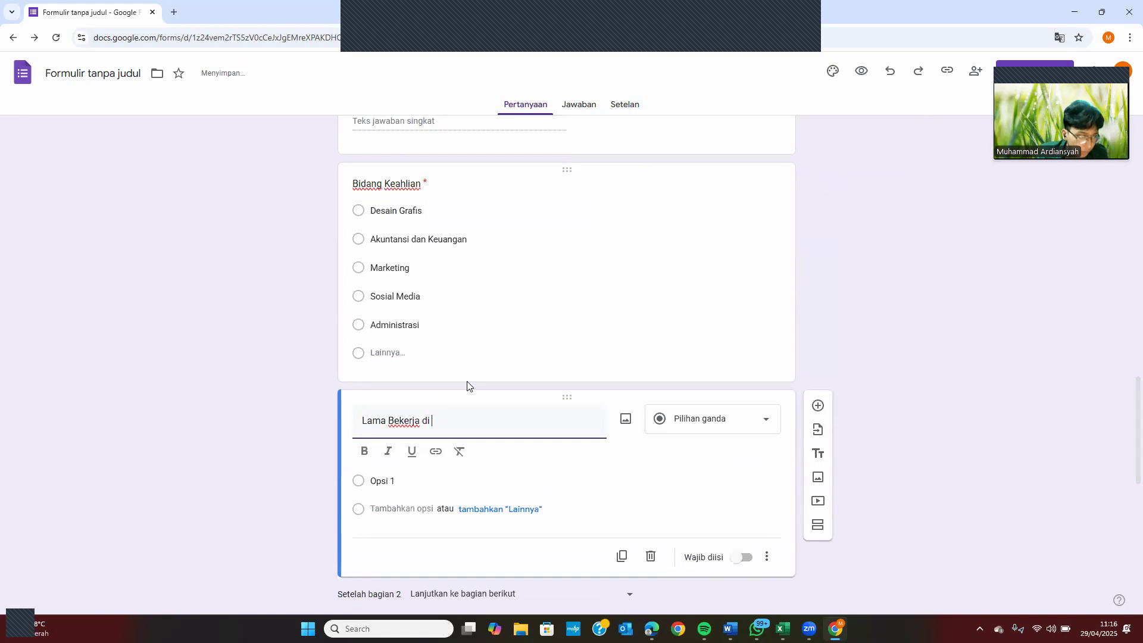
click(398, 418)
key(BackSpace)
key(BackSpace)
text(be)
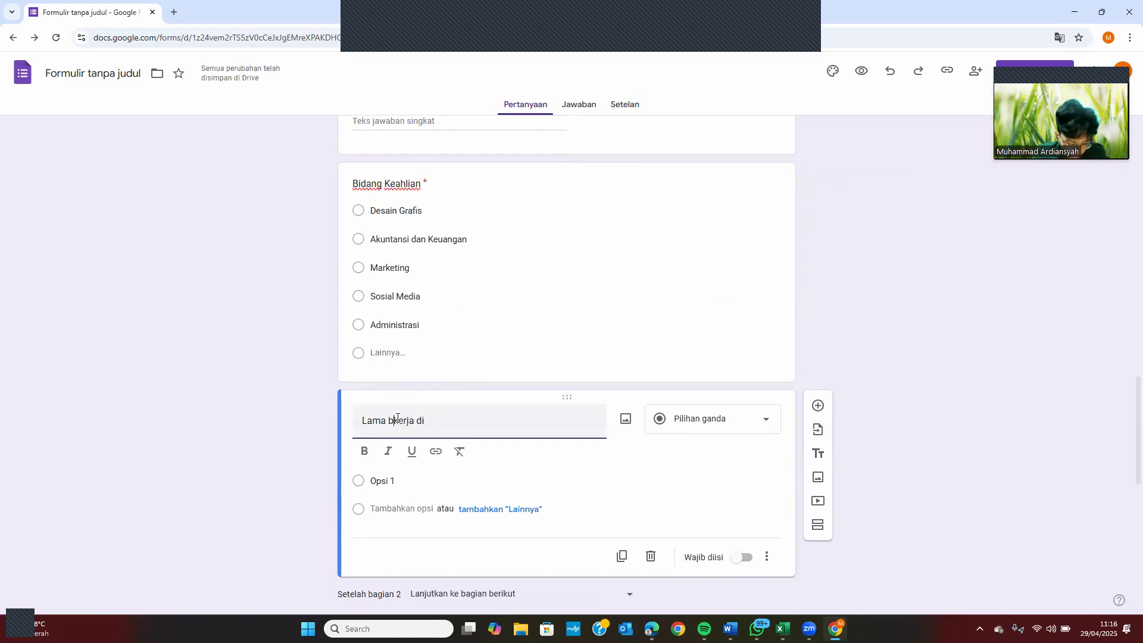
click(443, 416)
text(PT. Cinta )
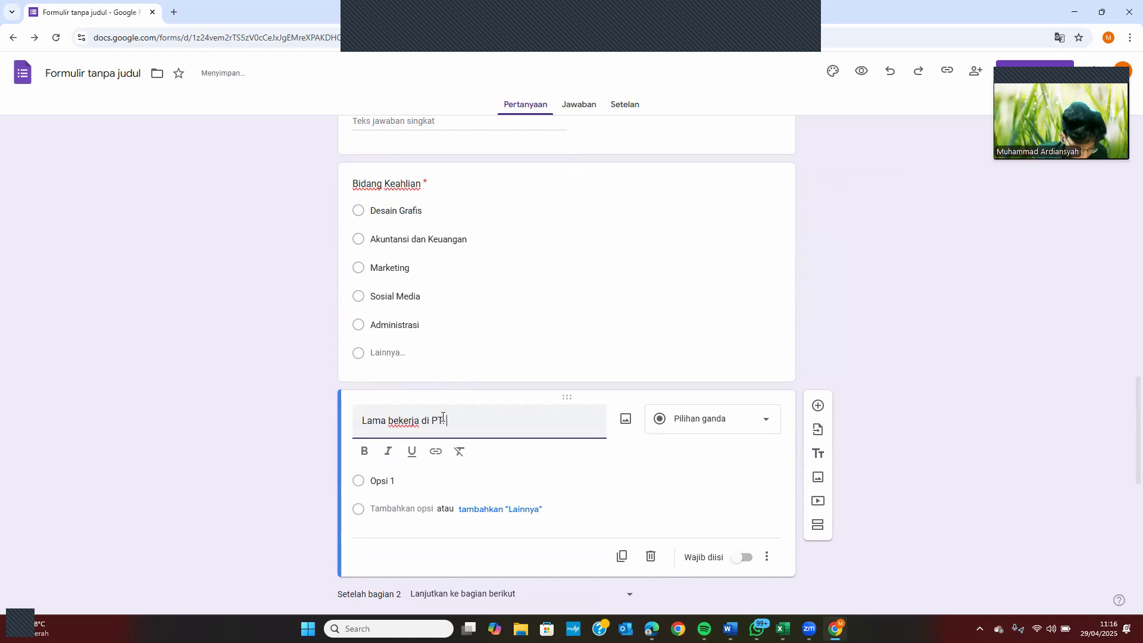
text(S)
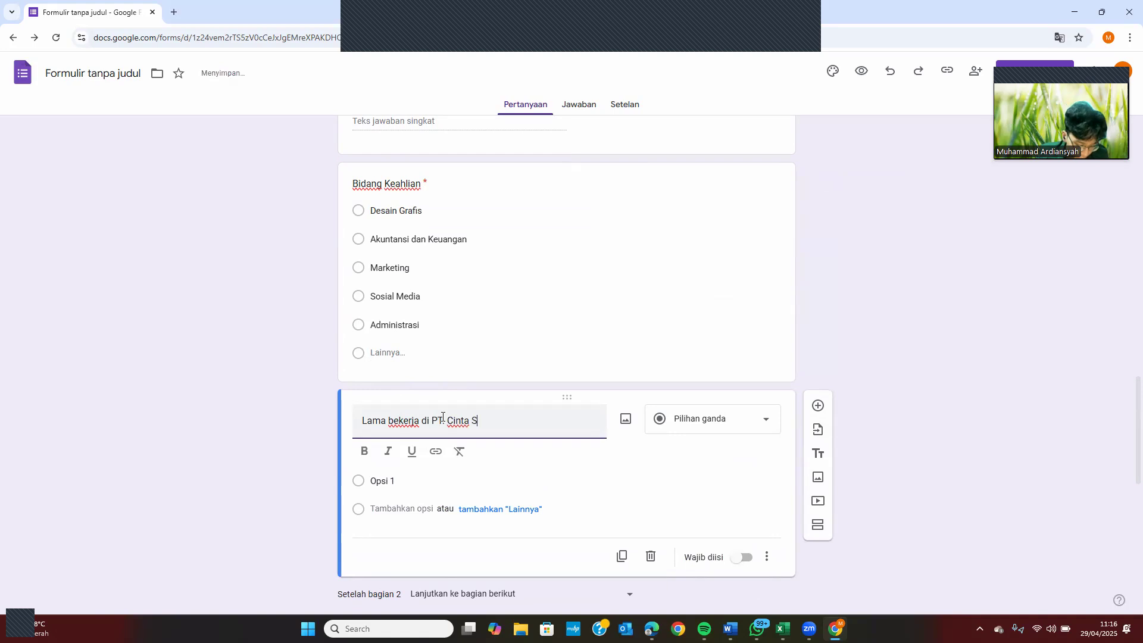
text(ejati)
click(442, 420)
text(.)
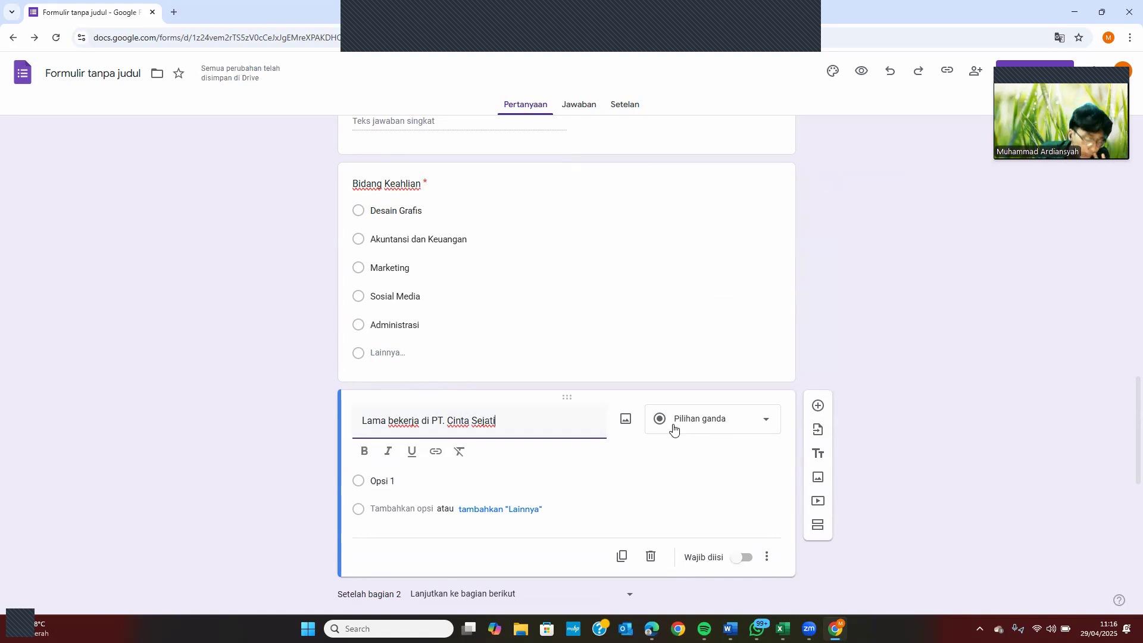
Keep it multiple choice with options < 1 tahun, 1-3 tahun, 4-5 tahun and > 5 tahun
click(703, 427)
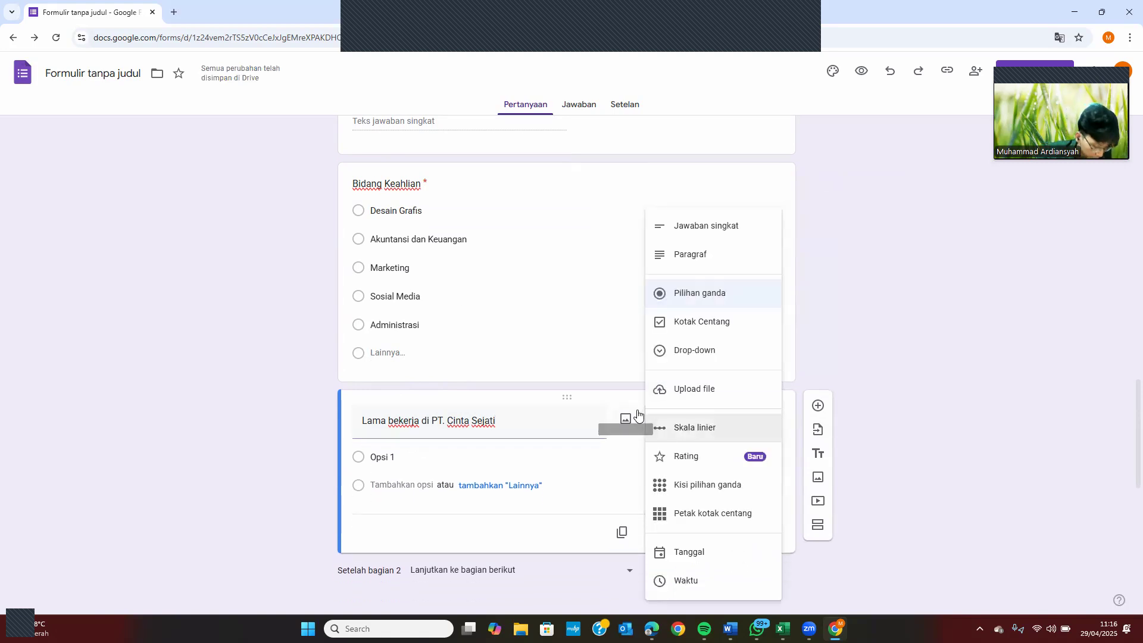
click(439, 459)
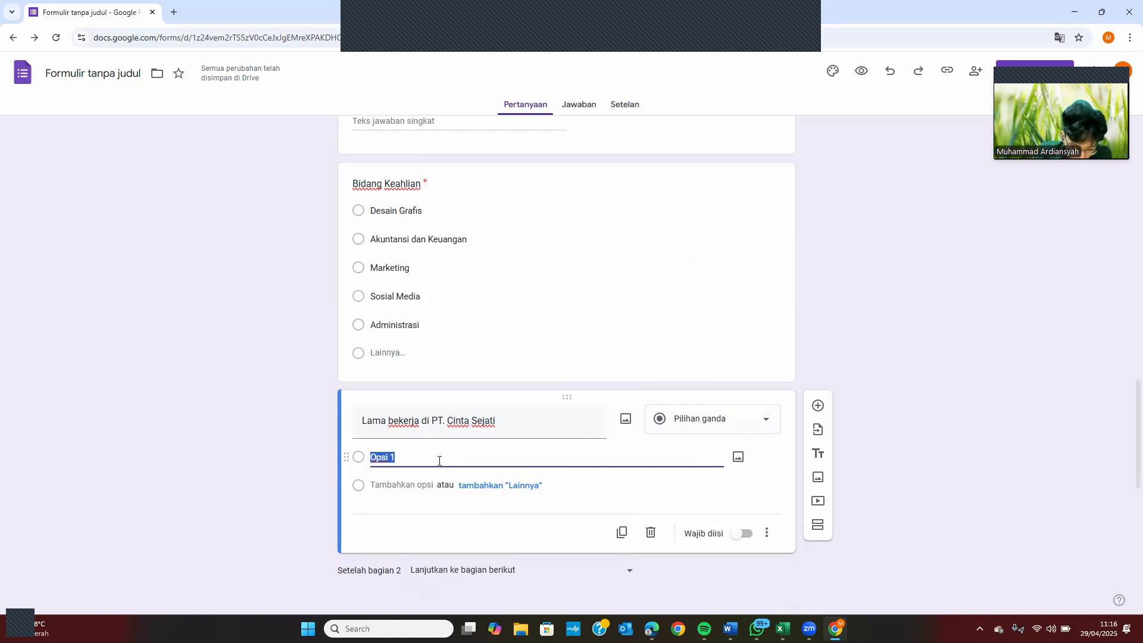
text(<)
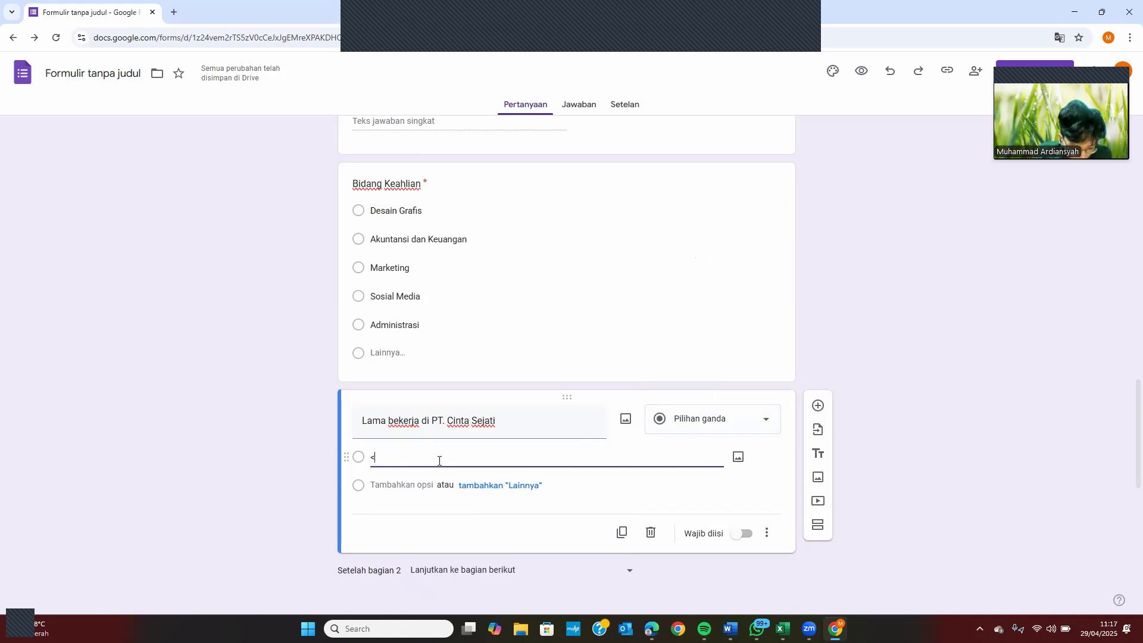
text( 1 tahun)
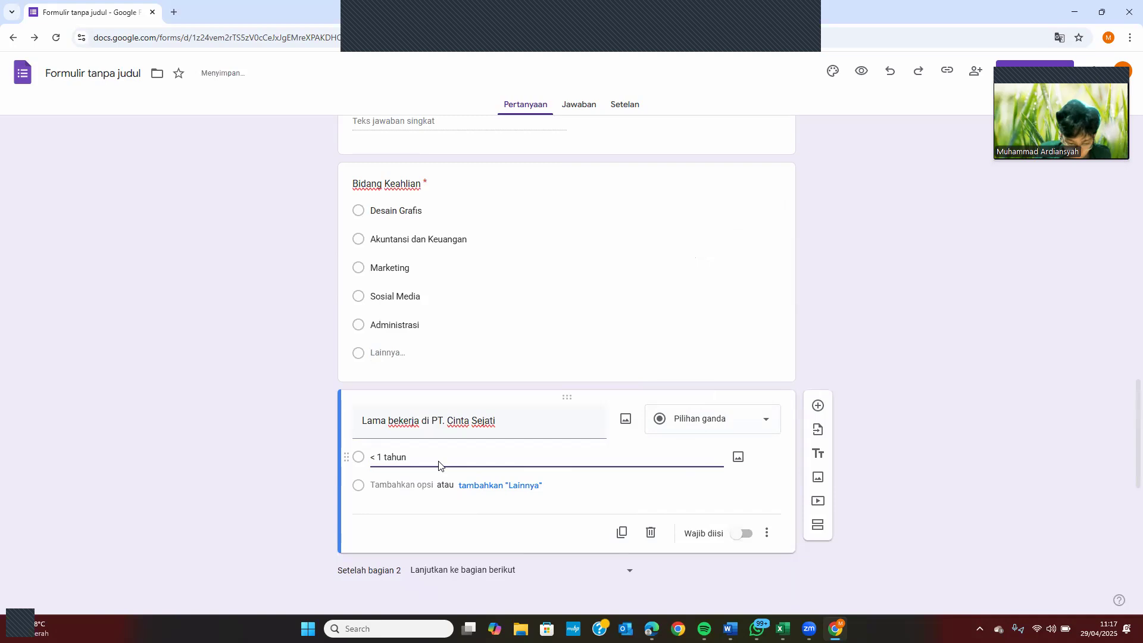
key(Return)
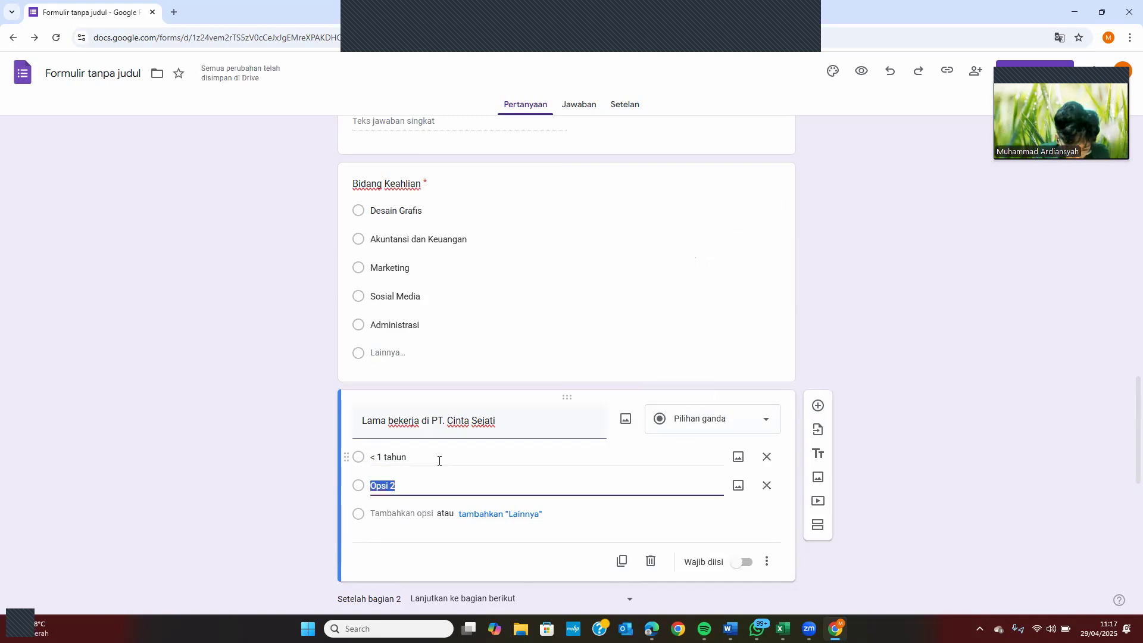
text(1)
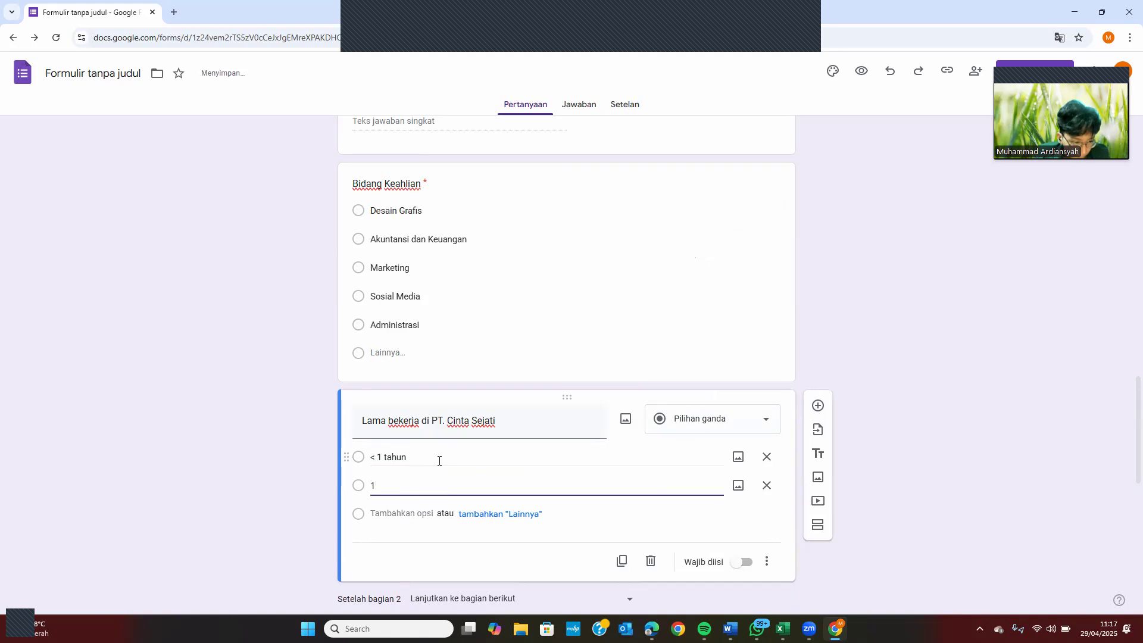
text(-3 tahun)
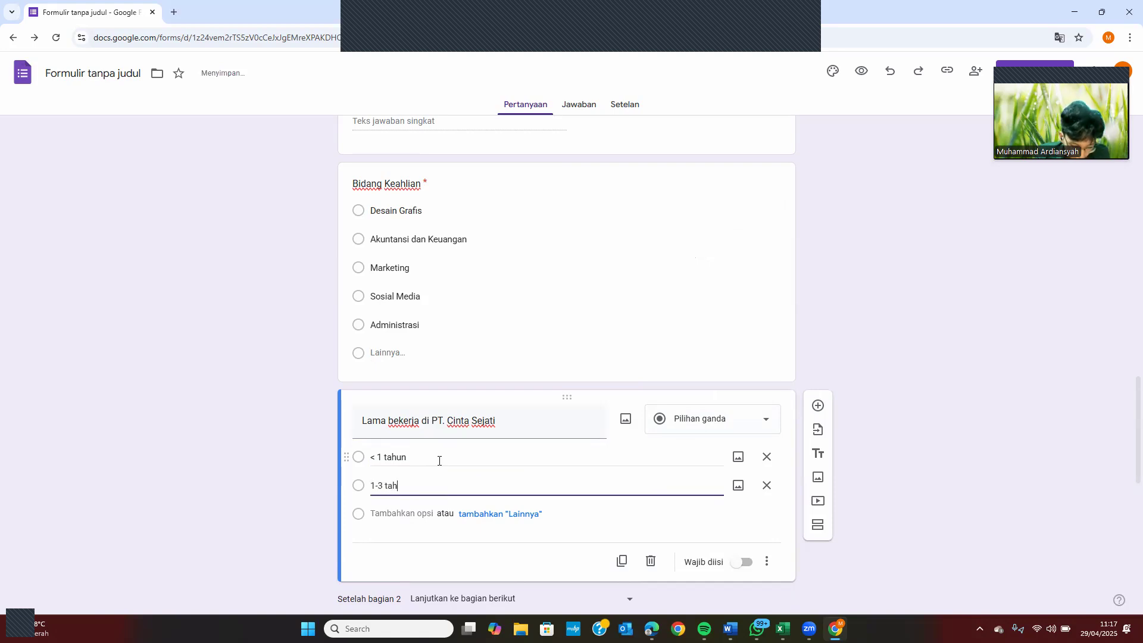
key(Return)
text(4-5 tahun)
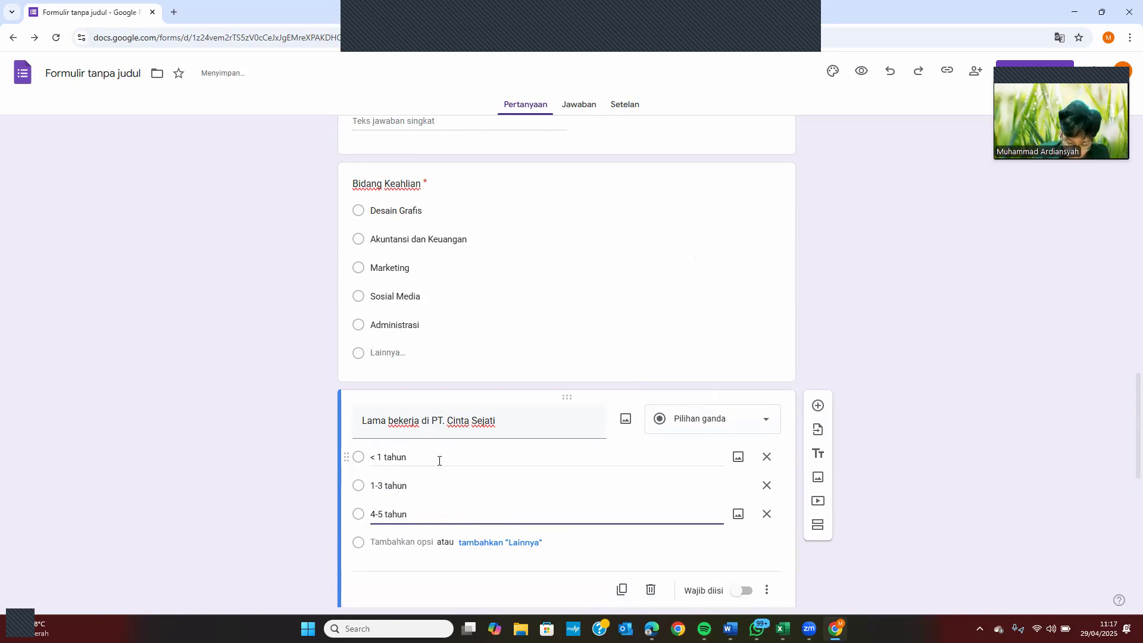
key(Return)
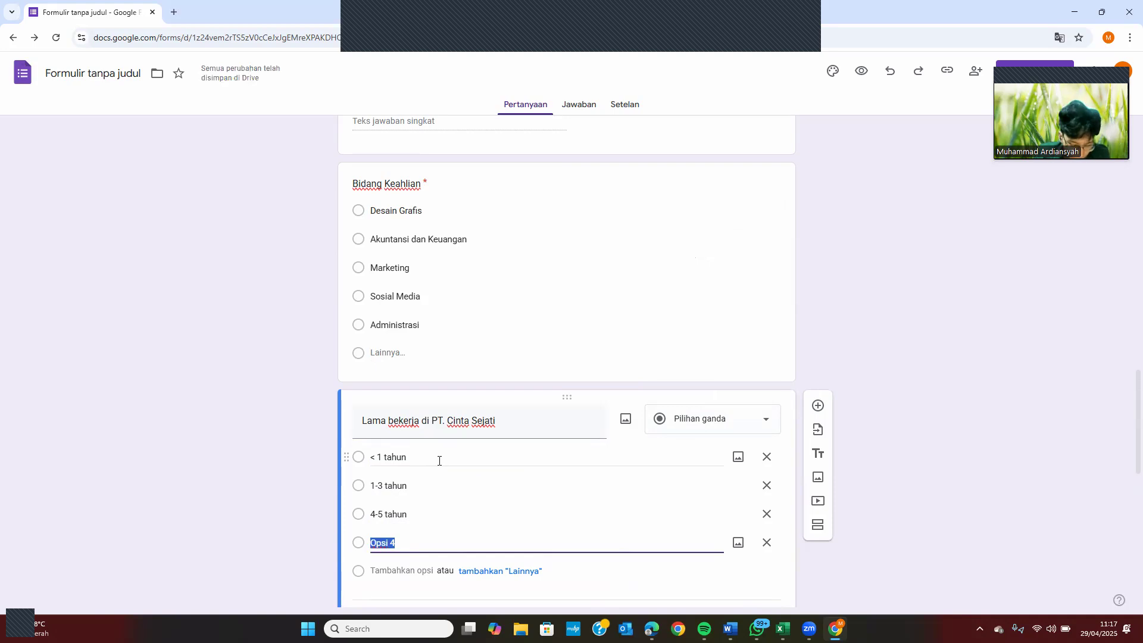
text(> 5 tahun)
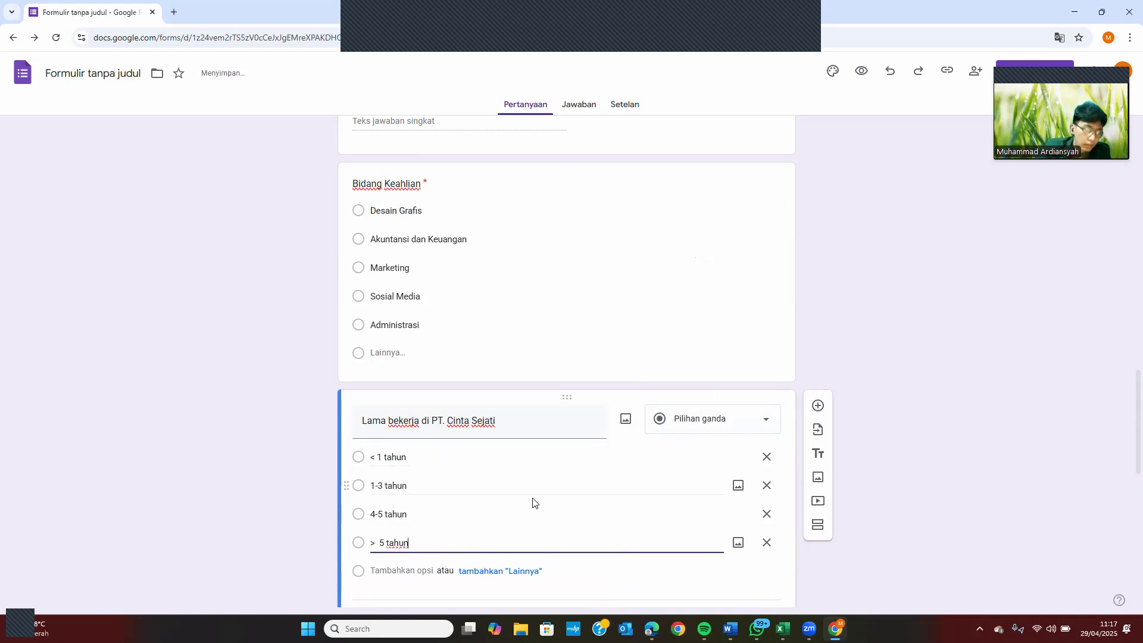
scroll(545, 498, down, 2)
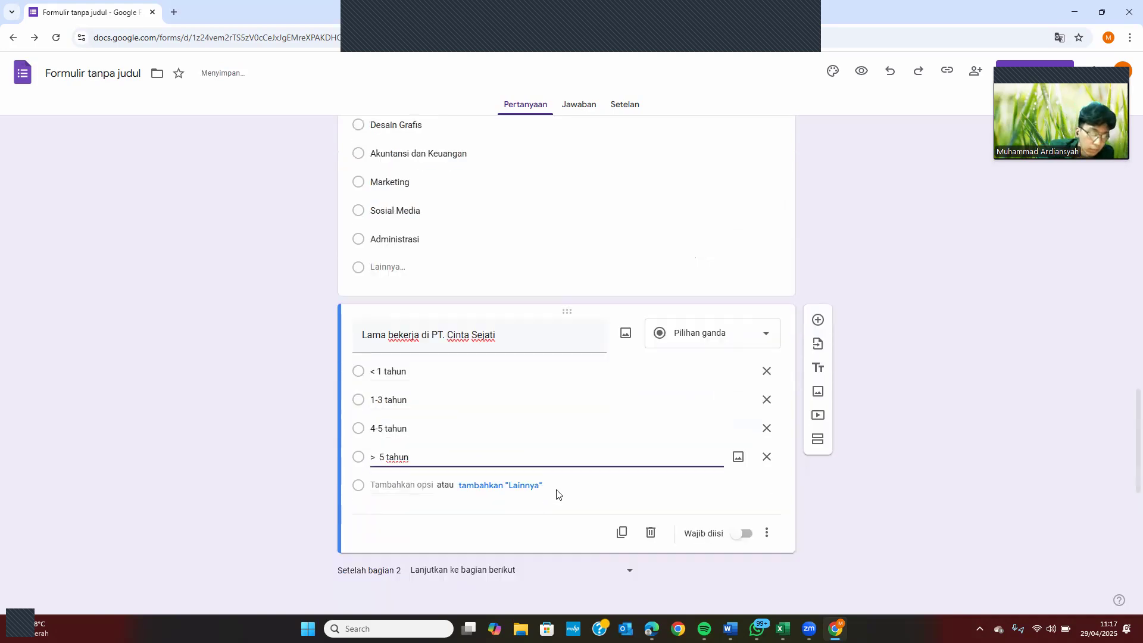
scroll(477, 405, up, 3)
scroll(478, 410, down, 3)
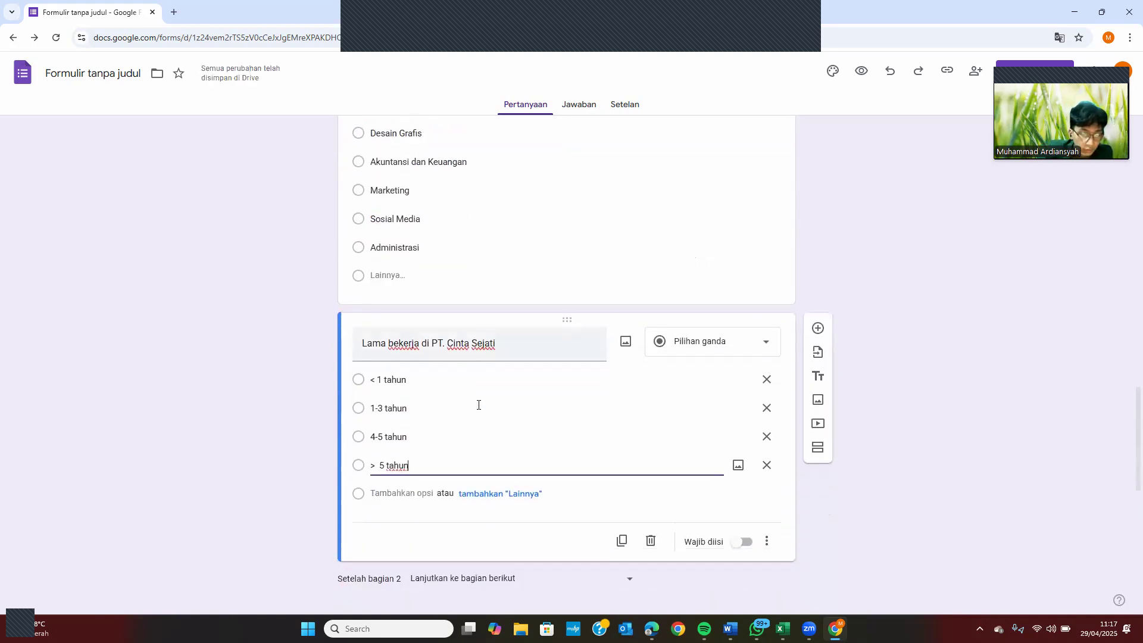
Make the question required, turn on answer-based section routing, and send > 5 tahun to Pegawai Lama
click(744, 542)
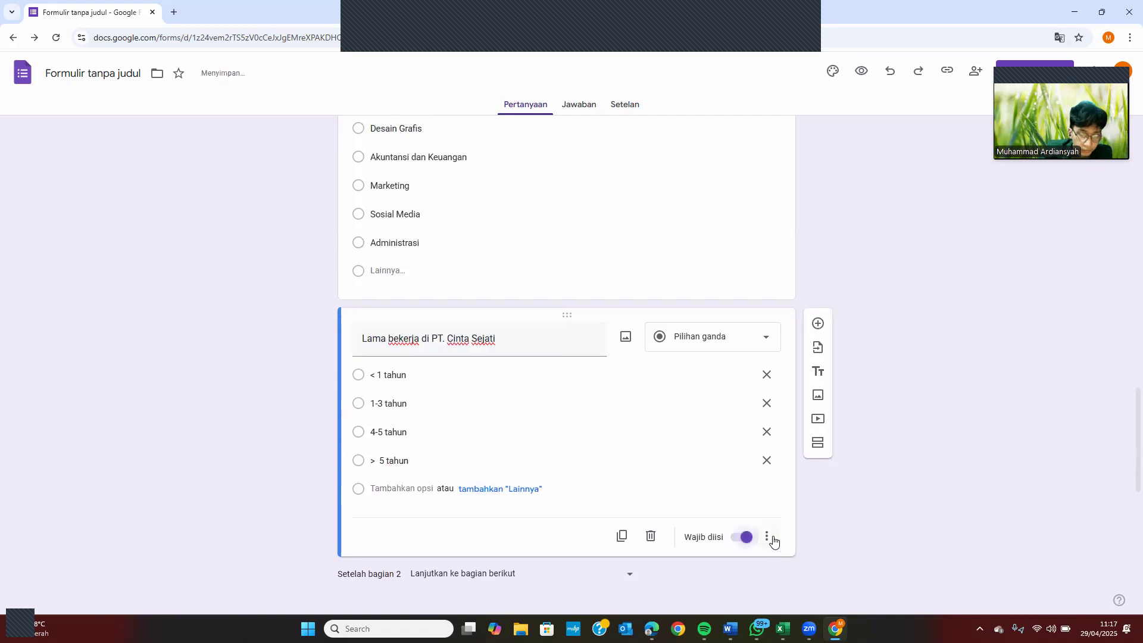
click(767, 536)
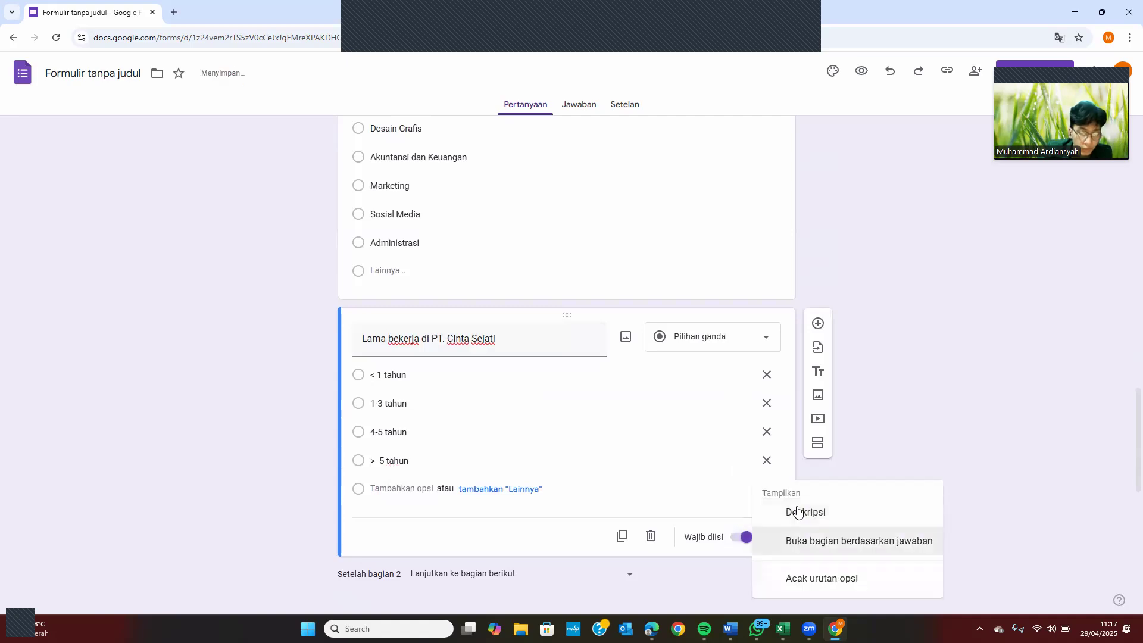
click(823, 542)
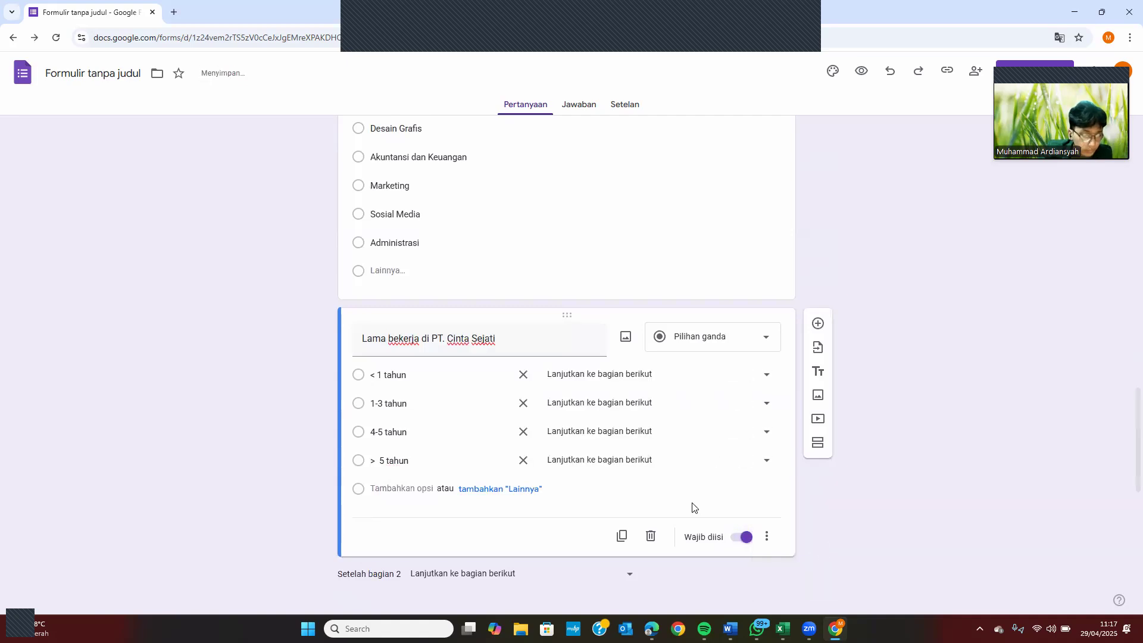
click(614, 465)
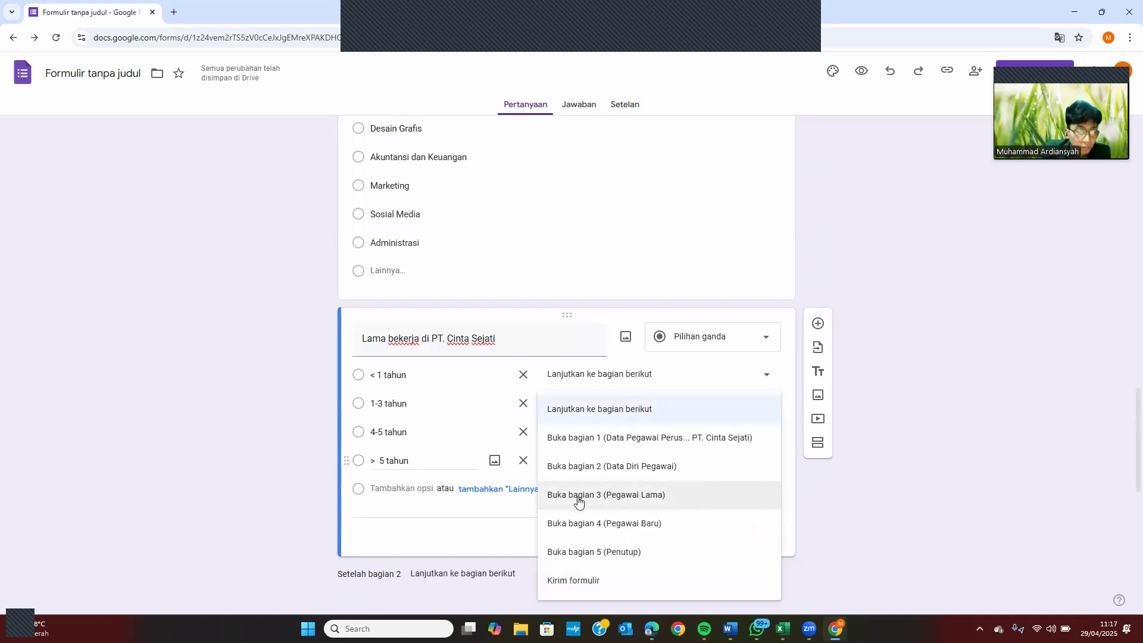
click(581, 502)
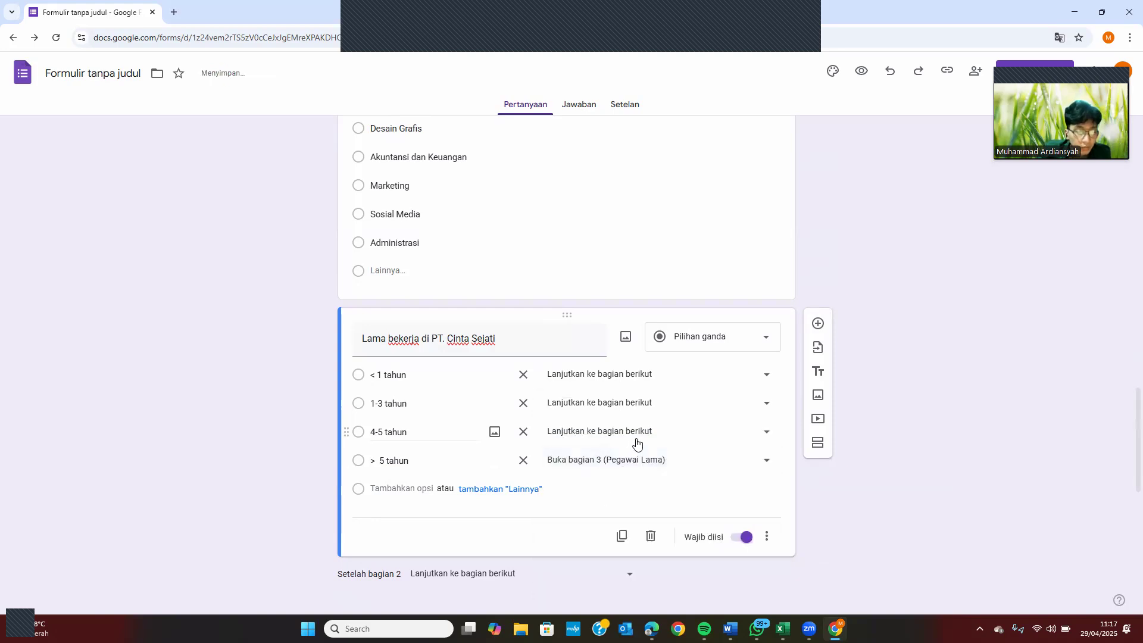
Route the 4-5 tahun, 1-3 tahun and < 1 tahun answers to Pegawai Baru
click(637, 437)
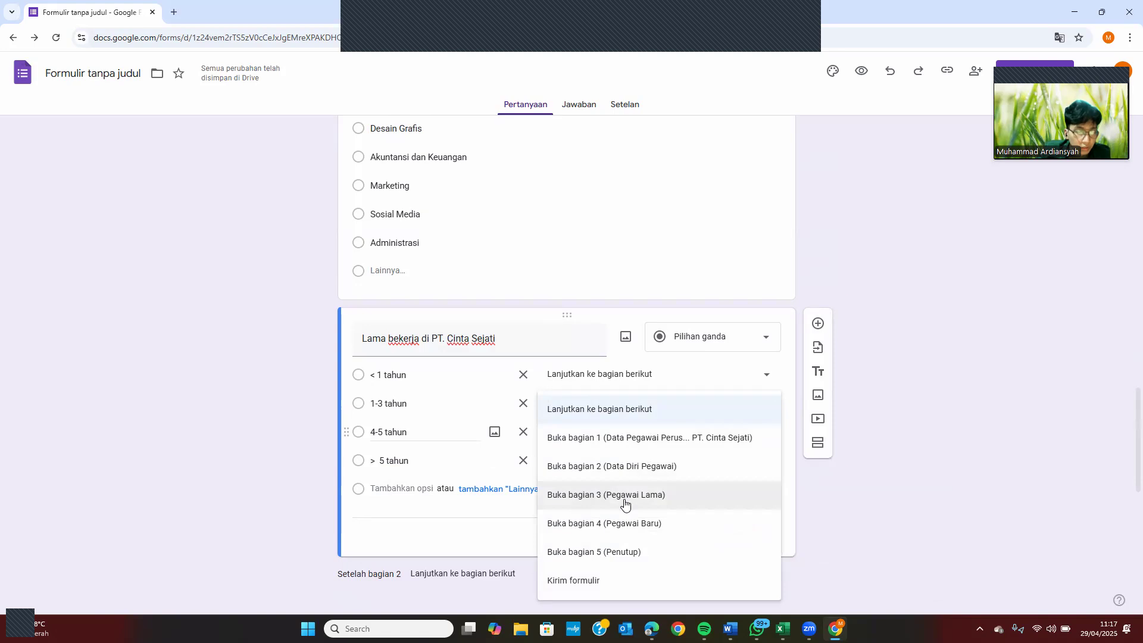
click(637, 522)
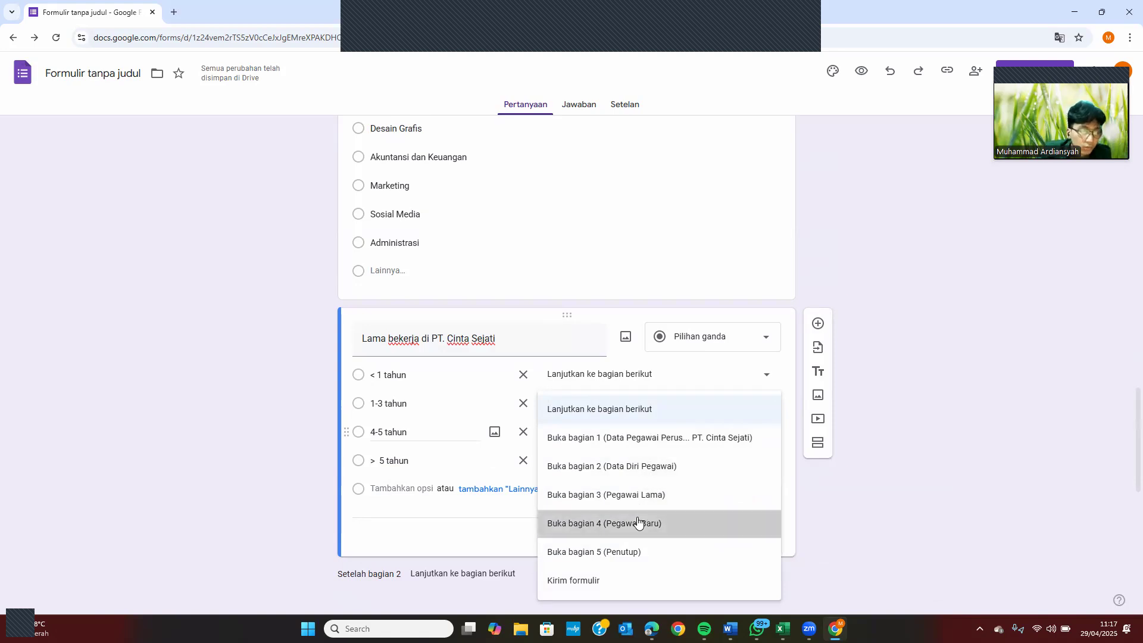
click(665, 405)
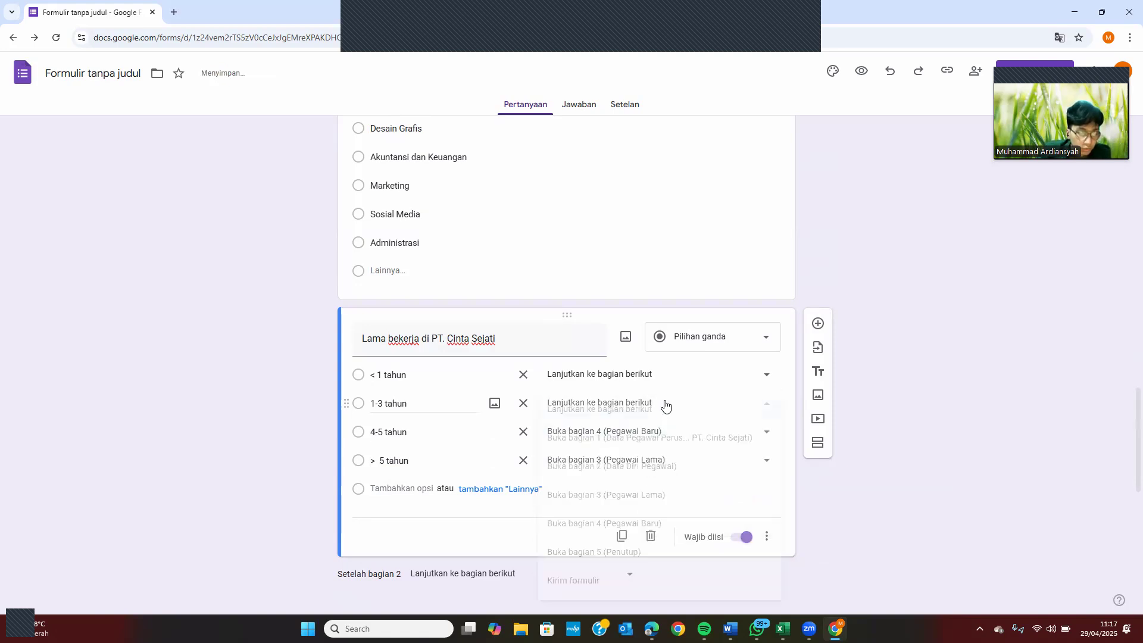
click(599, 527)
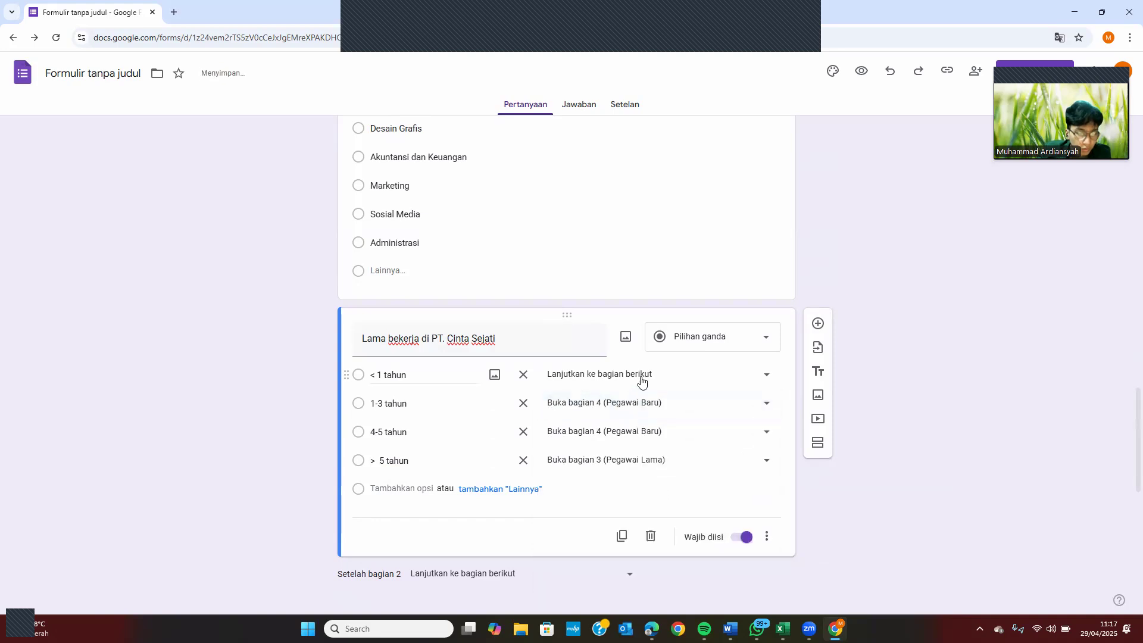
click(641, 376)
click(618, 488)
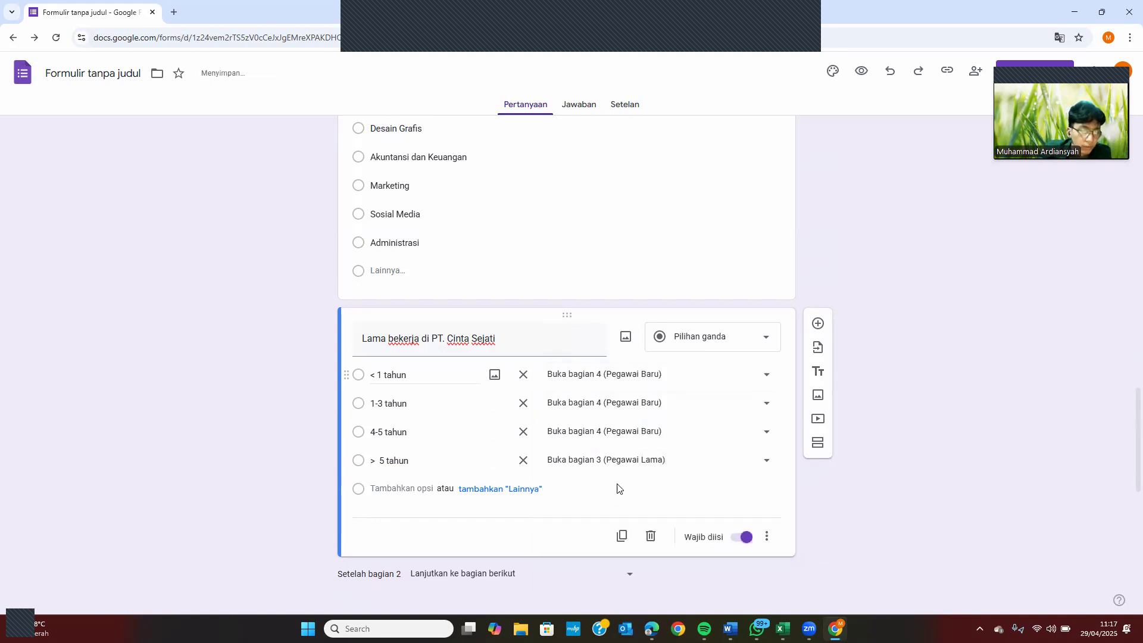
scroll(618, 483, down, 3)
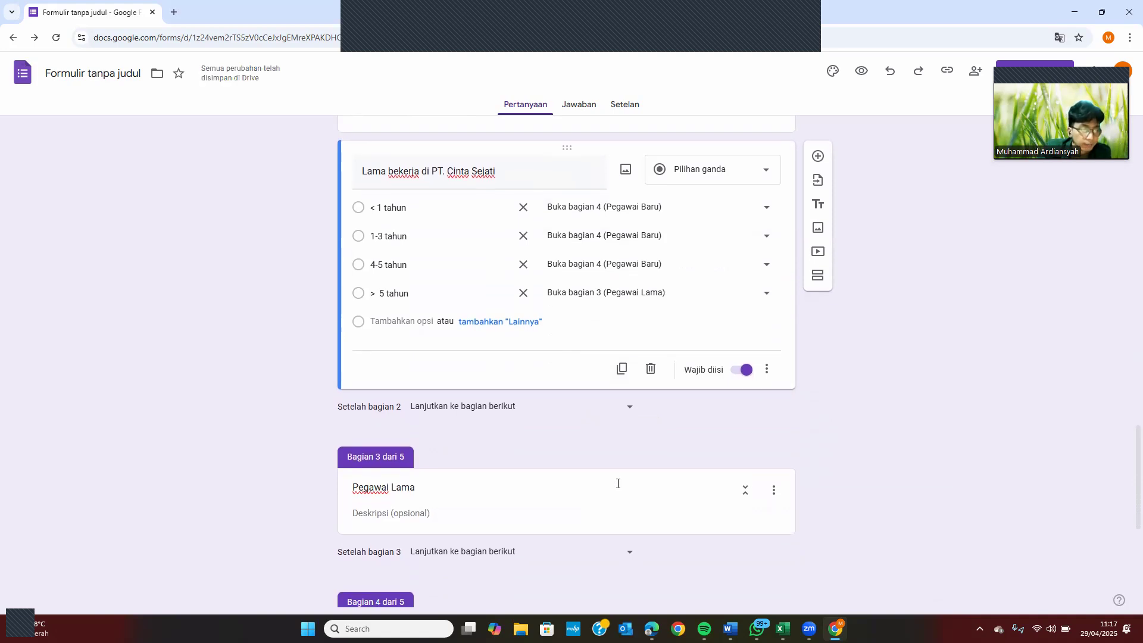
Add a question 'Apa yang Anda sukai dari PT. Cinta Sejati' to the Pegawai Lama section
scroll(618, 484, down, 1)
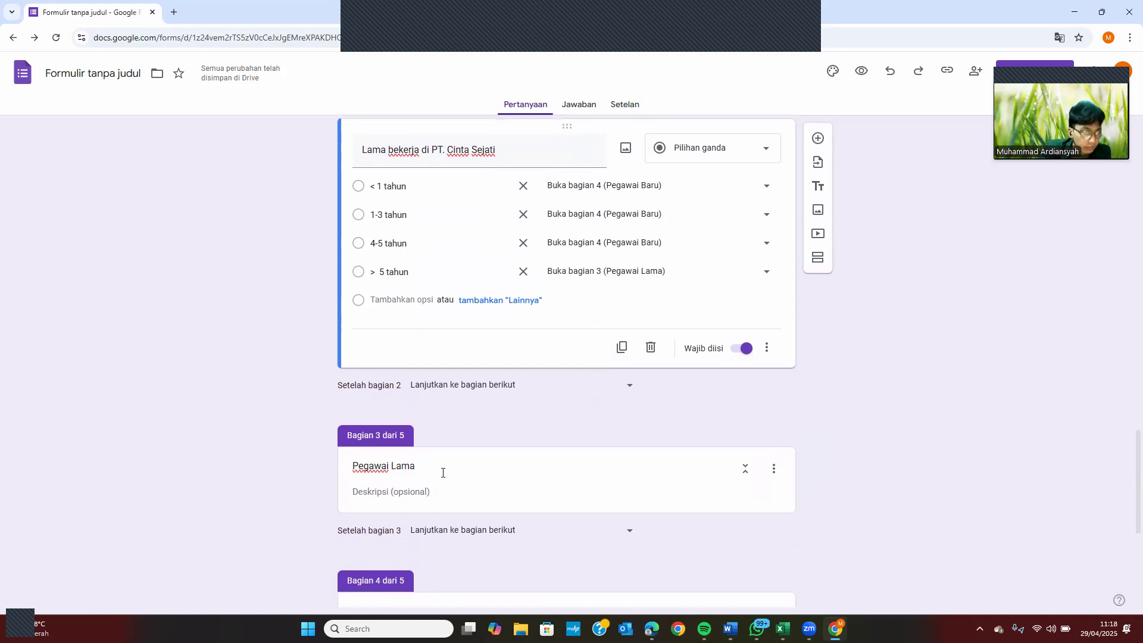
click(469, 469)
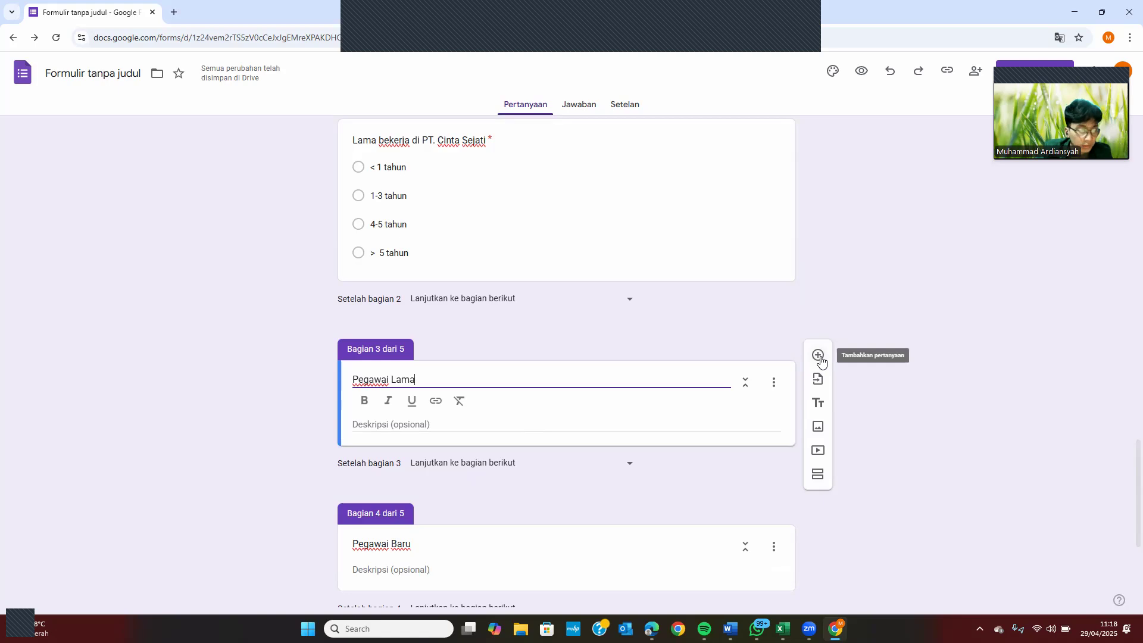
click(820, 356)
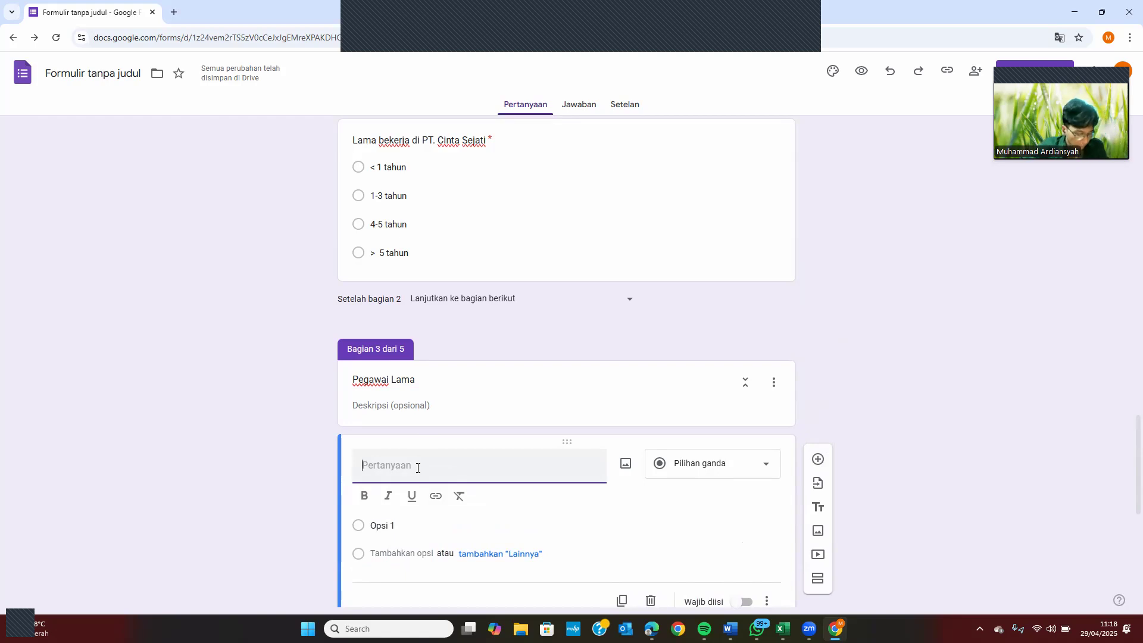
text(Apa y)
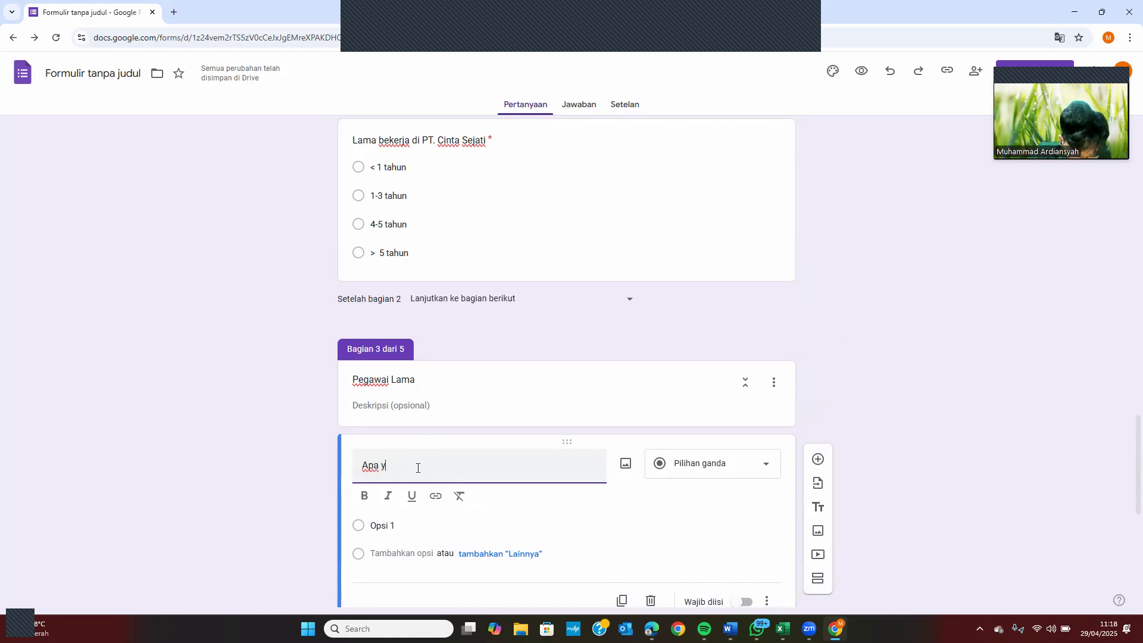
text(ang )
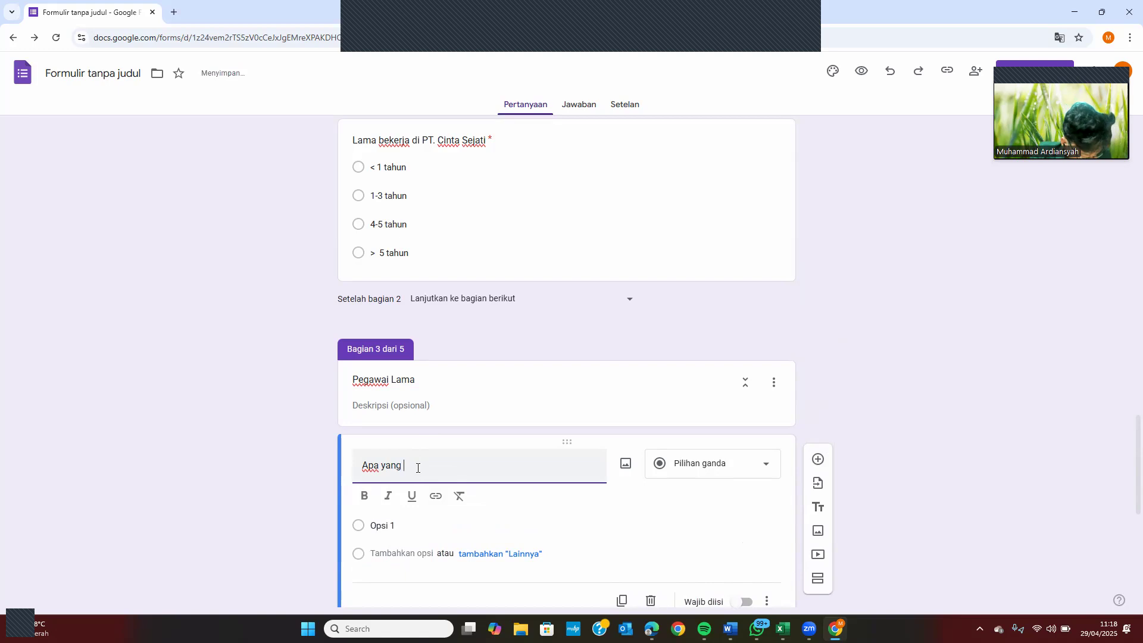
text(Anda s)
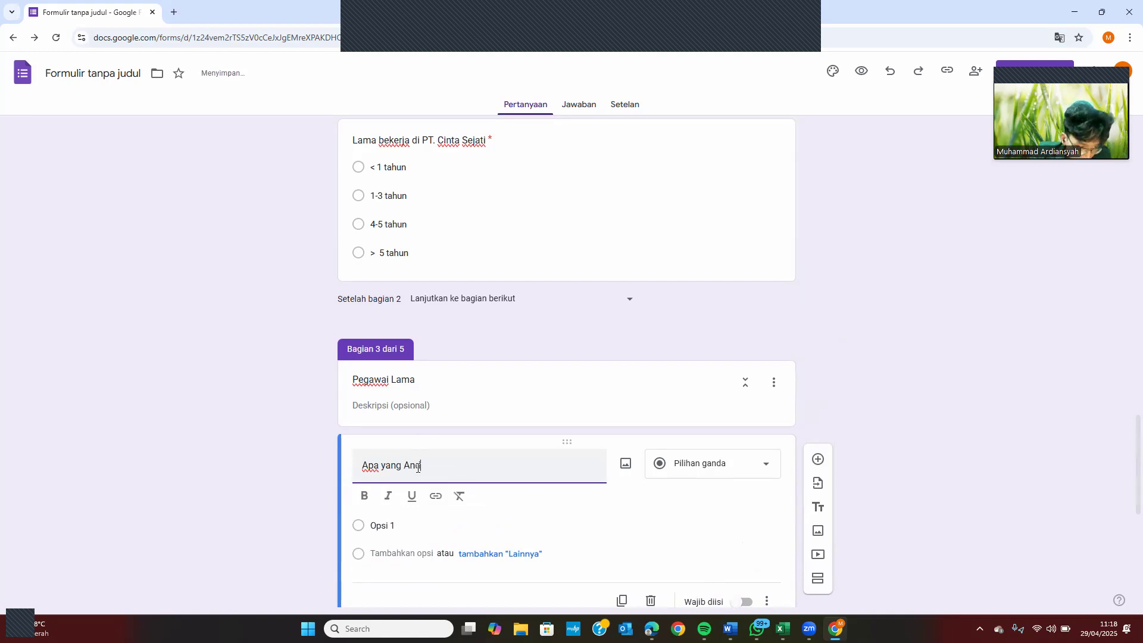
text(ukai dari )
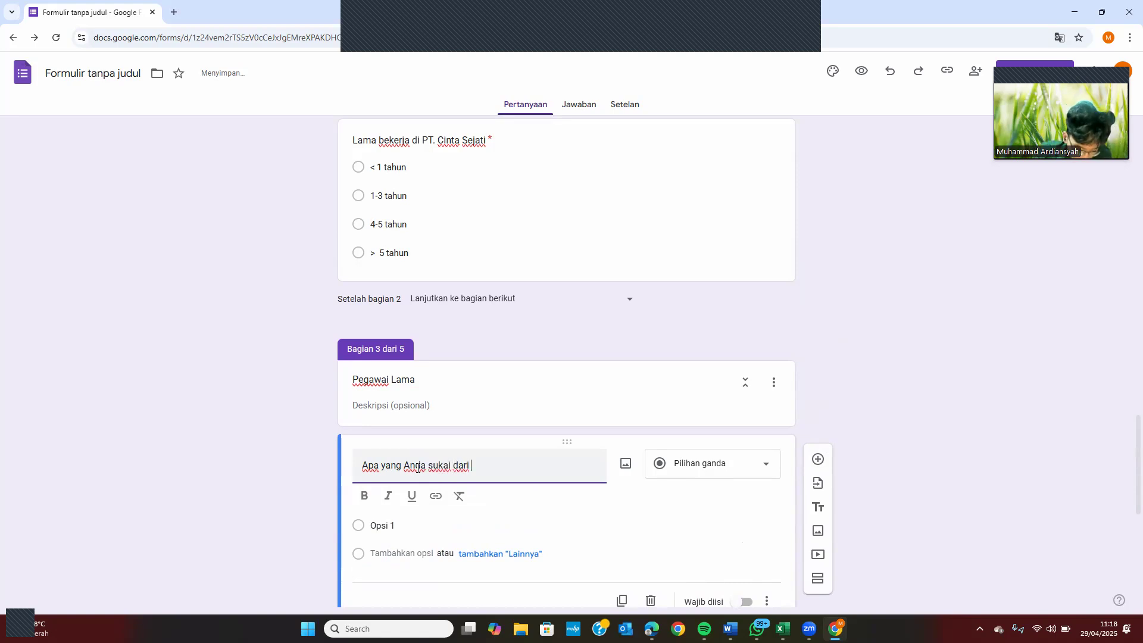
text(perusahaa)
key(BackSpace)
key(BackSpace)
key(BackSpace)
key(BackSpace)
key(BackSpace)
key(BackSpace)
key(BackSpace)
key(BackSpace)
key(BackSpace)
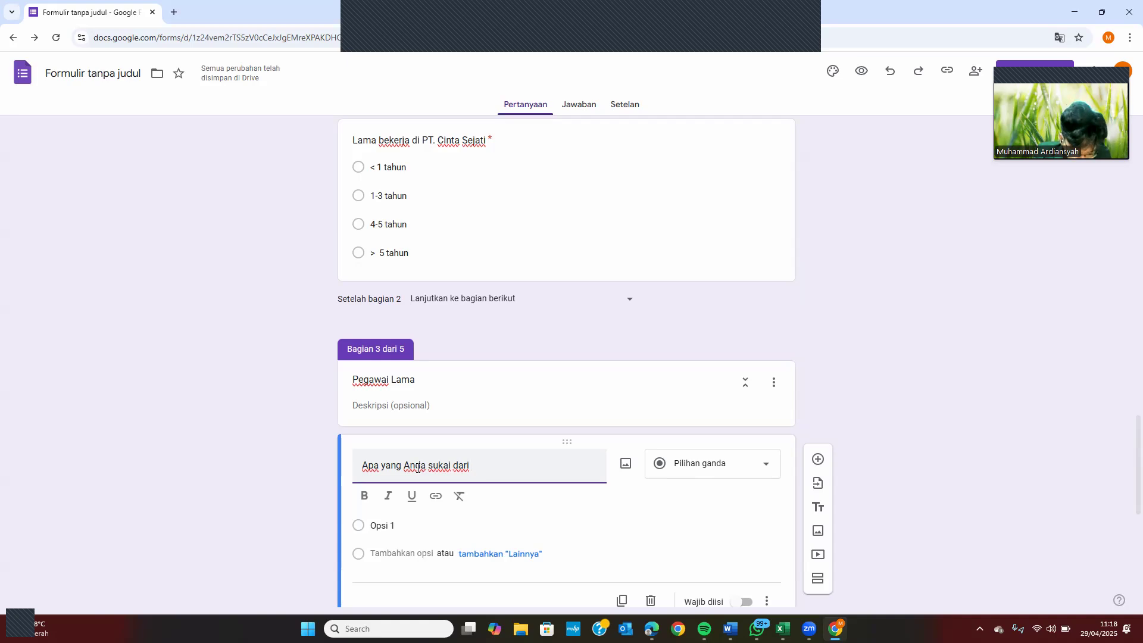
text(PT. Cinta Sejati)
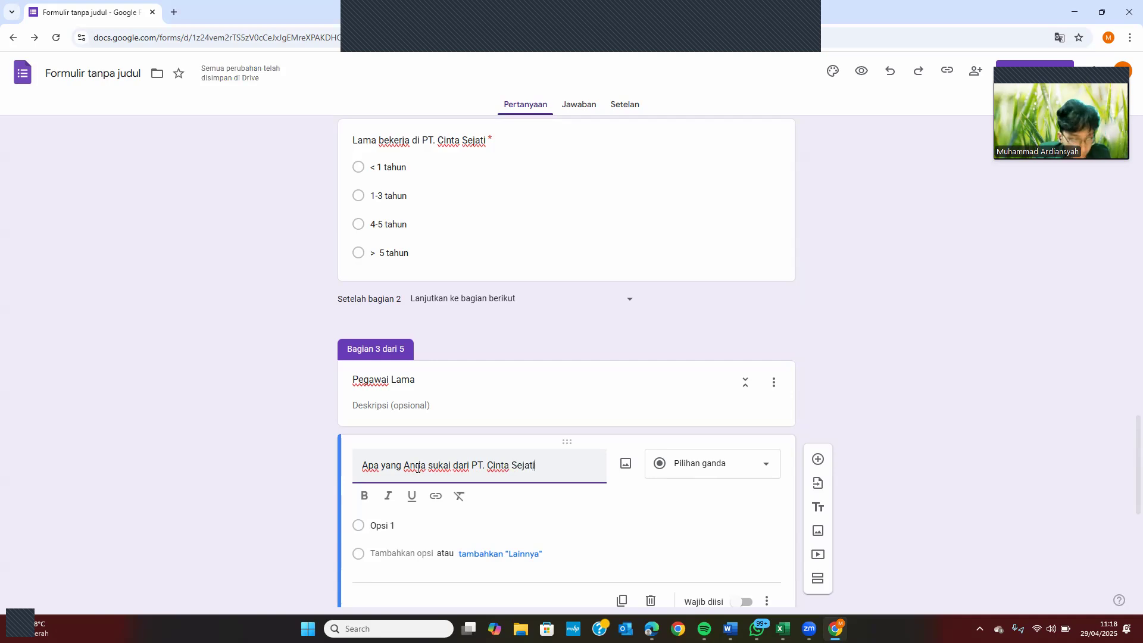
Enter the multiple-choice options Tempat kerja nyaman and Budaya kerja sehat
click(705, 470)
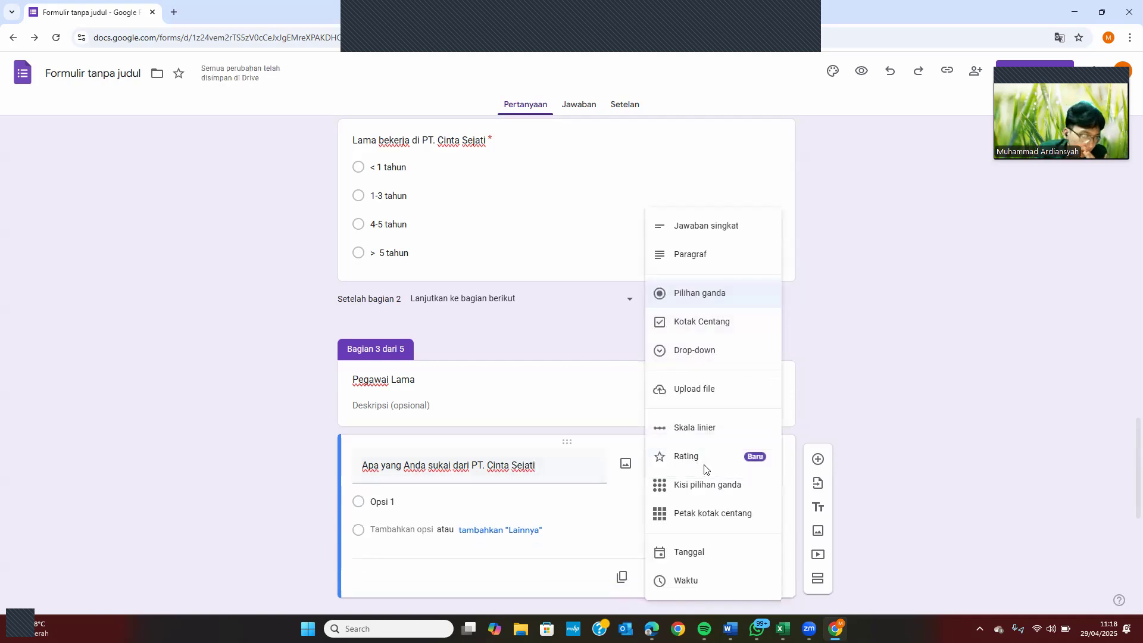
click(414, 504)
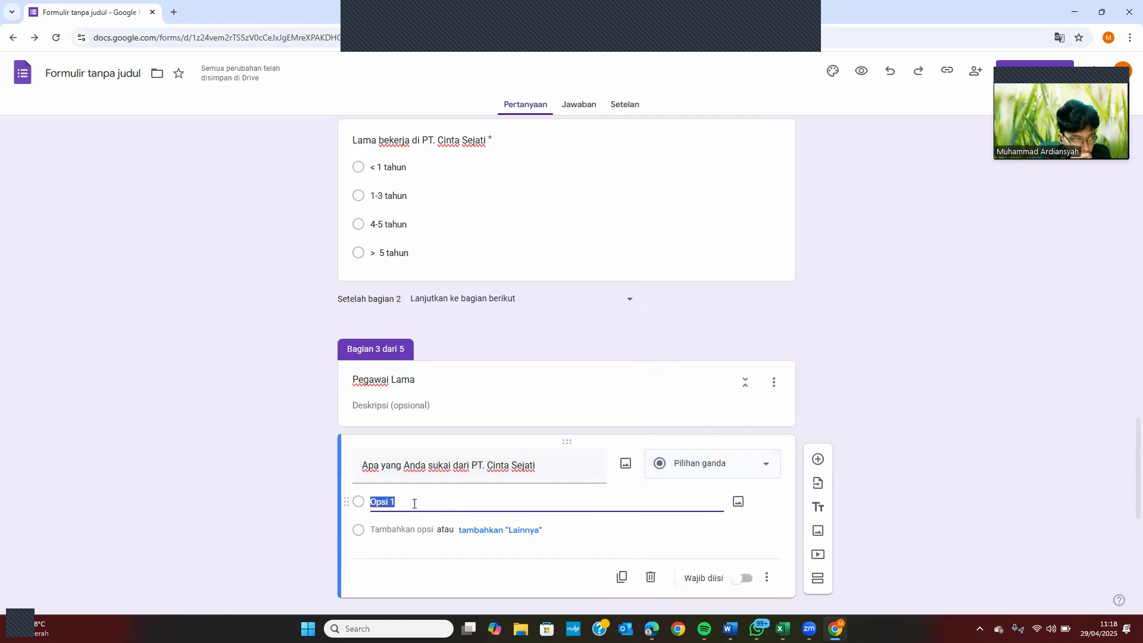
key(BackSpace)
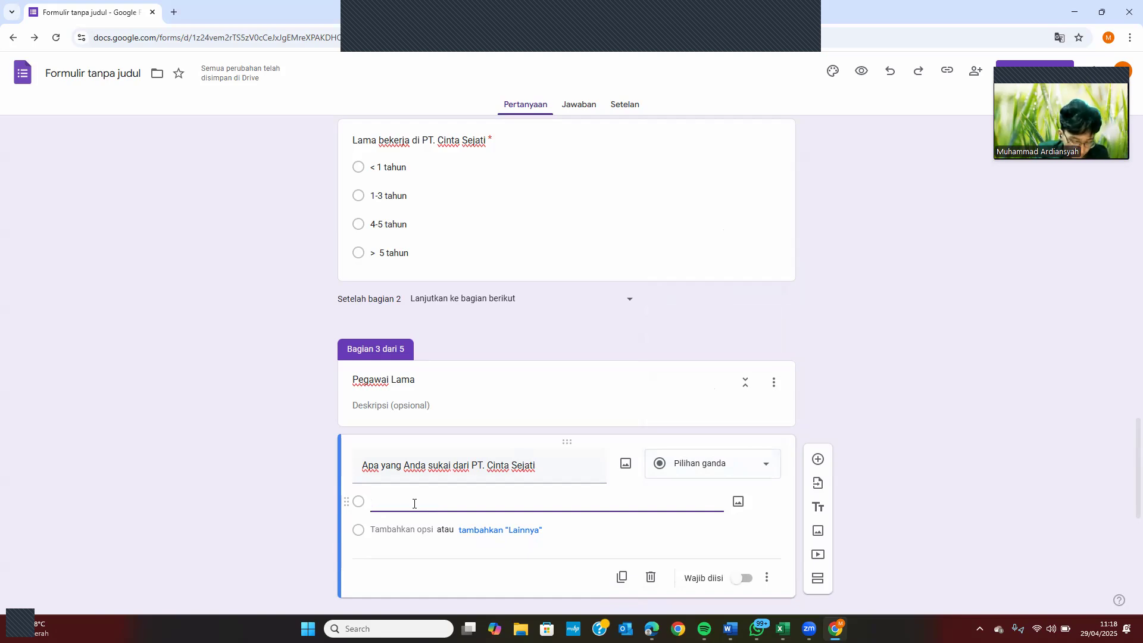
text(Tempat )
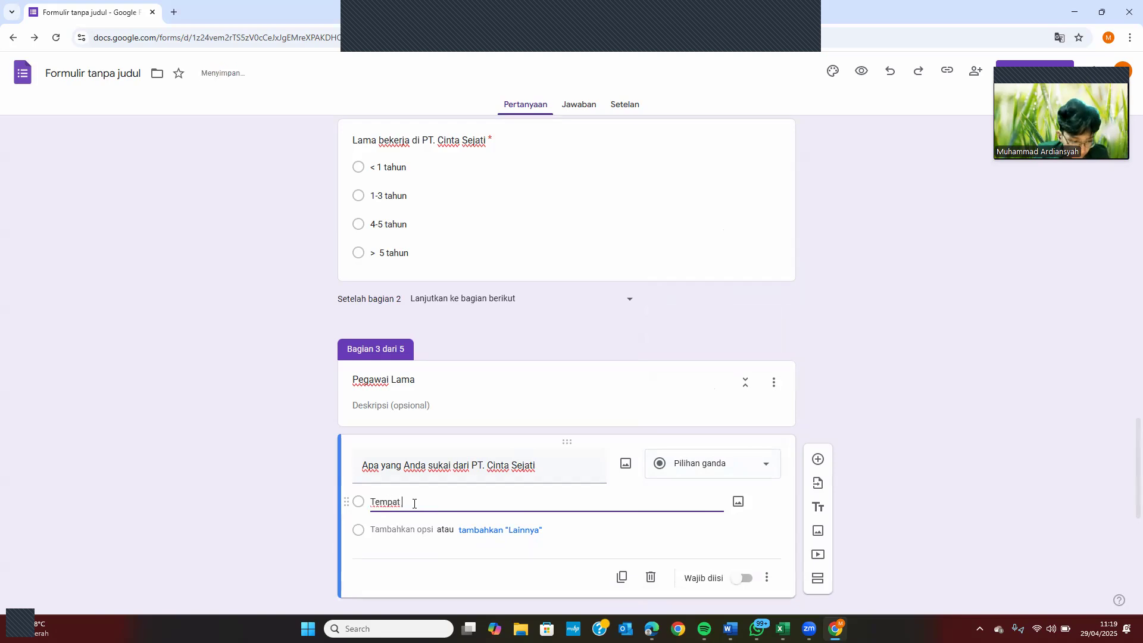
text(Ke)
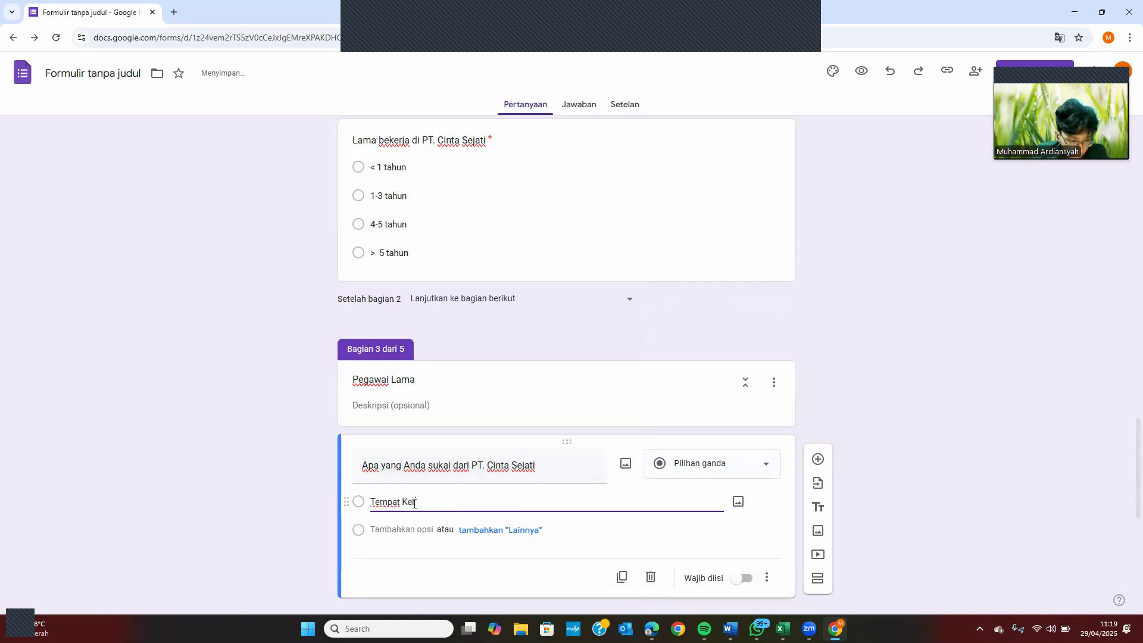
key(BackSpace)
text(kerja nyaman)
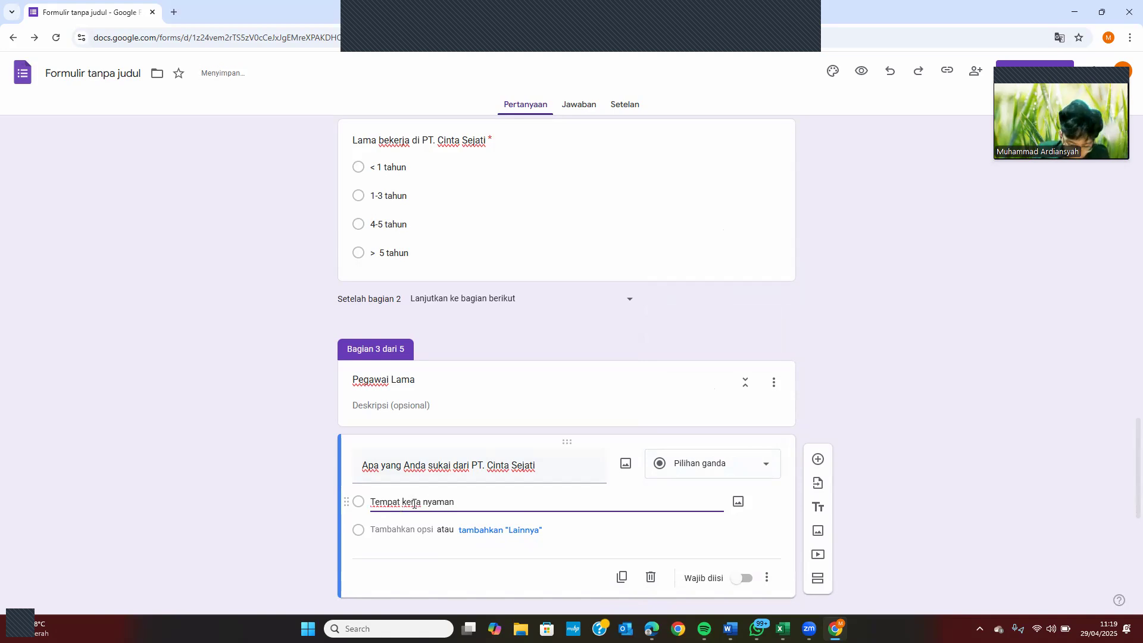
key(Return)
text(Budaya)
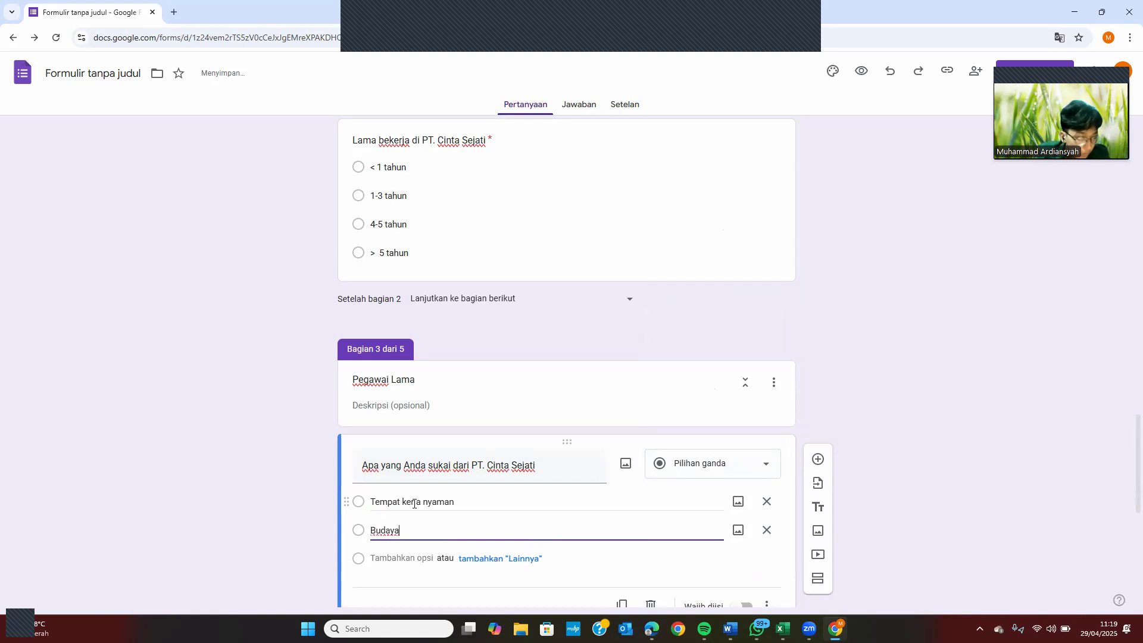
text( kerja s)
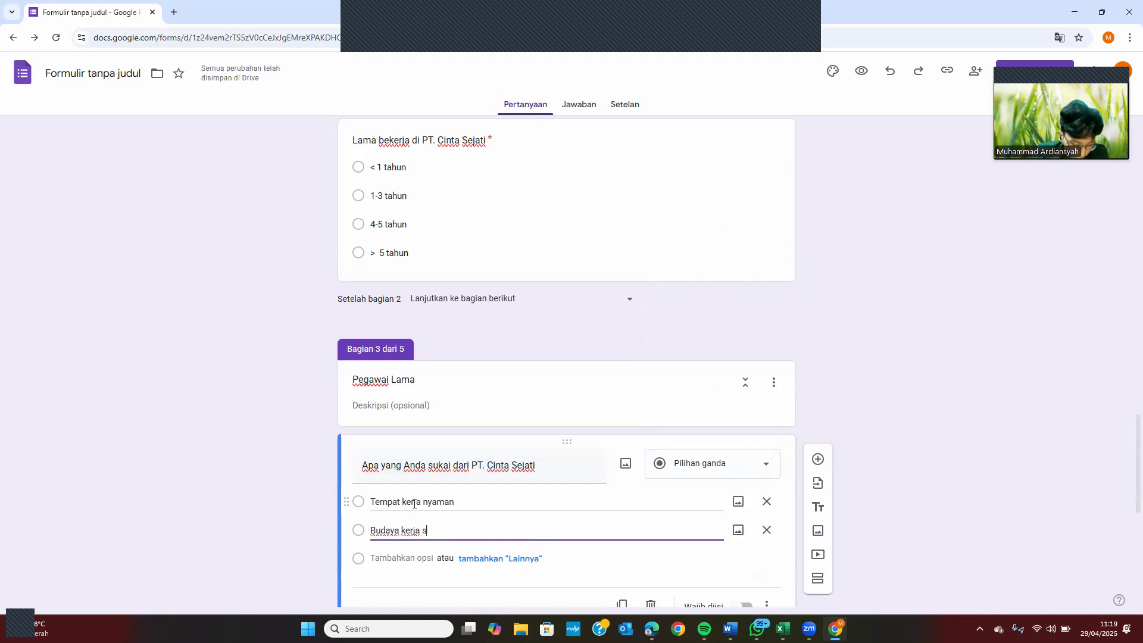
text(ehat)
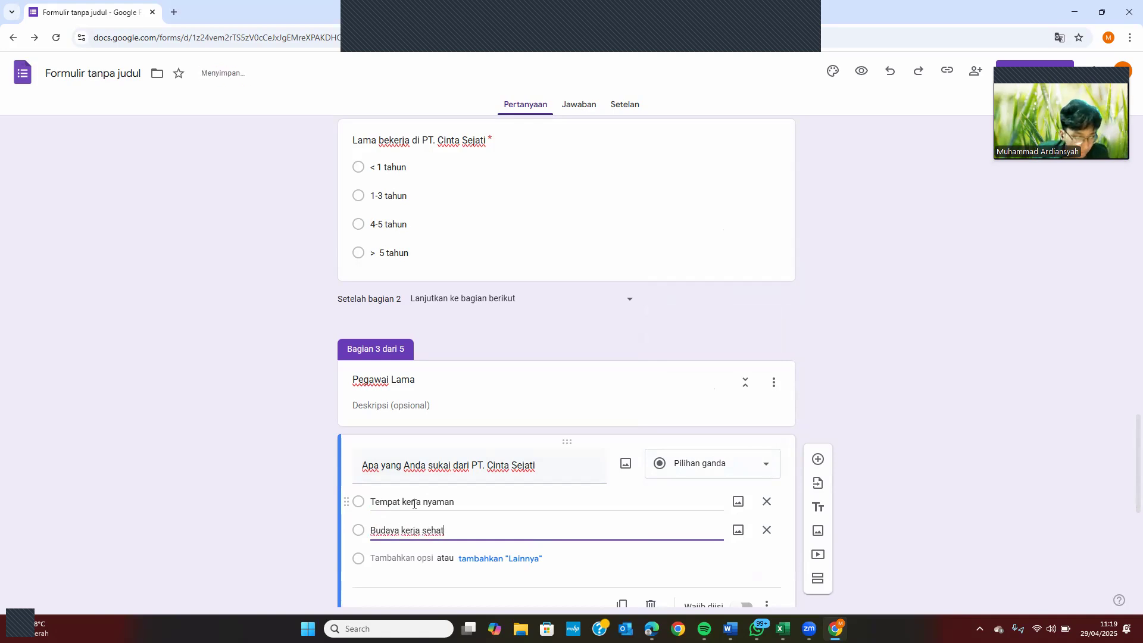
key(Return)
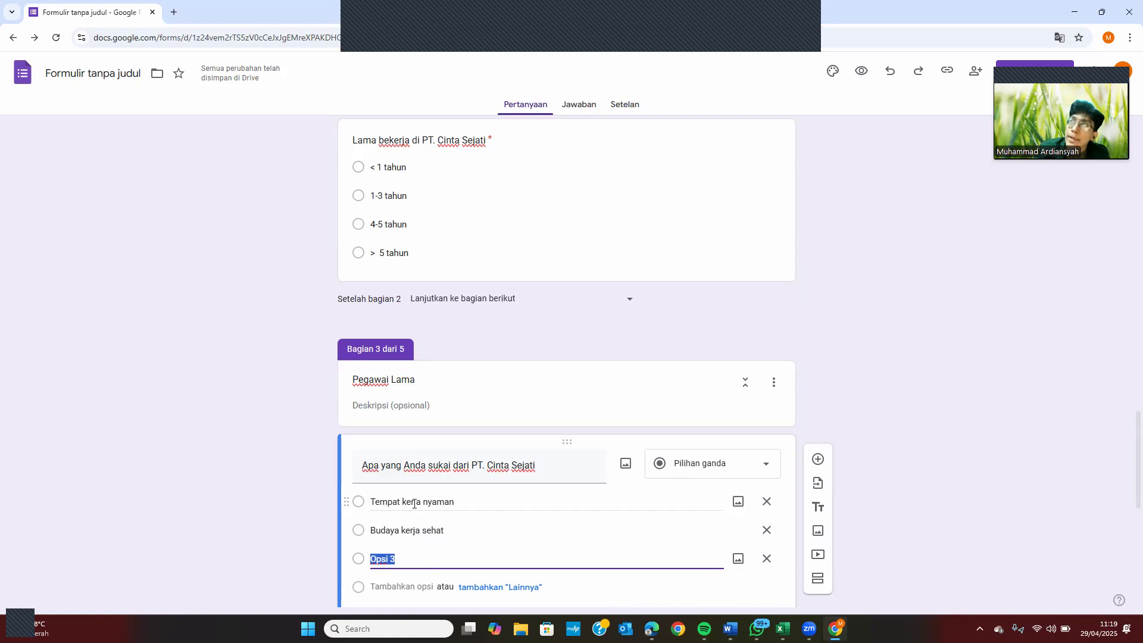
Add the option Rekan kerja baik plus a Lainnya choice, and make the question required
text(R)
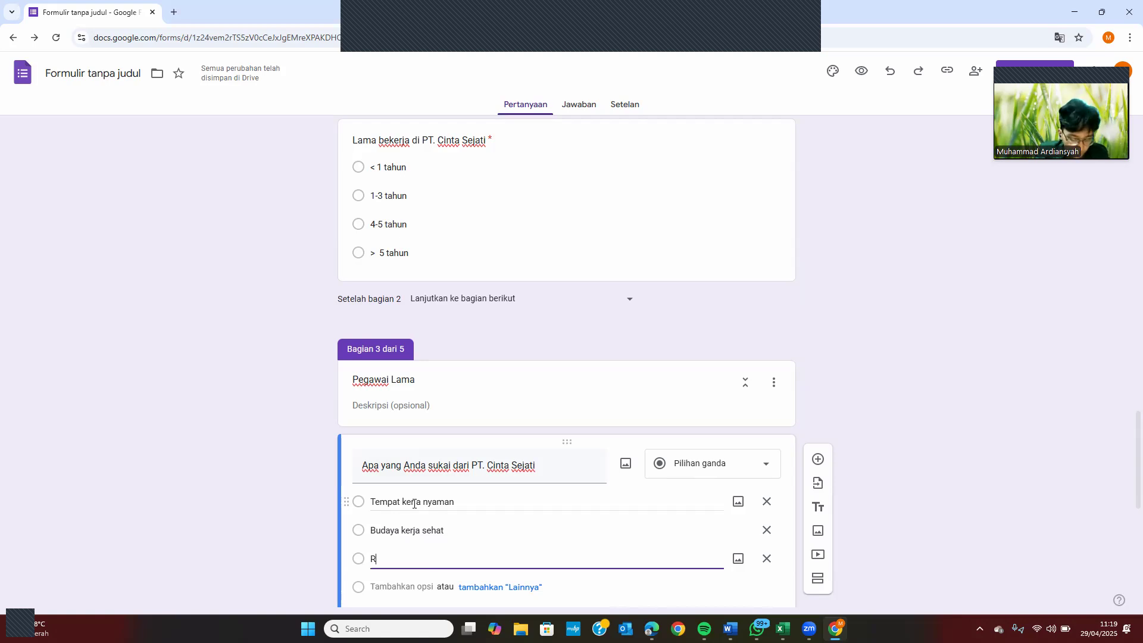
text(ekan K)
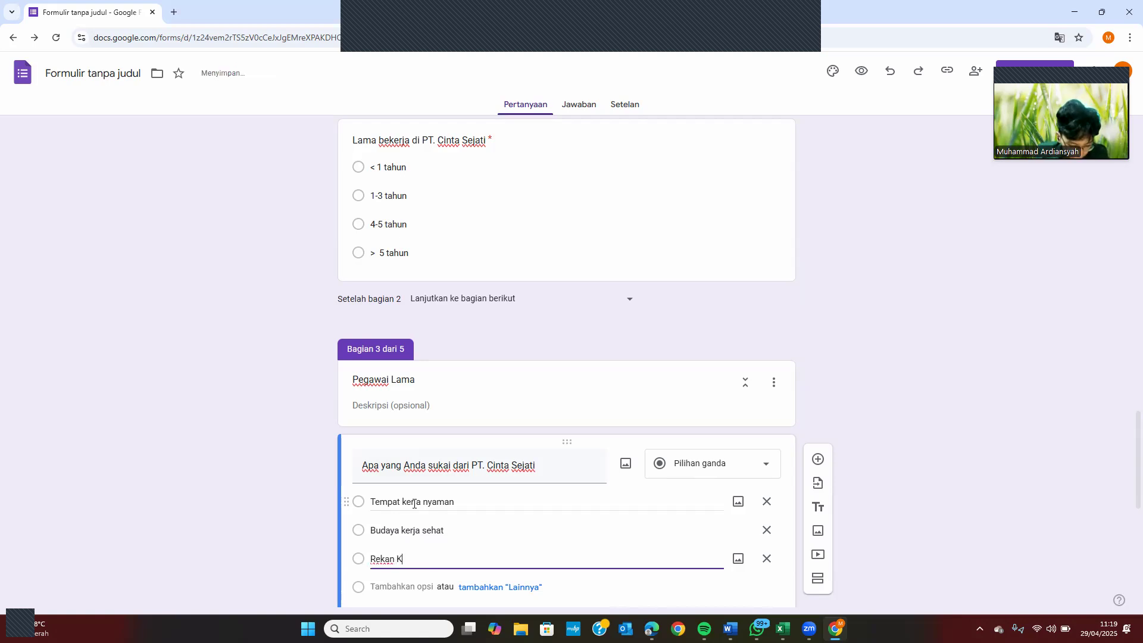
text(erjs)
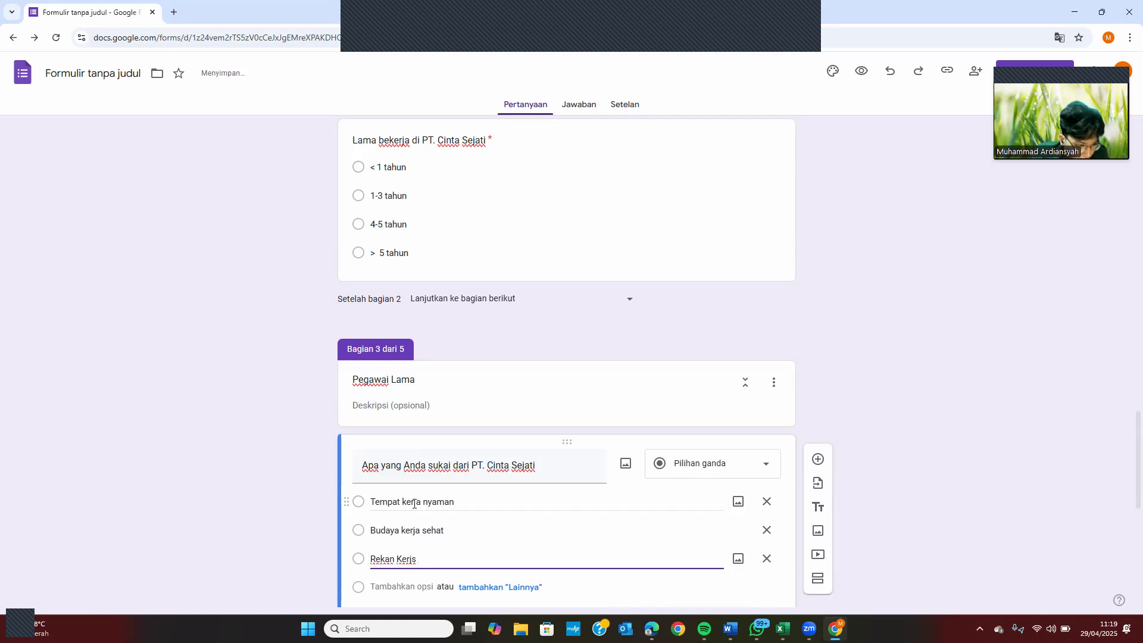
key(BackSpace)
text(a baik)
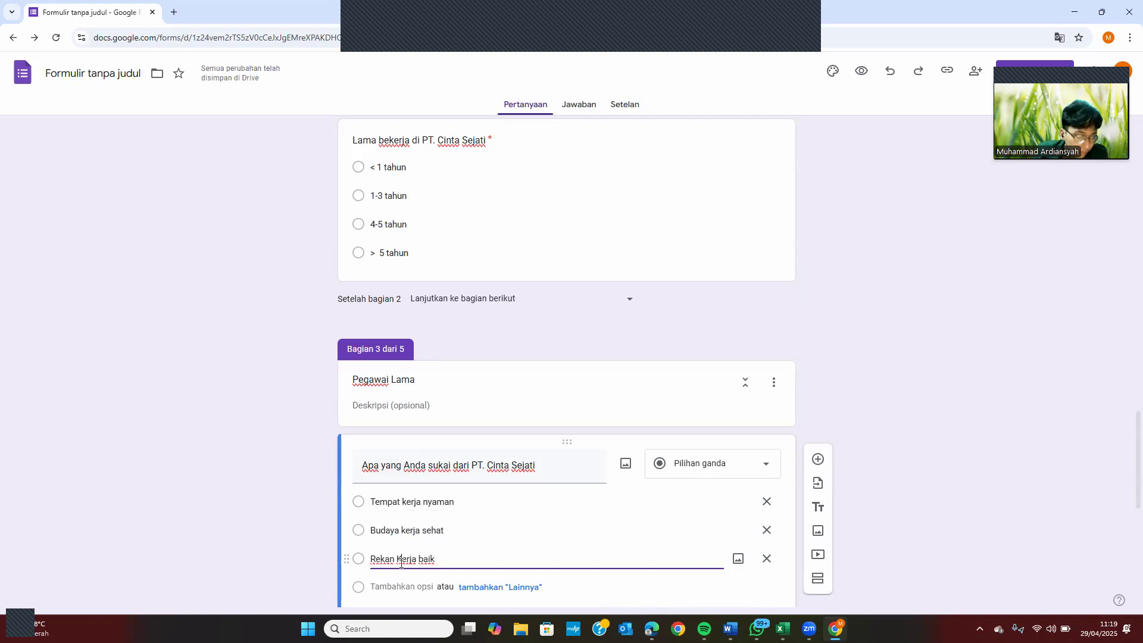
key(BackSpace)
text(k)
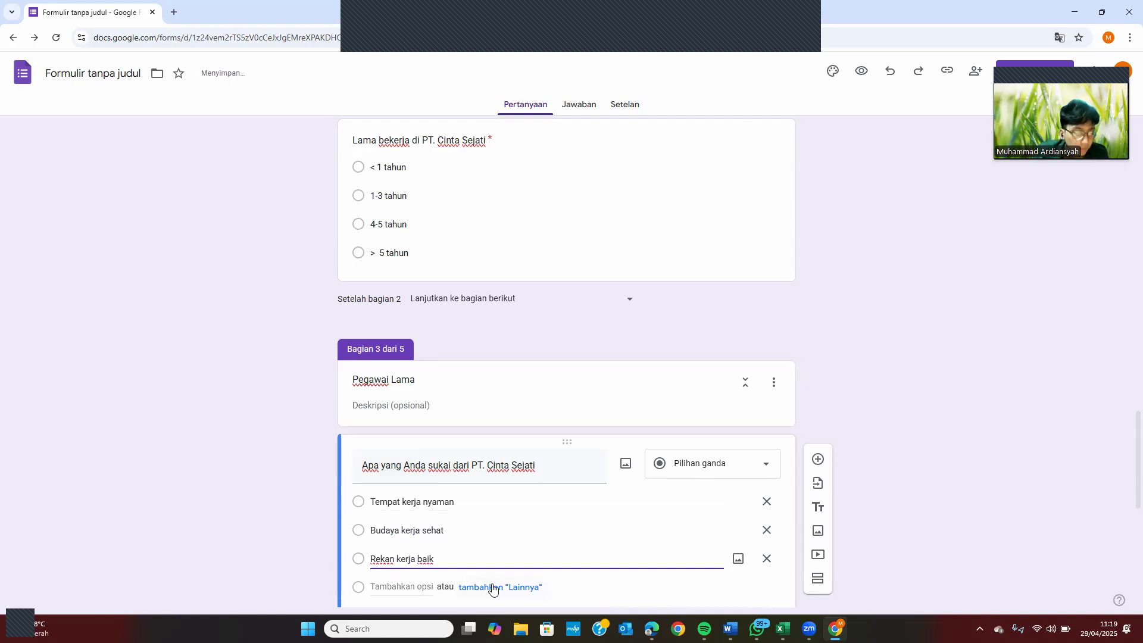
click(495, 588)
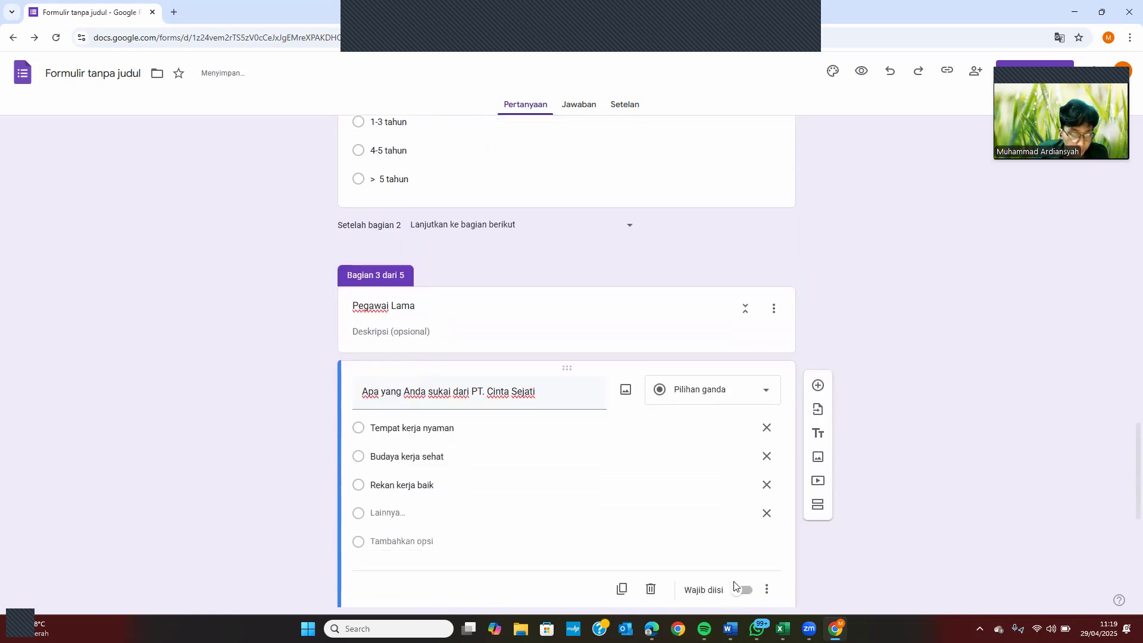
click(740, 591)
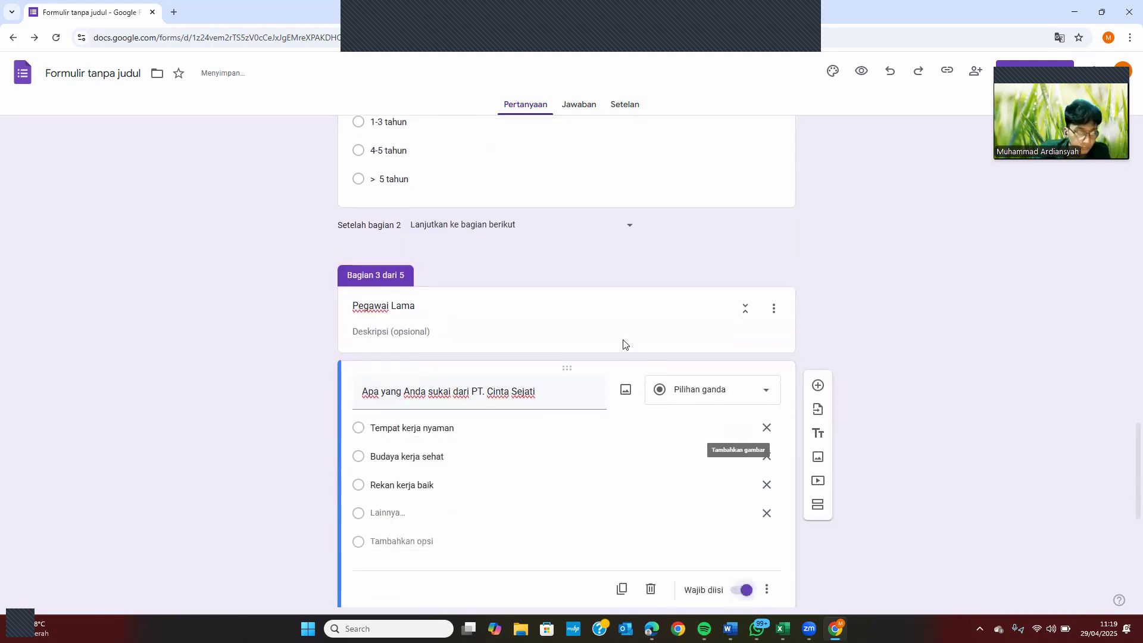
click(546, 394)
click(546, 394)
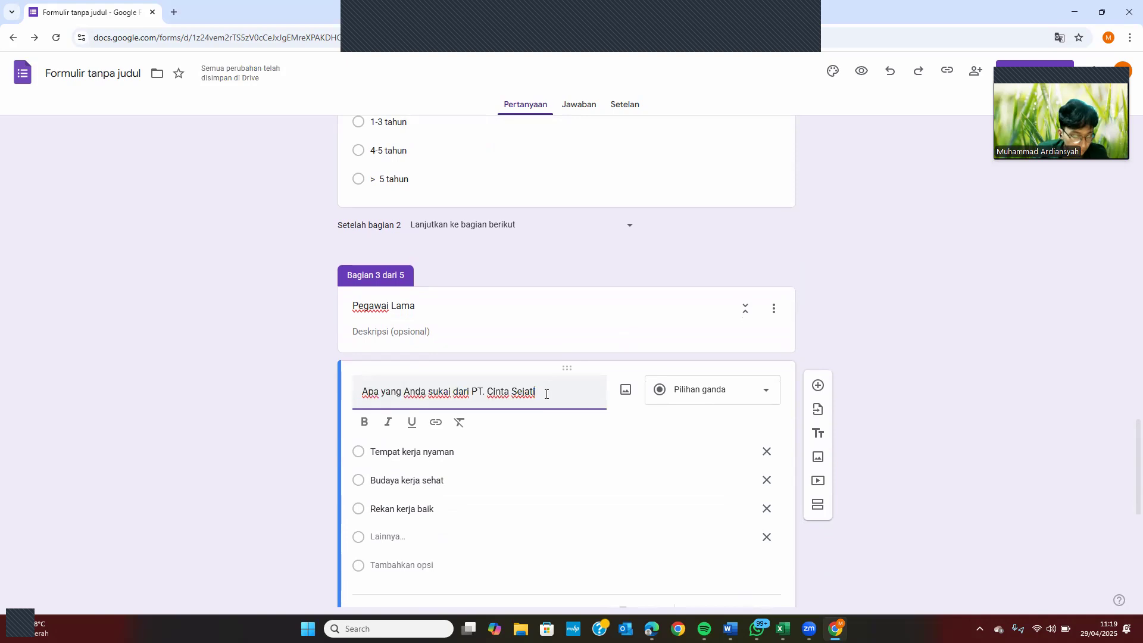
Scroll up and down the form to review the Pegawai Lama question
scroll(546, 394, up, 5)
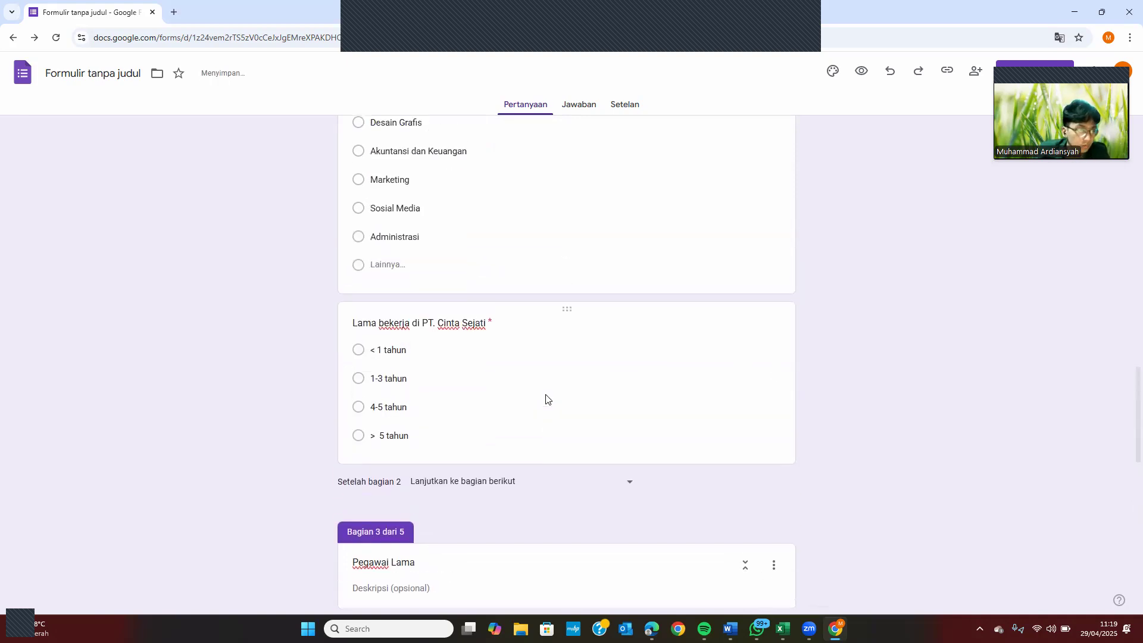
scroll(546, 396, up, 2)
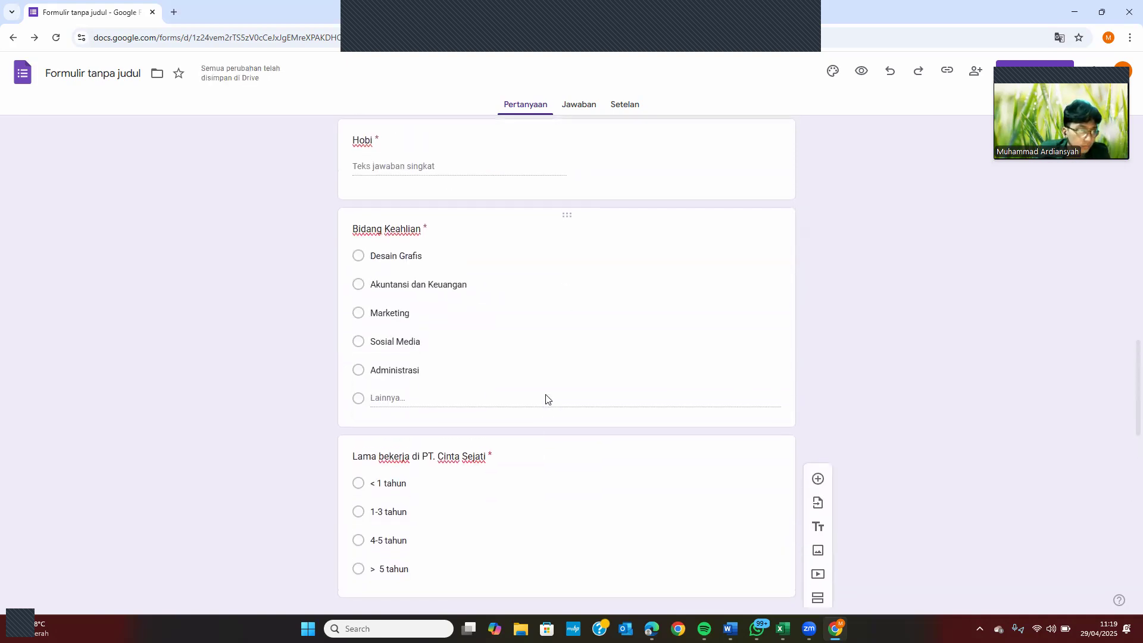
scroll(546, 394, down, 5)
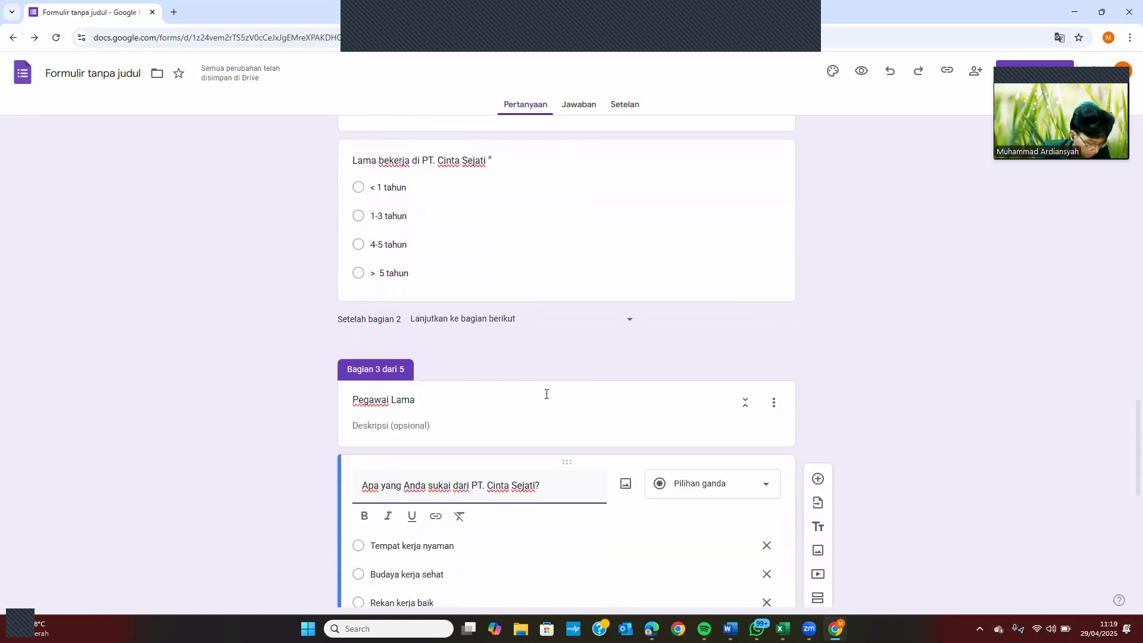
scroll(546, 394, down, 2)
scroll(658, 467, up, 1)
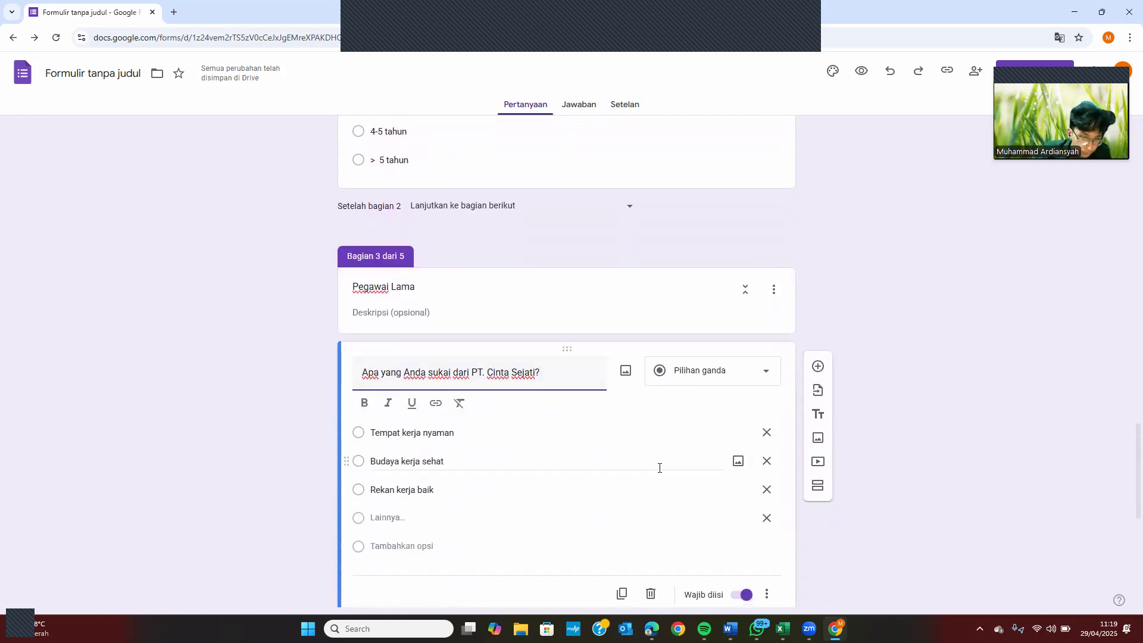
scroll(658, 468, down, 3)
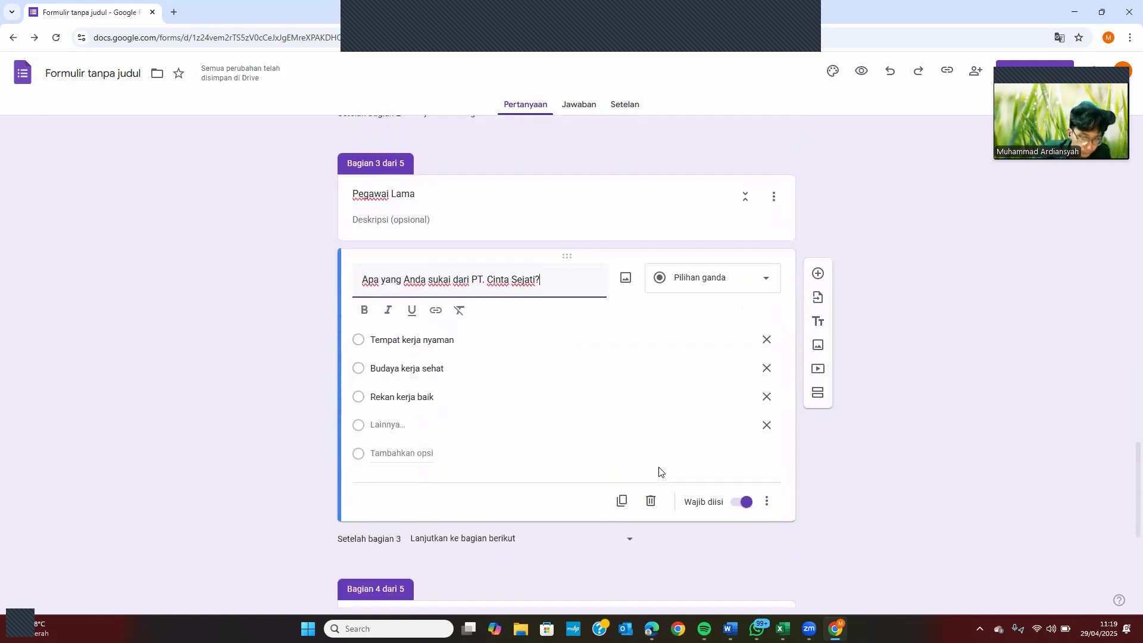
Add a question below, titled 'Mengapa Anda bertahan PT. Cinta Sejati', correcting typos along the way
click(818, 275)
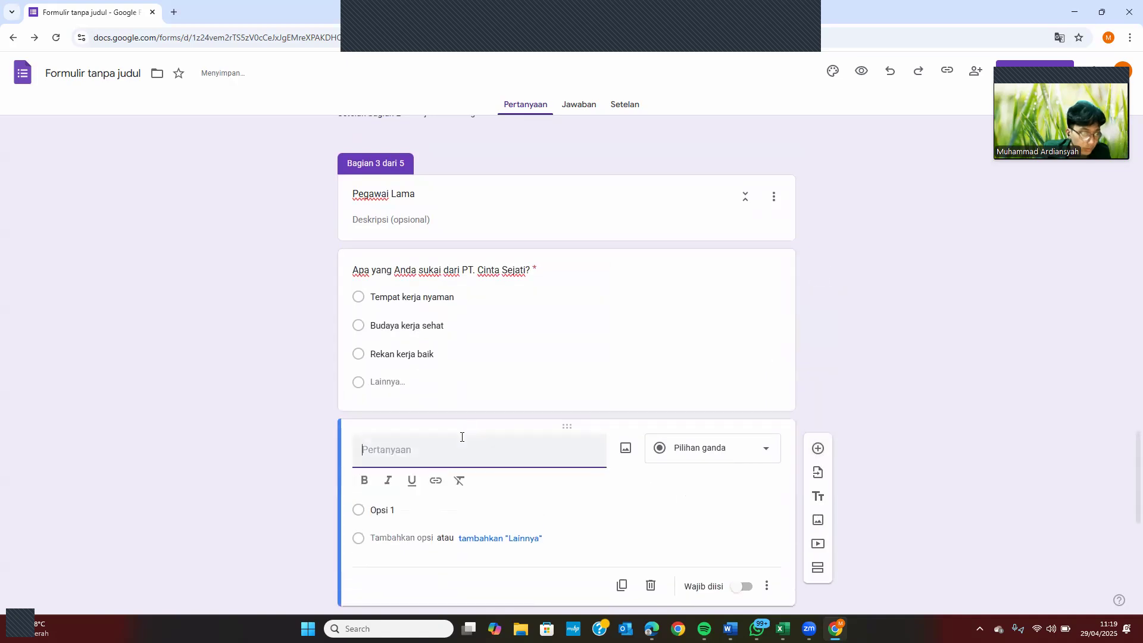
text(Mengaoa)
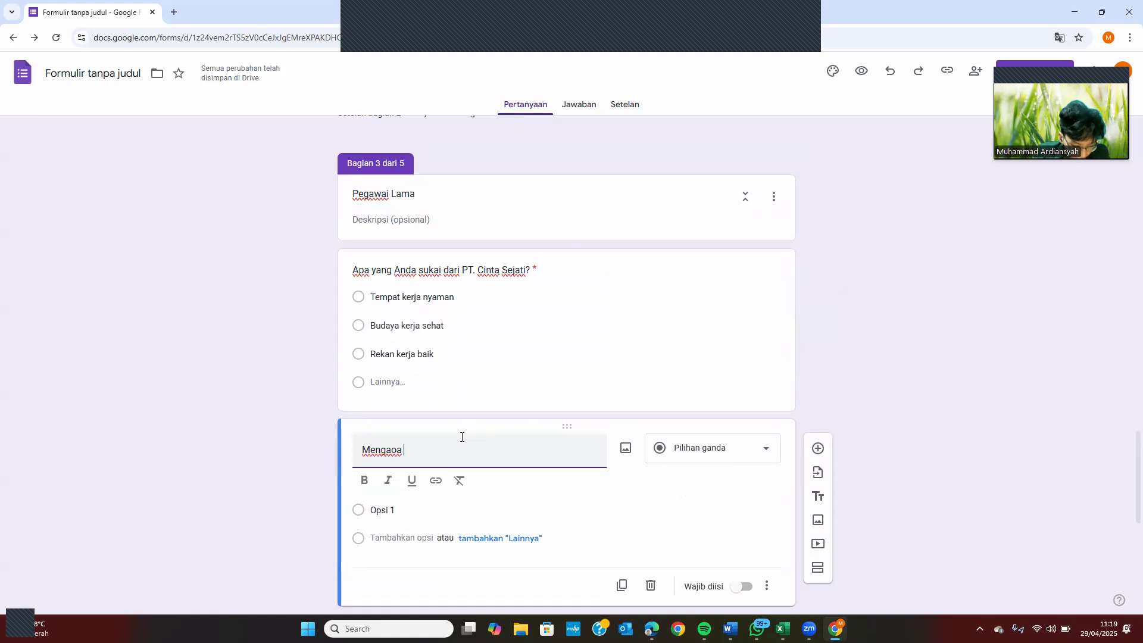
key(BackSpace)
key(BackSpace)
key(BackSpace)
text(pa Ansa)
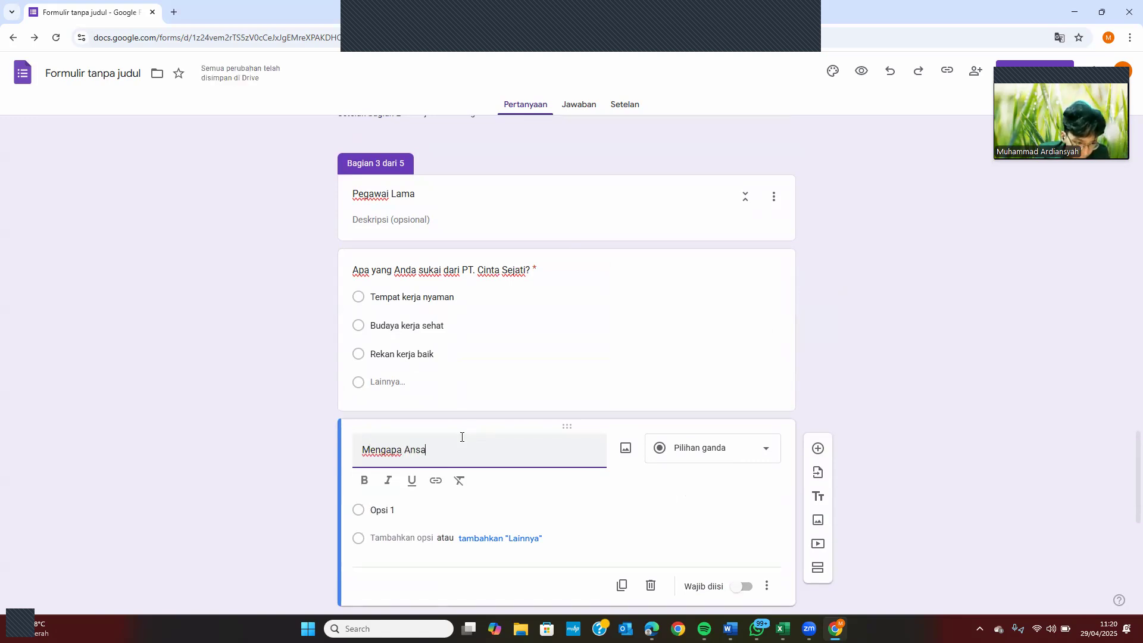
key(BackSpace)
key(BackSpace)
text(da )
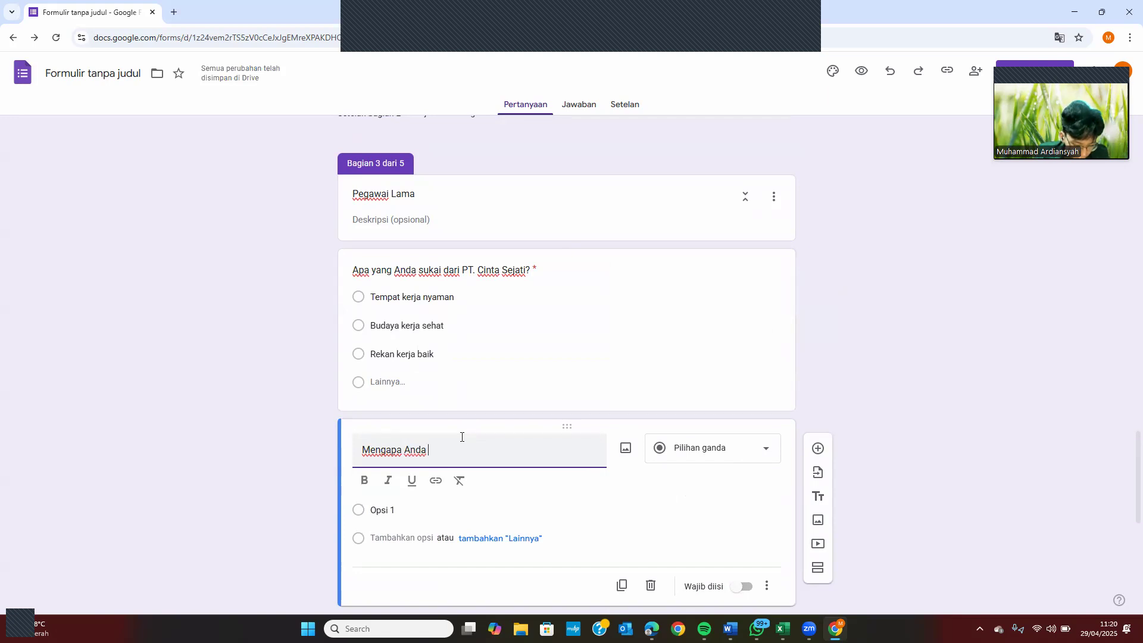
text(bertahan di)
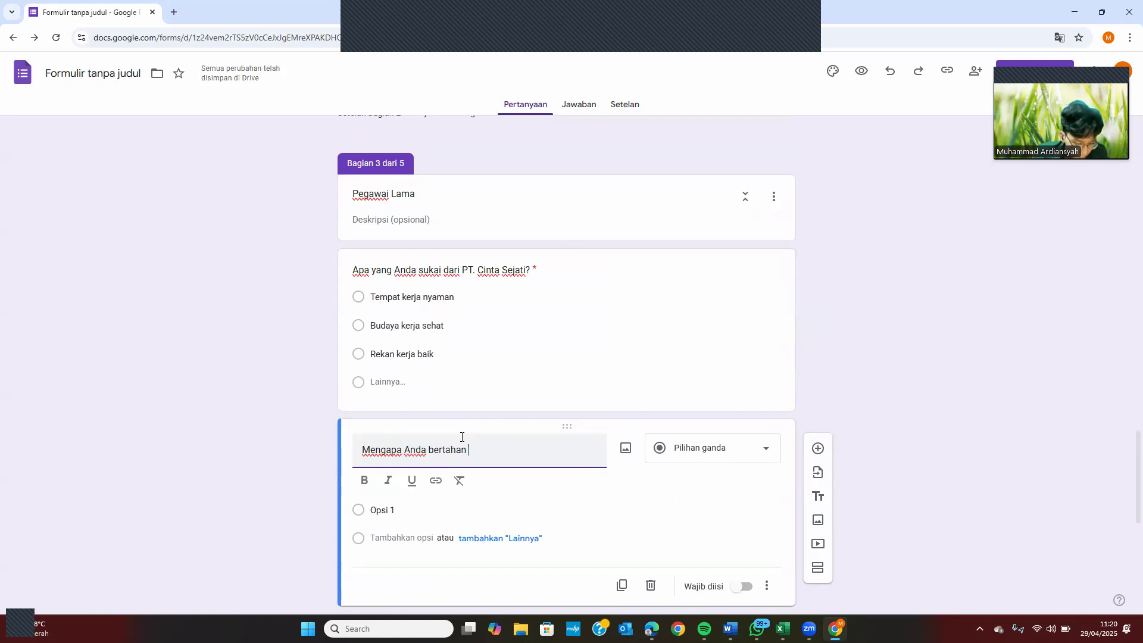
key(BackSpace)
key(BackSpace)
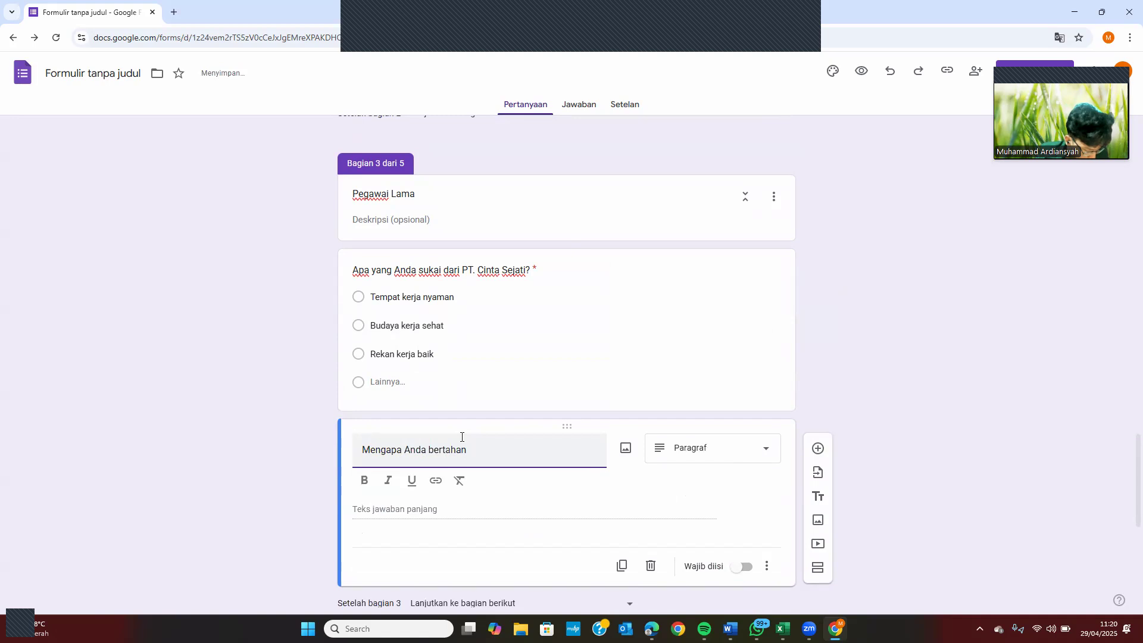
text(PT. Cinta  Sejati)
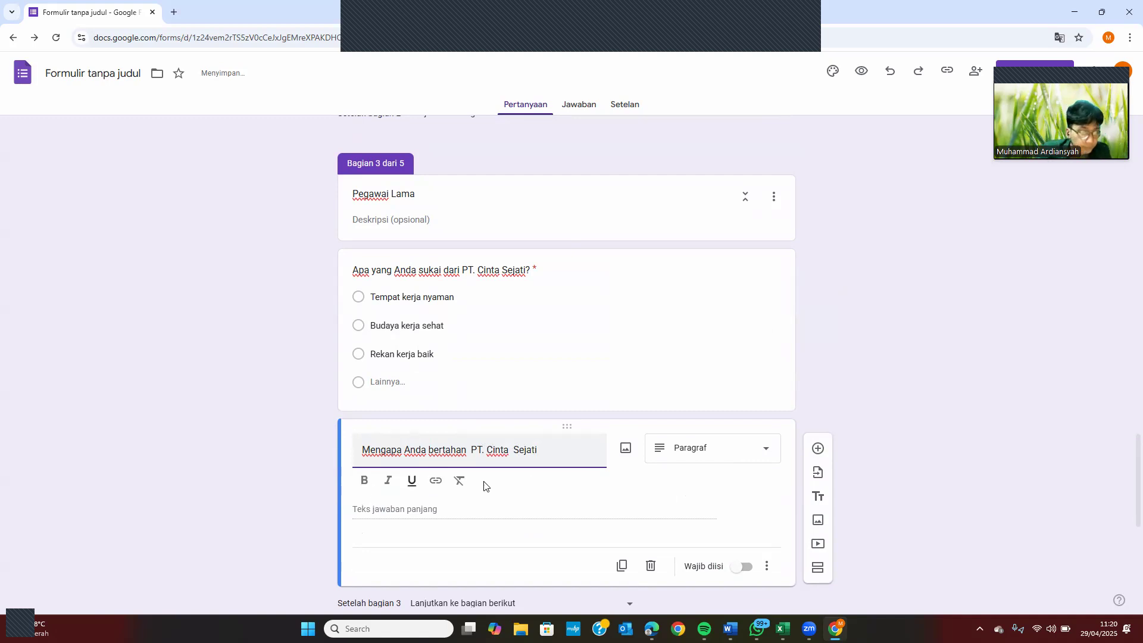
click(512, 452)
key(BackSpace)
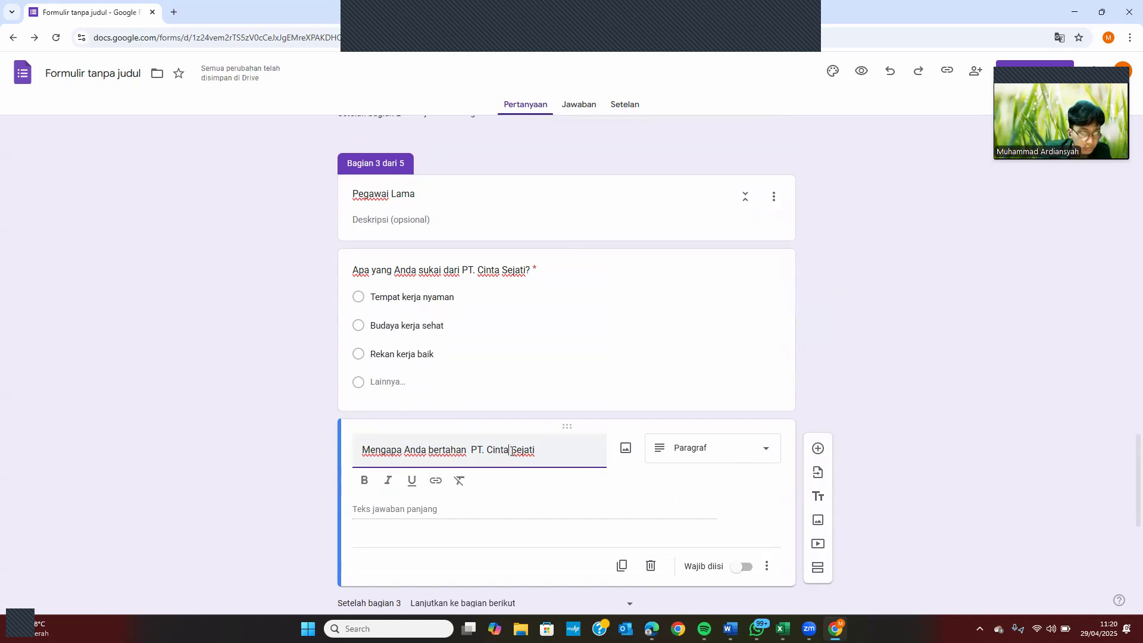
click(682, 454)
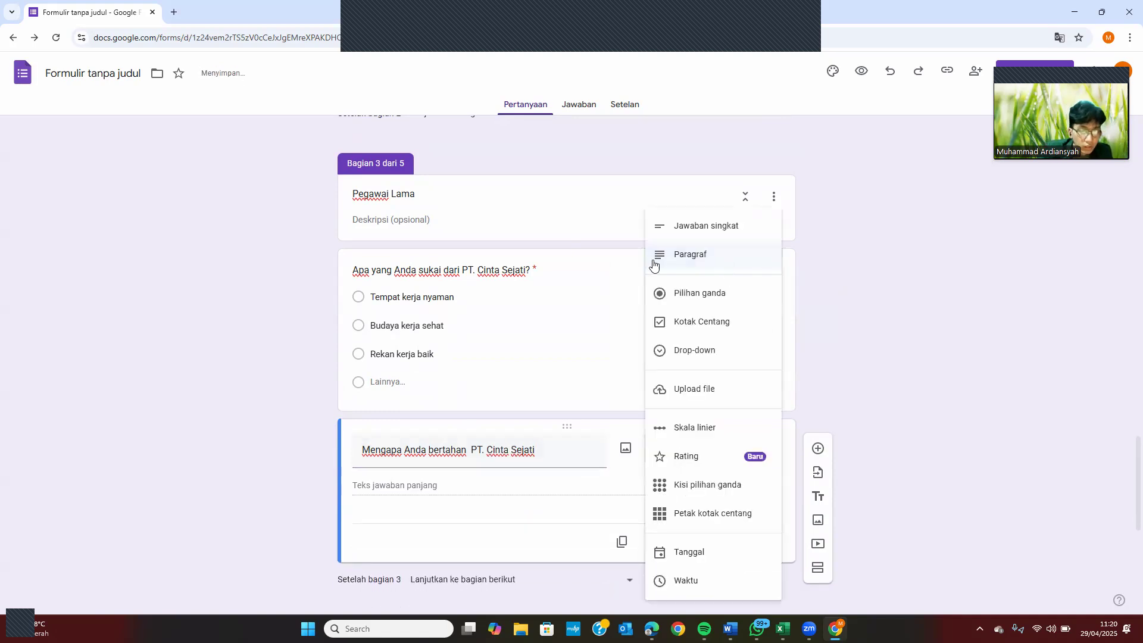
Make it multiple choice with Gaji Memadai, Sesuai Keahlian, Pimpinan Baik and a Lainnya choice
click(728, 307)
click(412, 484)
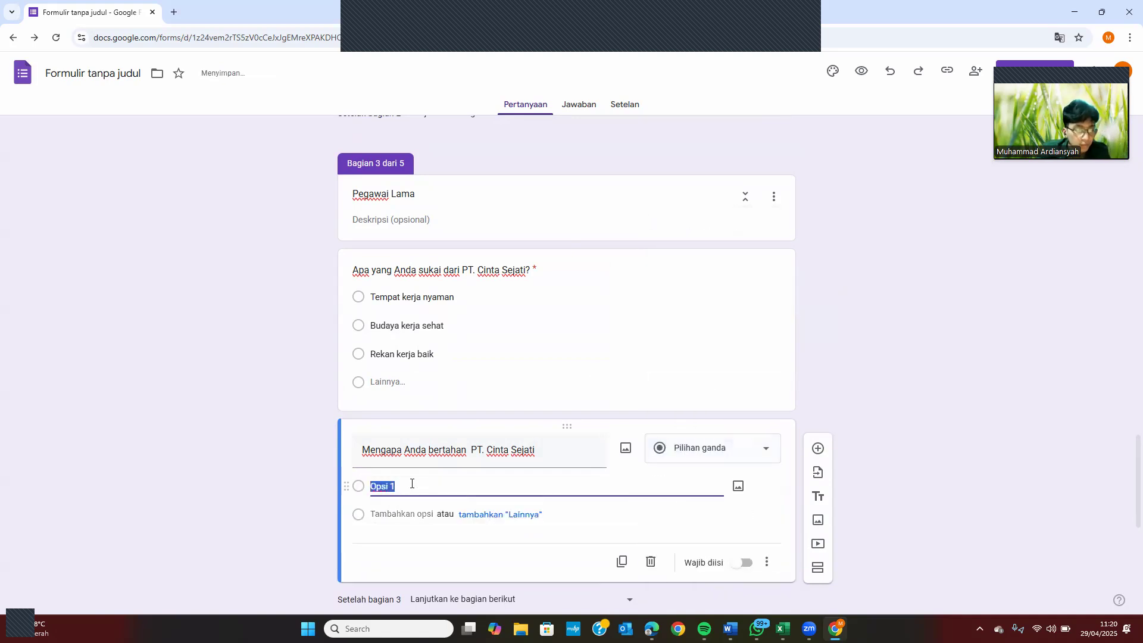
text(Gaj)
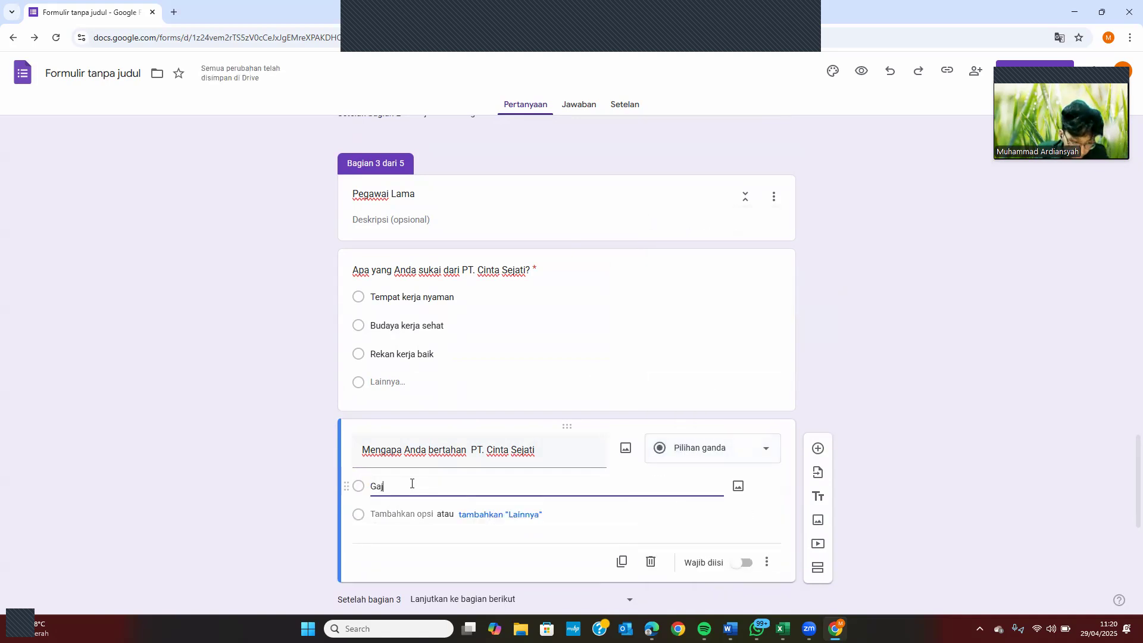
text(i Mmac)
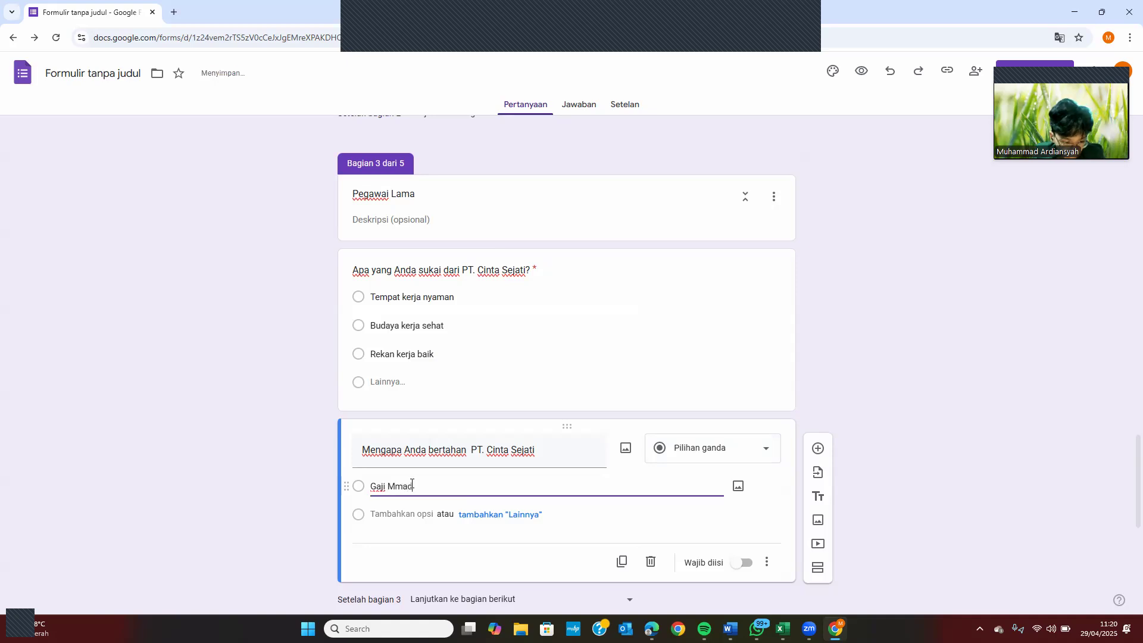
key(BackSpace)
key(BackSpace)
key(BackSpace)
text(em)
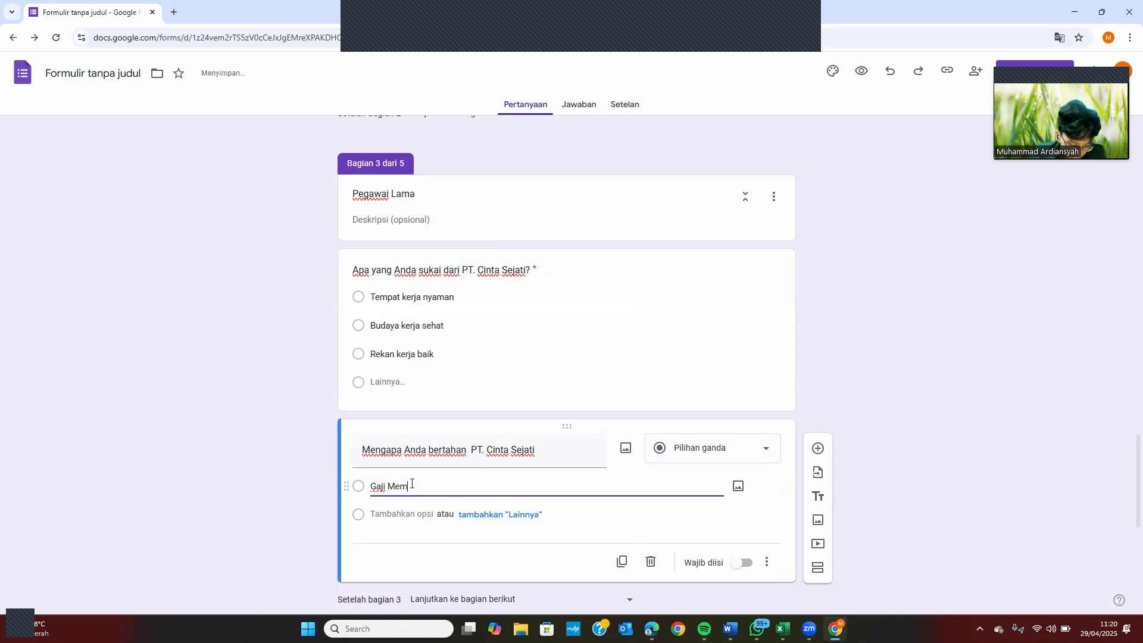
text(adai)
click(402, 517)
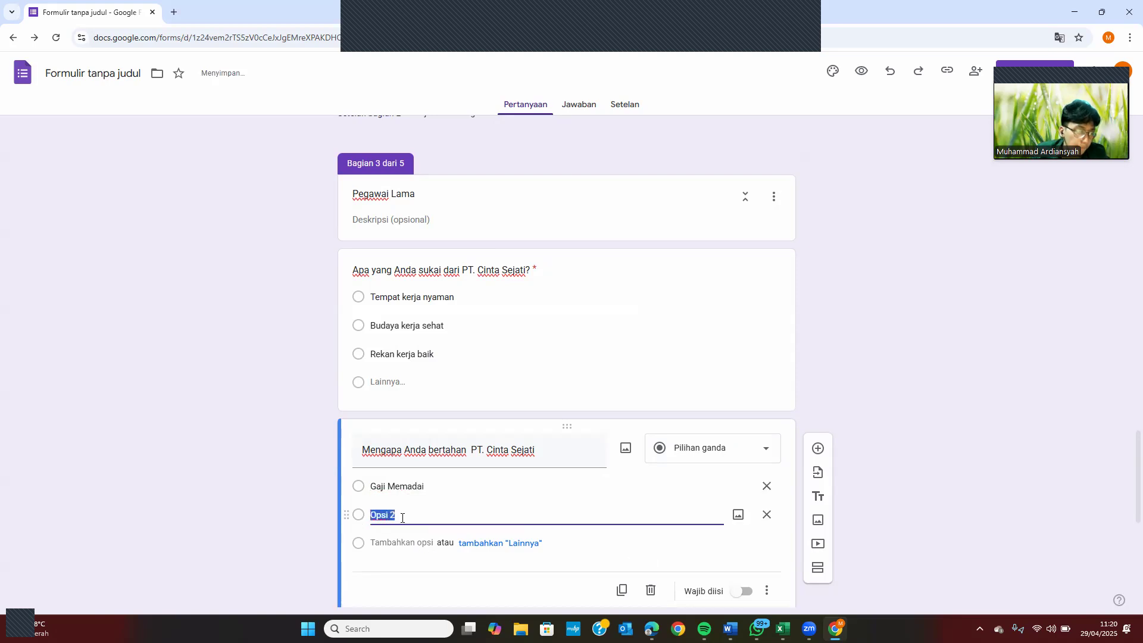
text(Sesuai Keahlian)
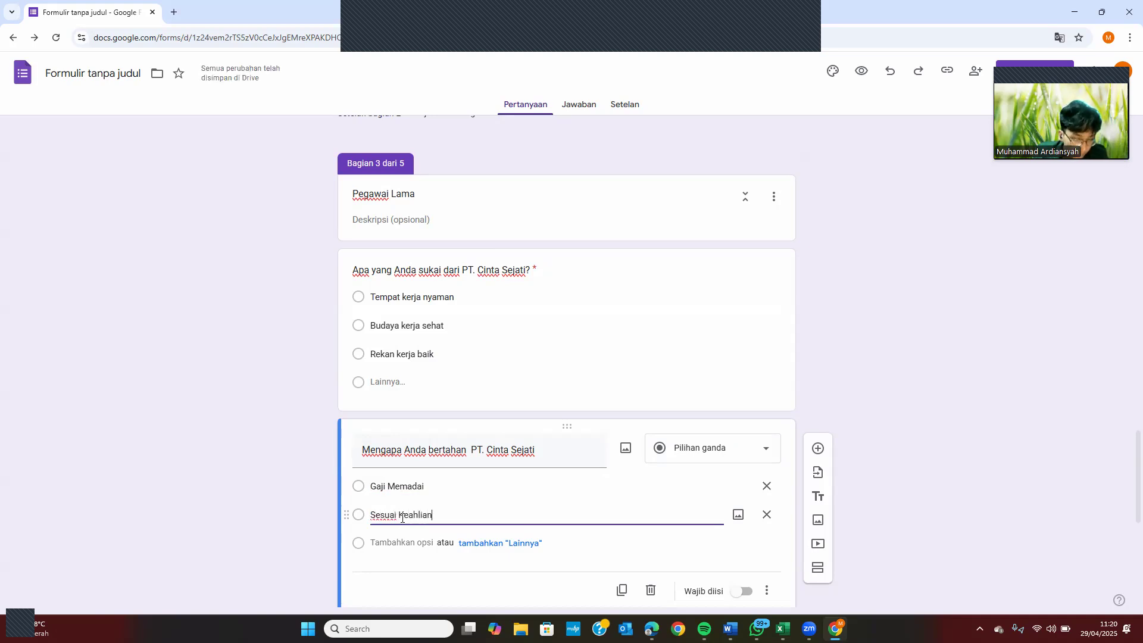
click(408, 541)
text(Bos)
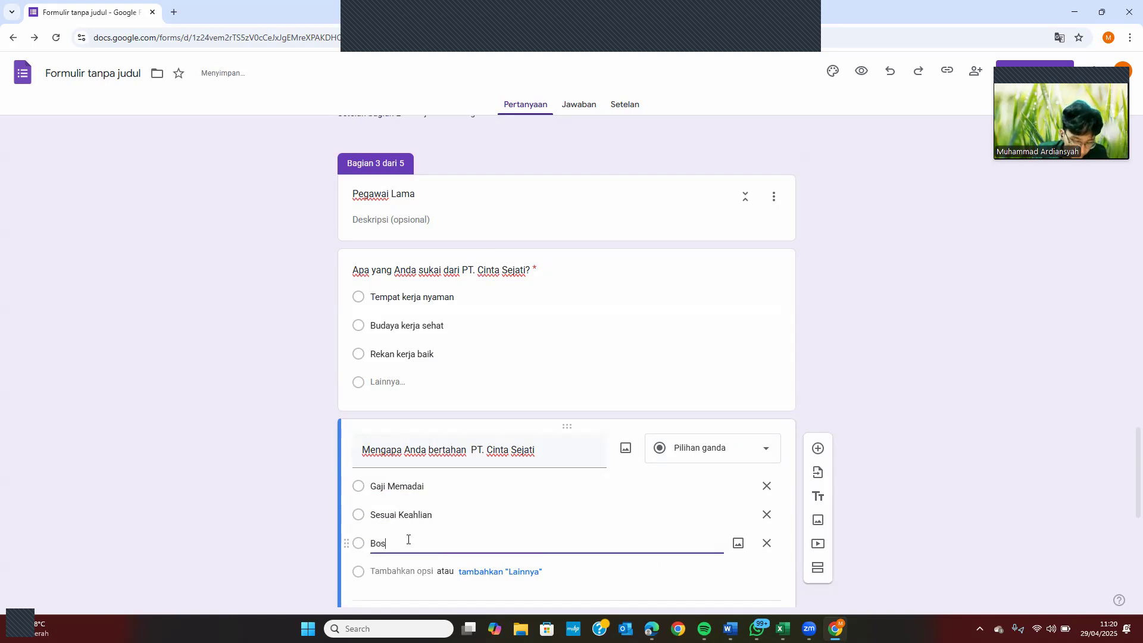
text(Pimp)
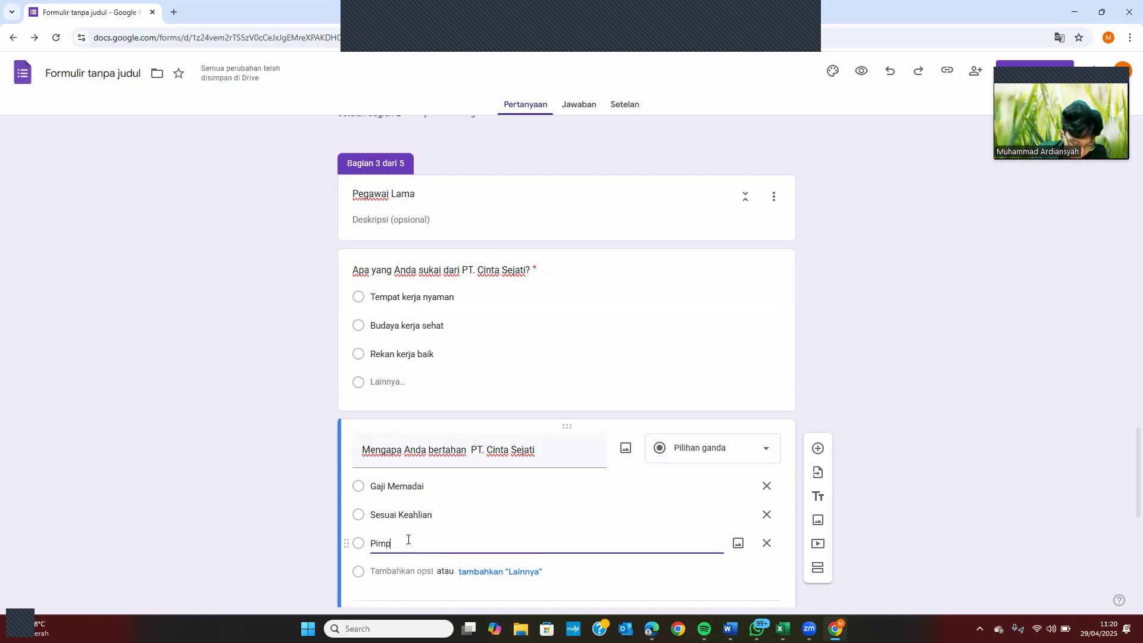
text(inan Baik)
click(497, 577)
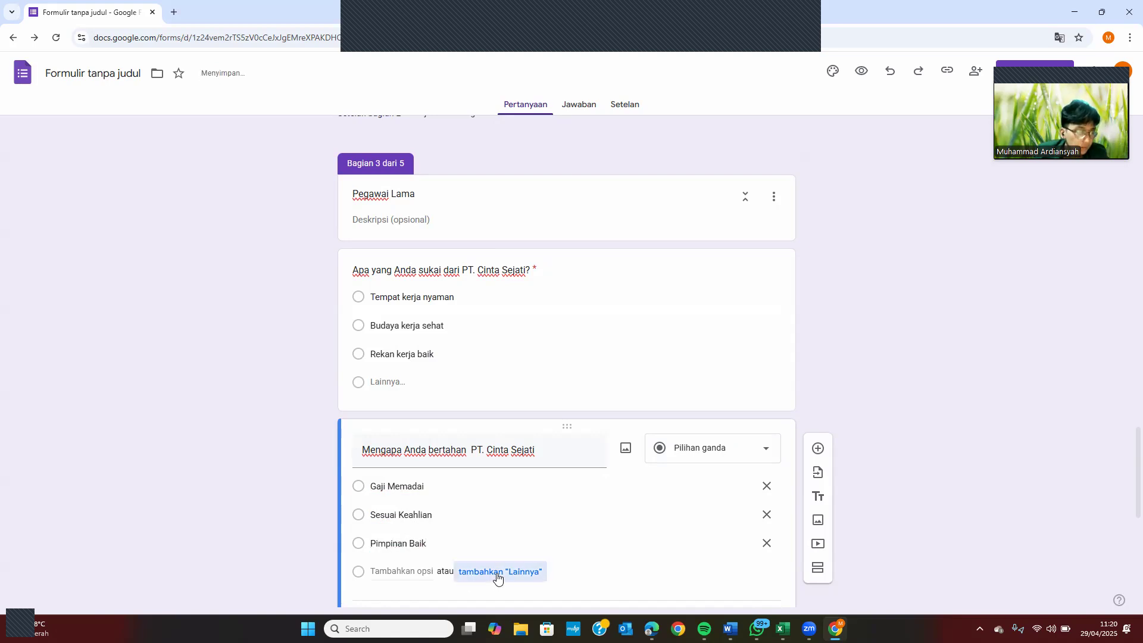
Remove the extra space in the title and end it with a question mark
click(468, 451)
key(ctrl+a)
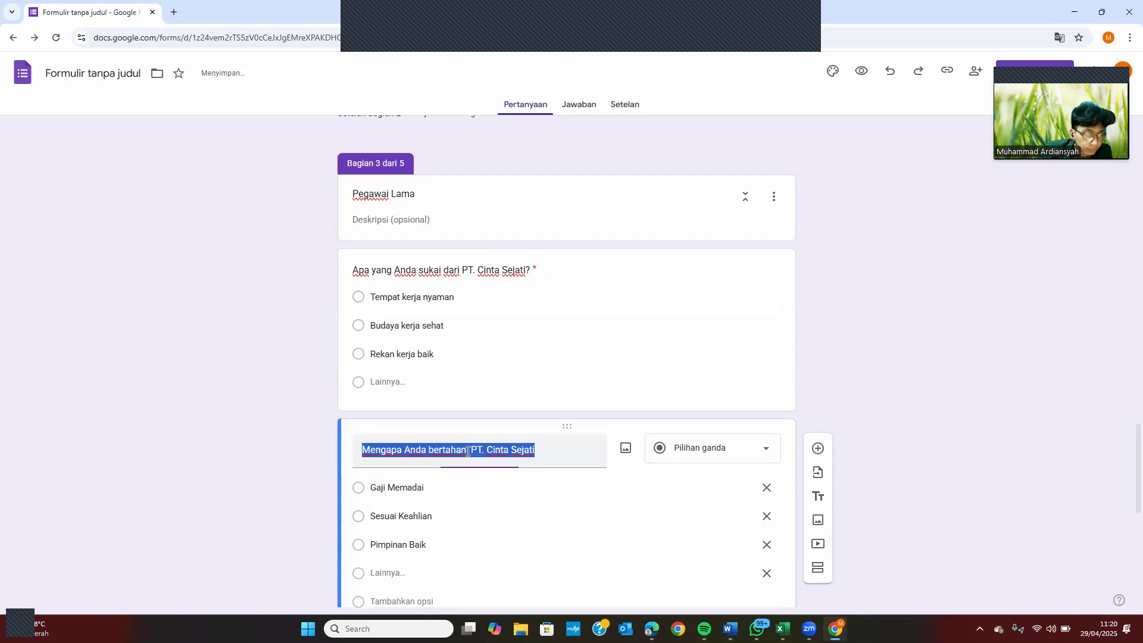
click(469, 451)
key(BackSpace)
click(564, 446)
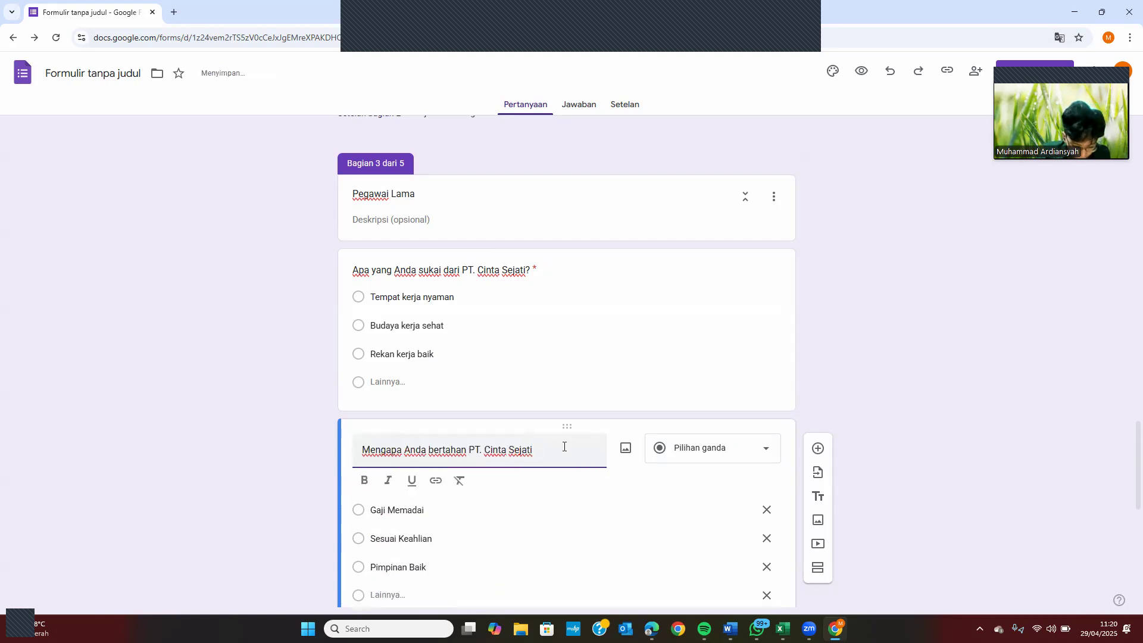
text(?)
Make the question required and send respondents from section 3 to Penutup
scroll(565, 448, down, 3)
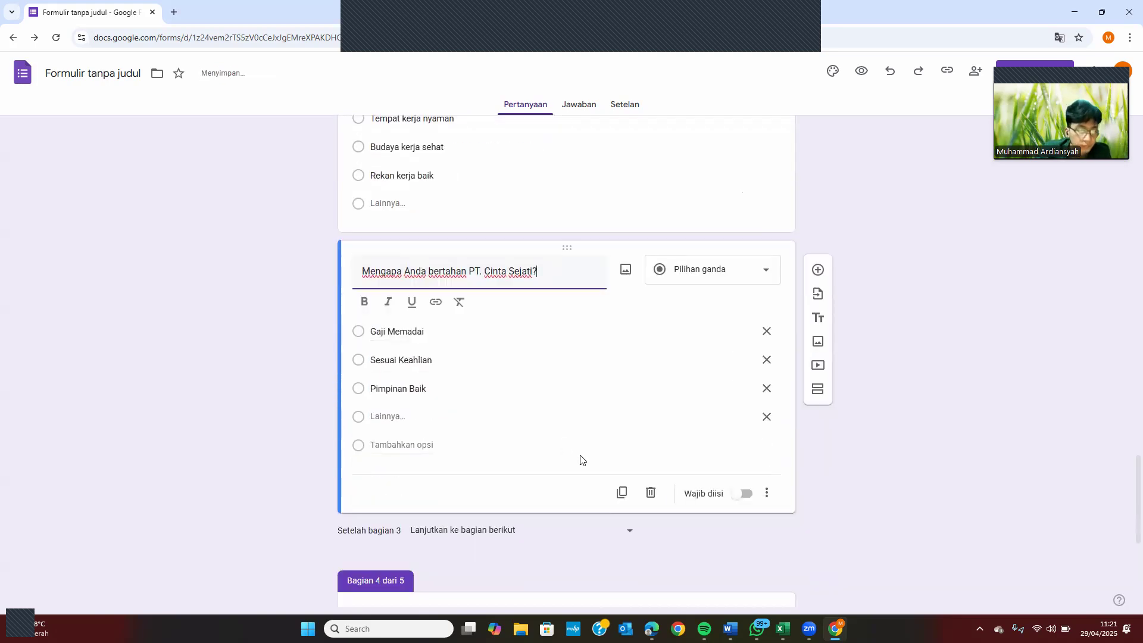
click(743, 492)
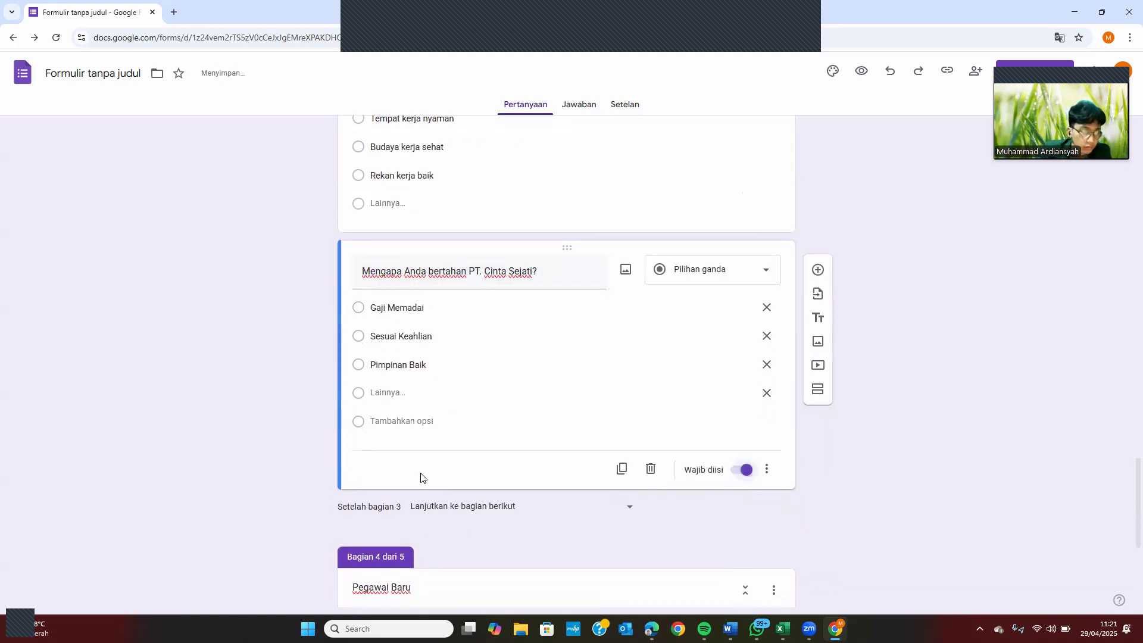
click(466, 516)
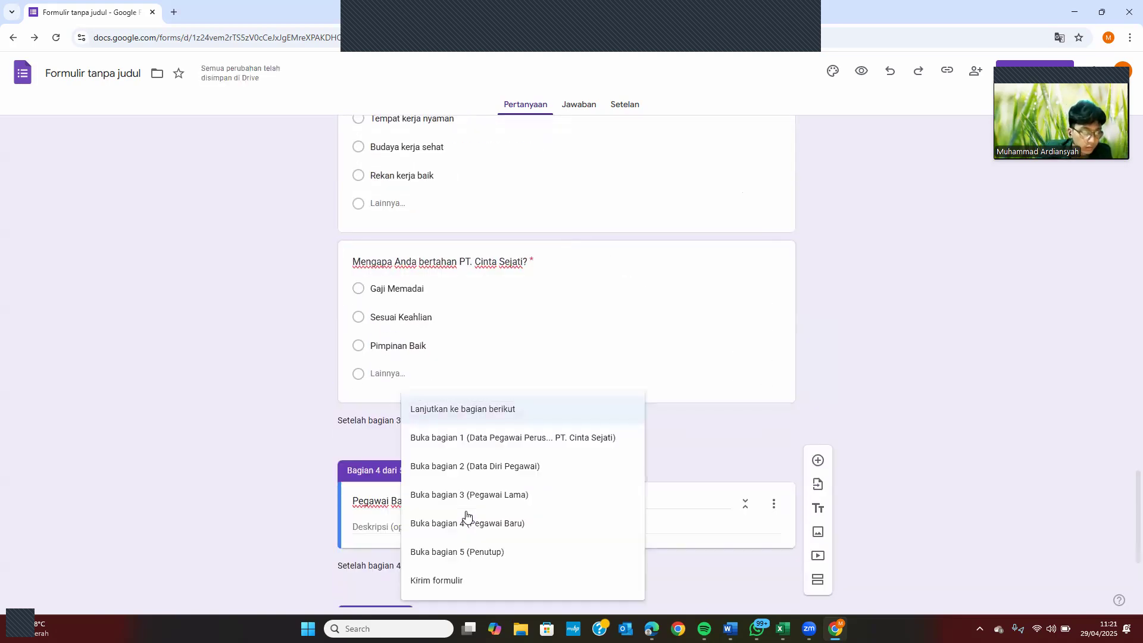
click(456, 554)
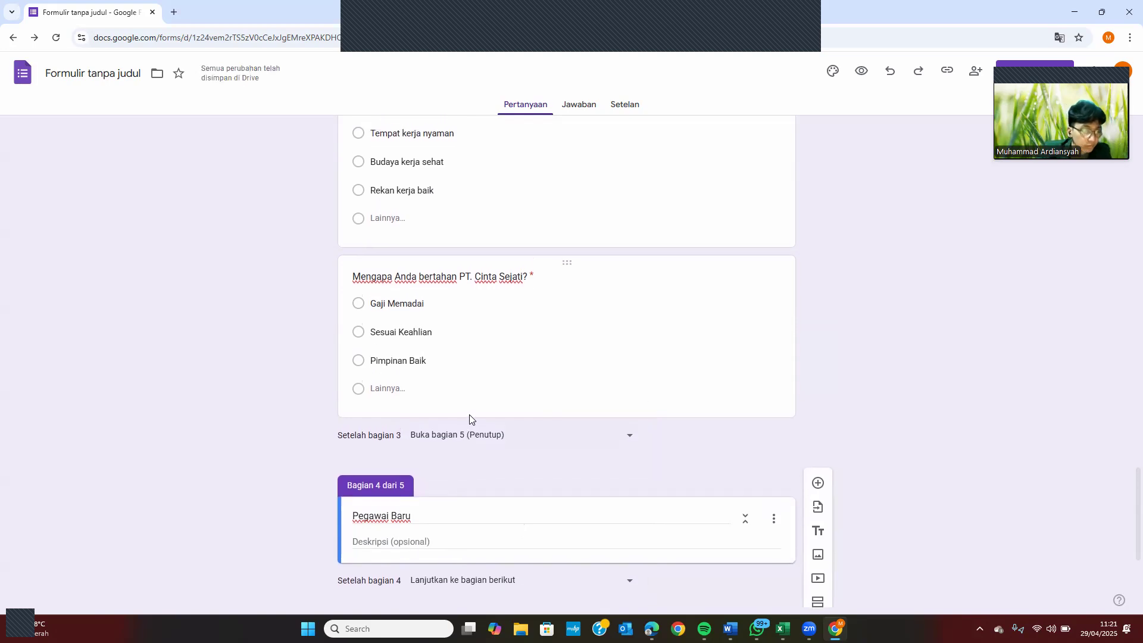
scroll(469, 420, up, 1)
scroll(469, 419, down, 1)
scroll(469, 420, down, 4)
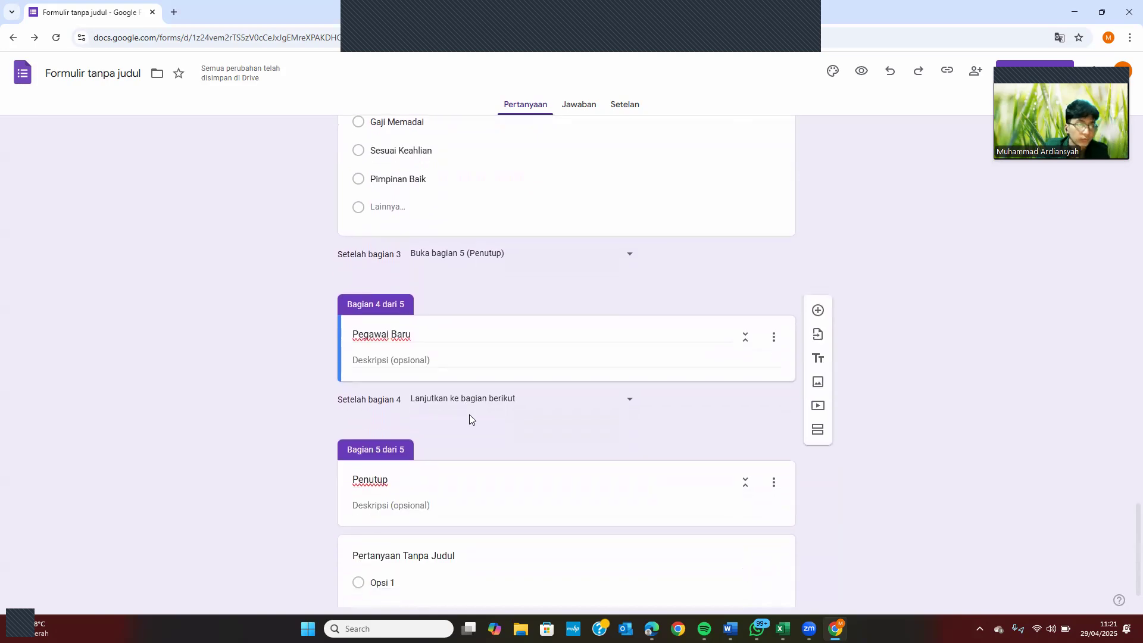
Add the required question 'Kenapa memilih PT. Cinta Sejati?' to Pegawai Baru, then switch to the exam instructions
click(445, 358)
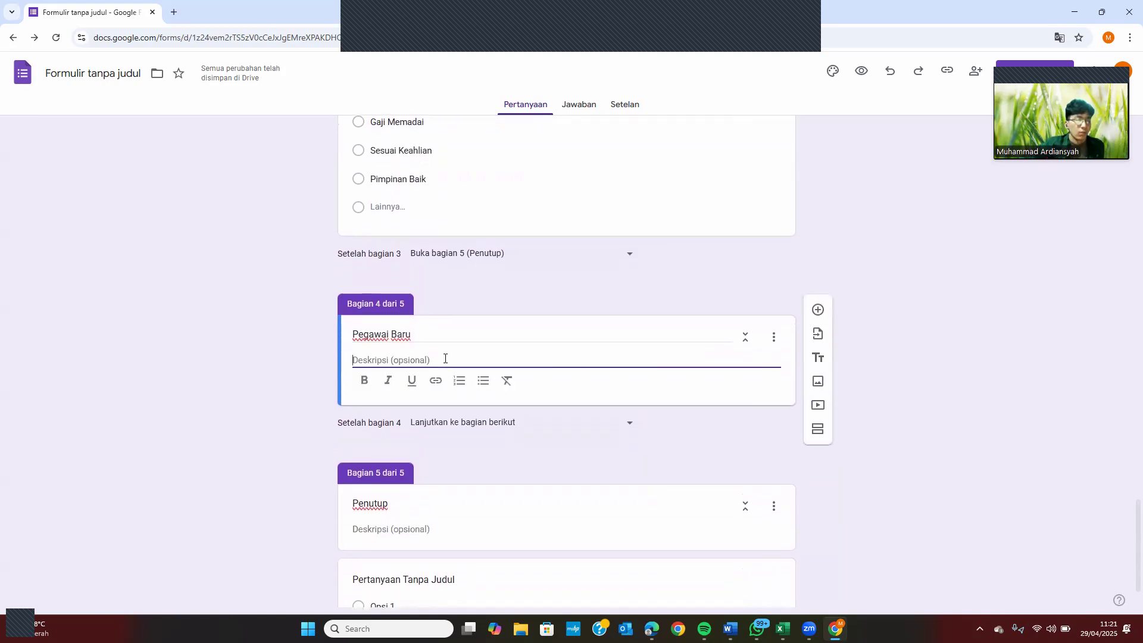
click(817, 312)
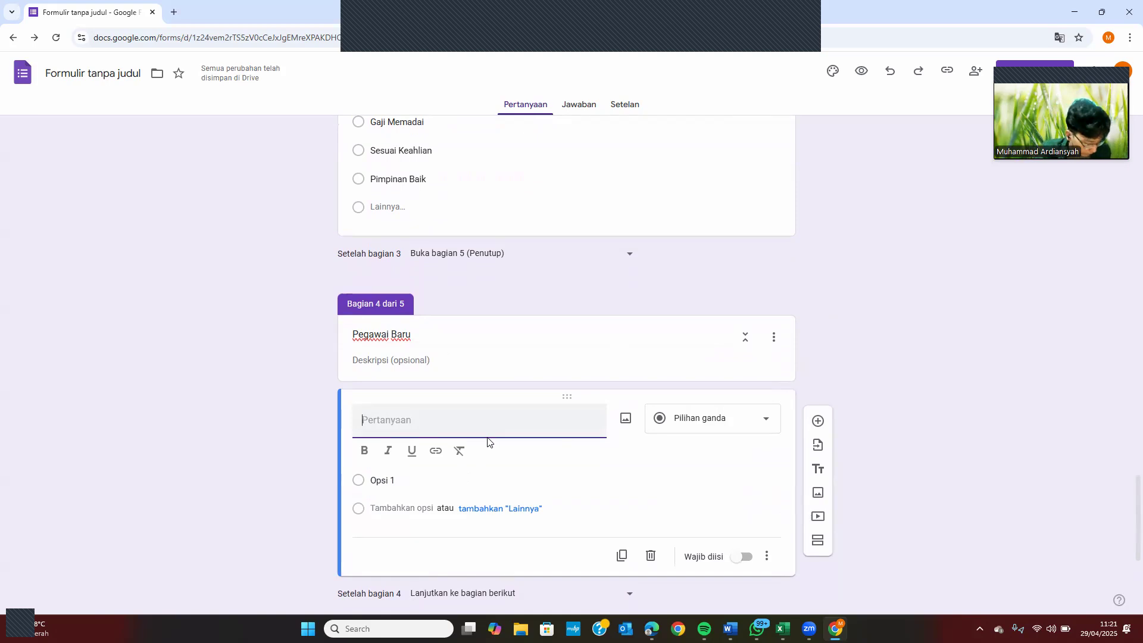
text(Ken)
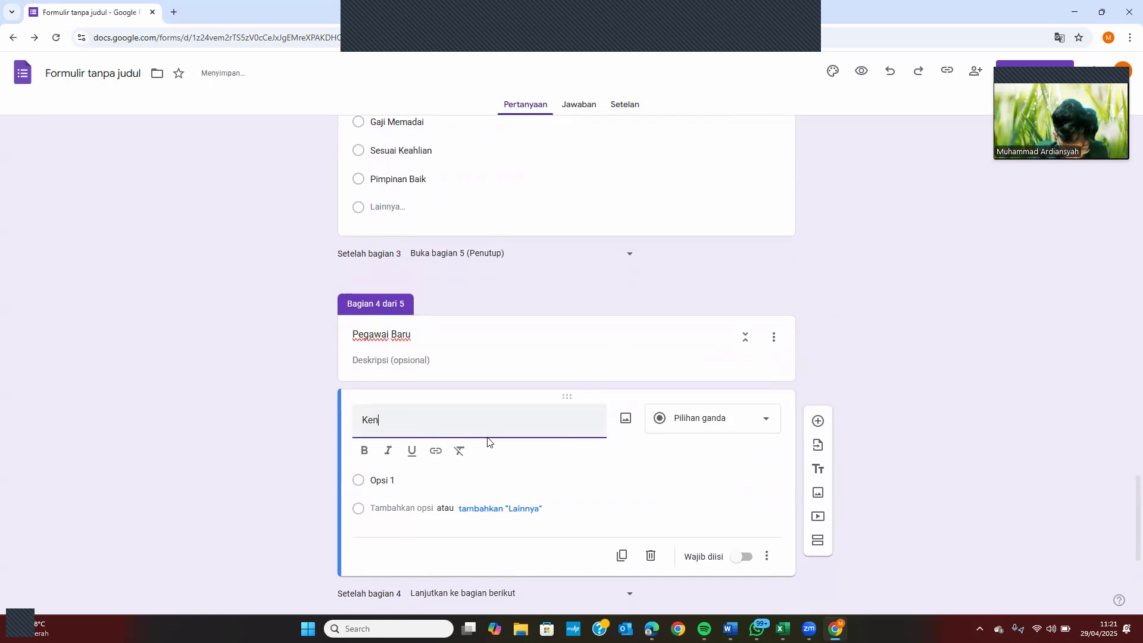
text(apa memi)
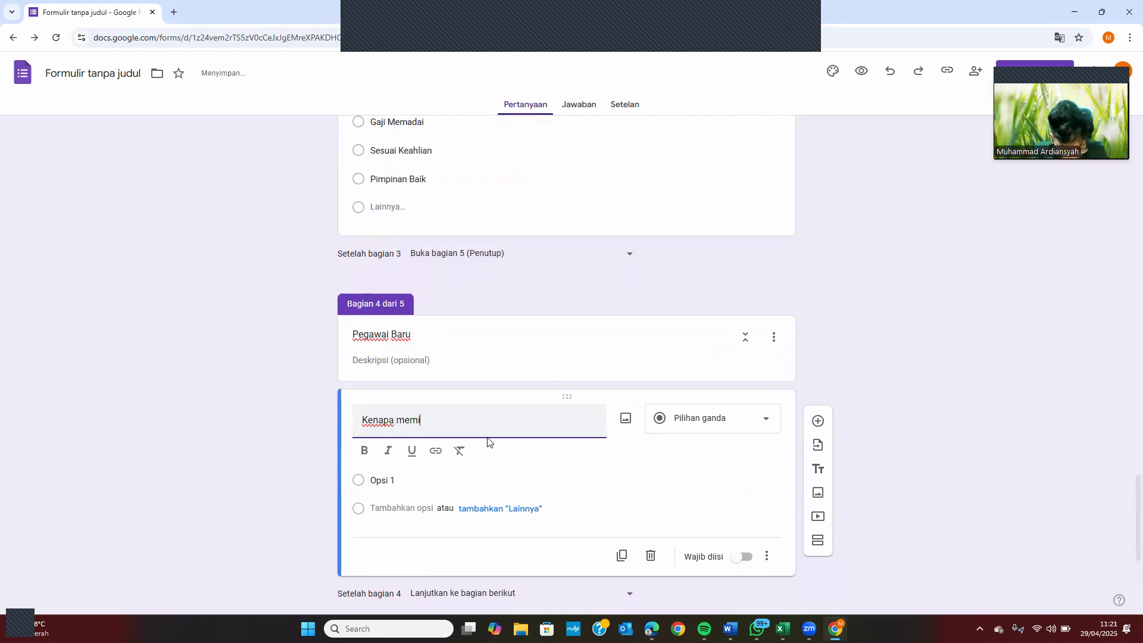
text(lih rusahaan)
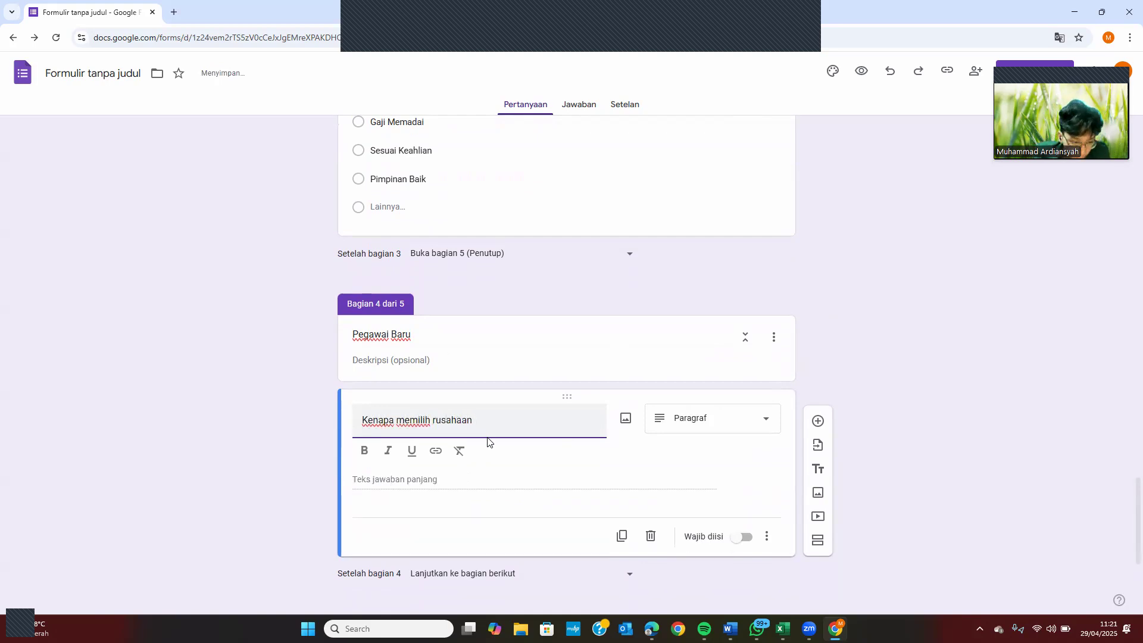
key(ctrl+BackSpace)
text(PT)
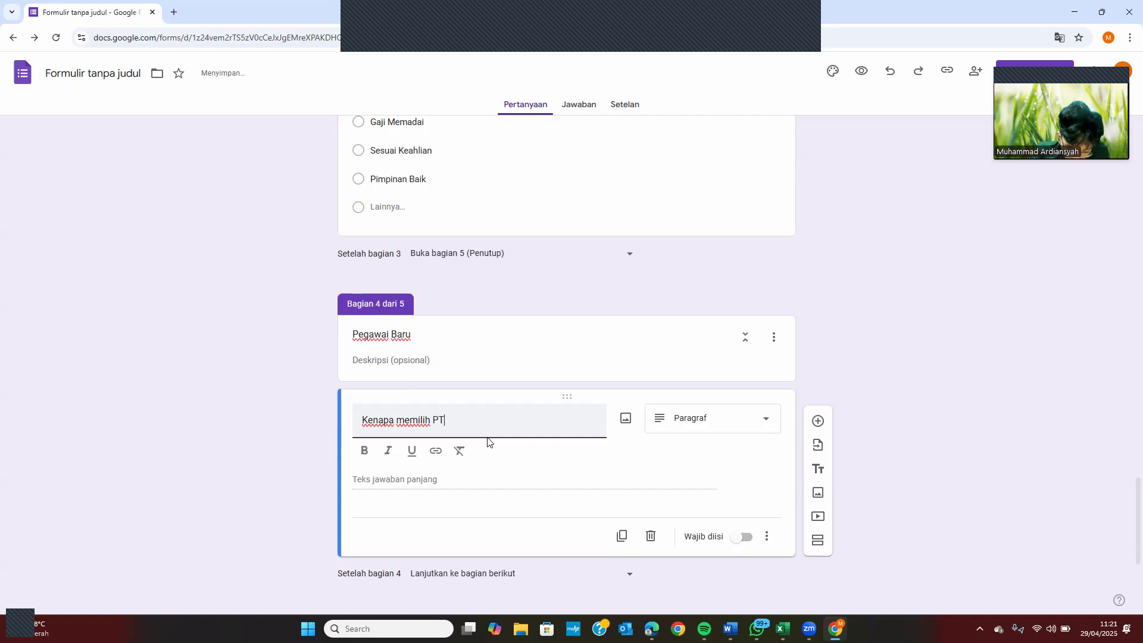
text(. Cin)
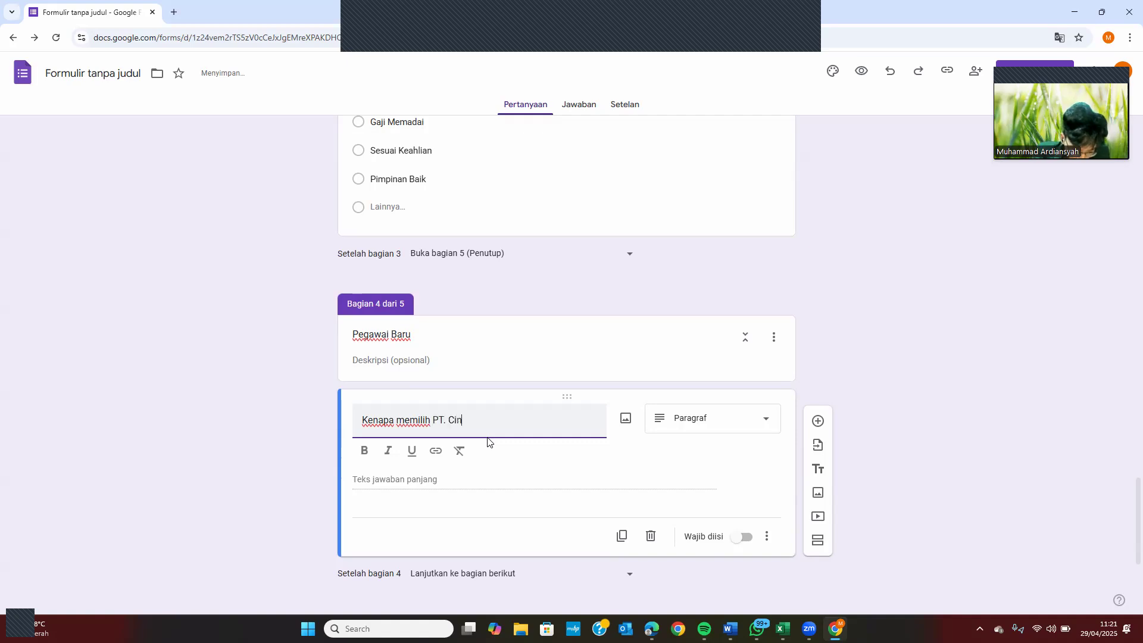
text(ta Sejati?)
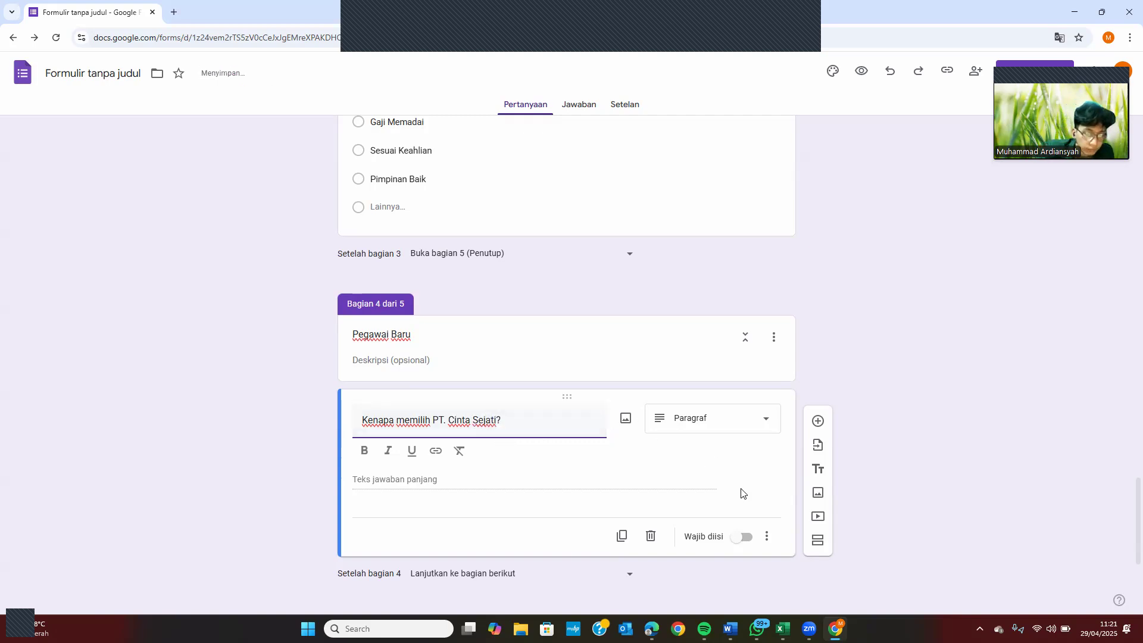
click(744, 538)
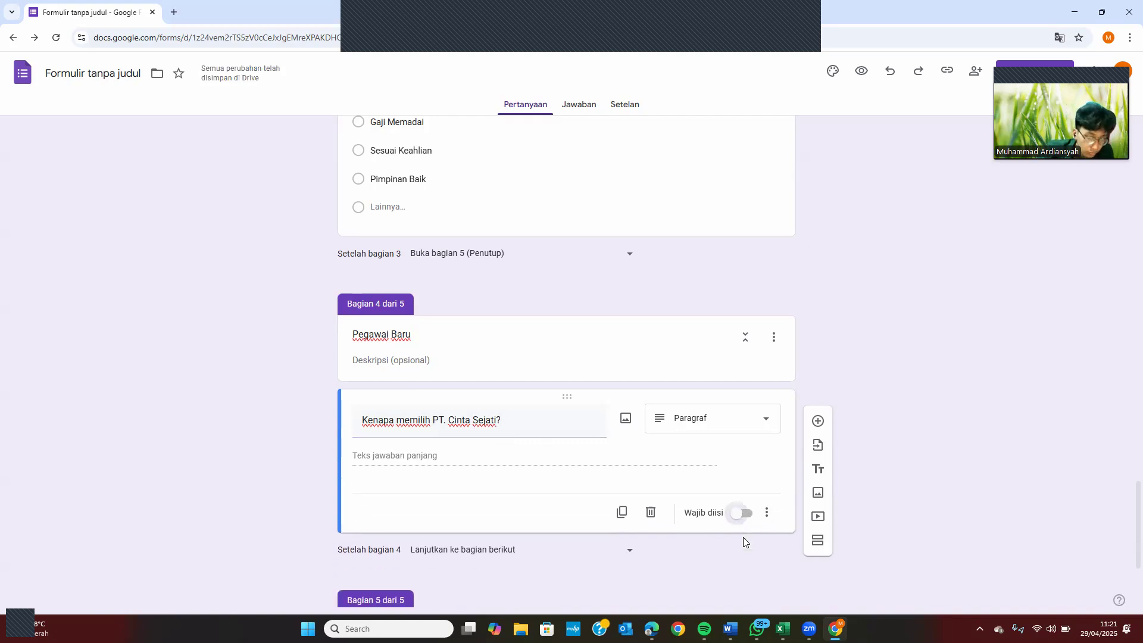
click(742, 509)
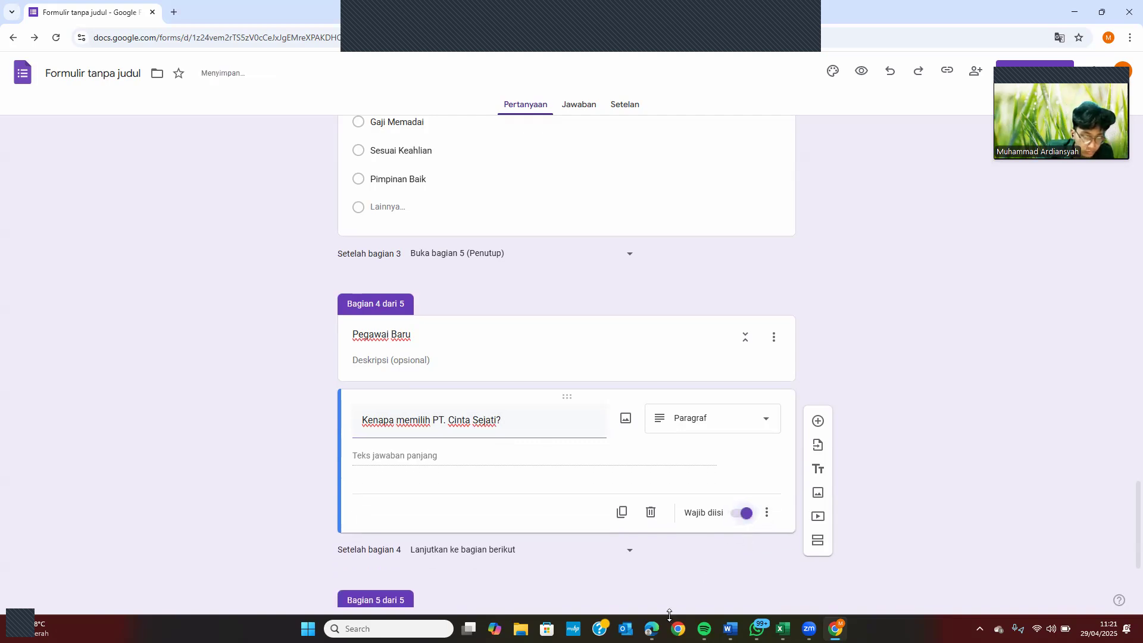
key(alt+Tab)
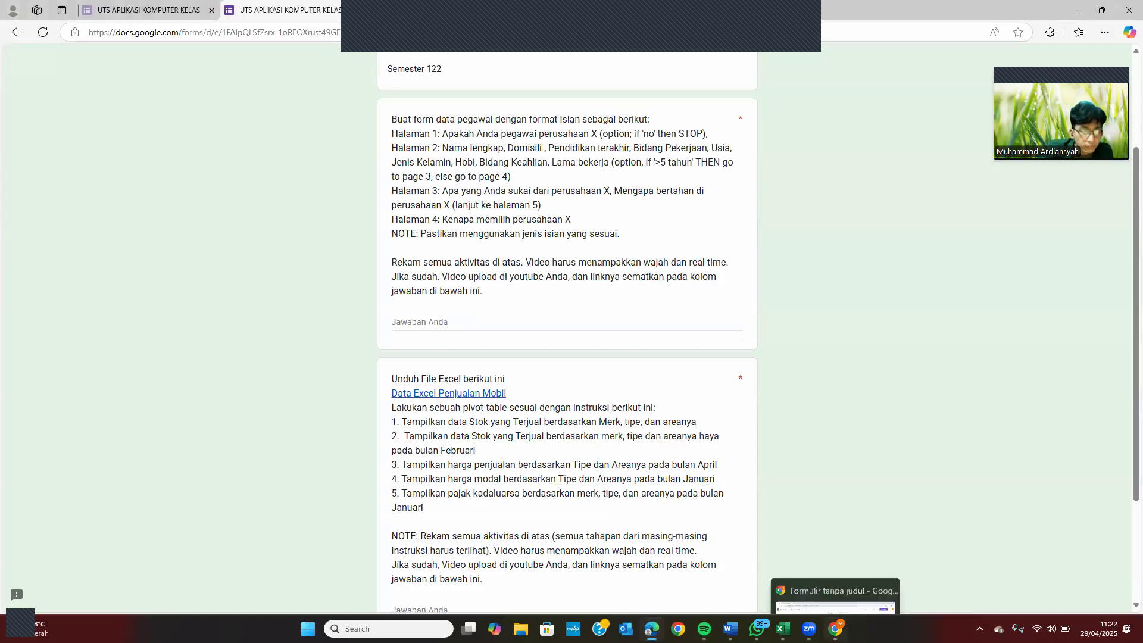
Return to the Google Forms editor window from the taskbar
click(835, 629)
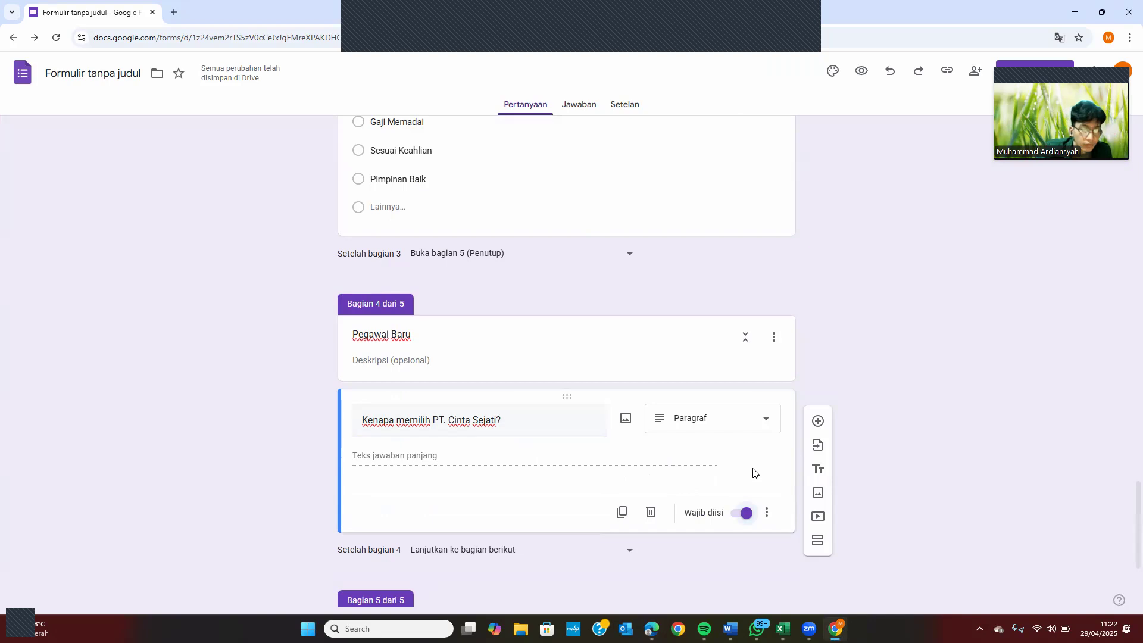
Add a required Penutup question 'Saya telah mengisi formulir tersebut…' with the single option Ya
click(465, 556)
click(755, 504)
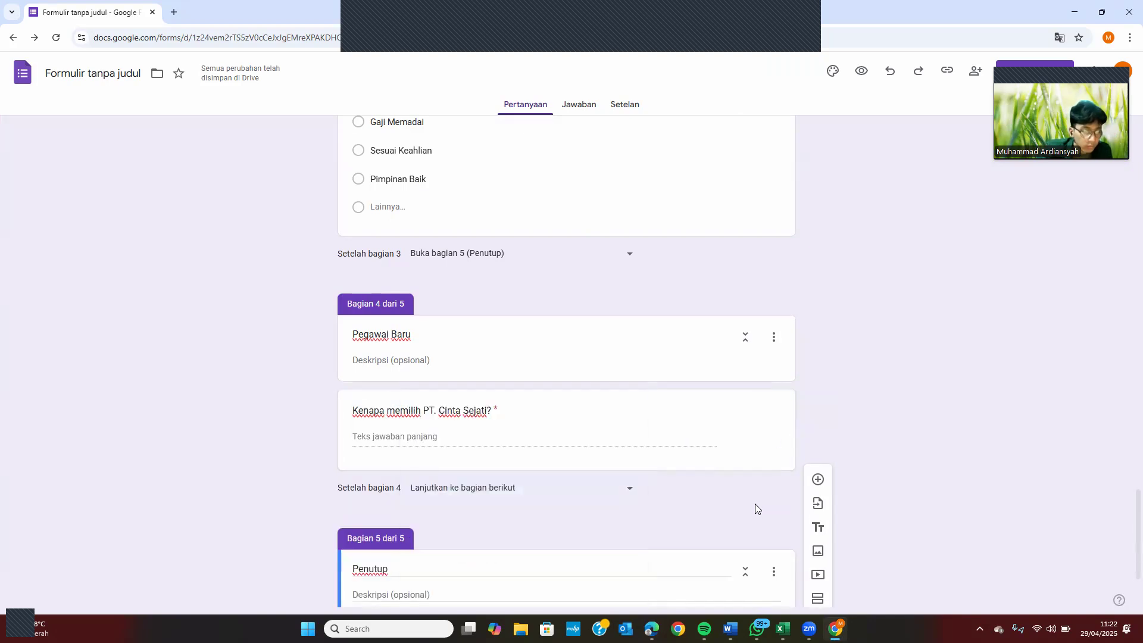
click(818, 479)
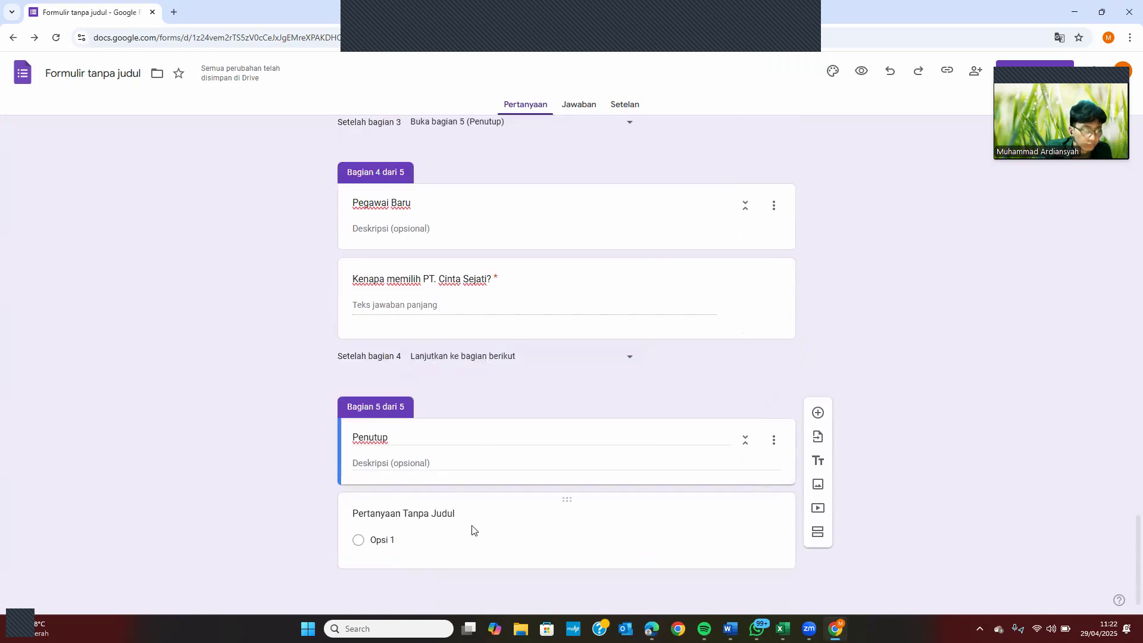
click(450, 508)
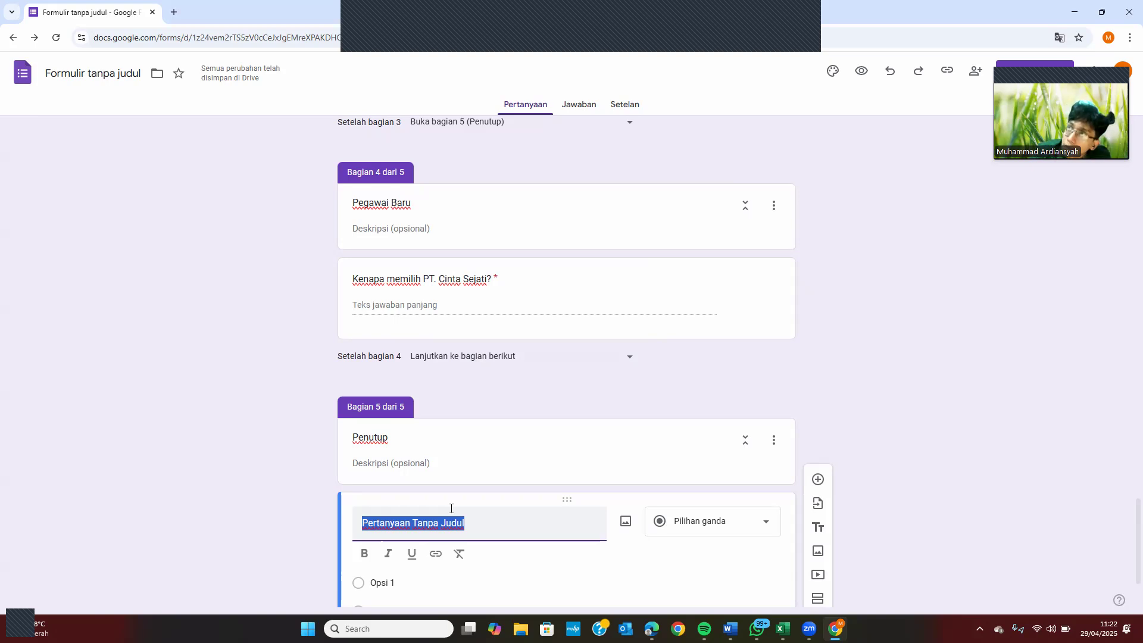
text(Saya)
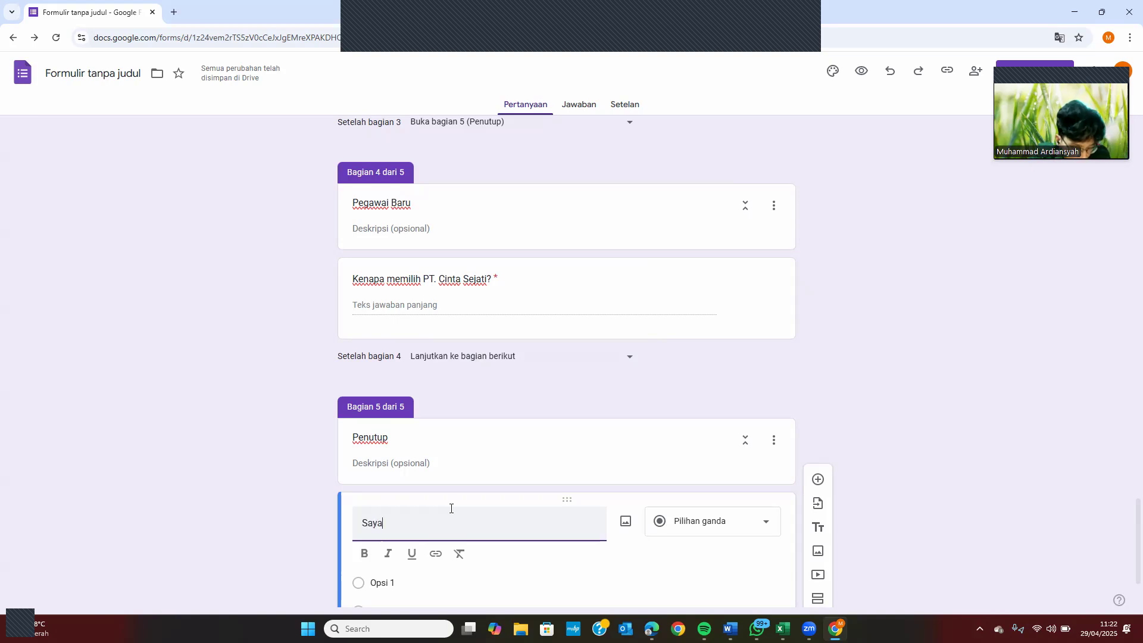
text( telah)
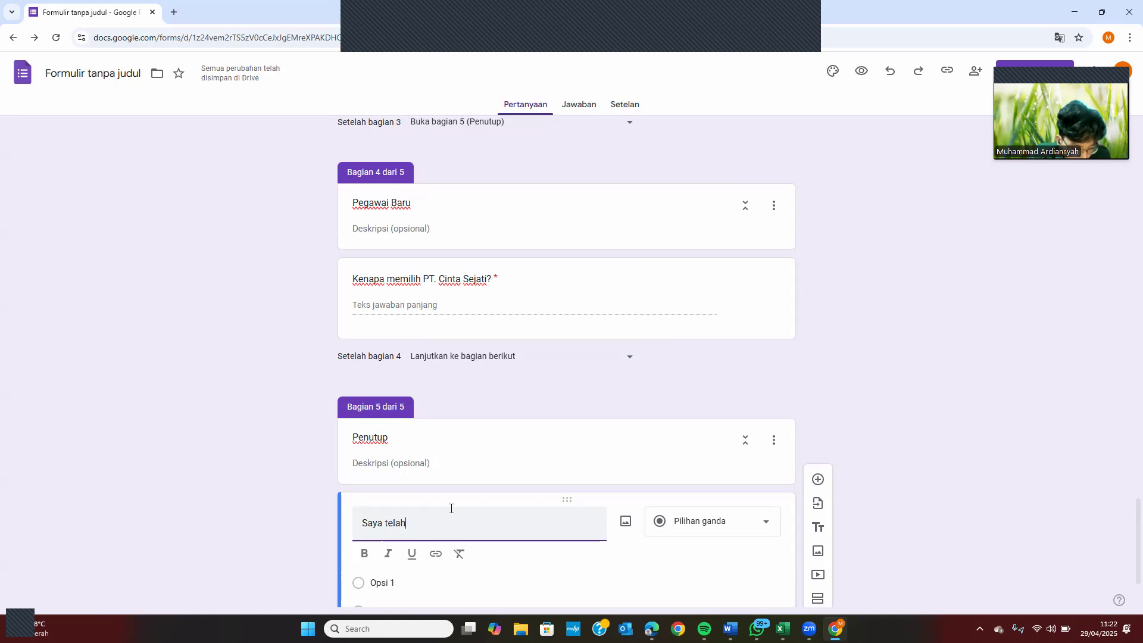
text( mengisi)
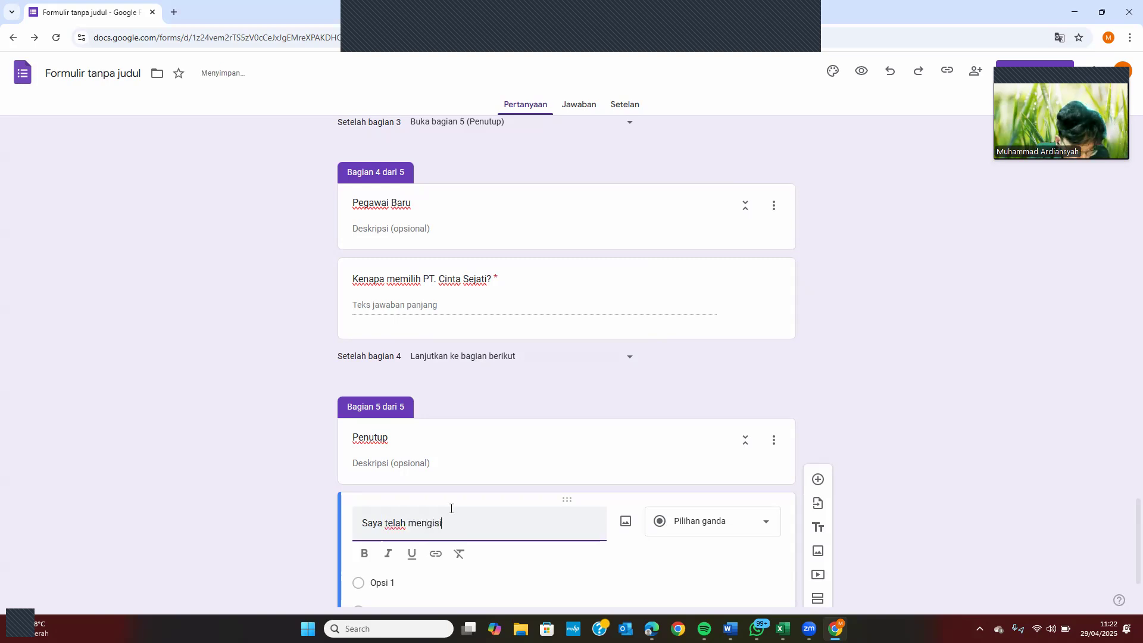
text( formul)
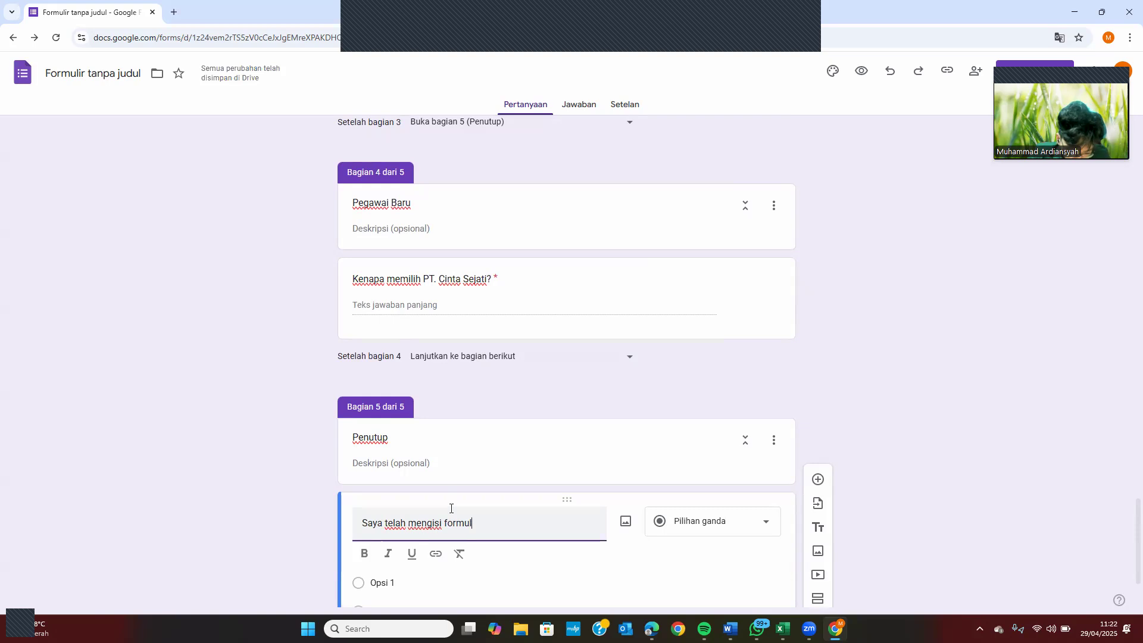
text(ir ters)
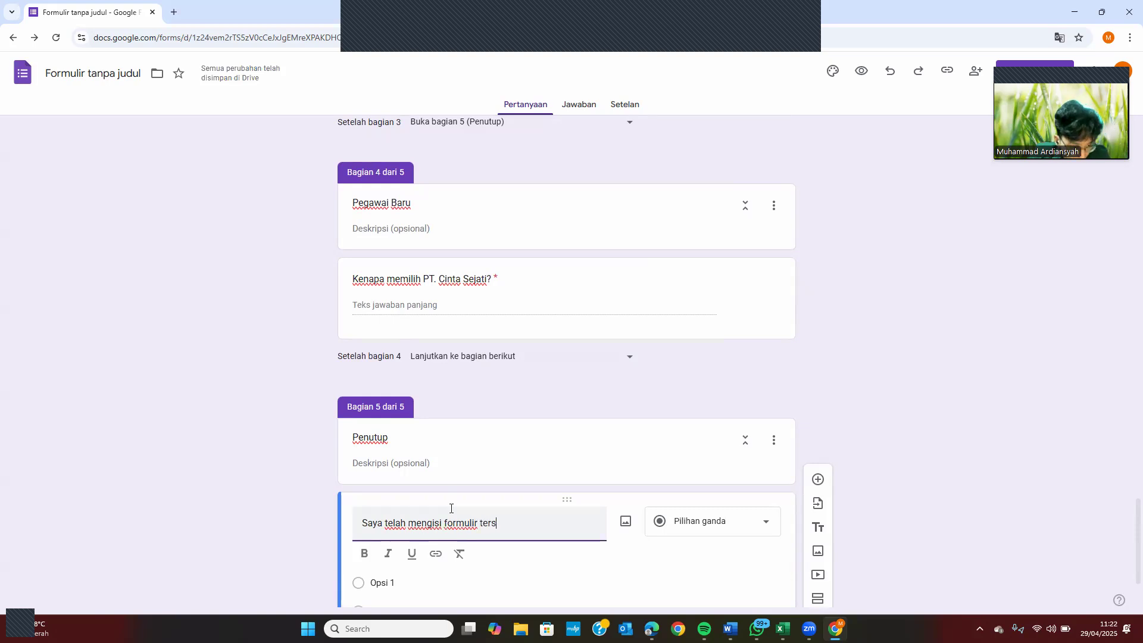
text(ebut d)
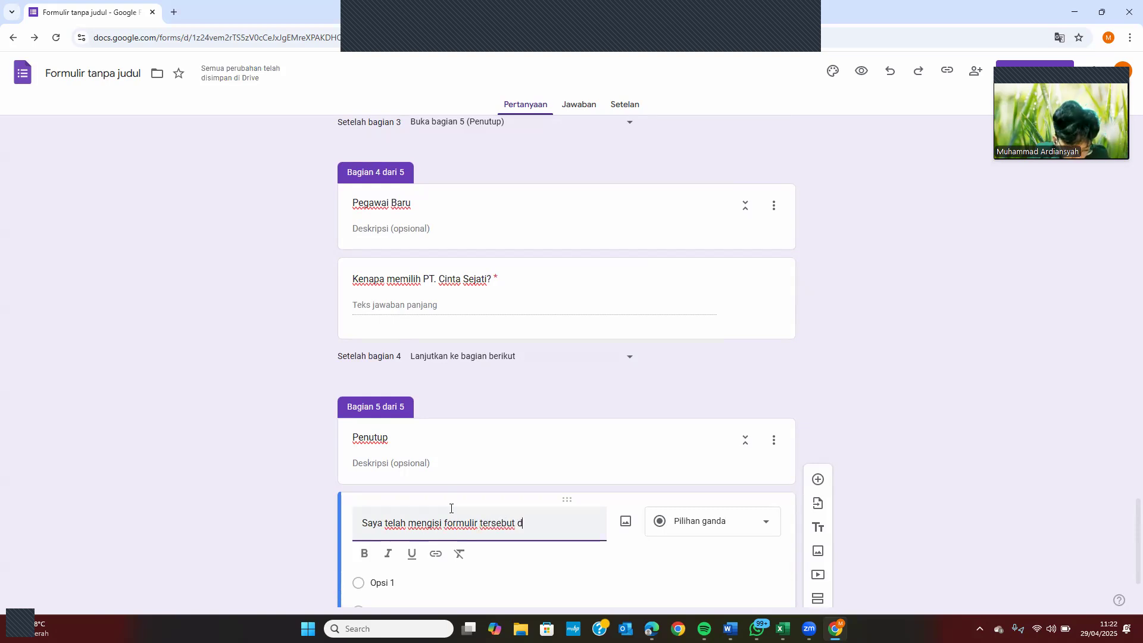
text(engan benar)
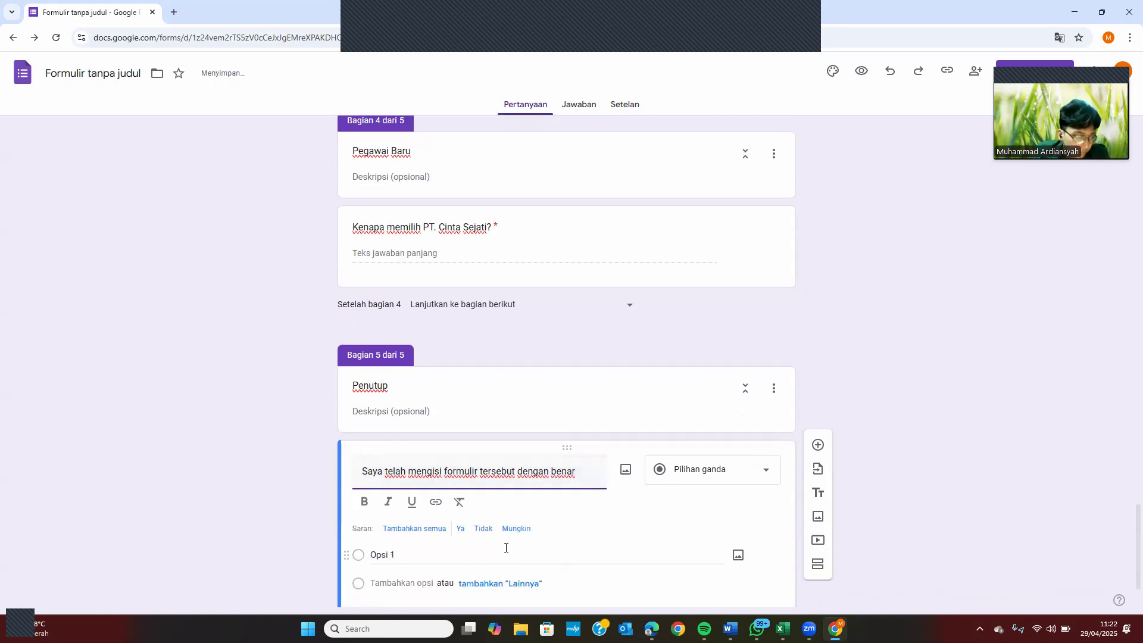
click(446, 551)
text(Ya)
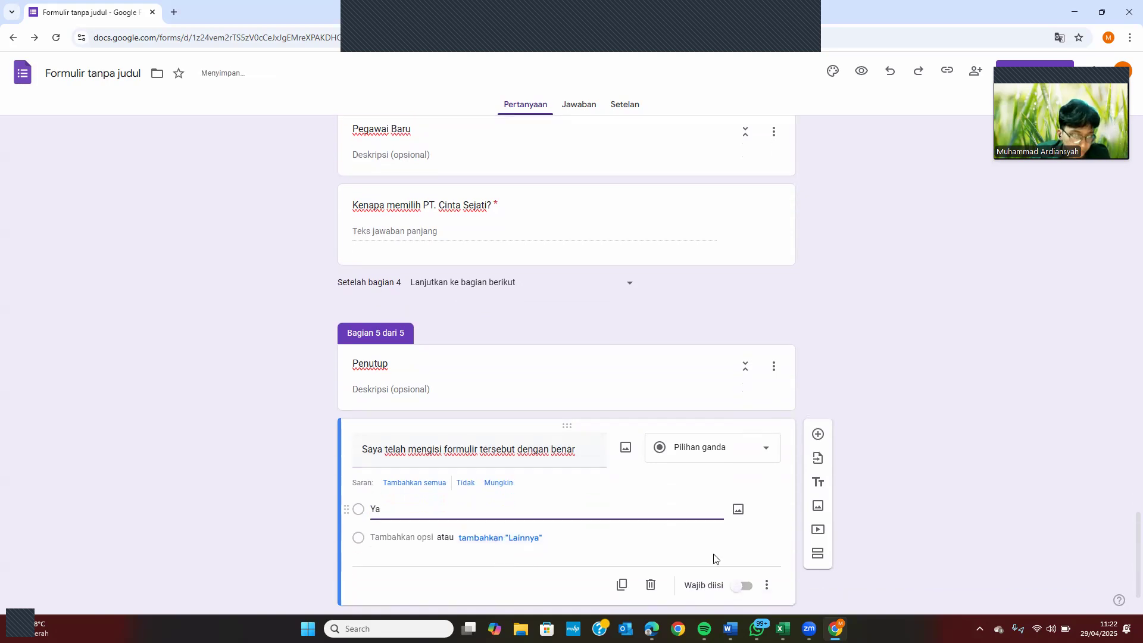
click(748, 589)
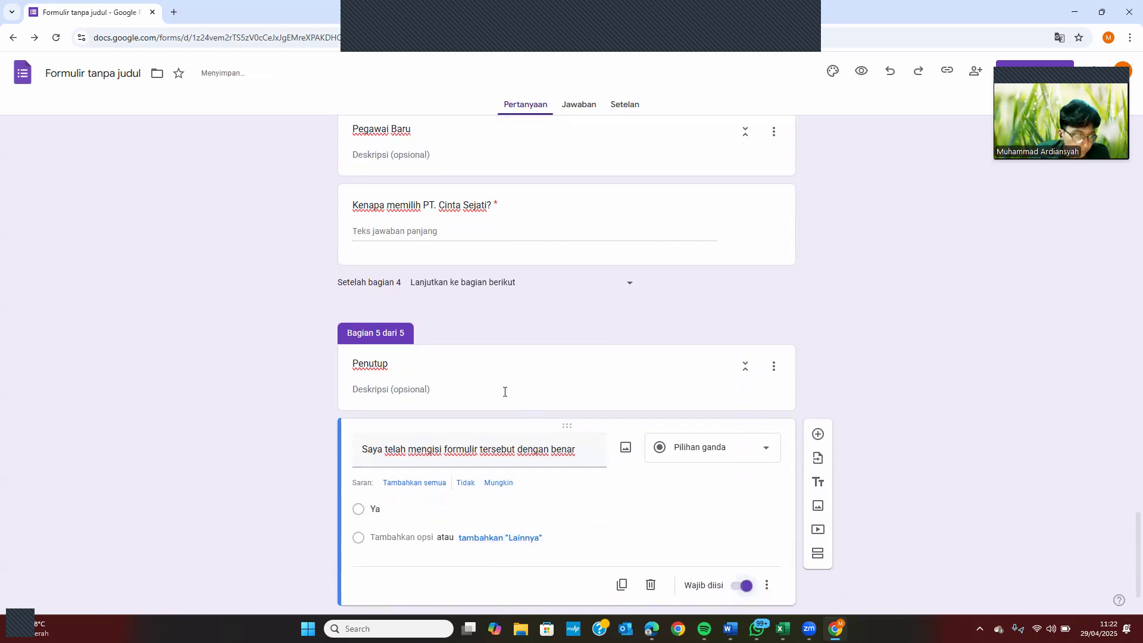
Give Penutup the description 'Terima kasih telah bersedia mengisi form dengan baik dan jujur' and publish
click(504, 392)
text(Terima )
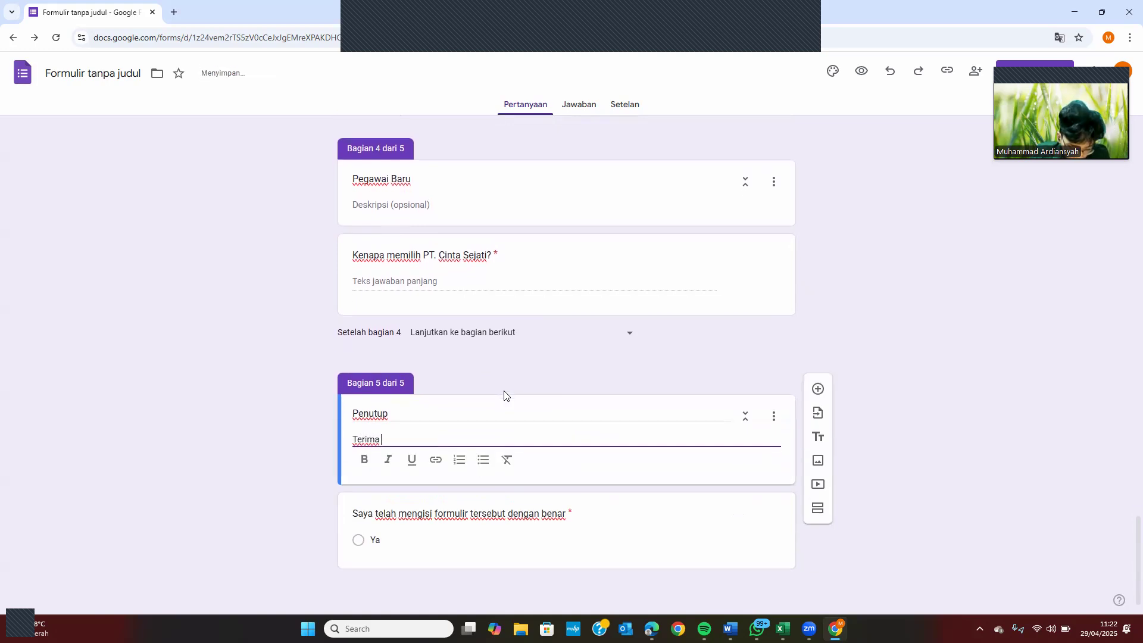
text(kasih telah bersedia mengisi form)
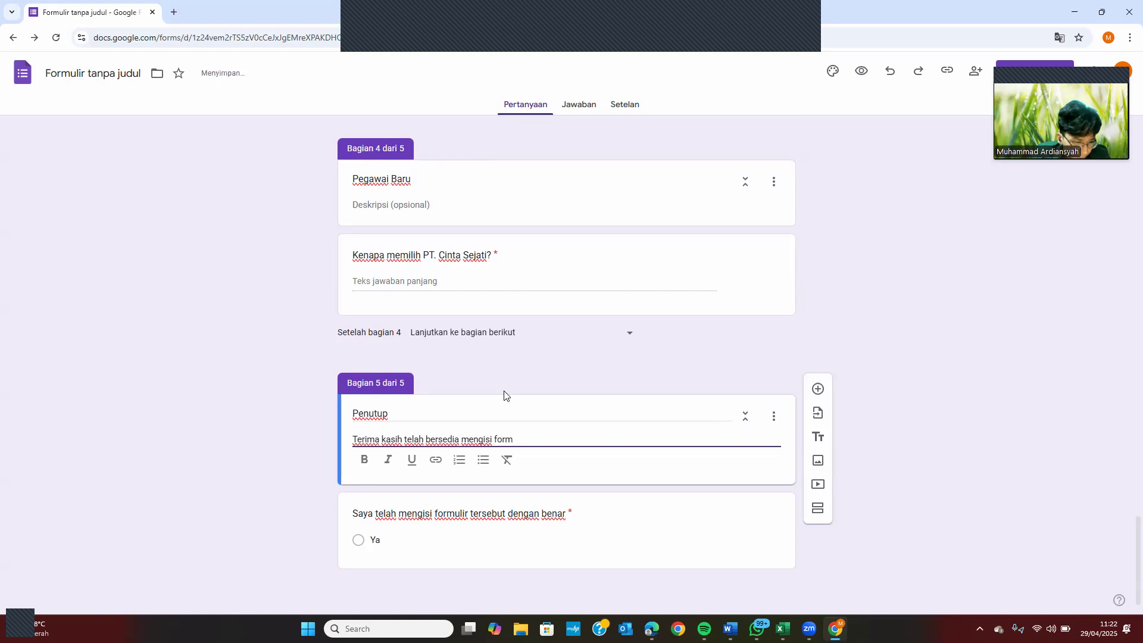
text( dengan baik dan jujur)
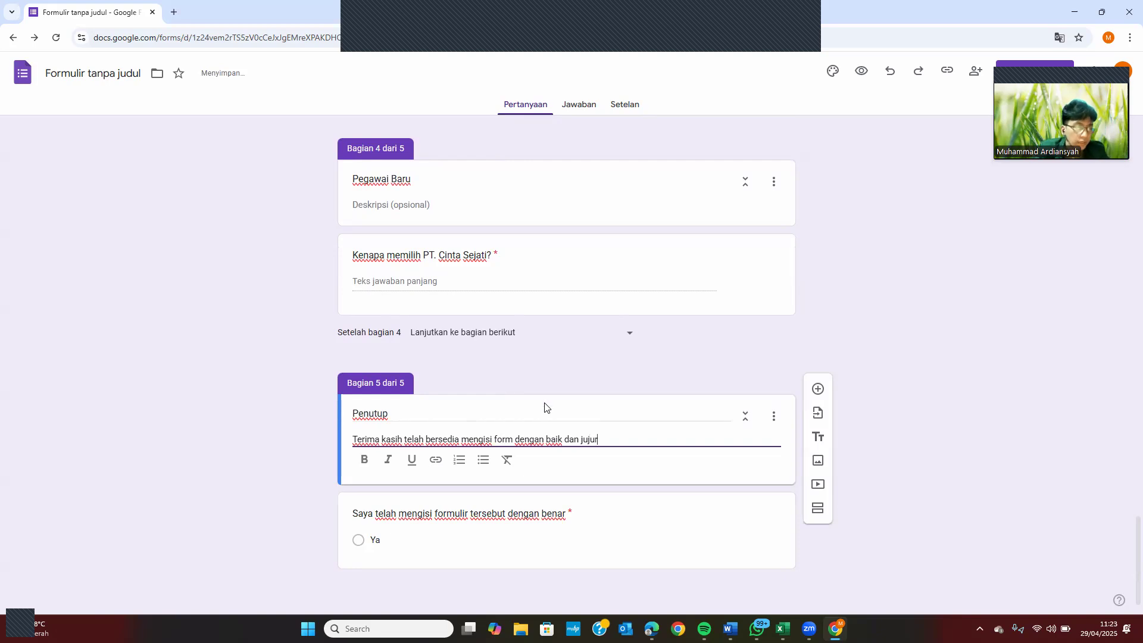
scroll(545, 406, up, 20)
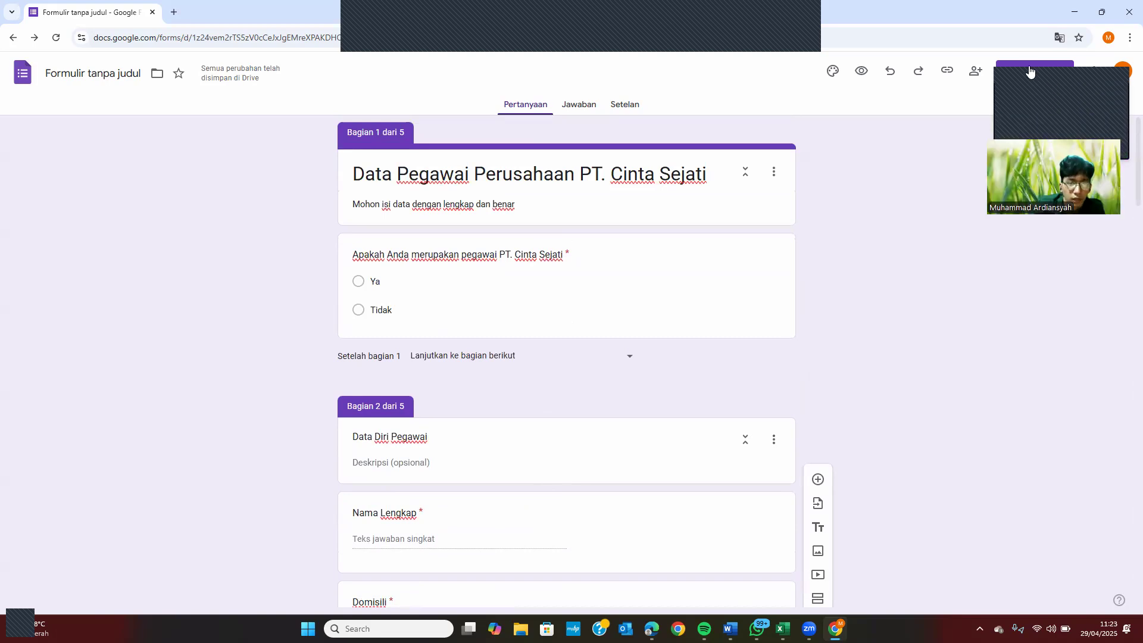
click(1029, 72)
click(661, 251)
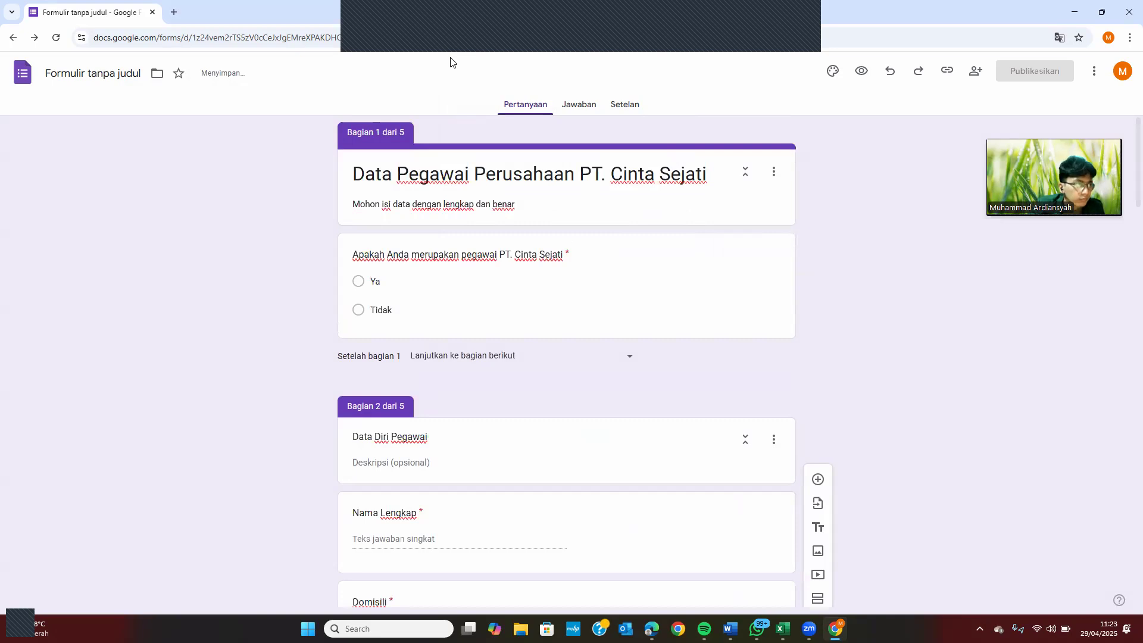
Search the pasted form-building prompt in a new tab, then close the results tab
click(174, 13)
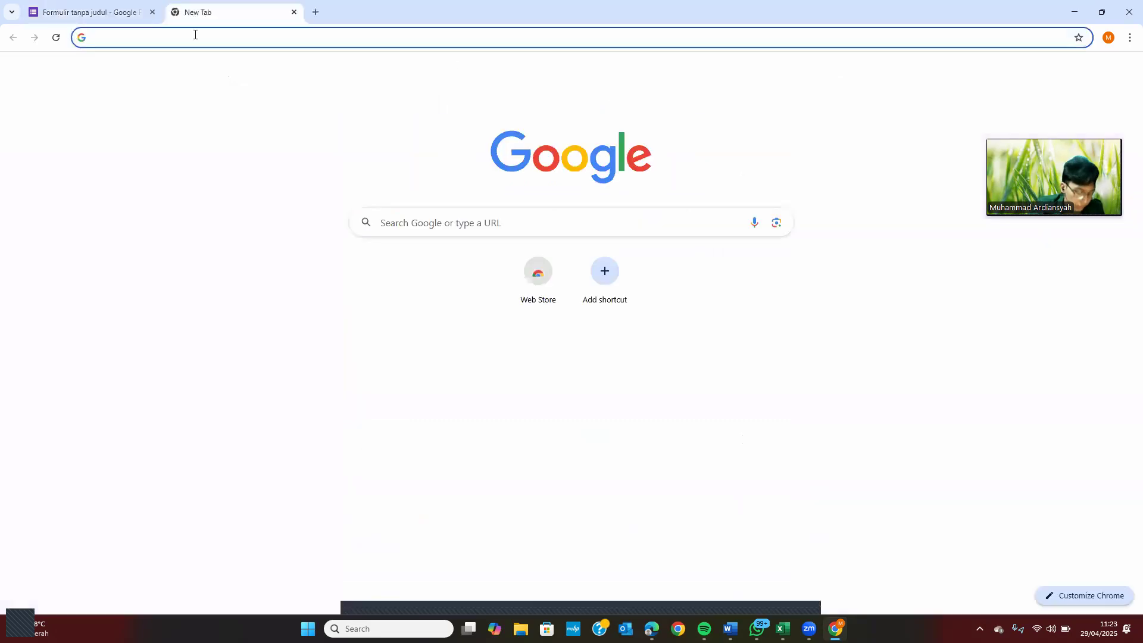
key(ctrl+v)
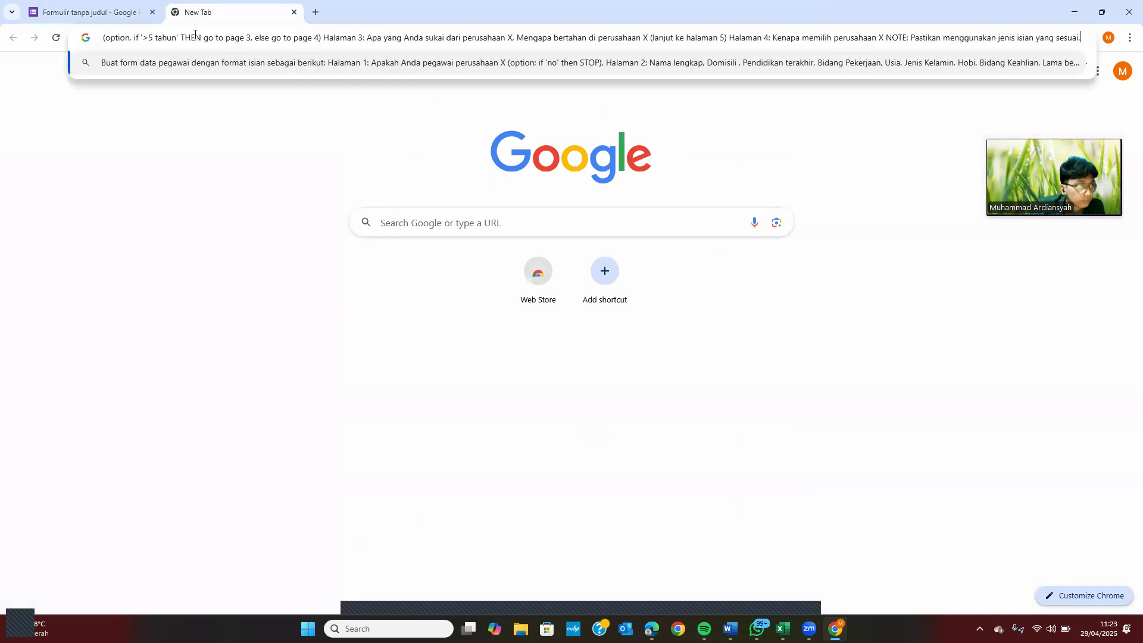
key(Return)
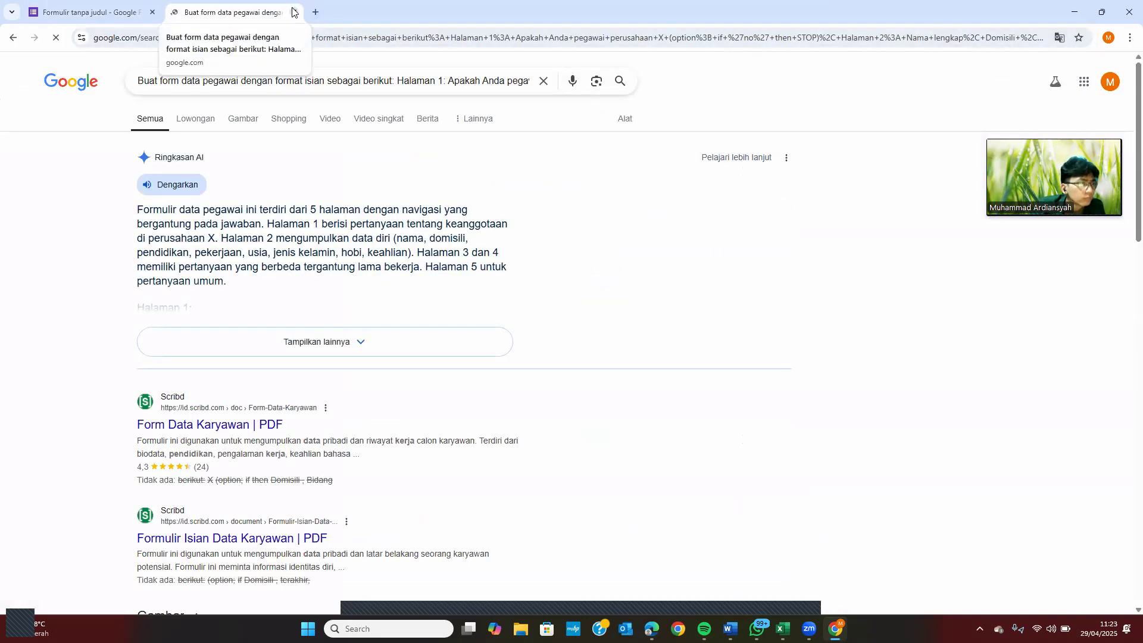
click(295, 12)
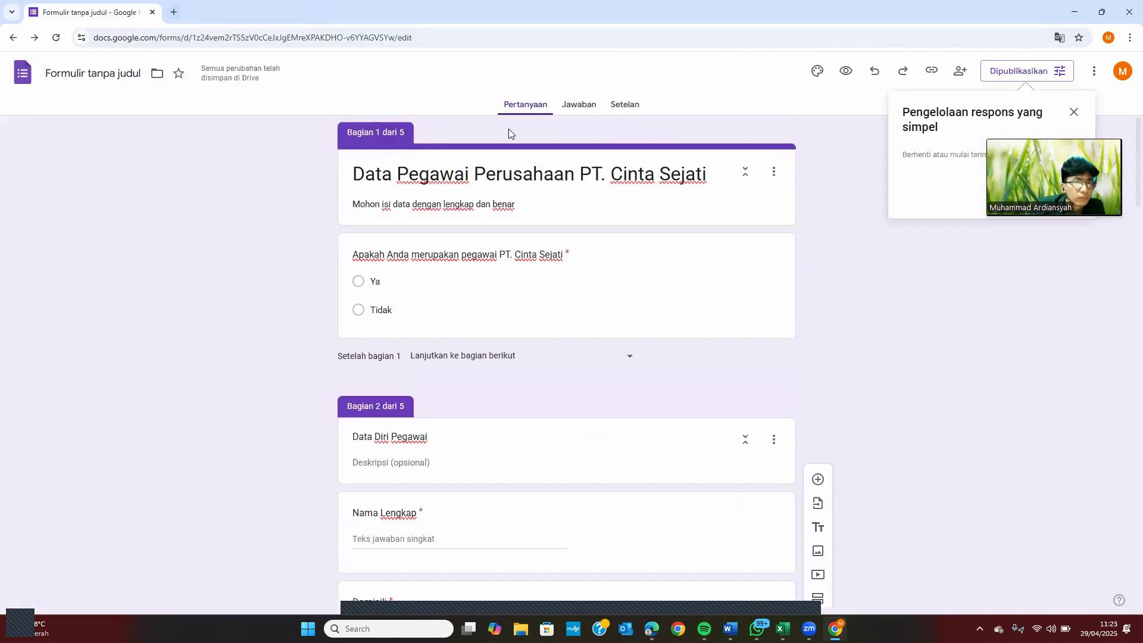
Save the published form's options and paste the clipboard prompt into a new tab's address bar
click(1038, 72)
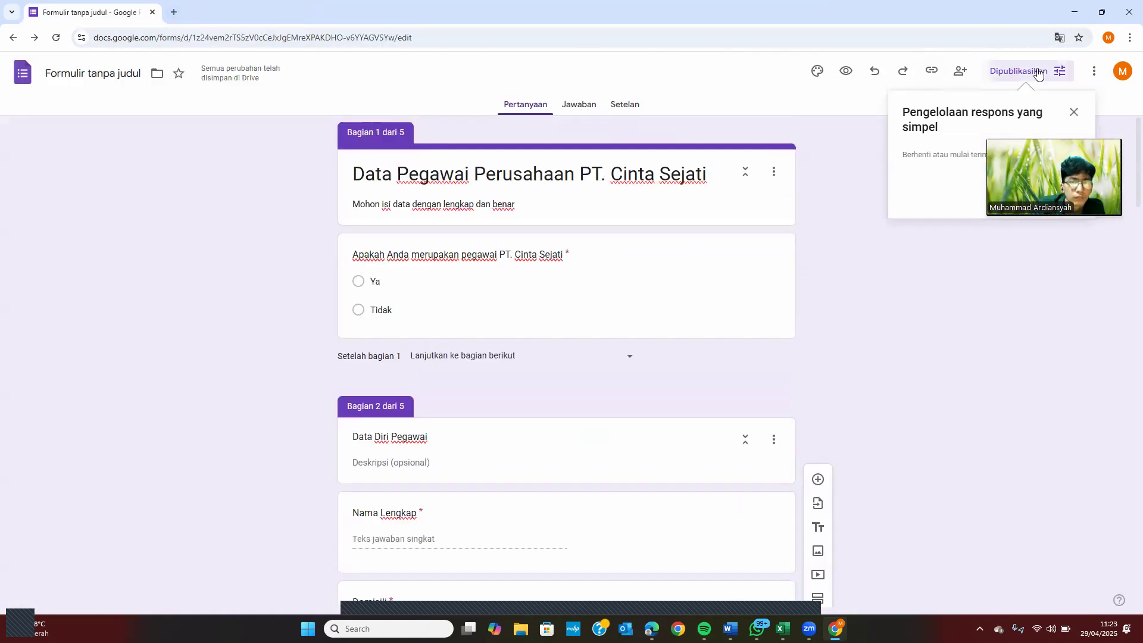
click(685, 253)
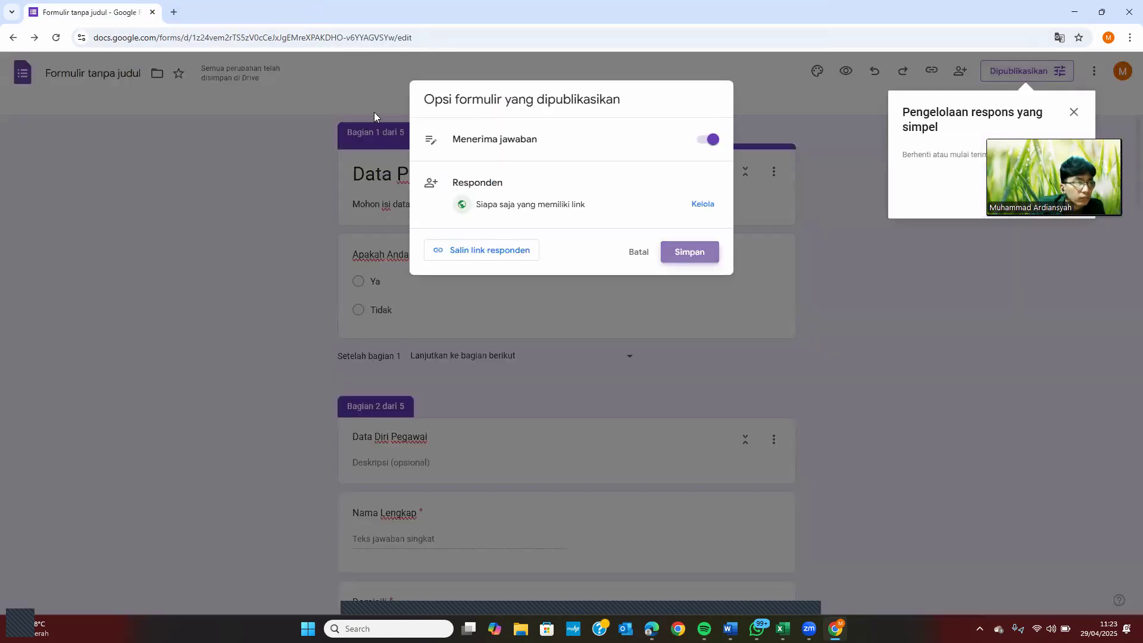
click(170, 11)
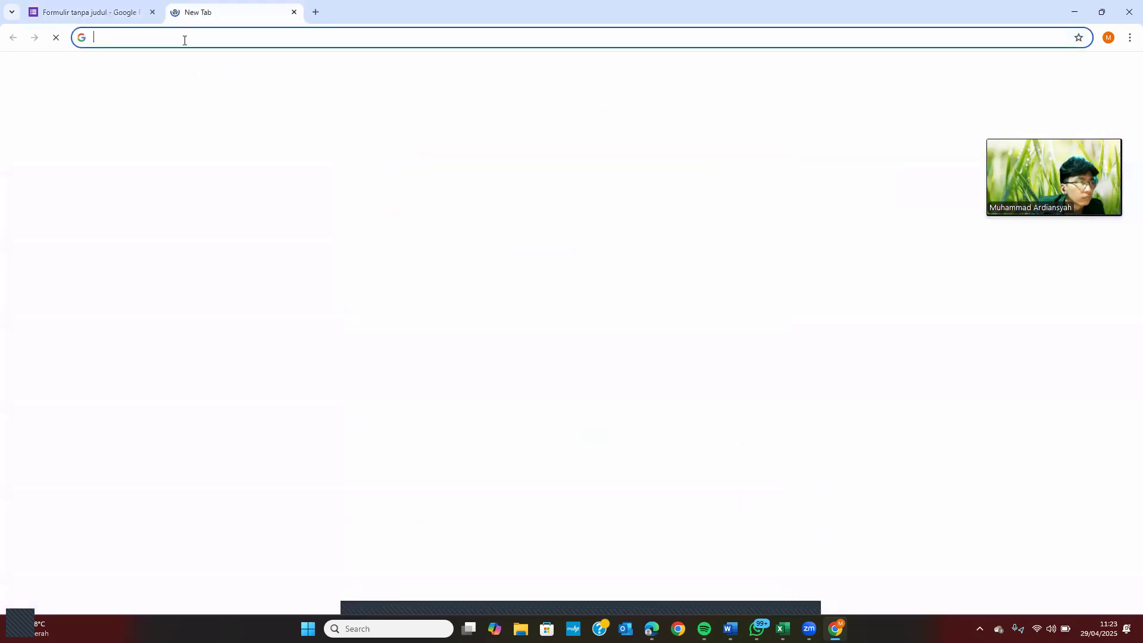
key(ctrl+v)
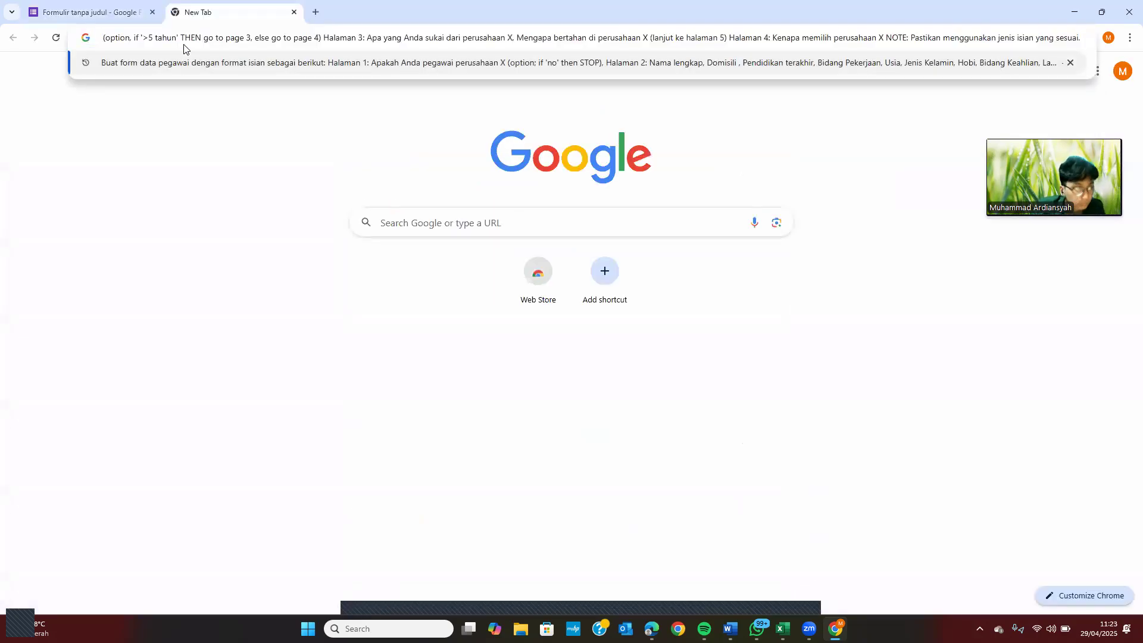
Run the pasted search, close its tab, and copy the form's responder link to the clipboard
key(Return)
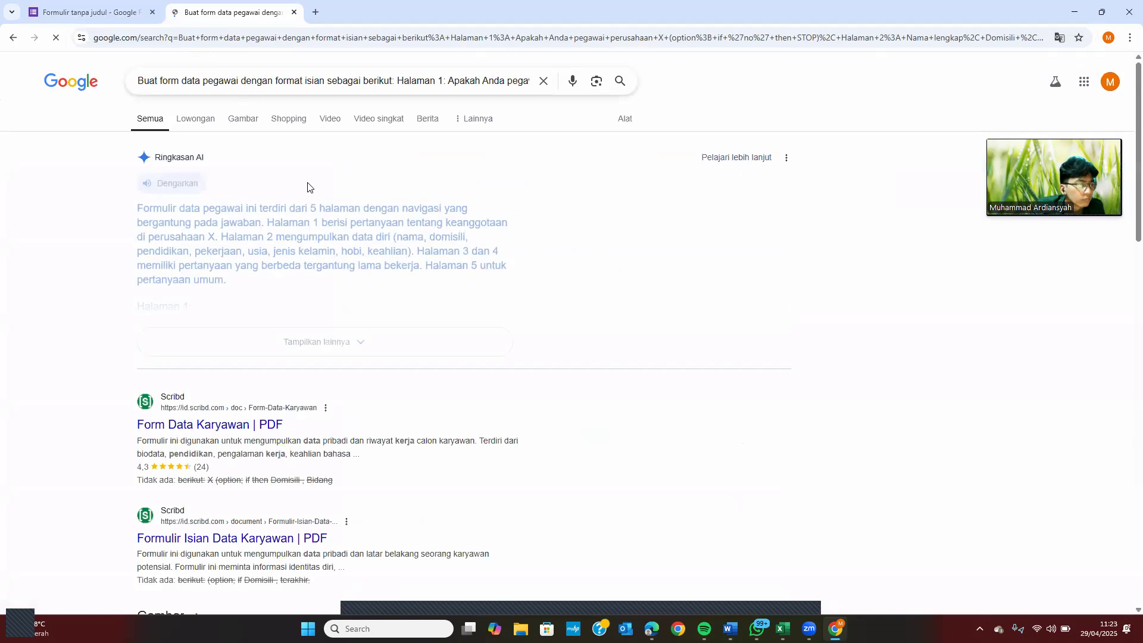
click(293, 12)
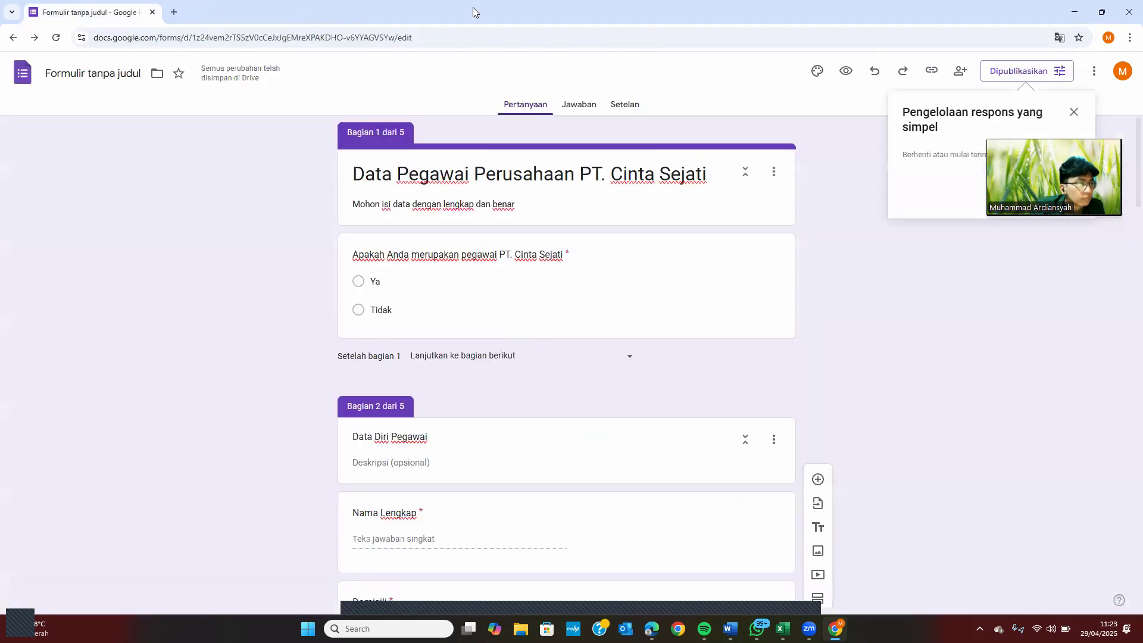
click(1048, 73)
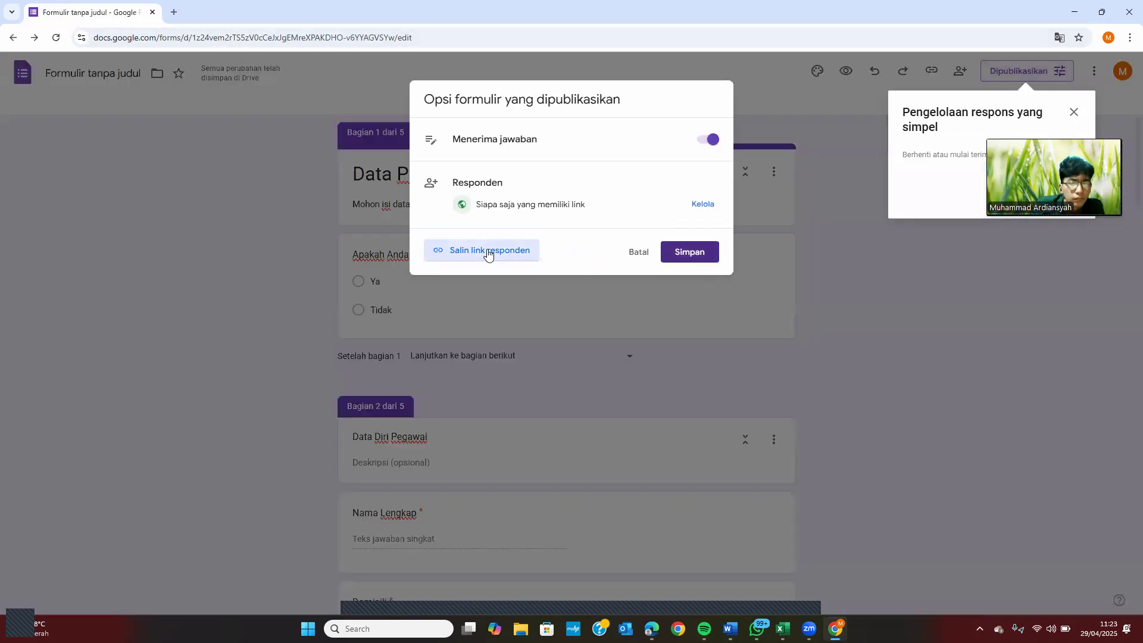
click(487, 252)
click(594, 327)
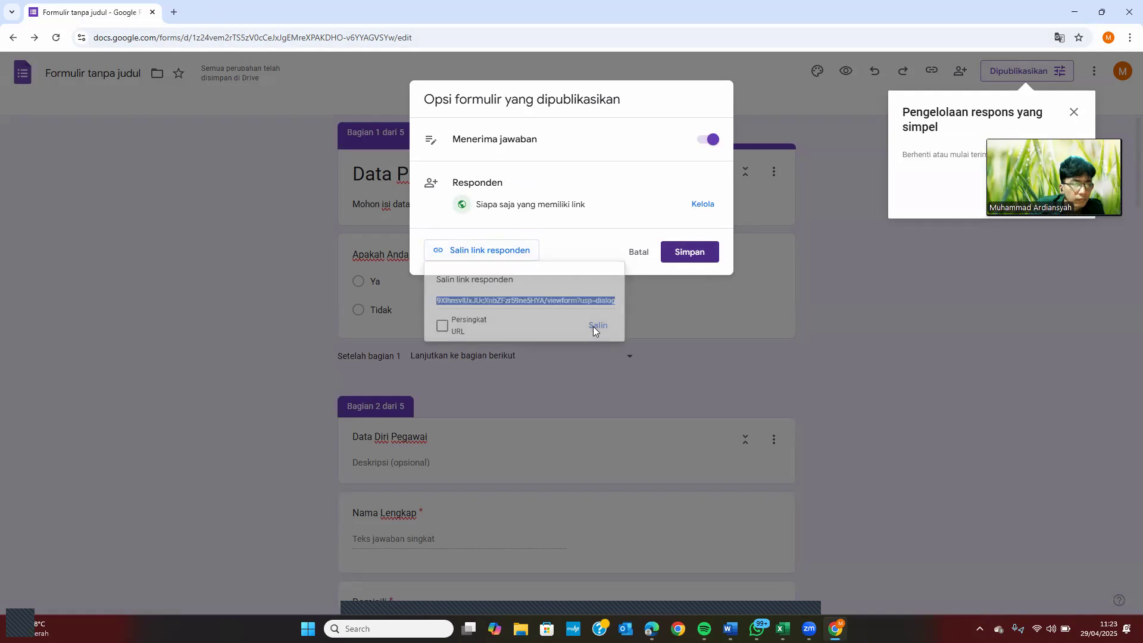
Load the copied responder link in a new browser tab
click(172, 14)
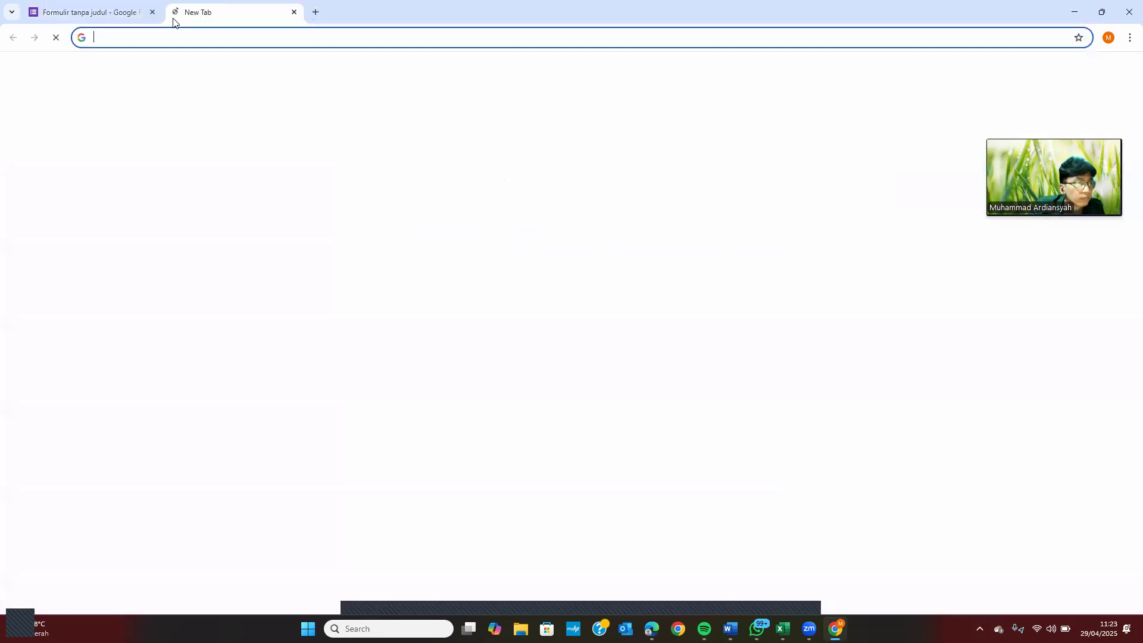
text(https://docs.google.com/forms/d/e/1FAIpQLSfJ4KmWH4zDi9iHQAZ6b99XlhnsvlUxJUcXnbZFzr59ne5HYA/viewform?usp=dialog)
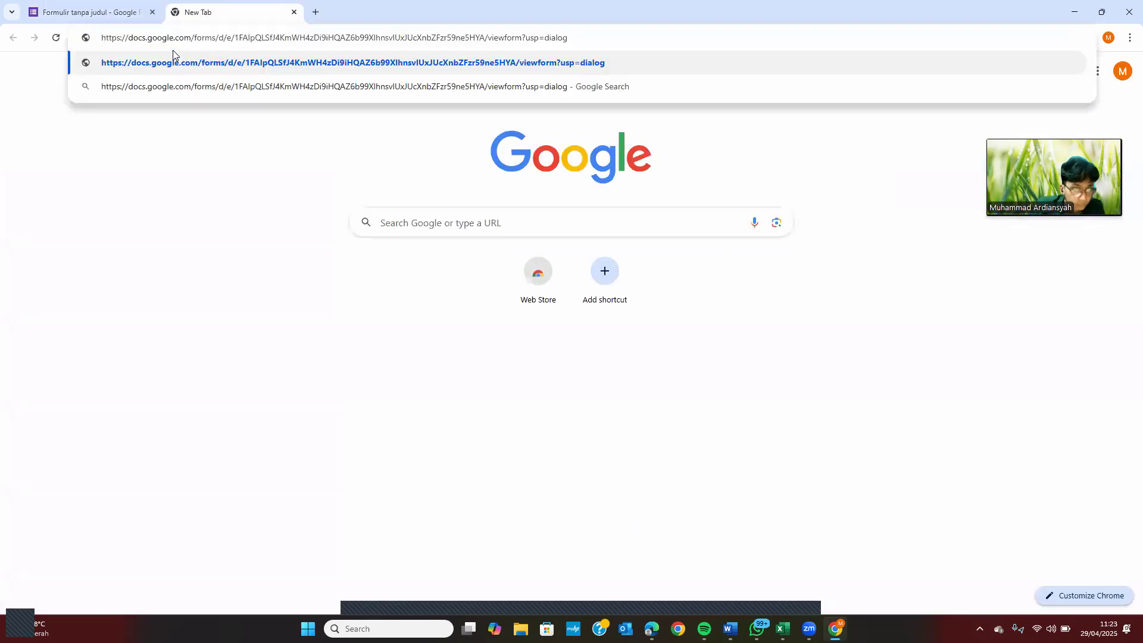
key(Return)
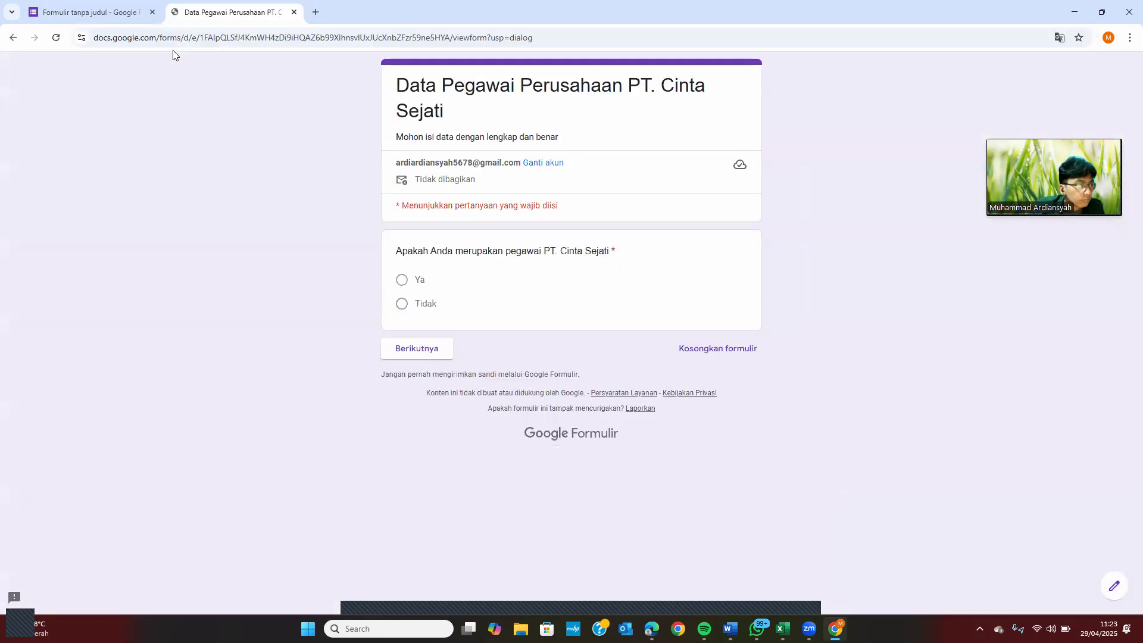
Answer Tidak, try submitting the Penutup section unanswered, then go back to the first section
click(402, 281)
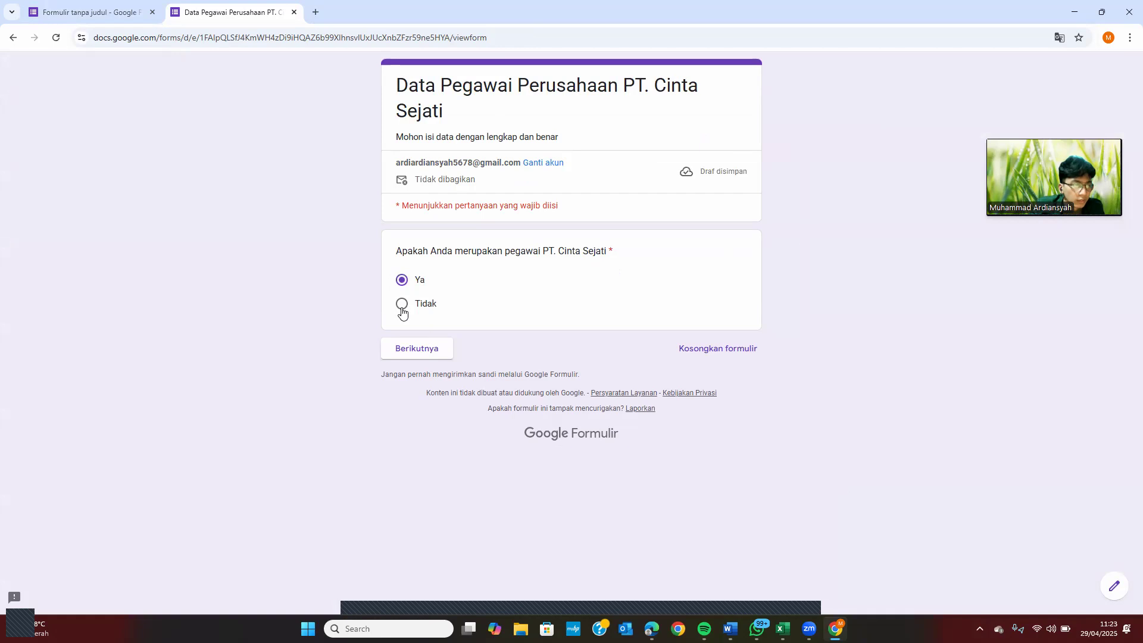
click(402, 305)
click(404, 349)
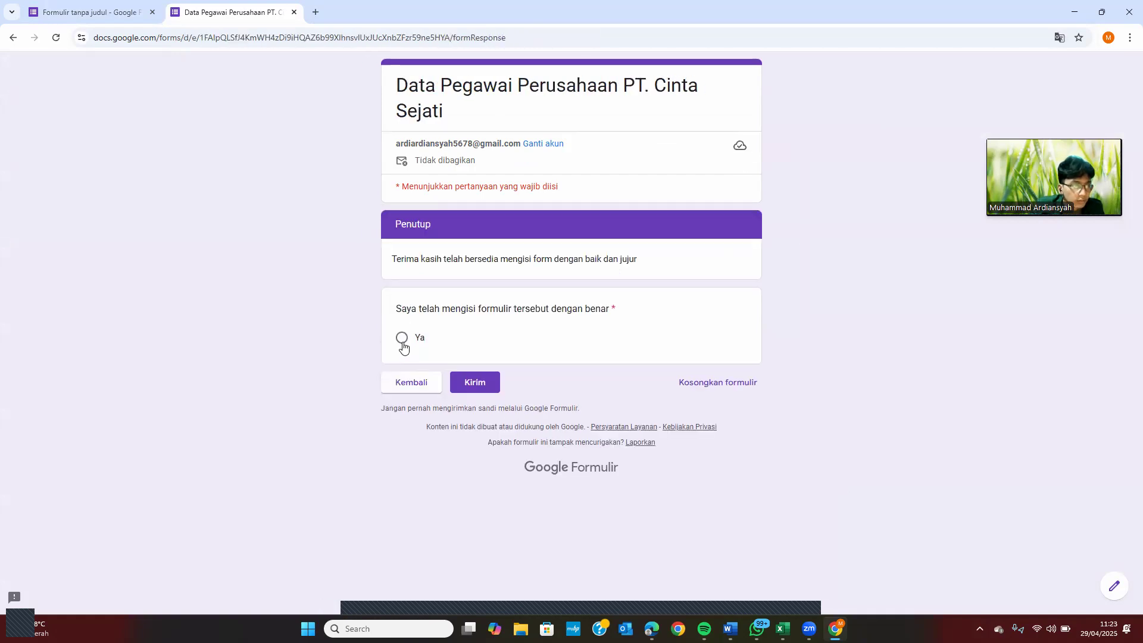
click(465, 384)
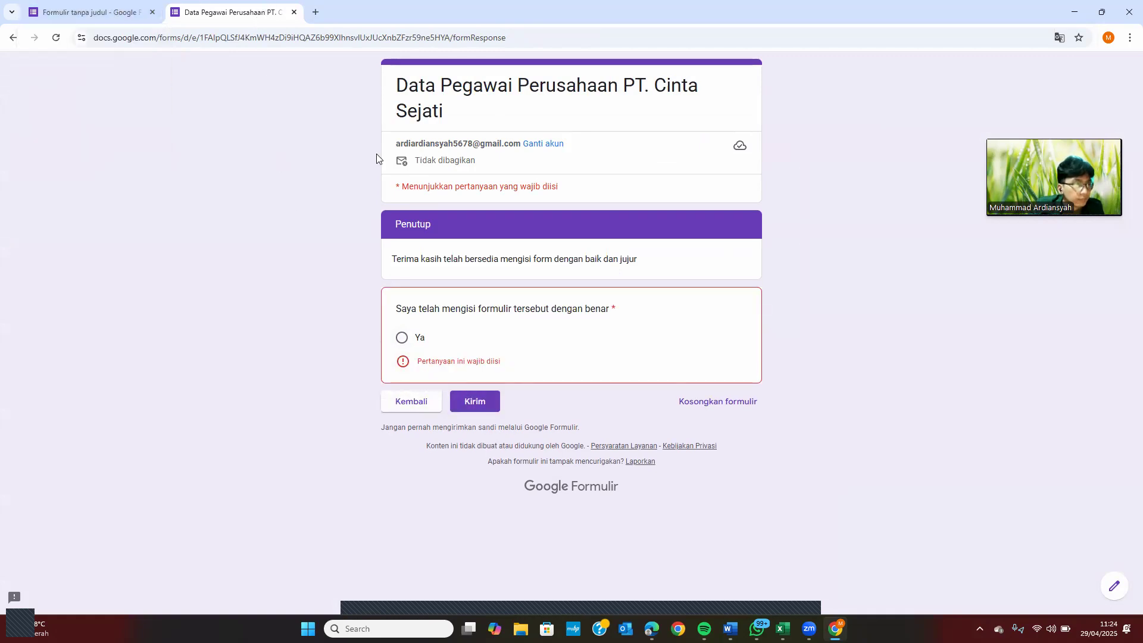
click(13, 38)
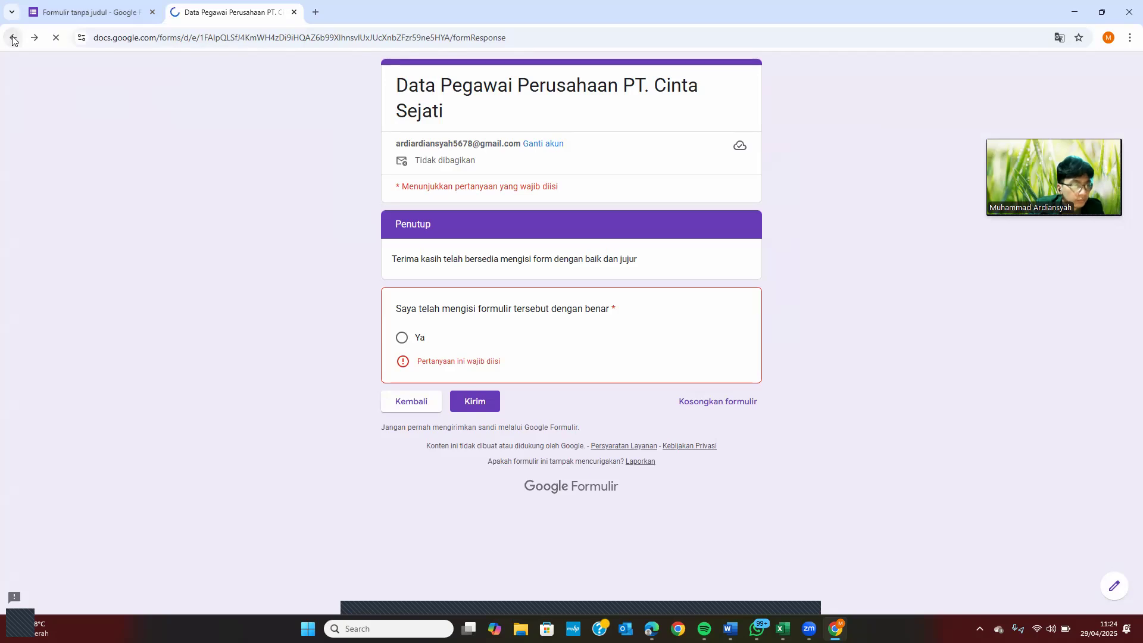
Answer Ya, then enter the respondent's name, domicile, and S3 as last education
click(401, 280)
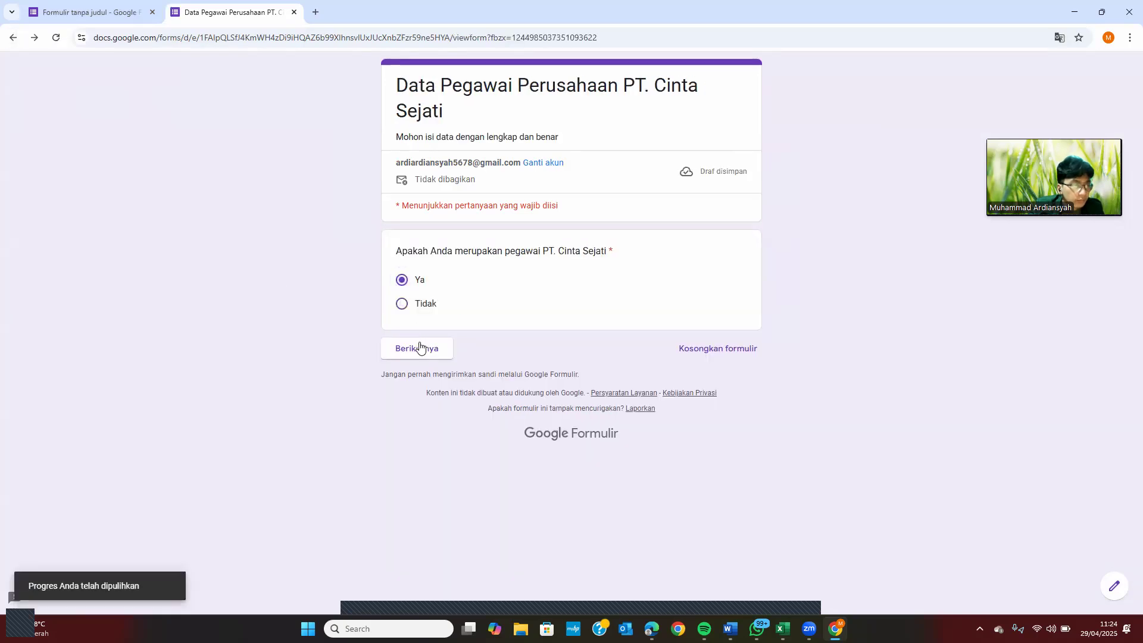
click(419, 351)
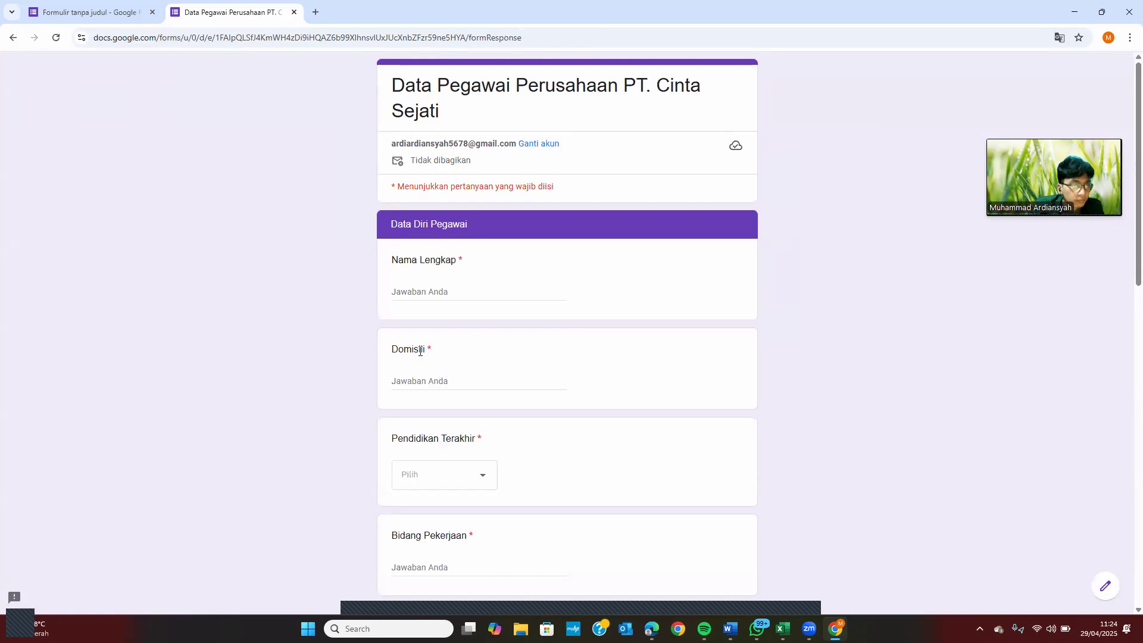
click(458, 294)
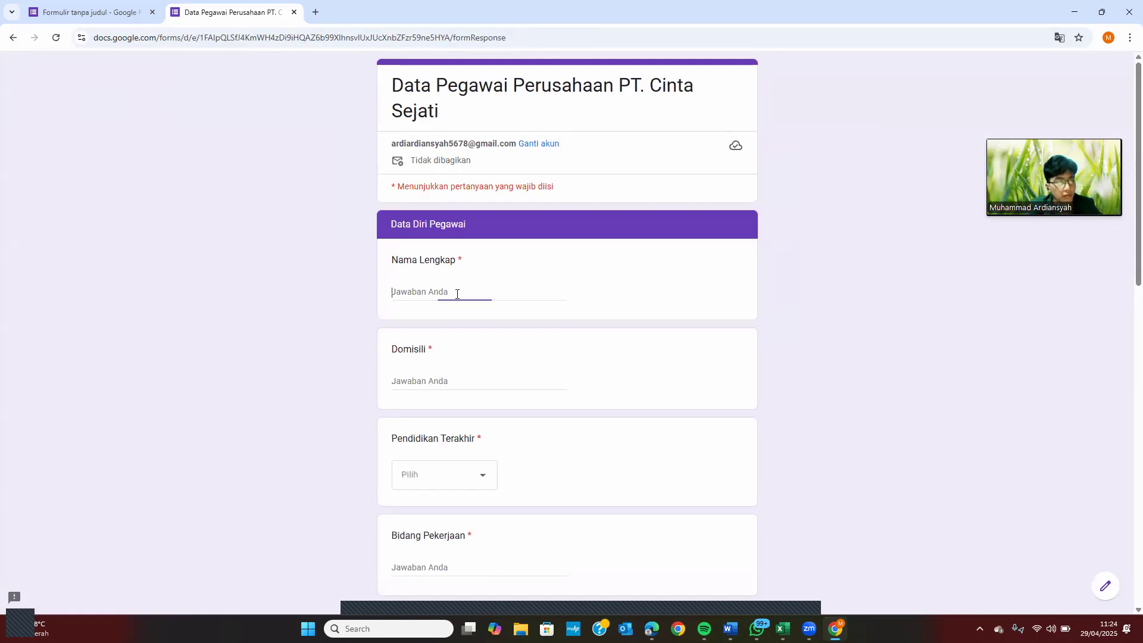
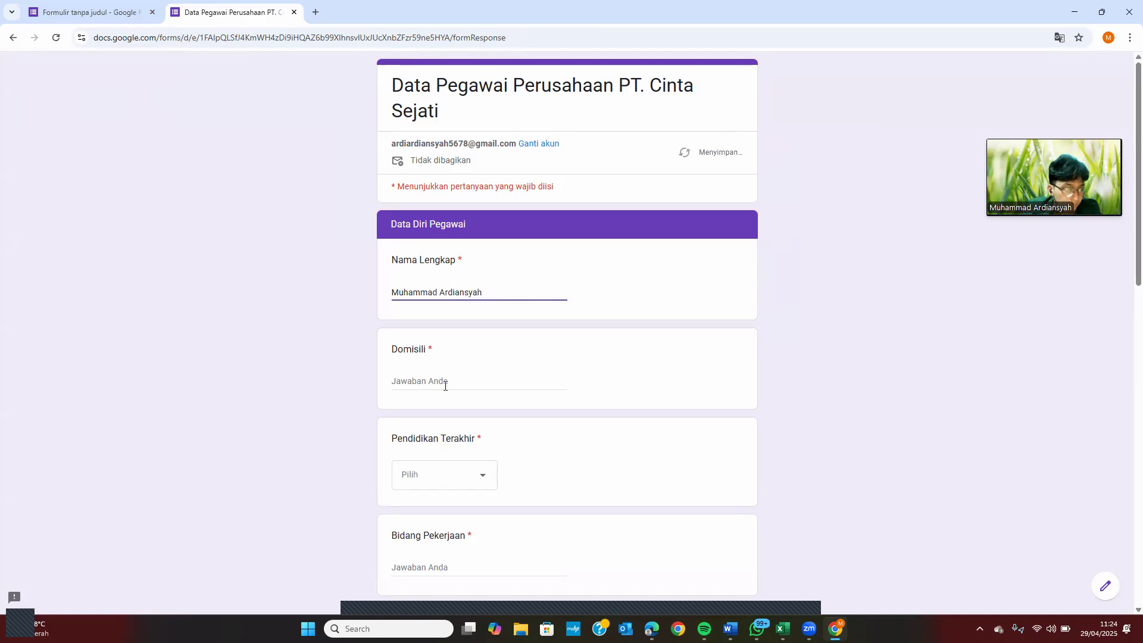
click(445, 386)
text(Jakarta Selatan)
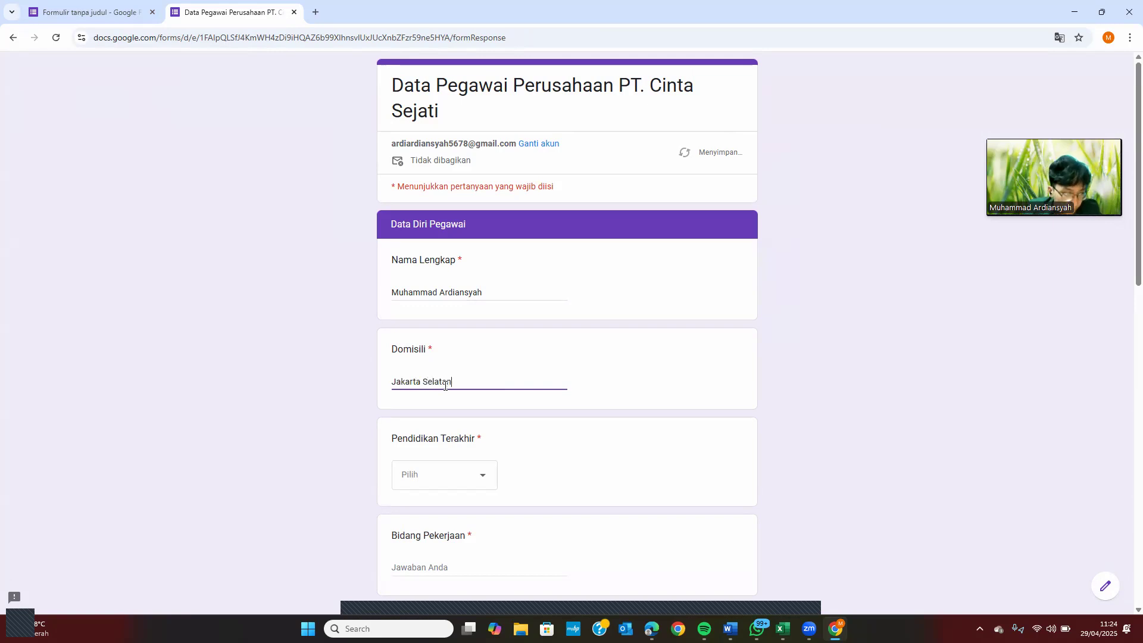
scroll(445, 386, down, 1)
click(455, 425)
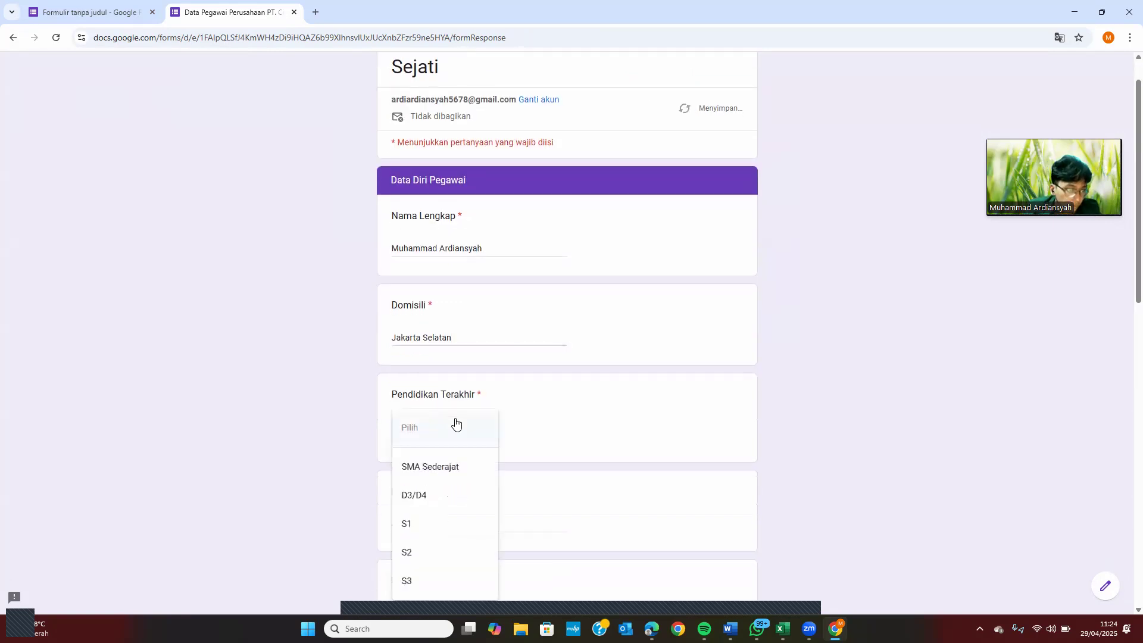
click(427, 580)
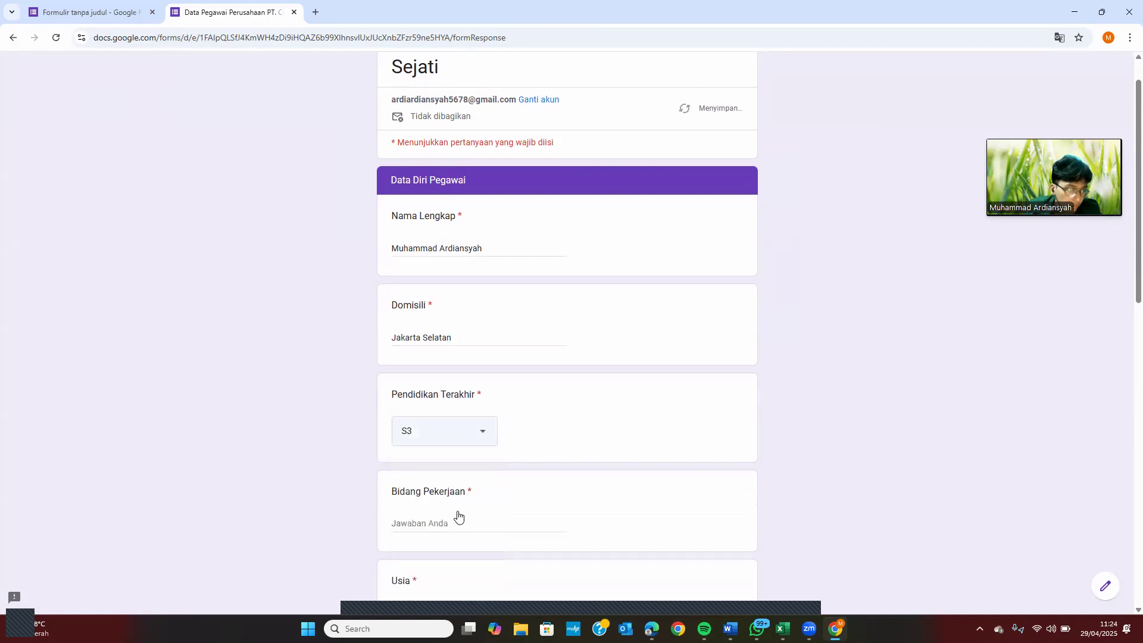
scroll(467, 498, down, 1)
Fill Bidang Pekerjaan with Marketing, age 20-25 tahun, gender Laki-laki, and hobby Beribadah
click(437, 470)
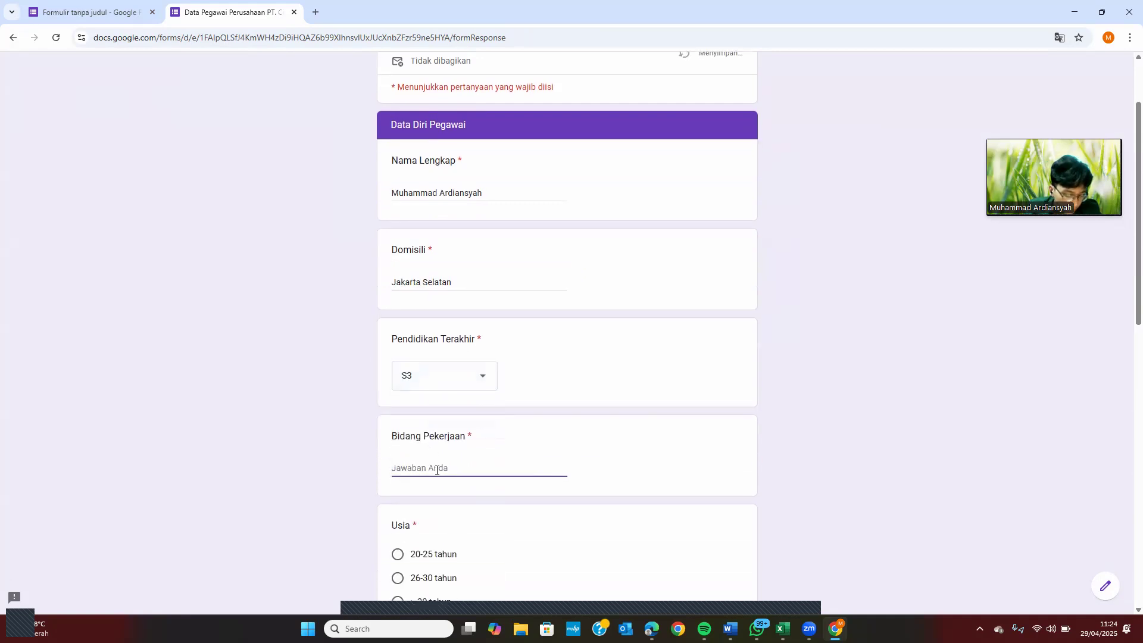
text(Marketing)
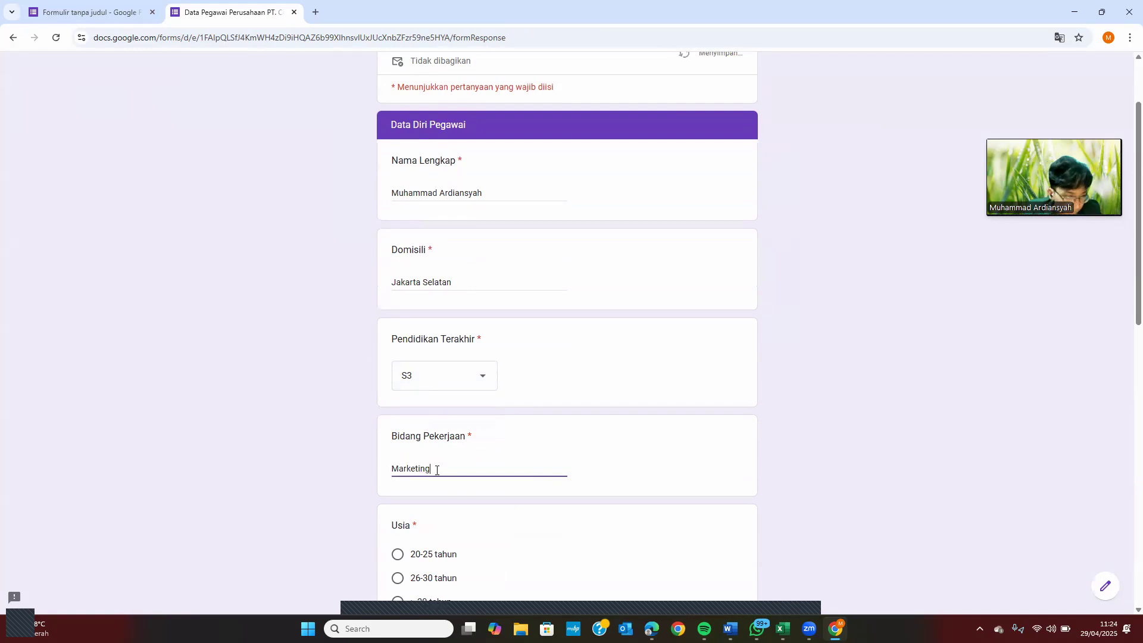
scroll(437, 470, down, 2)
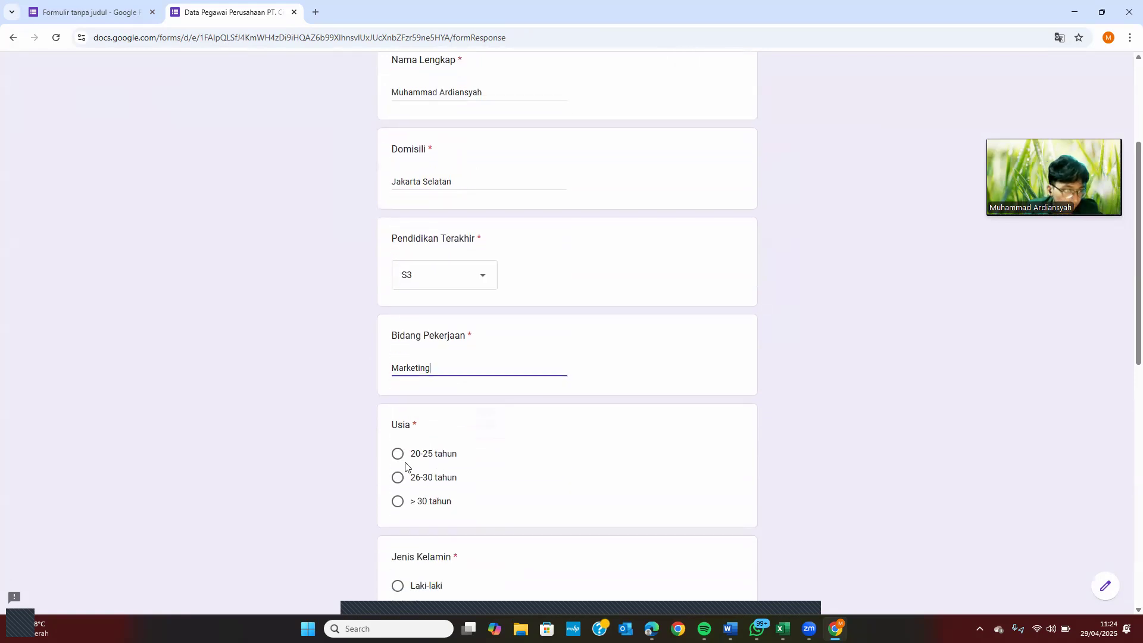
click(401, 459)
scroll(402, 461, down, 3)
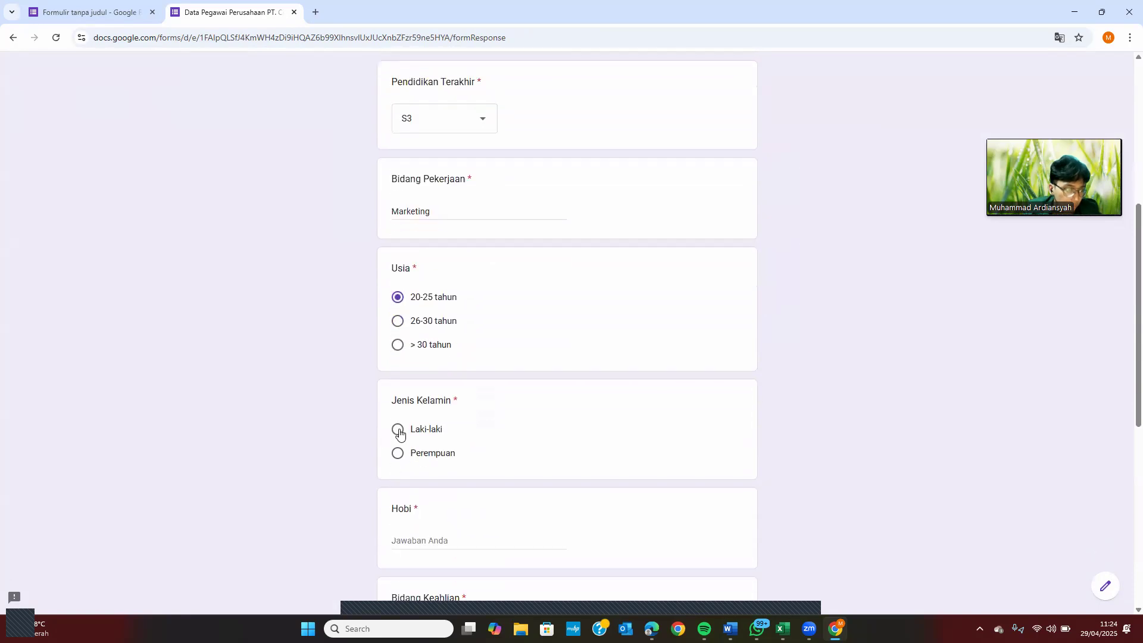
click(401, 433)
click(419, 537)
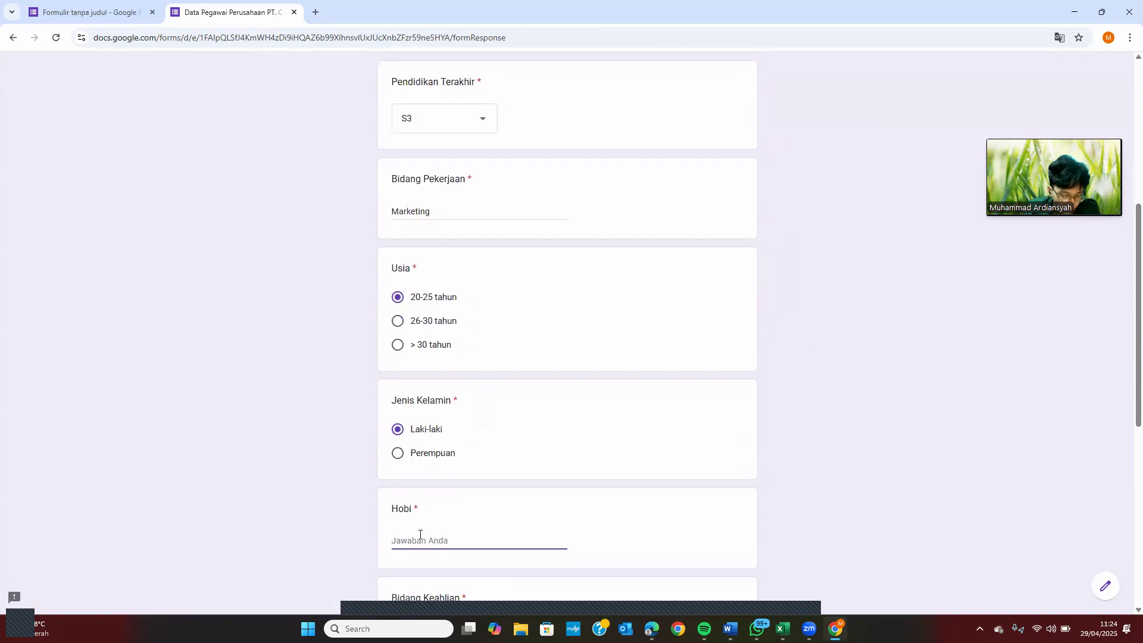
text(Beribadah)
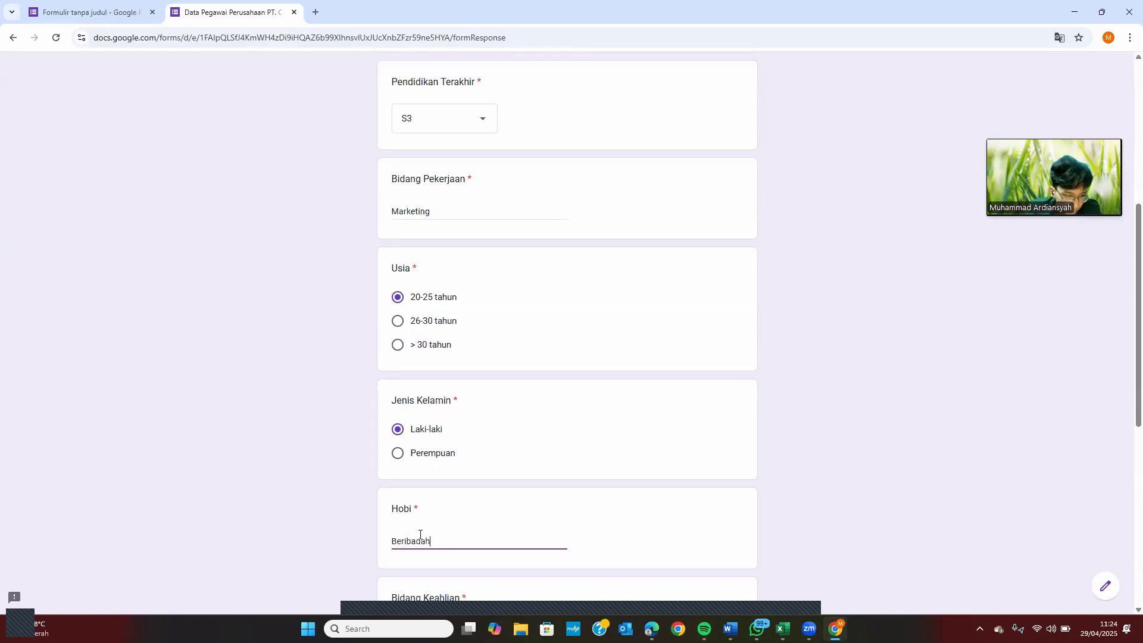
Choose Marketing as expertise and 1-3 tahun employment, then continue to Pegawai Baru
scroll(420, 535, down, 2)
scroll(417, 503, down, 2)
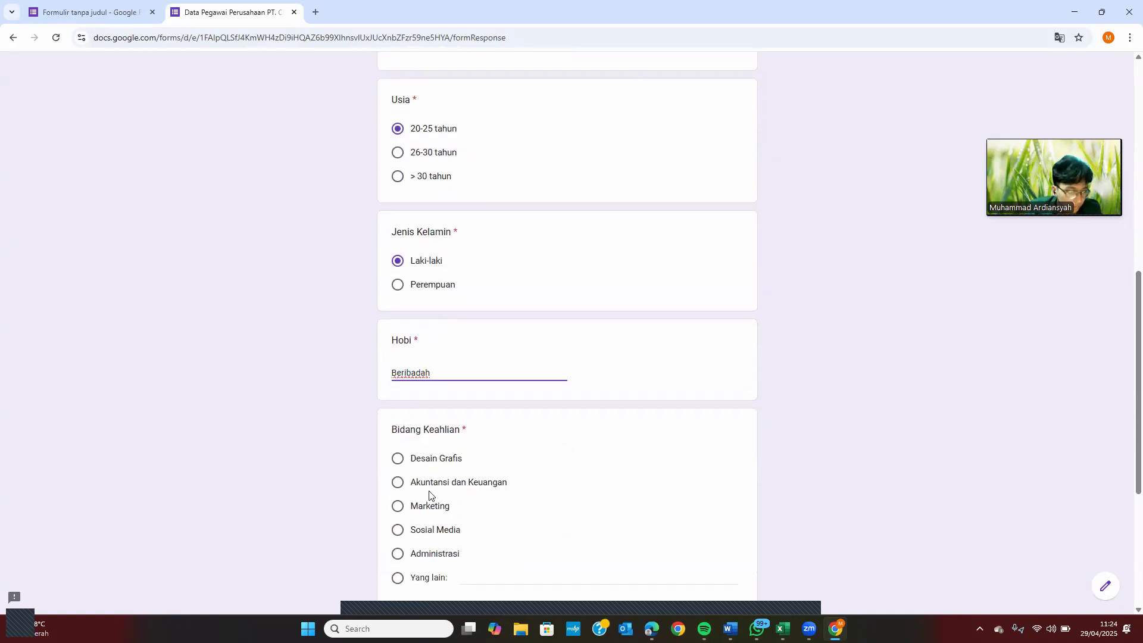
click(399, 506)
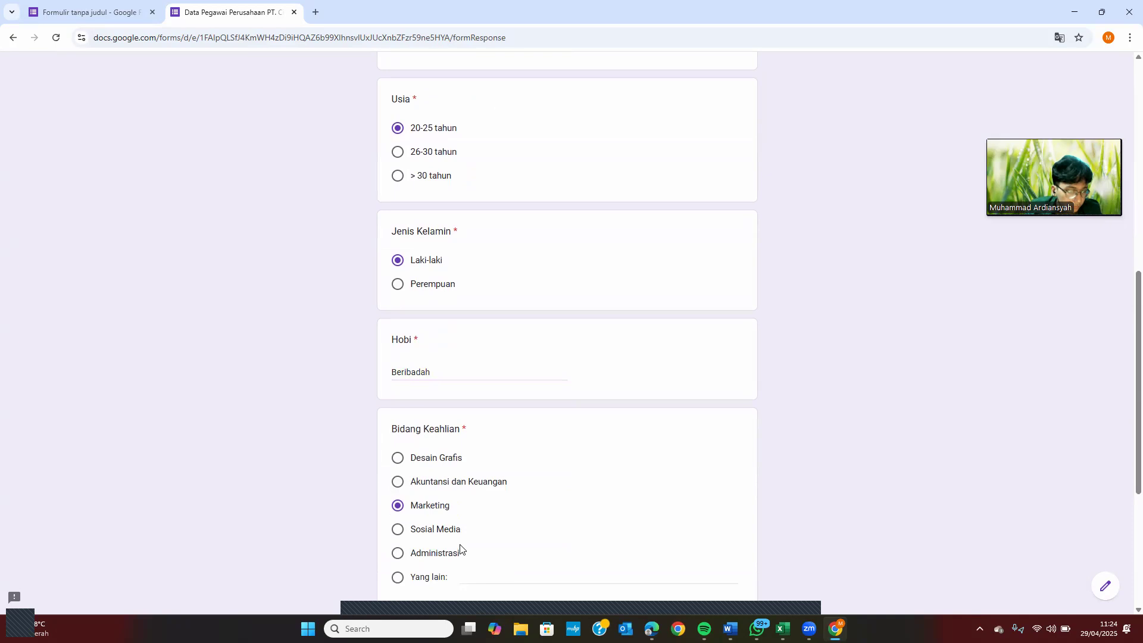
scroll(444, 539, down, 1)
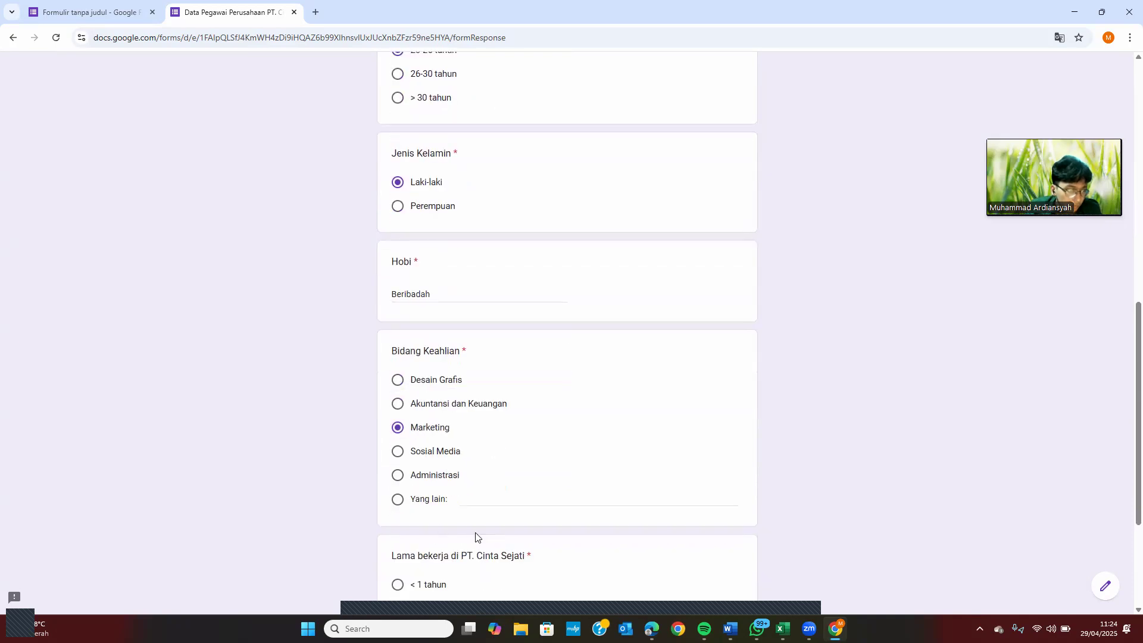
scroll(475, 536, down, 2)
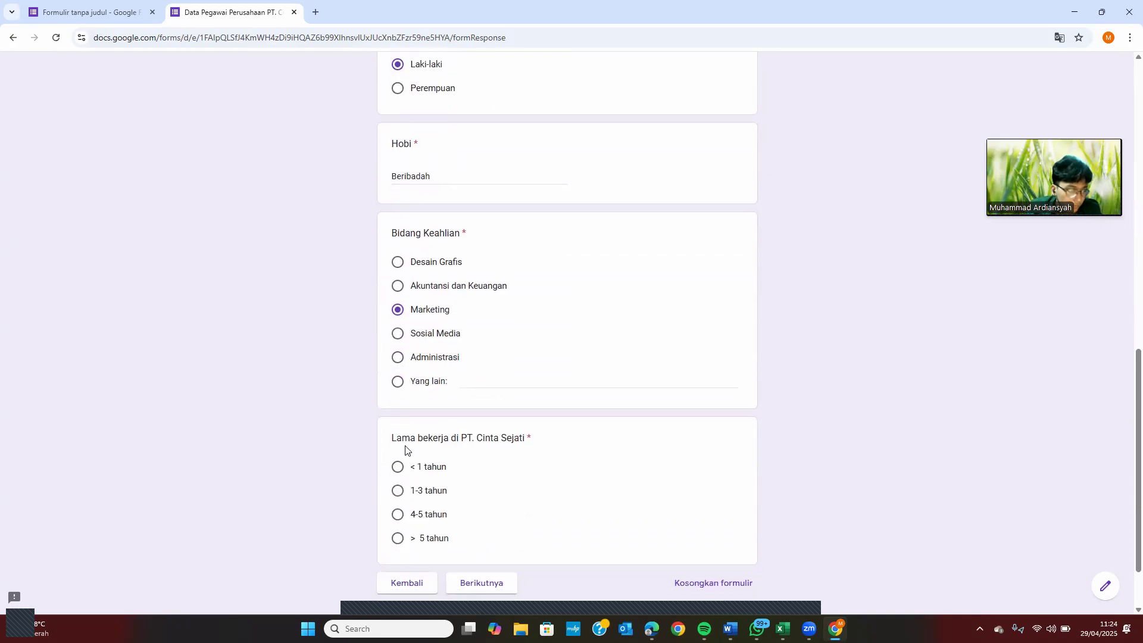
click(400, 490)
click(480, 585)
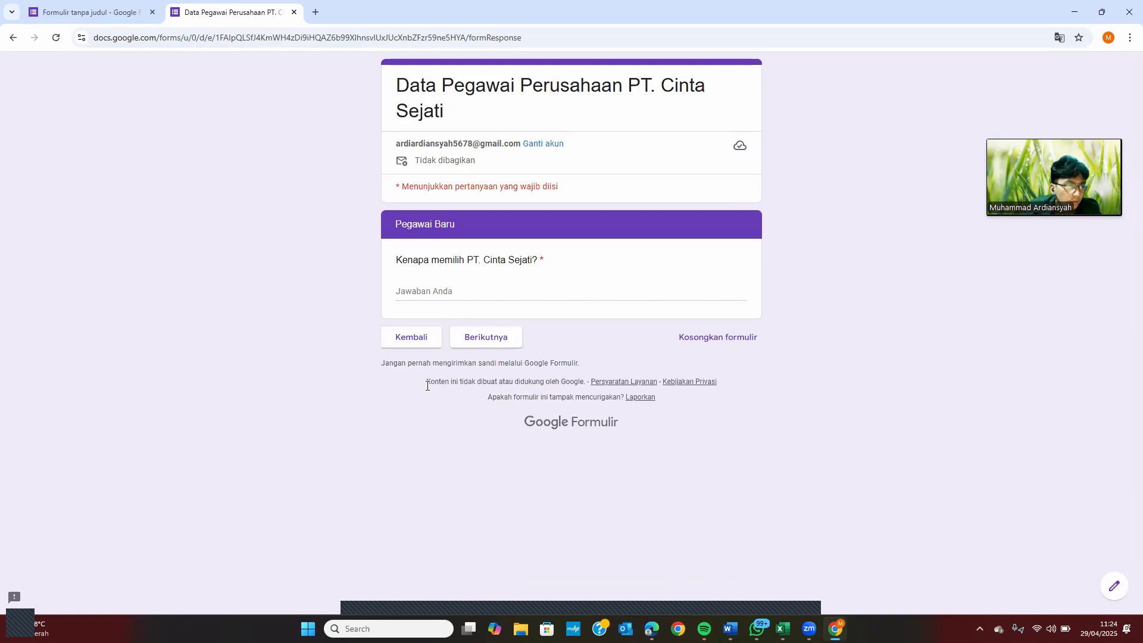
Go back and change the employment length to > 5 tahun to reach Pegawai Lama
click(408, 351)
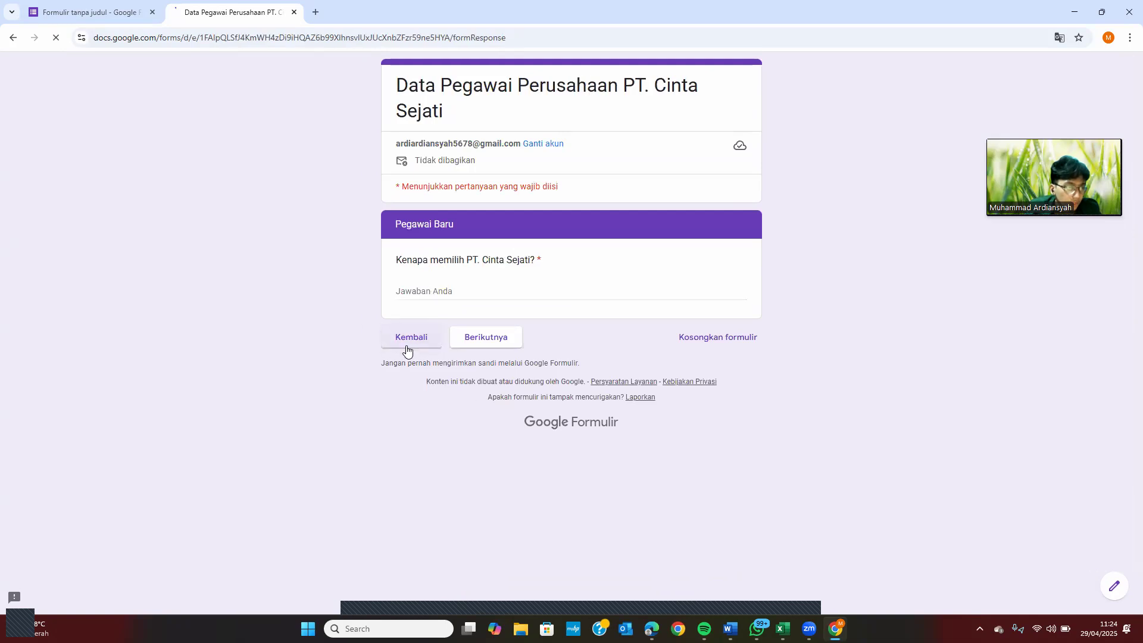
scroll(403, 495, down, 3)
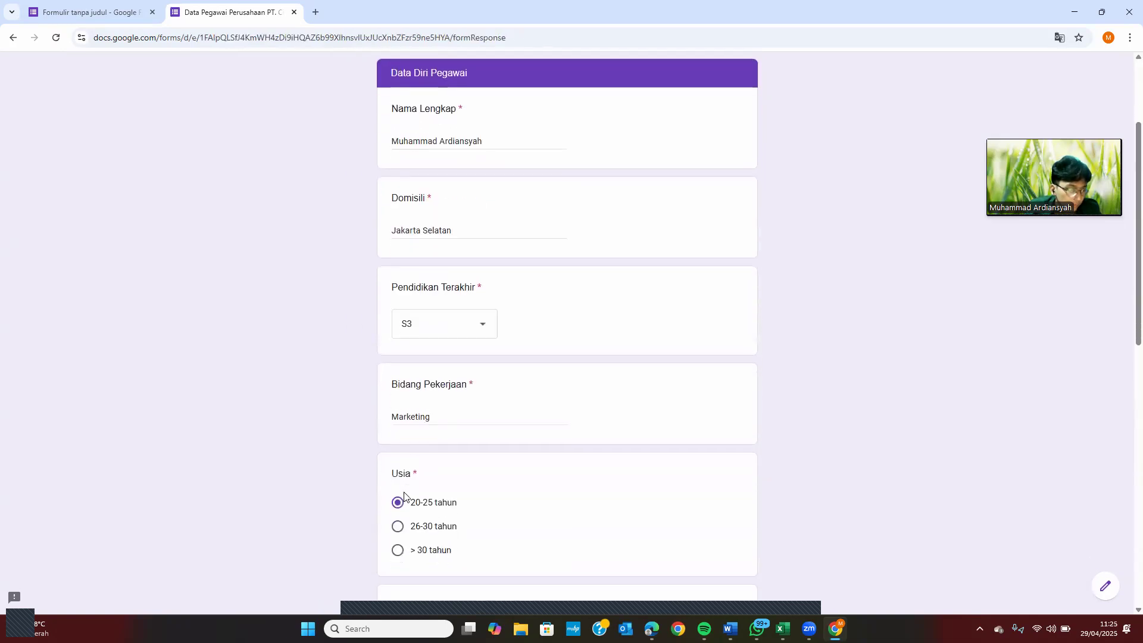
scroll(399, 527, down, 2)
scroll(419, 483, down, 6)
scroll(416, 515, down, 3)
click(398, 483)
click(470, 531)
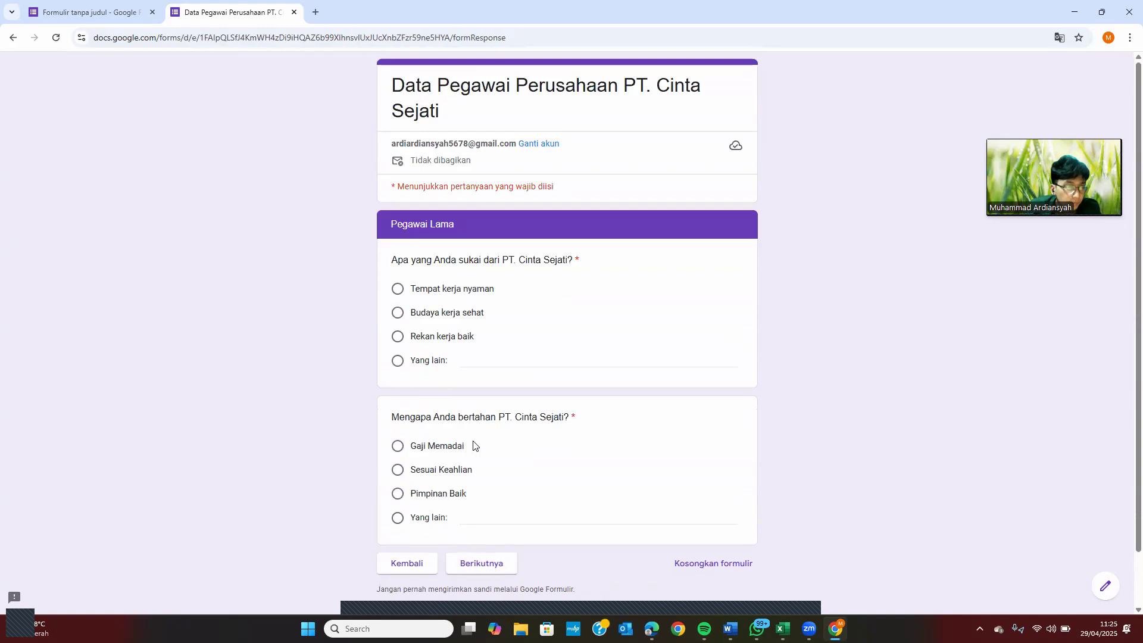
Choose Tempat kerja nyaman and Pimpinan Baik, then submit the response
scroll(475, 446, down, 2)
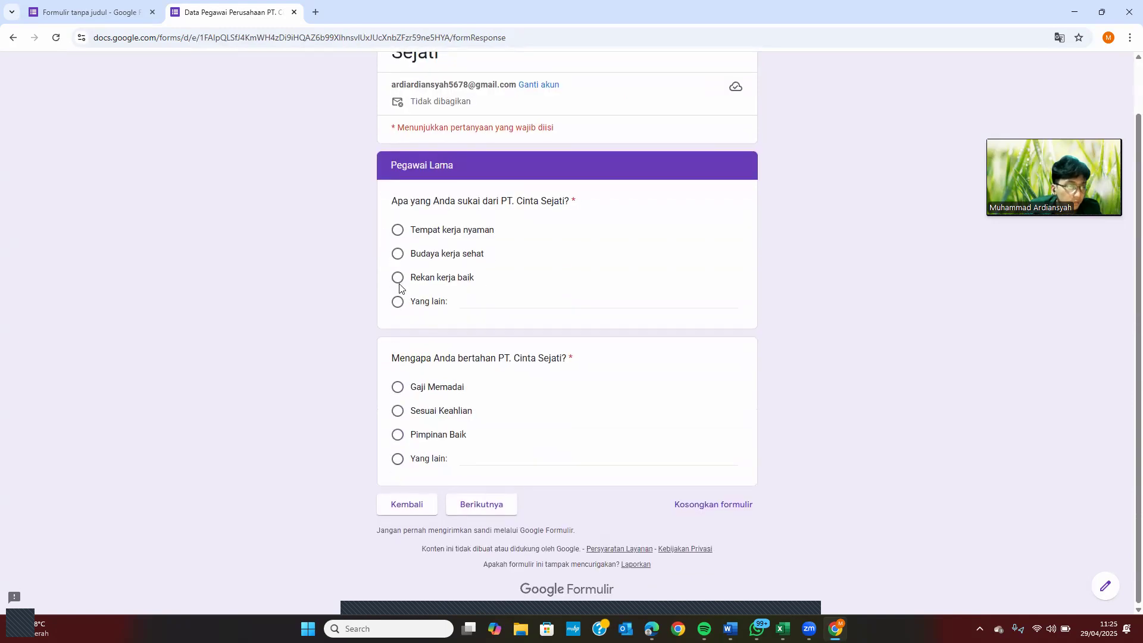
click(398, 232)
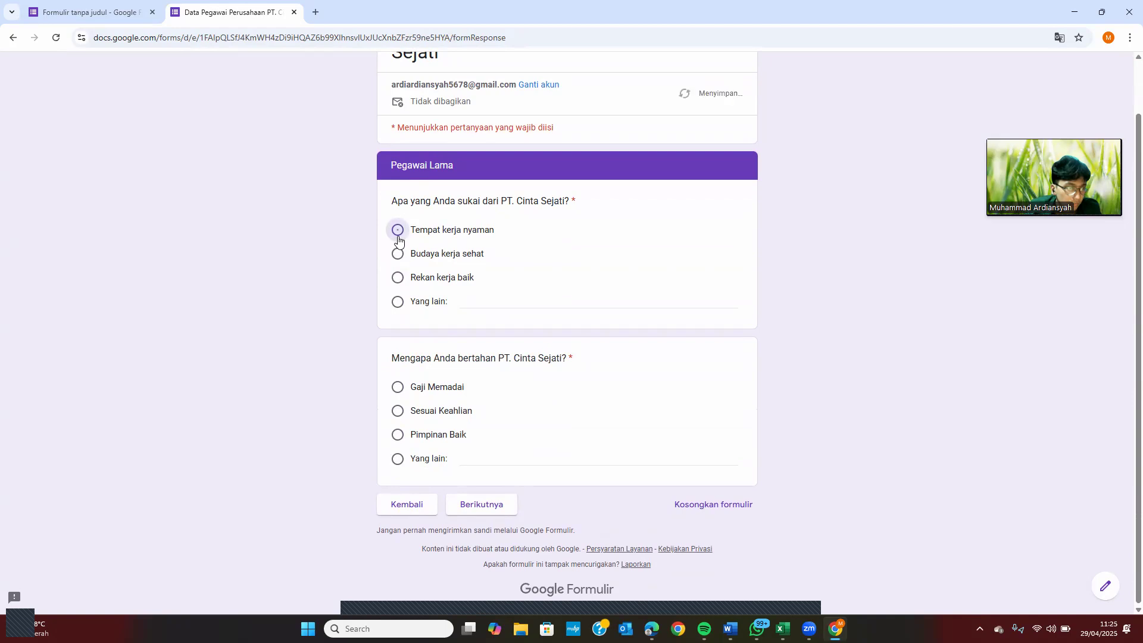
click(398, 434)
click(470, 505)
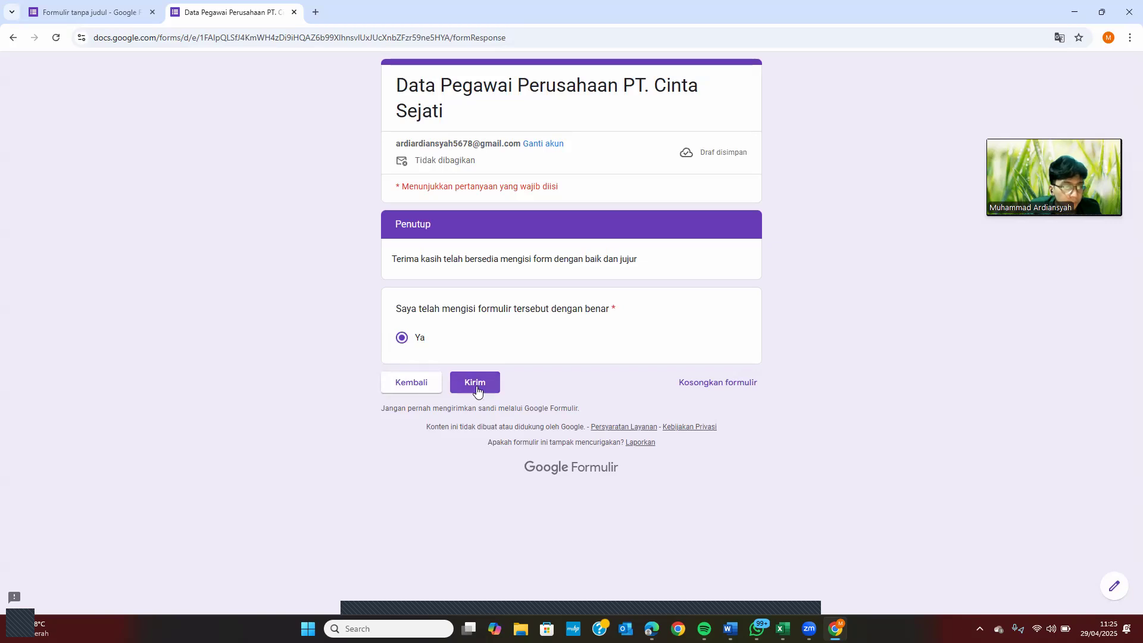
click(476, 387)
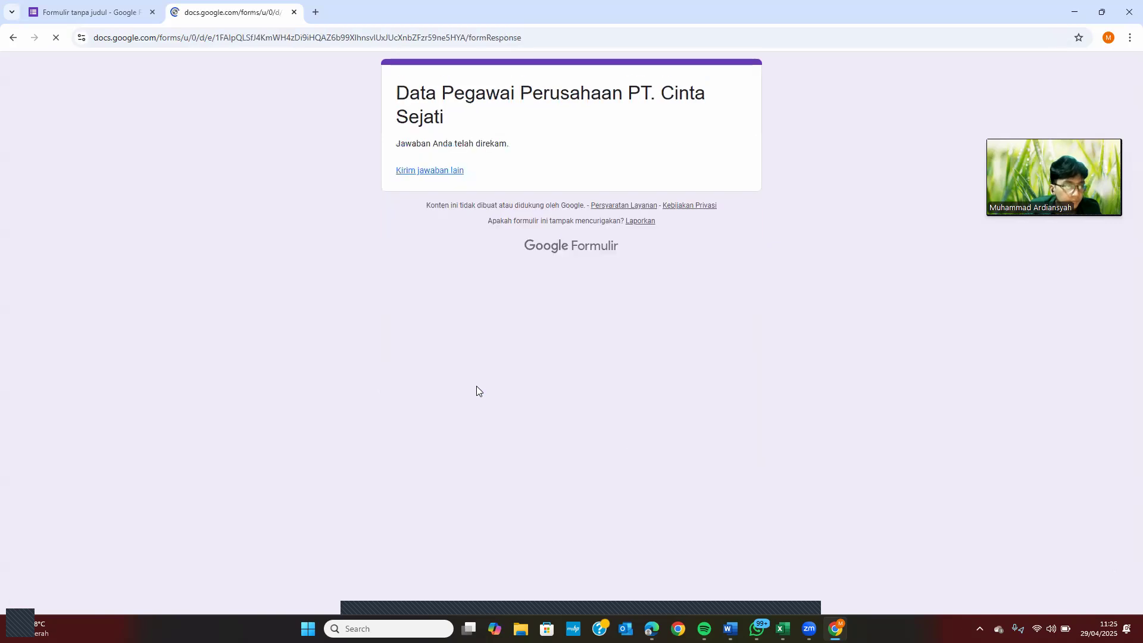
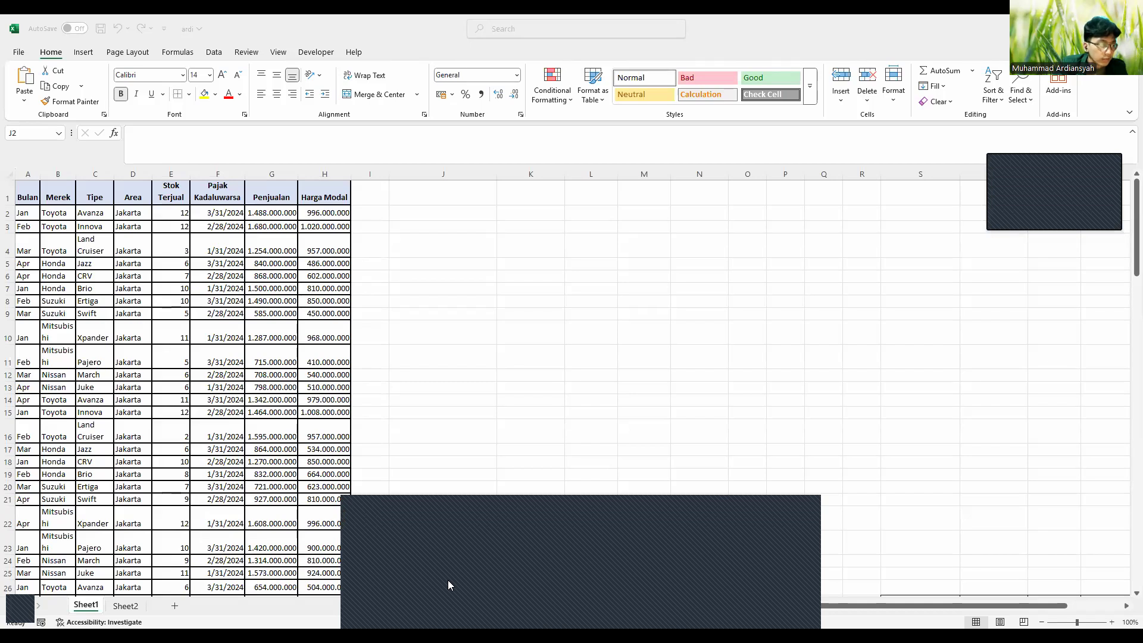
Copy question 1's text from Sheet2 B3 and paste it into J2 on Sheet1
click(132, 605)
click(65, 210)
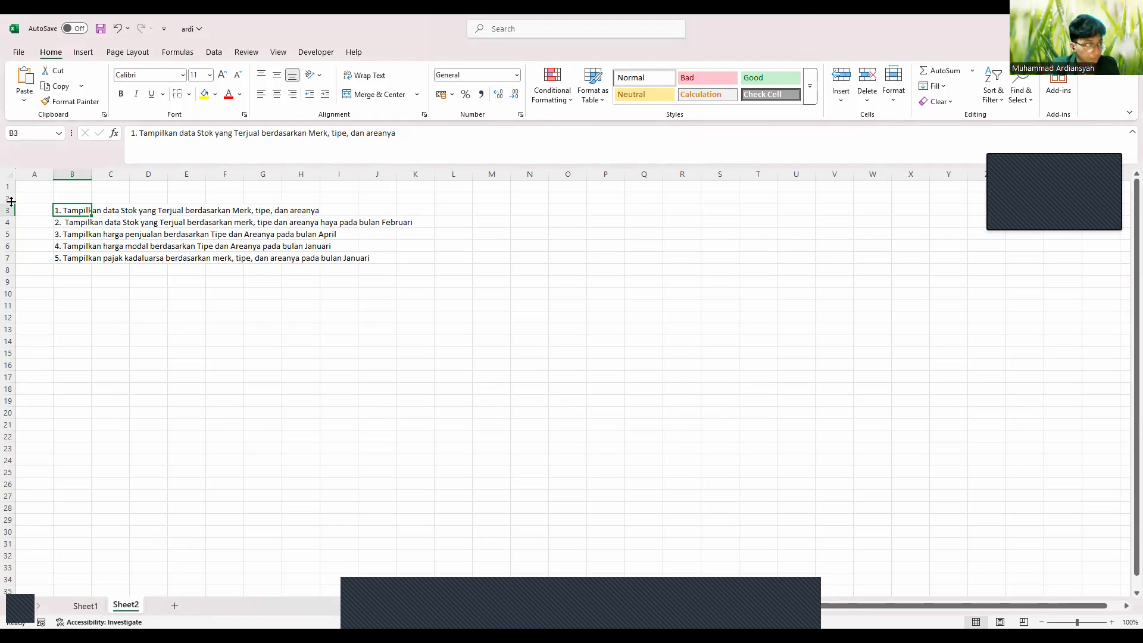
click(95, 608)
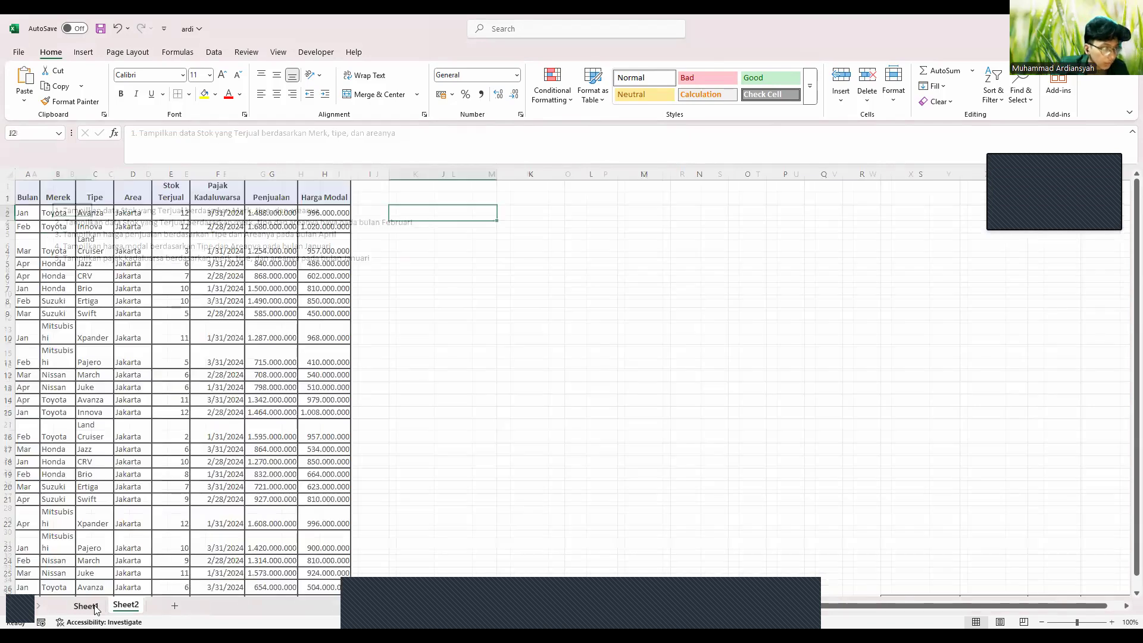
click(137, 606)
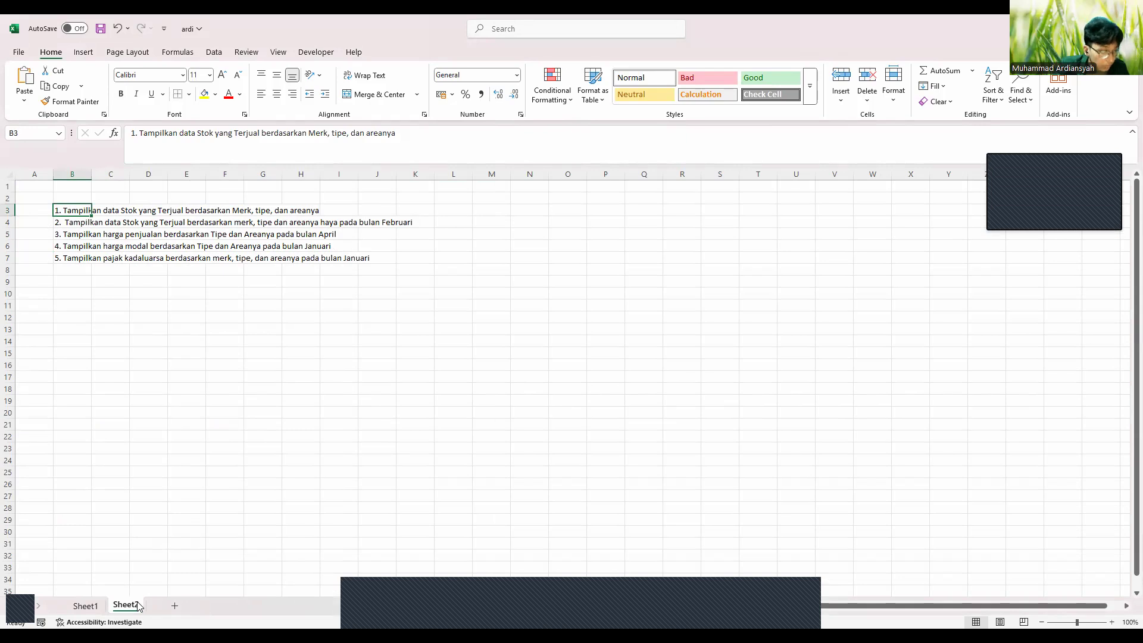
drag(401, 135, 128, 137)
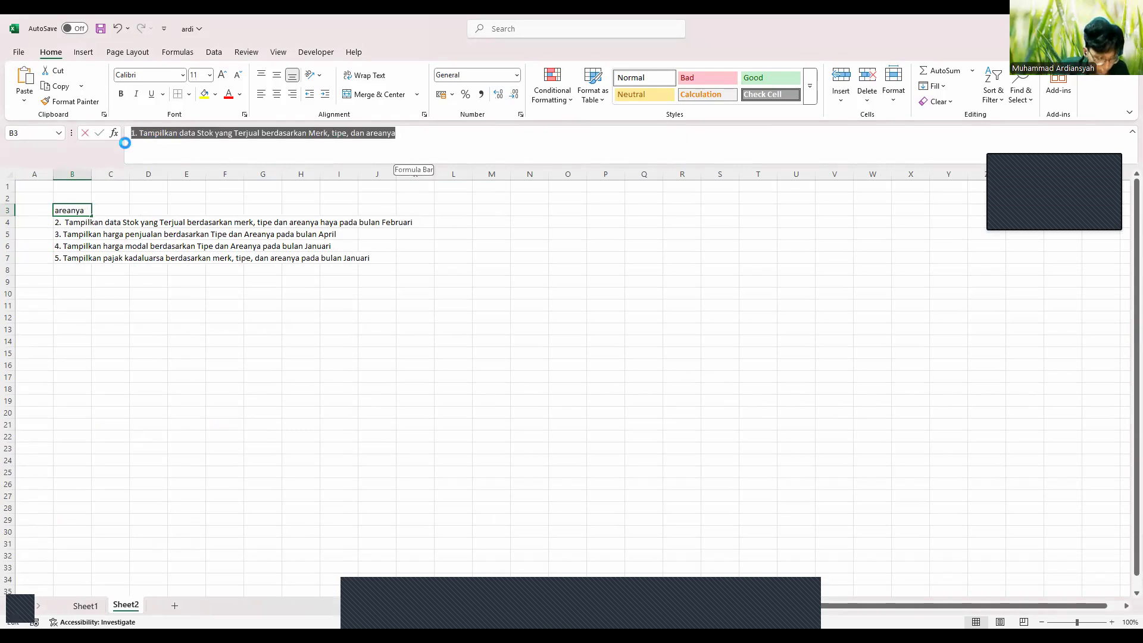
click(98, 612)
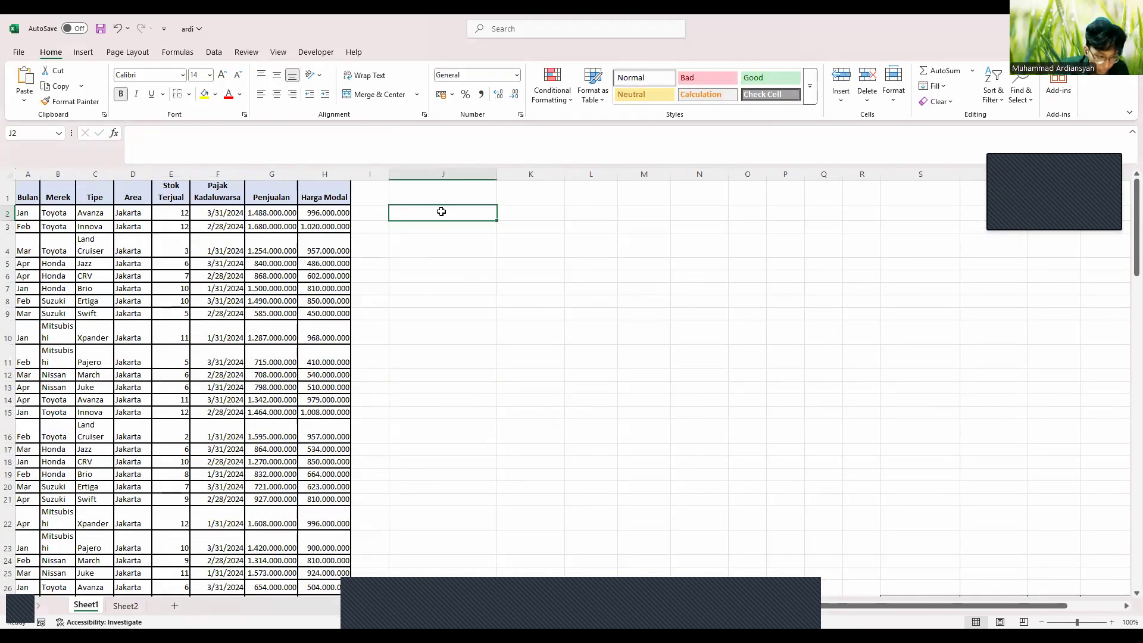
text(1. Tampilkan data Stok yang Terjual berdasarkan Merk, tipe, dan areanya)
click(438, 241)
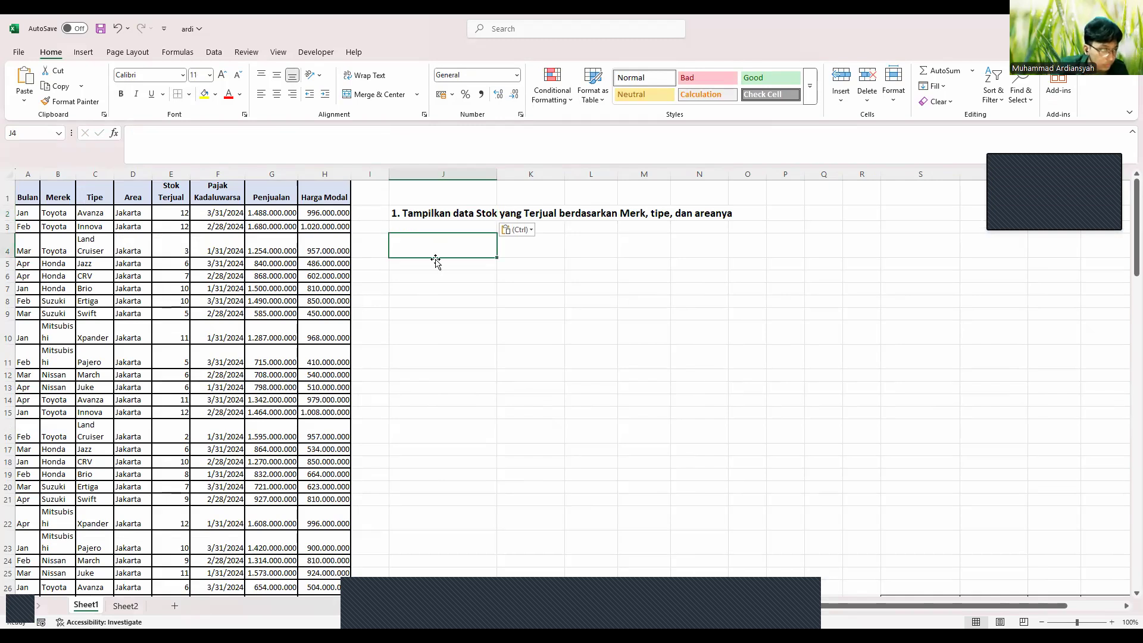
scroll(311, 428, down, 1)
scroll(311, 427, up, 1)
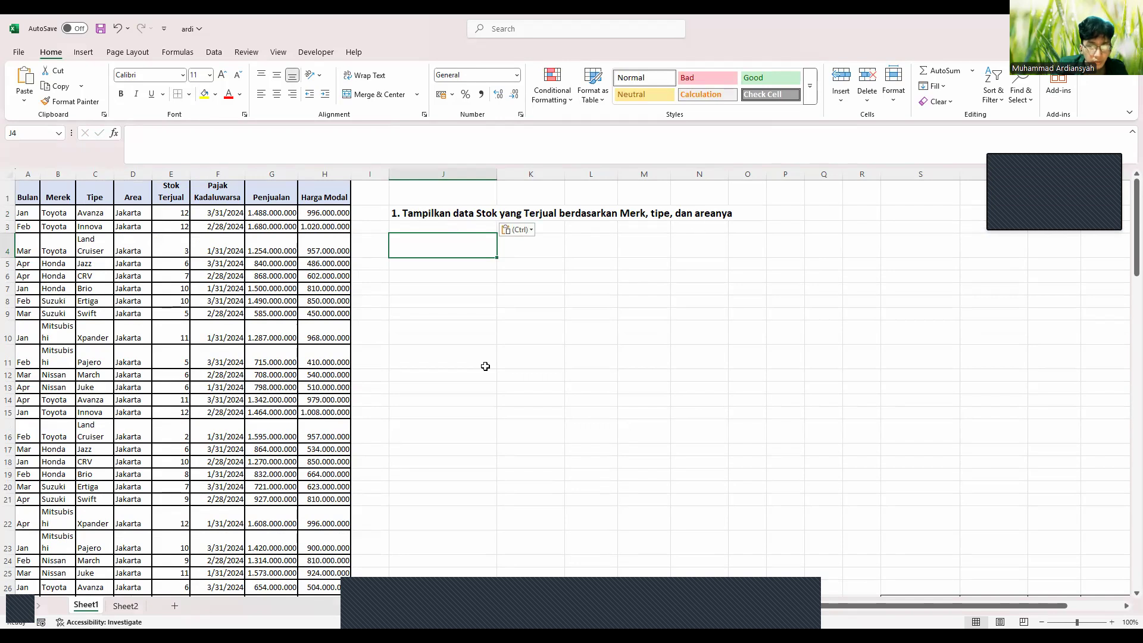
Clear the borders from the empty block of cells starting at J27
scroll(486, 366, down, 7)
scroll(486, 366, right, 3)
click(301, 246)
drag(300, 246, 911, 355)
click(177, 95)
scroll(319, 276, down, 4)
scroll(320, 275, left, 3)
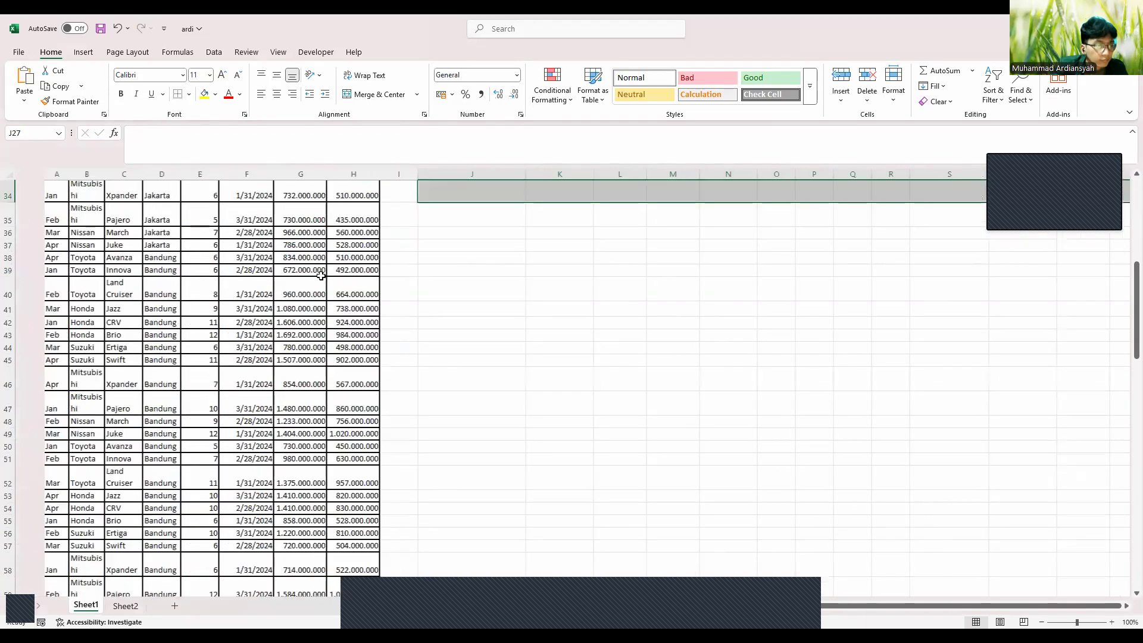
scroll(321, 276, down, 8)
click(421, 327)
Insert a PivotTable from A1:H109 on the existing worksheet at Sheet1!$J$5
scroll(421, 327, down, 4)
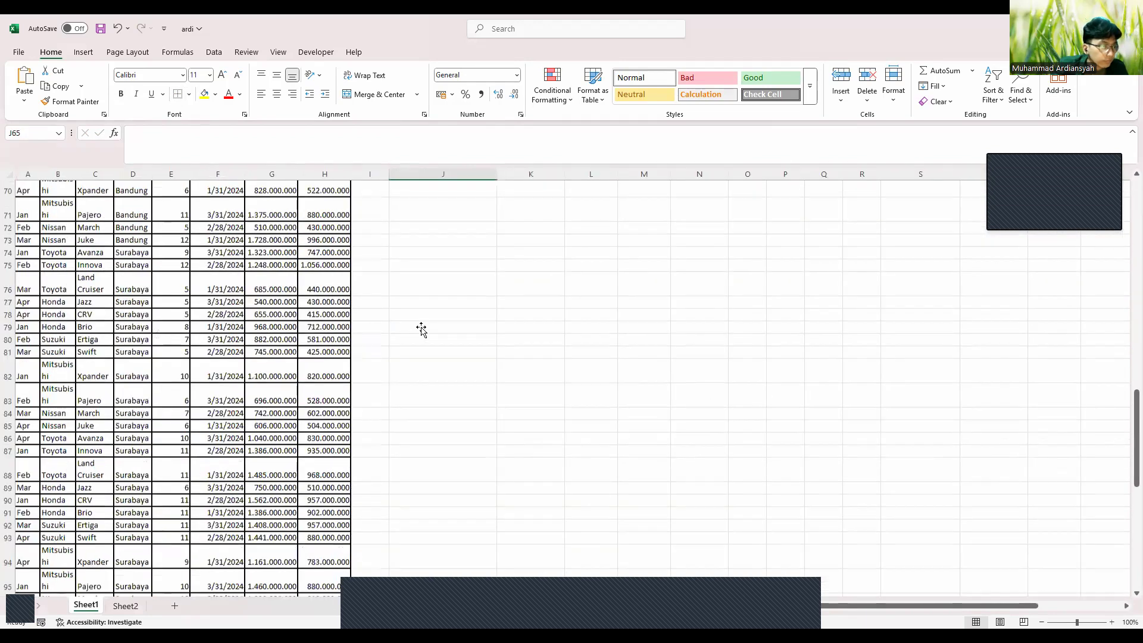
scroll(339, 456, down, 7)
drag(340, 458, 30, 133)
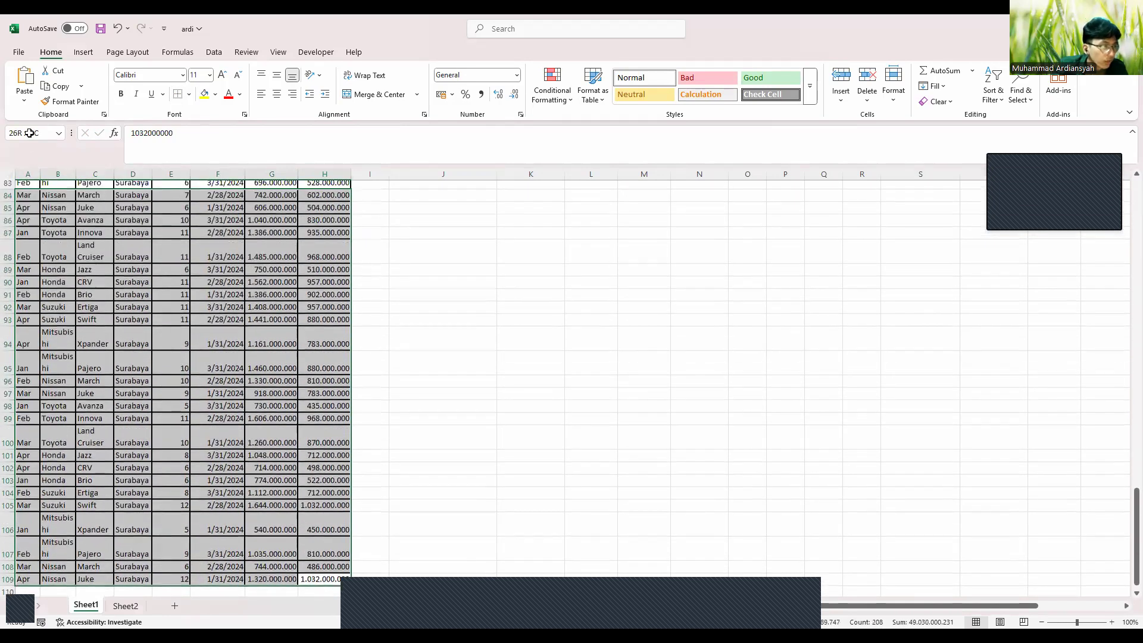
drag(29, 133, 112, 131)
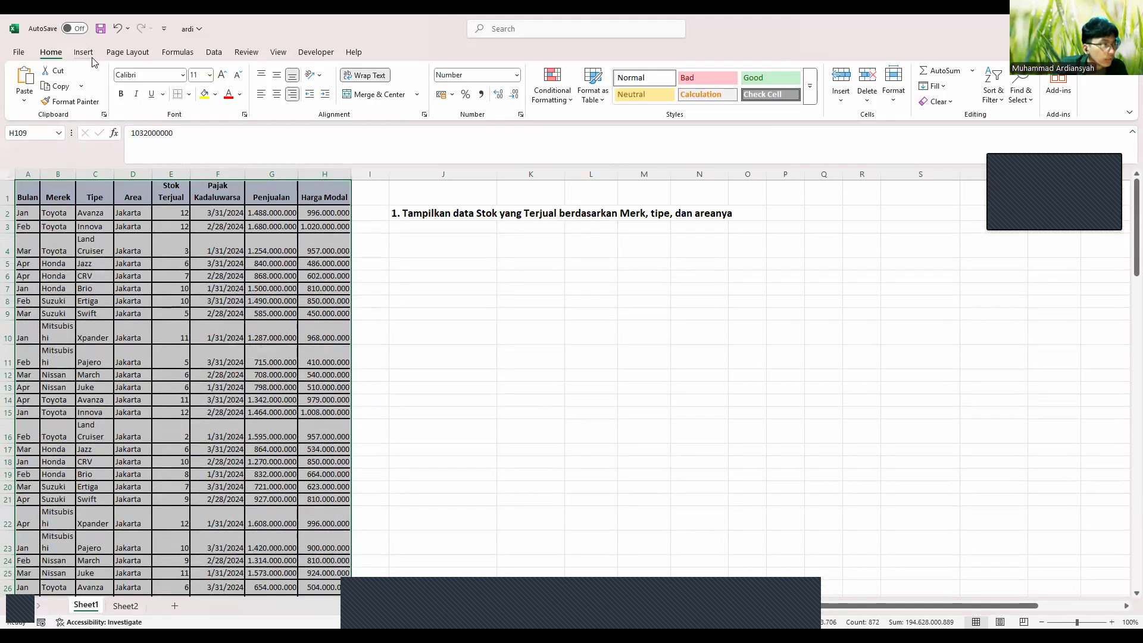
click(87, 54)
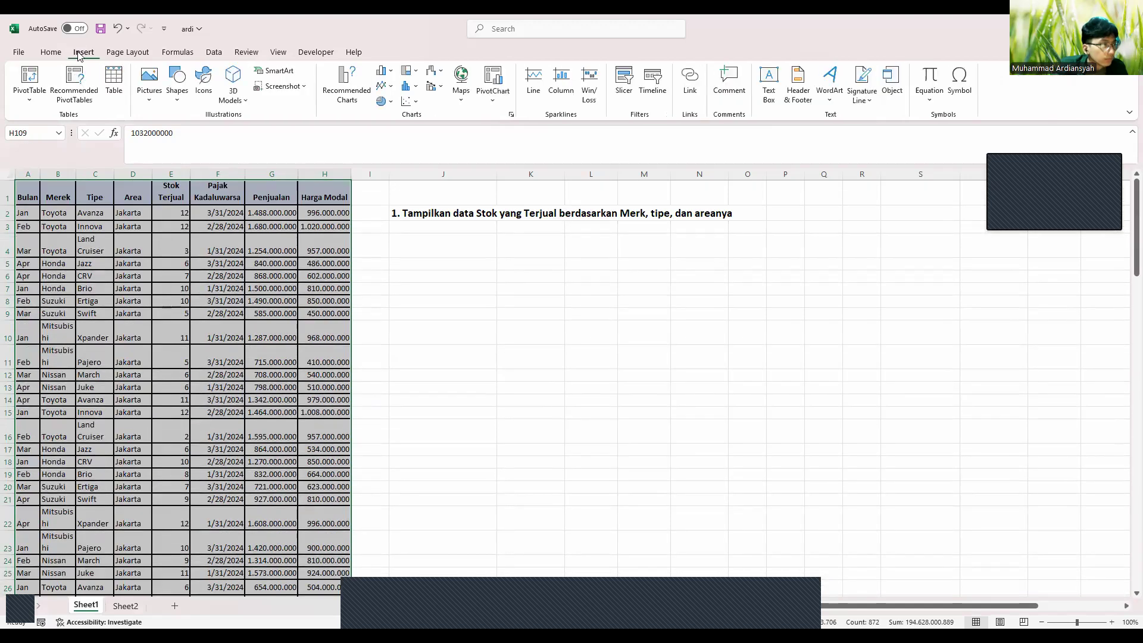
click(27, 77)
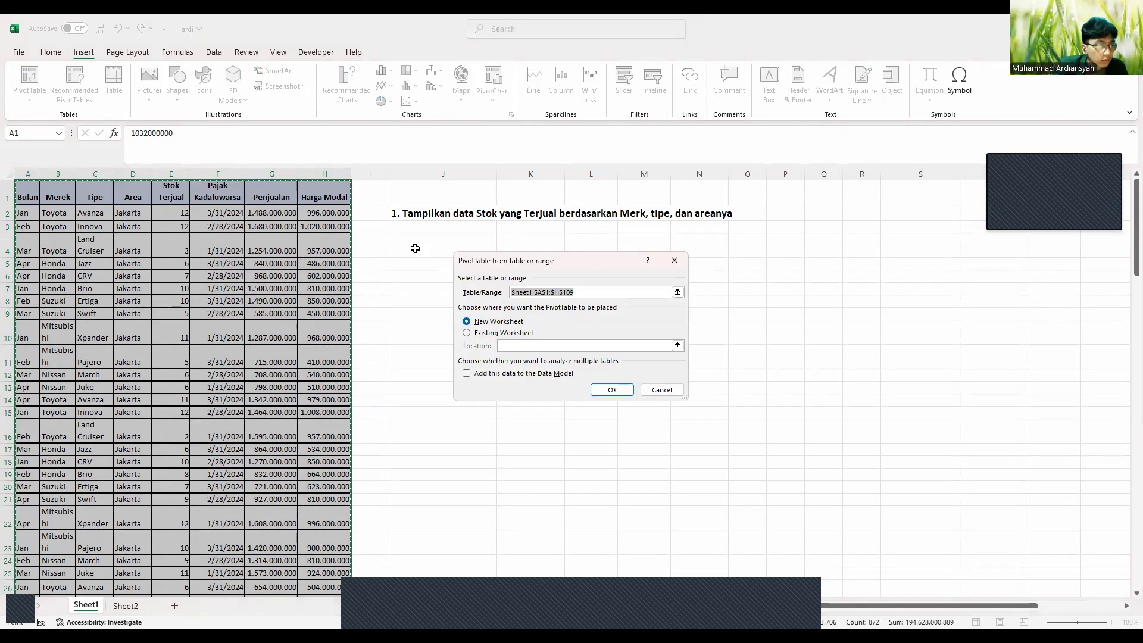
click(467, 333)
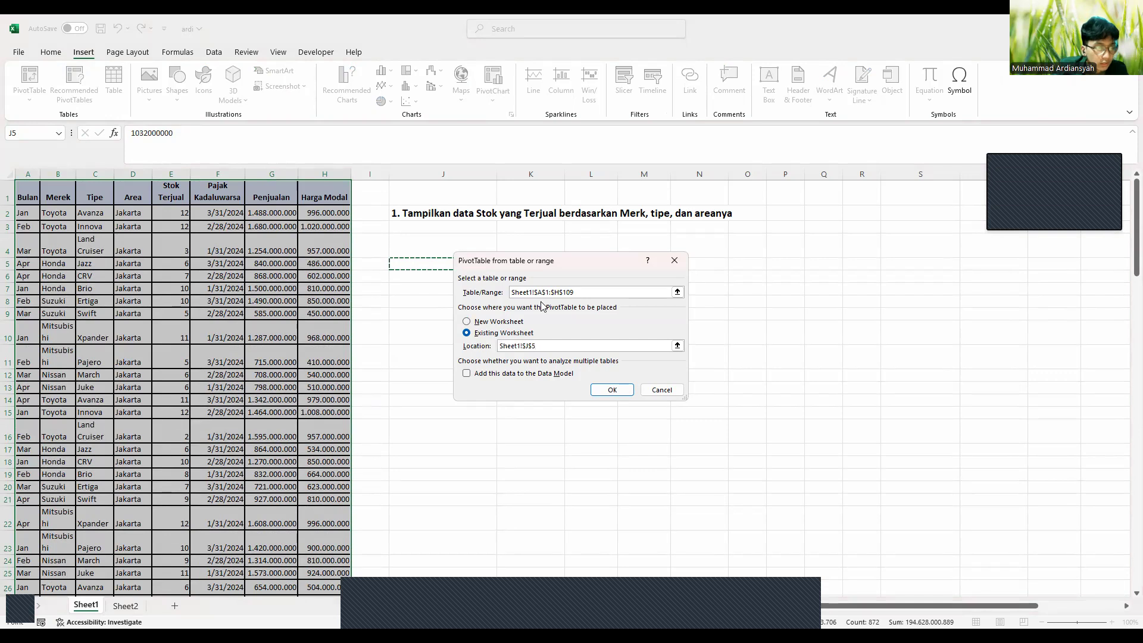
click(434, 245)
click(430, 262)
click(613, 389)
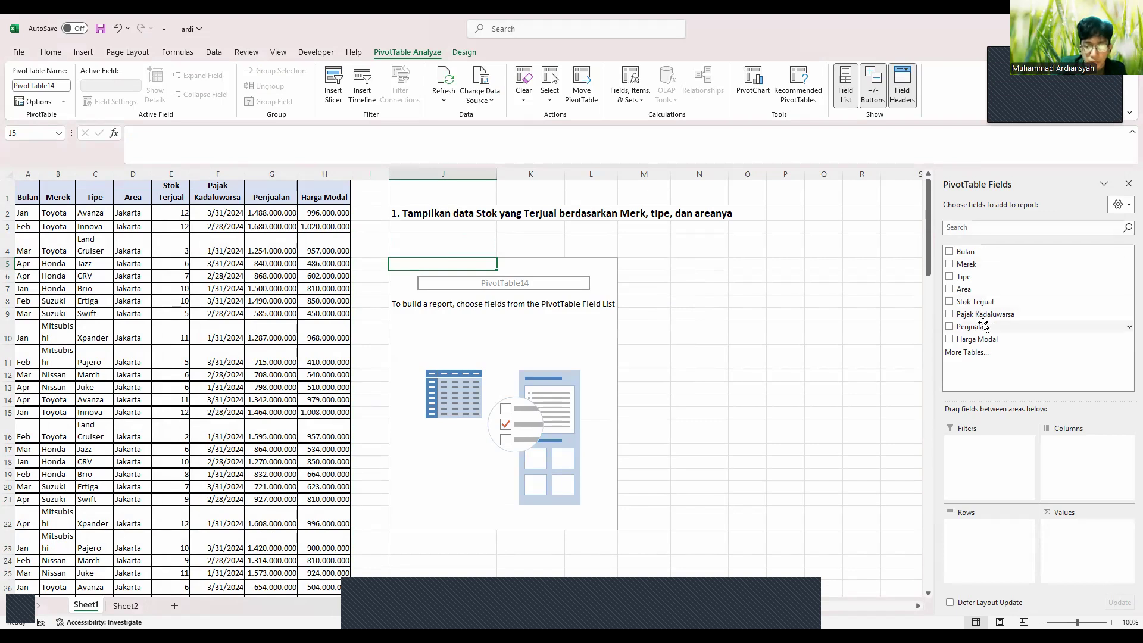
Put Stok Terjual in Values, Merek and Tipe in Rows, and Area in Columns
drag(1001, 302, 1059, 522)
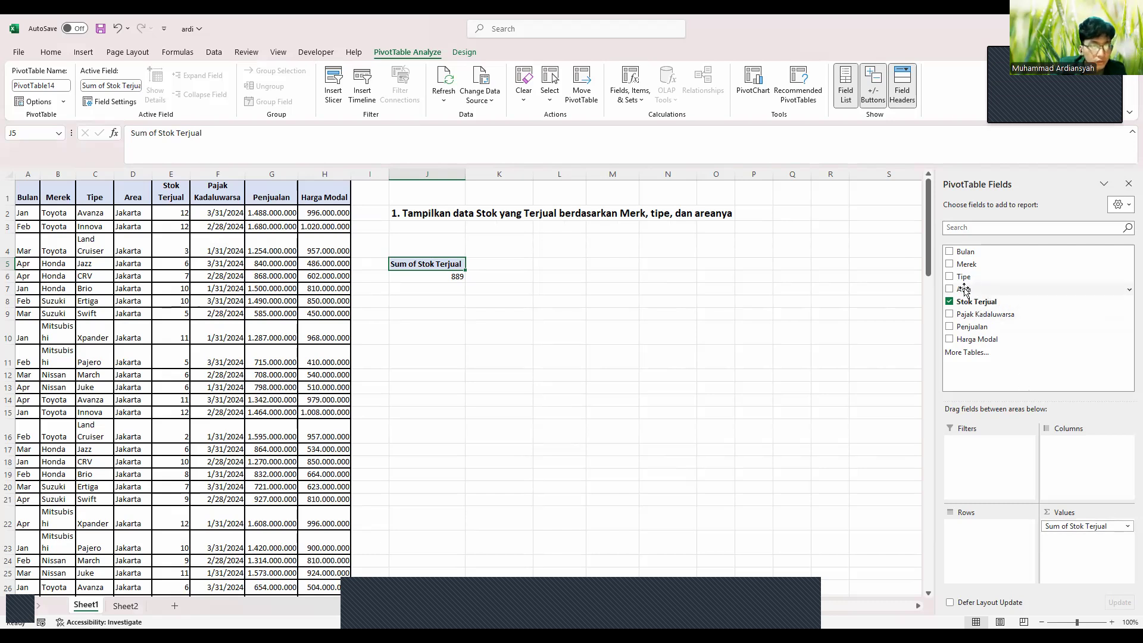
drag(967, 264, 977, 524)
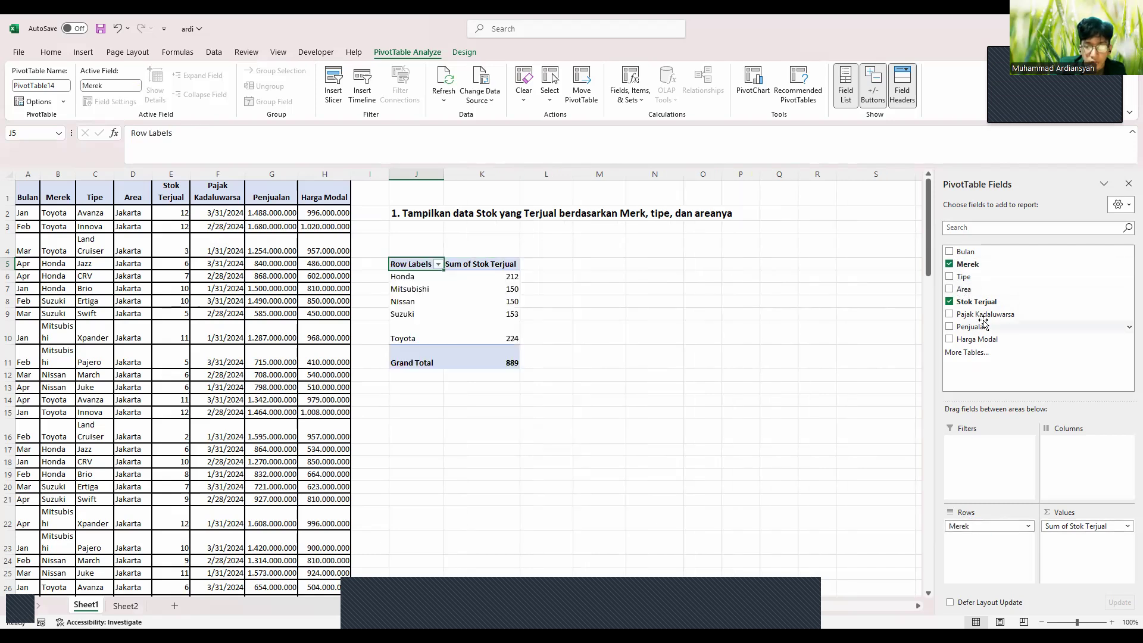
drag(967, 277, 965, 536)
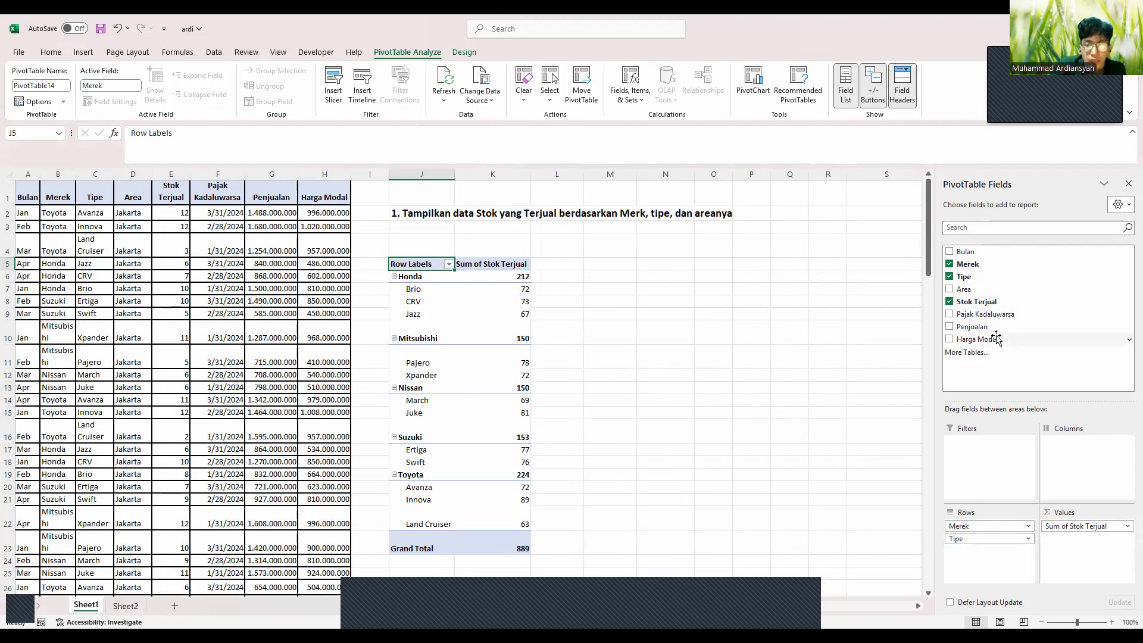
drag(966, 290, 1062, 443)
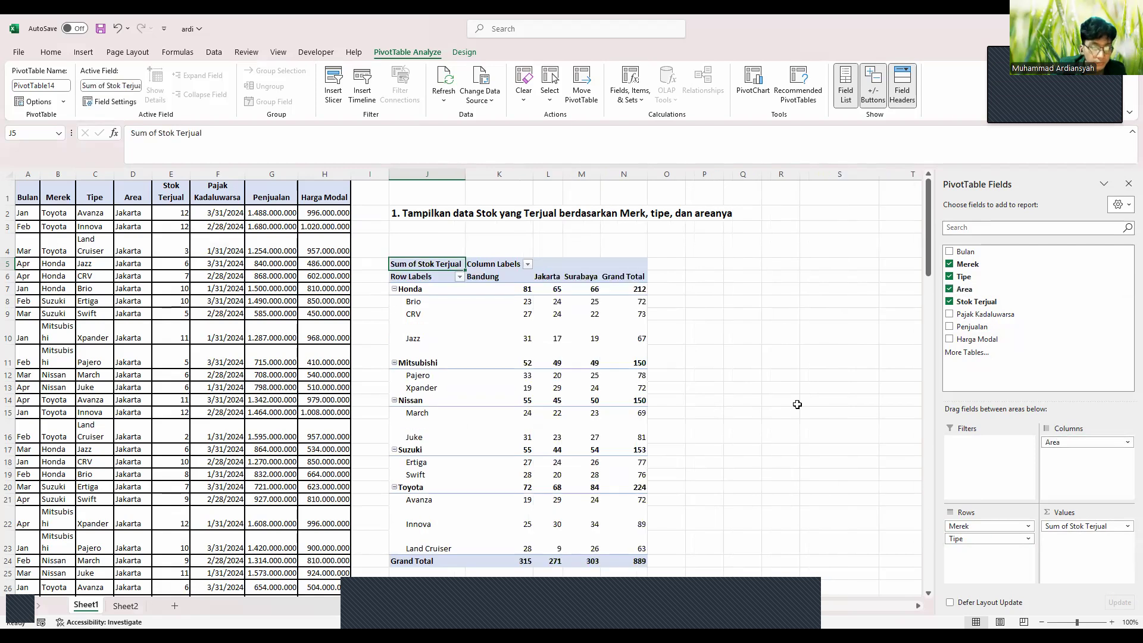
scroll(797, 405, down, 1)
scroll(798, 404, up, 1)
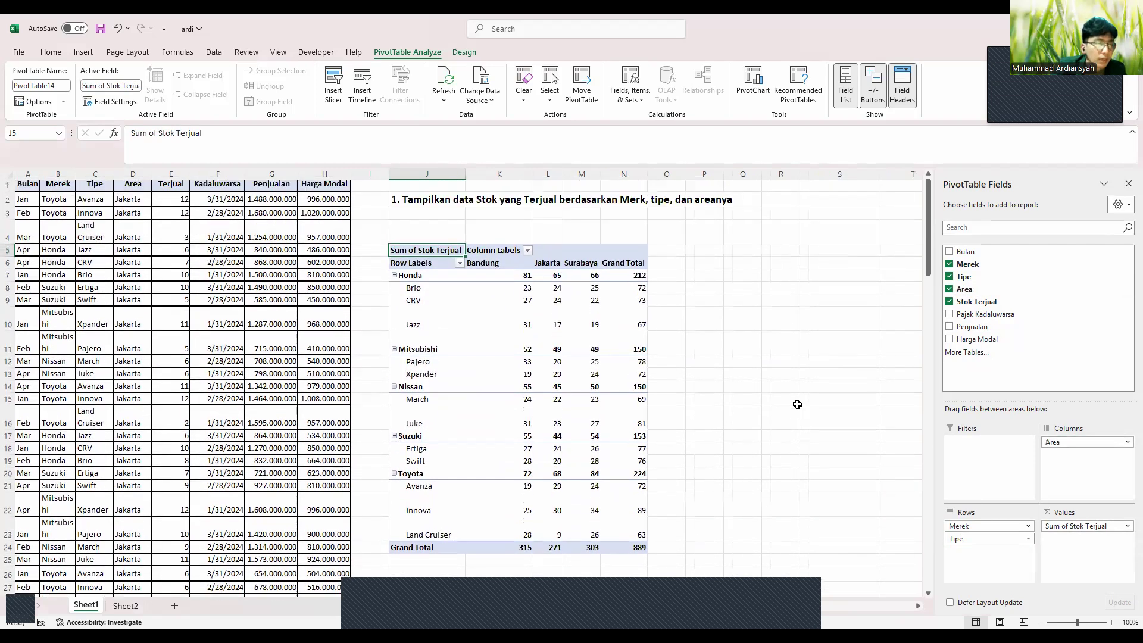
scroll(798, 405, down, 1)
drag(419, 218, 746, 226)
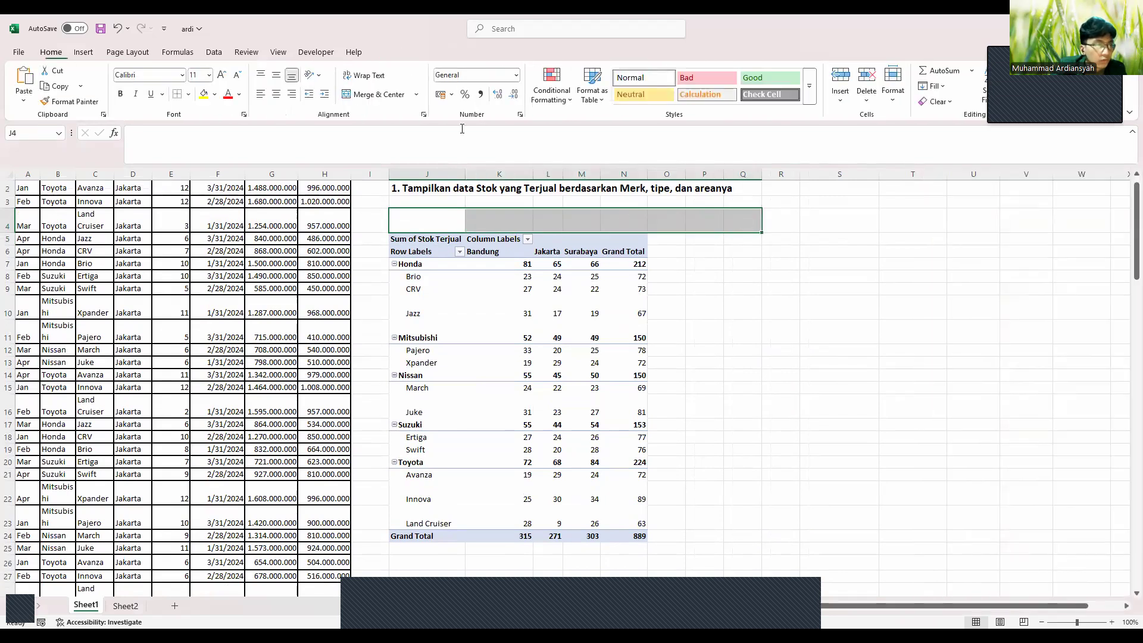
Delete the empty row above the pivot and give the whole pivot All Borders
click(876, 82)
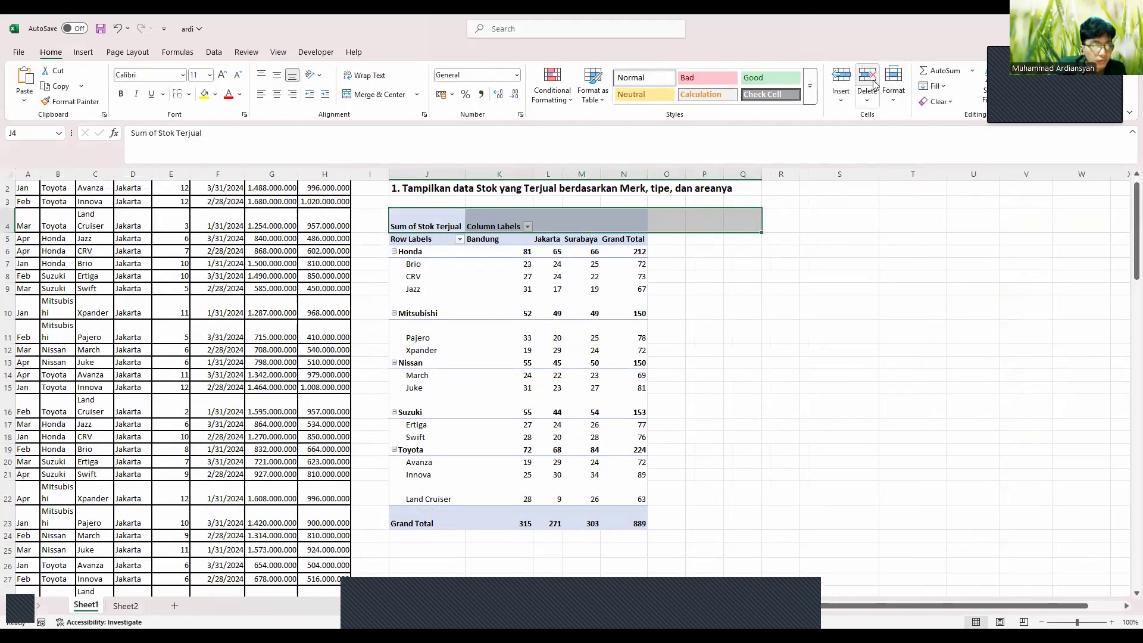
click(775, 258)
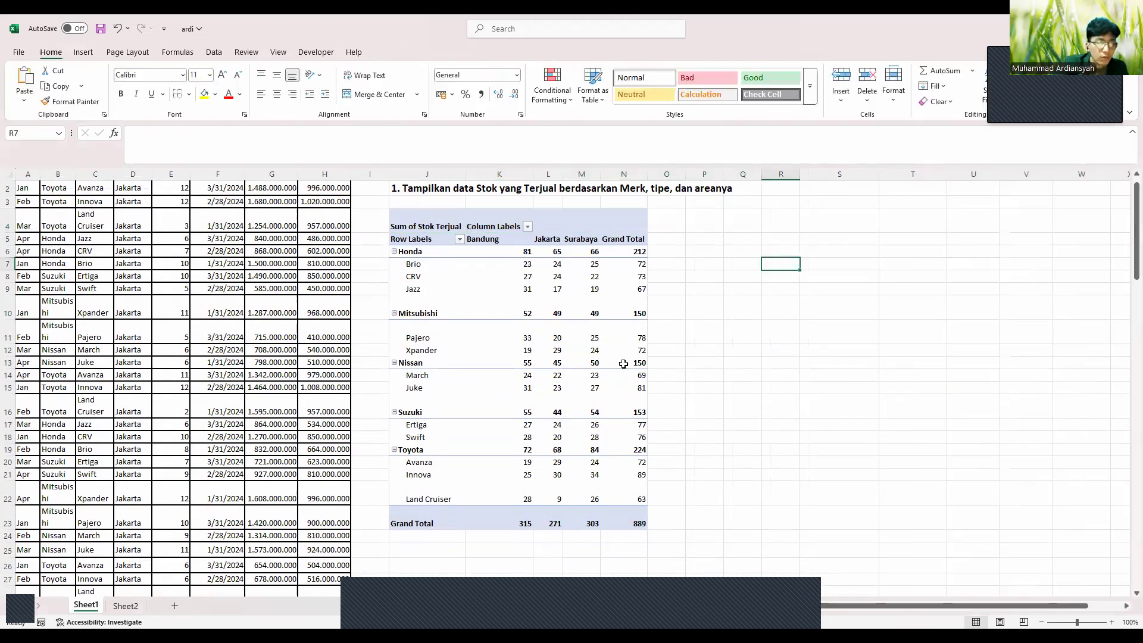
click(417, 280)
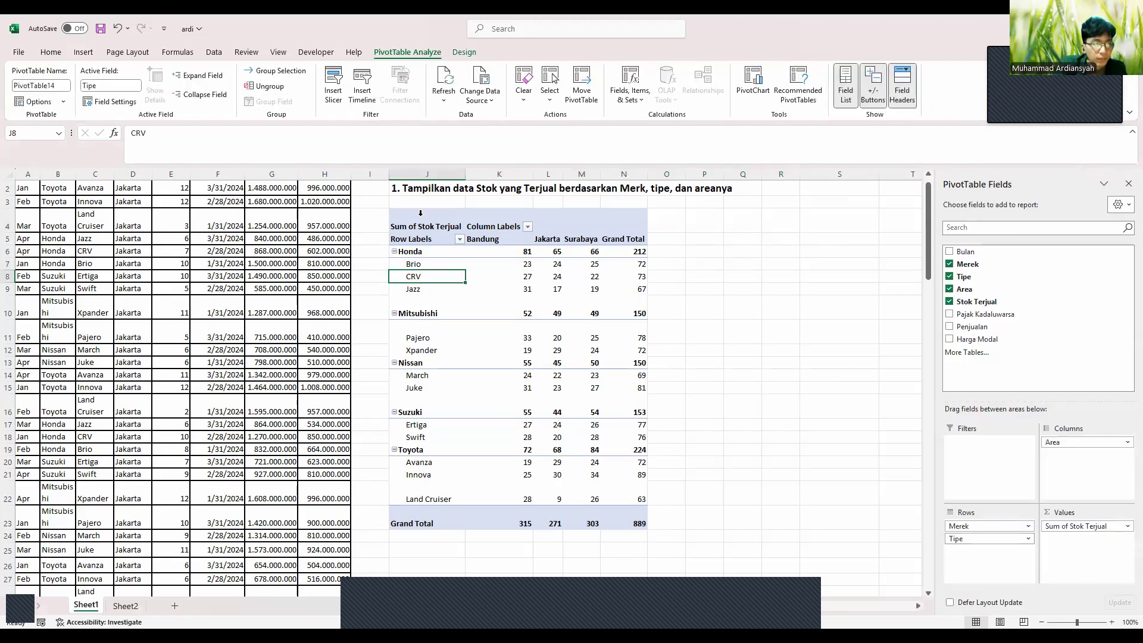
click(421, 213)
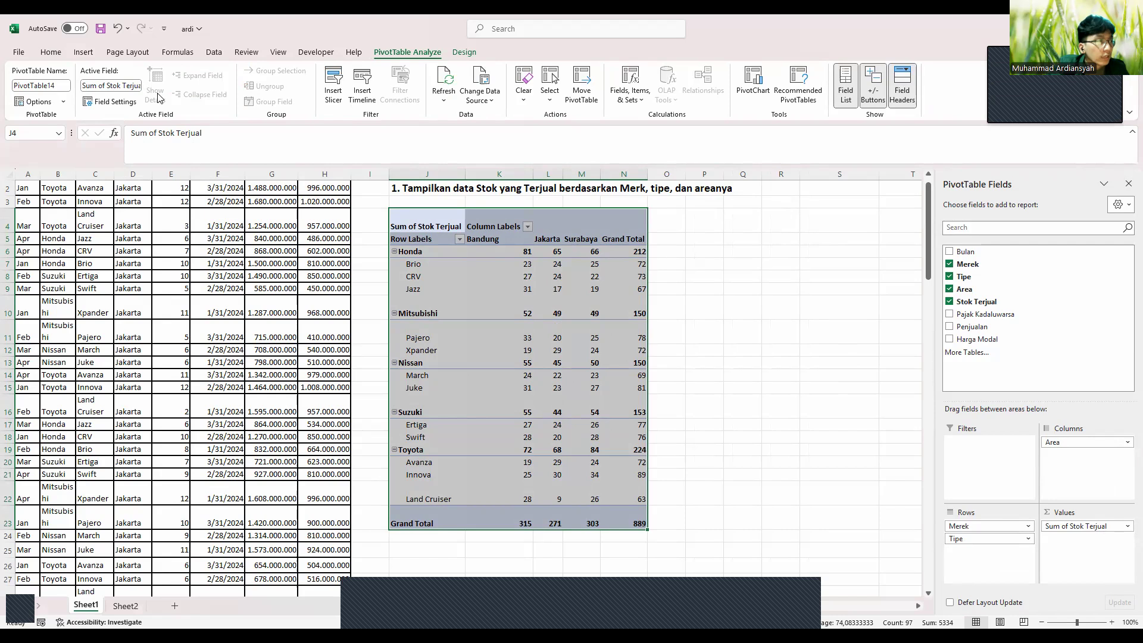
click(53, 55)
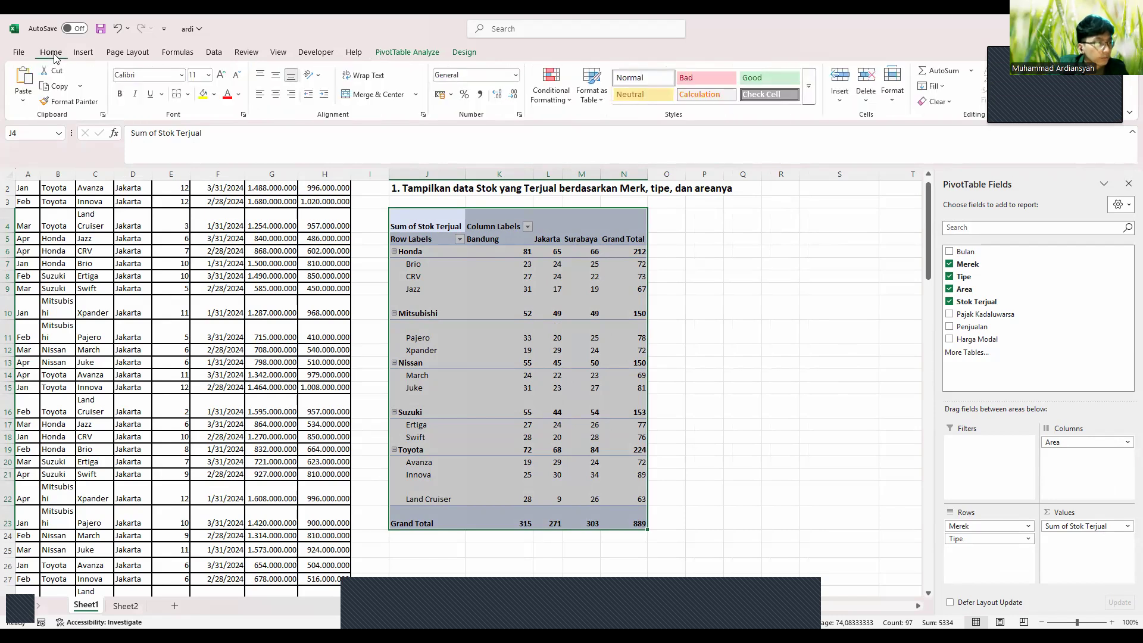
click(189, 94)
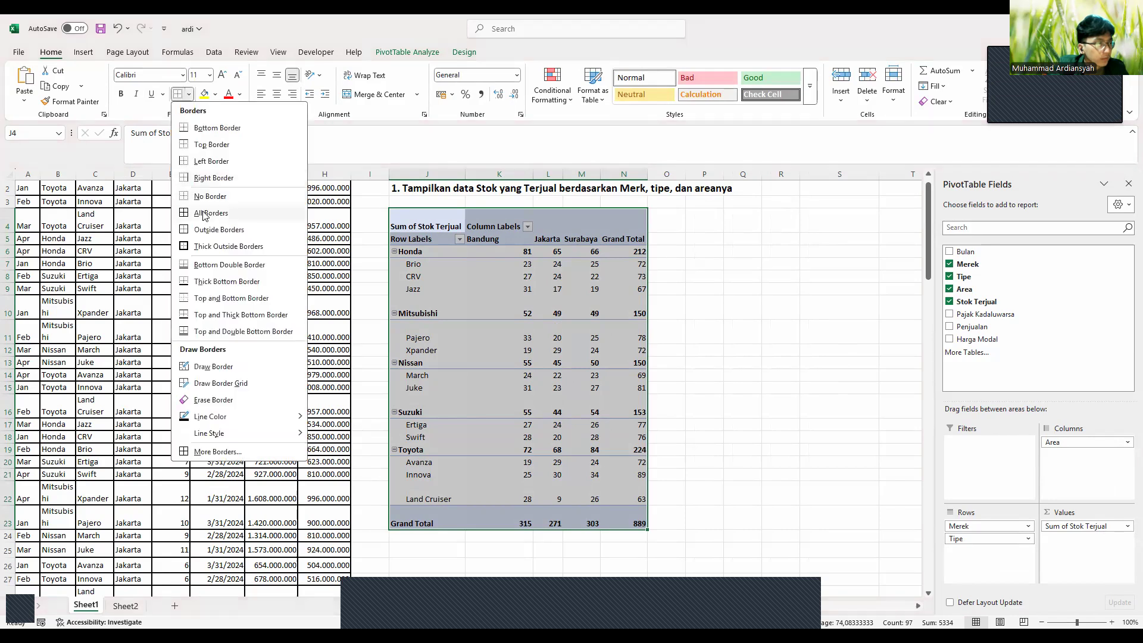
click(203, 214)
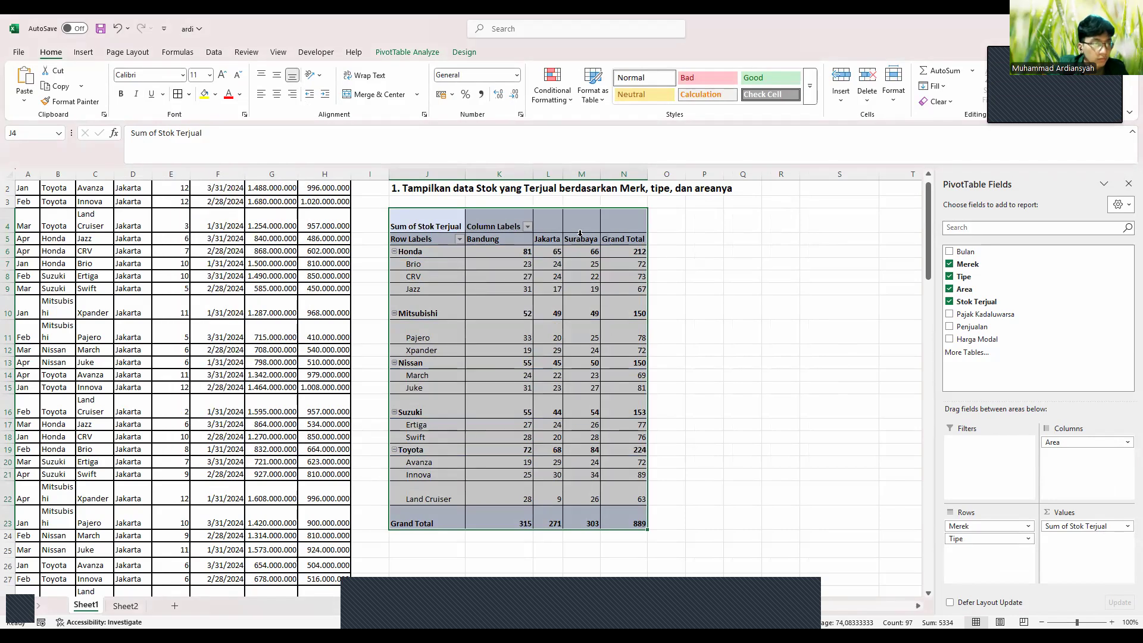
Rename the pivot's row header to 'Merek dan Tipe' and column header to 'Area'
click(430, 238)
double_click(431, 238)
key(BackSpace)
key(BackSpace)
key(BackSpace)
key(BackSpace)
key(BackSpace)
key(BackSpace)
key(BackSpace)
key(BackSpace)
key(BackSpace)
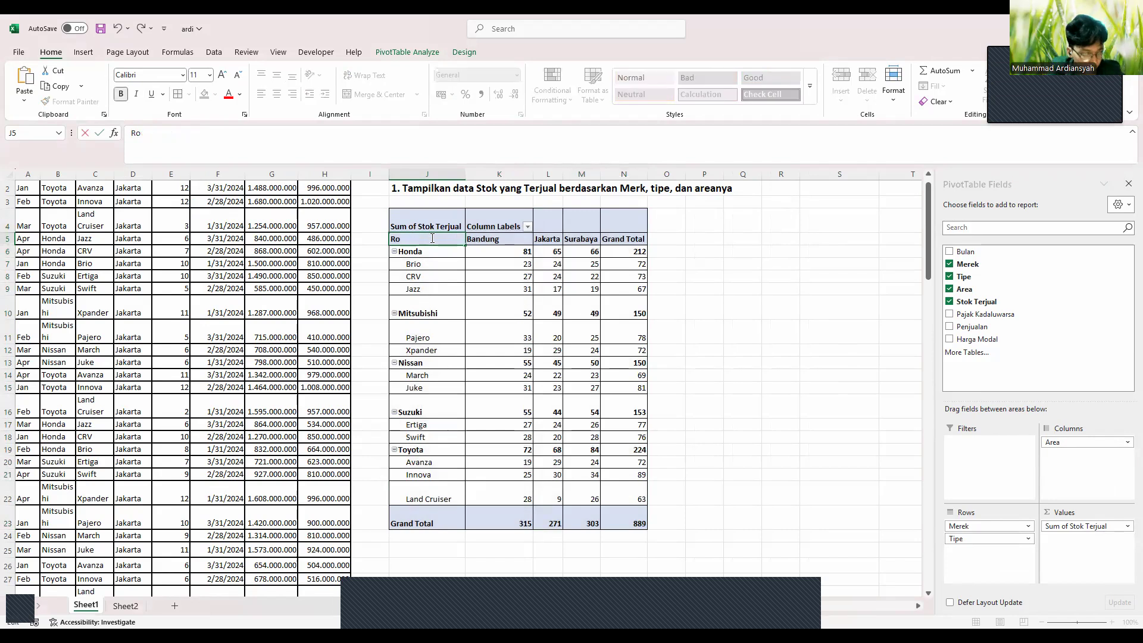
text(Merek)
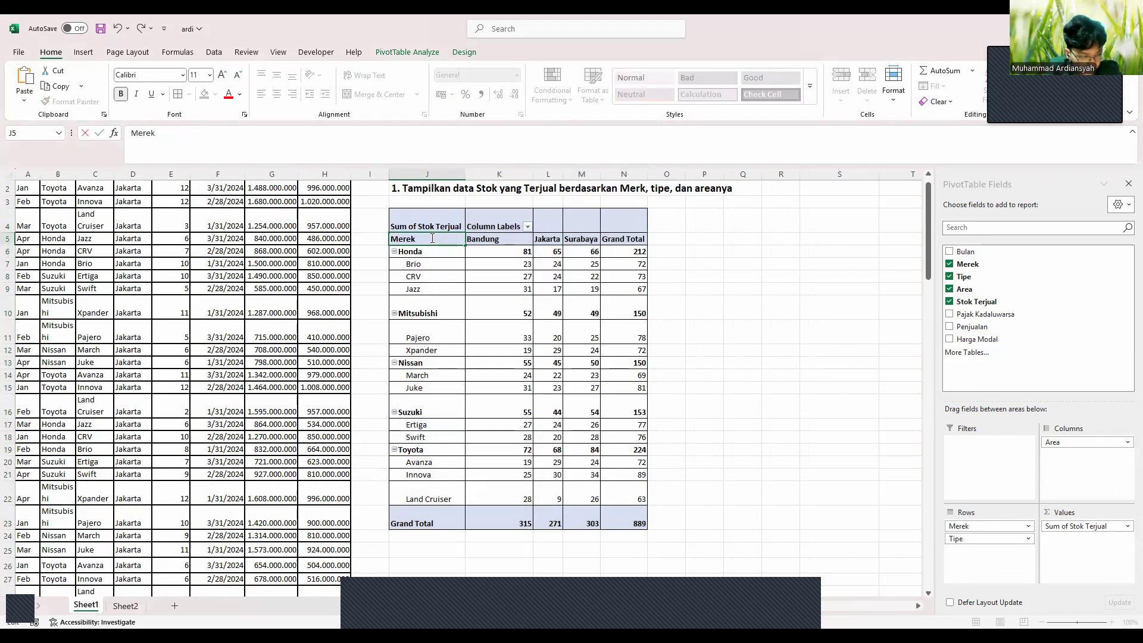
text( dan Tipe)
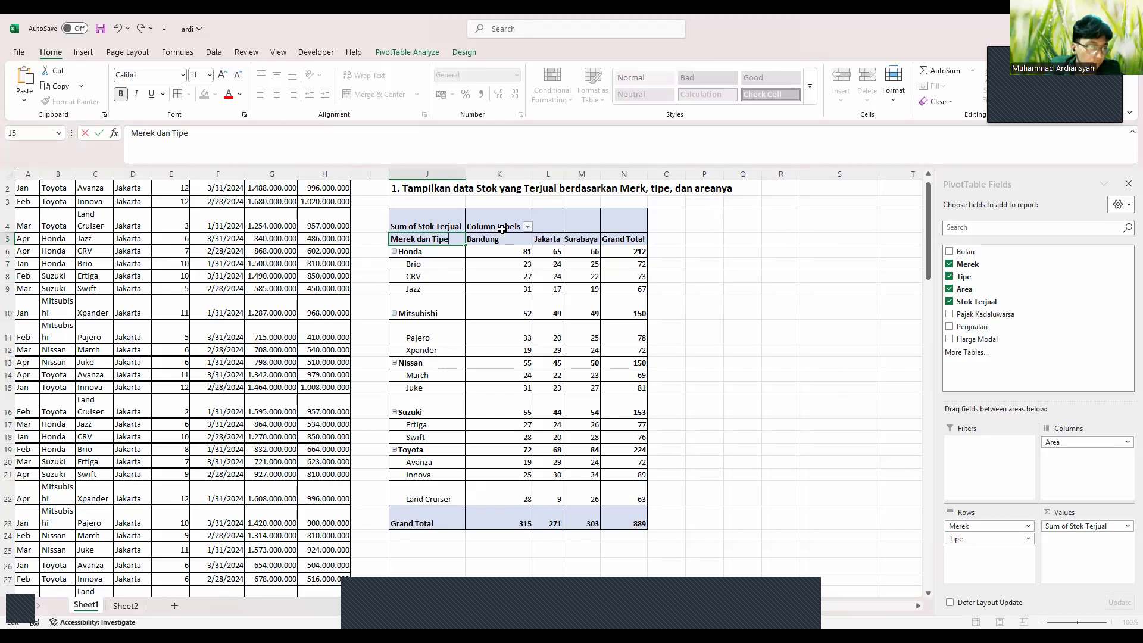
click(502, 229)
double_click(503, 229)
key(BackSpace)
key(BackSpace)
key(BackSpace)
key(BackSpace)
key(BackSpace)
key(BackSpace)
key(BackSpace)
key(BackSpace)
key(BackSpace)
key(BackSpace)
key(BackSpace)
key(BackSpace)
key(BackSpace)
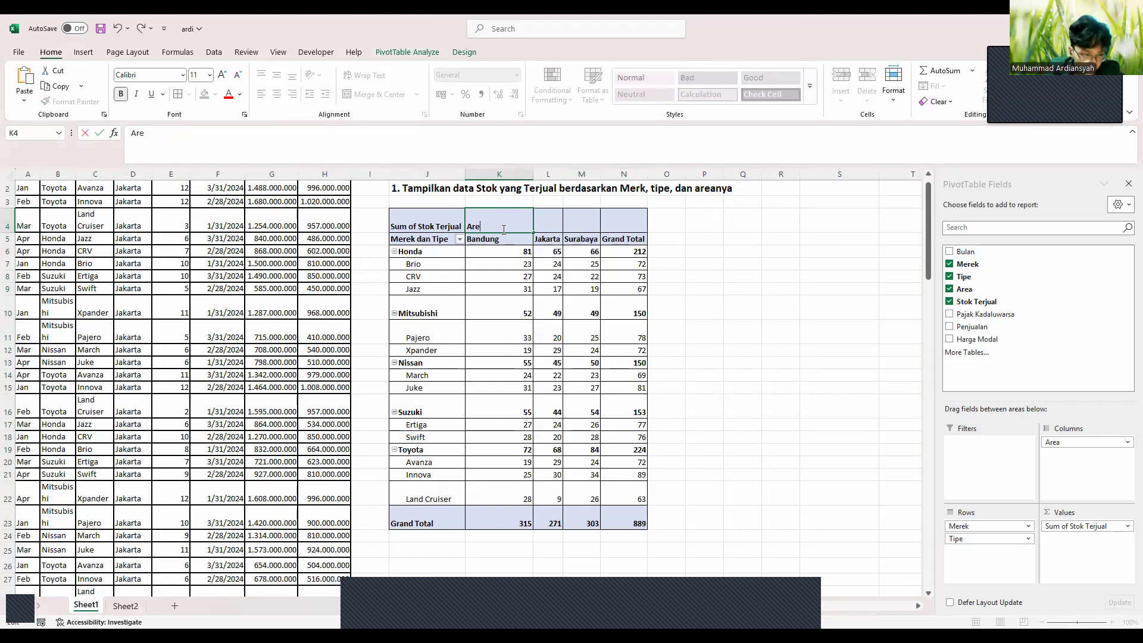
scroll(804, 187, up, 1)
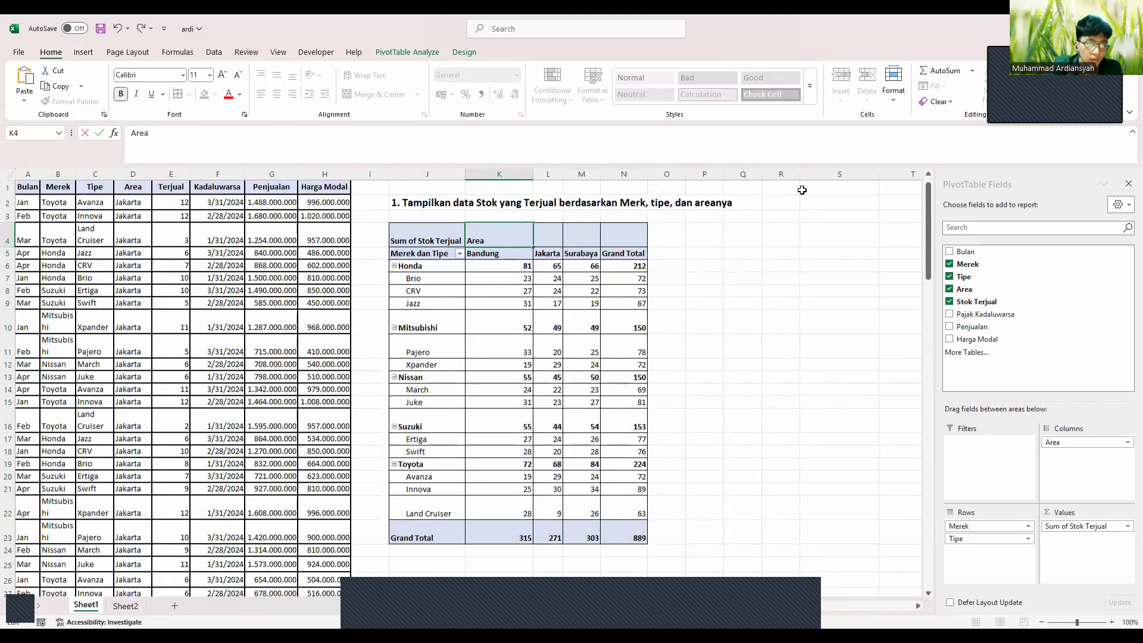
click(835, 212)
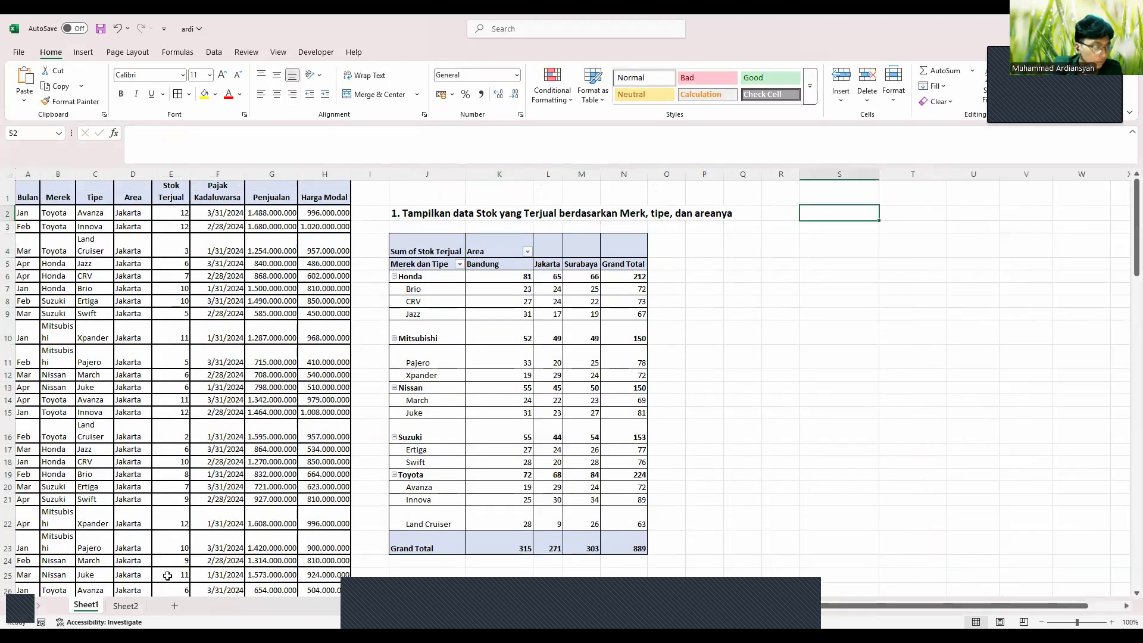
Paste question 2's text from Sheet2 B4 into S2 as an enlarged, bold heading
click(125, 606)
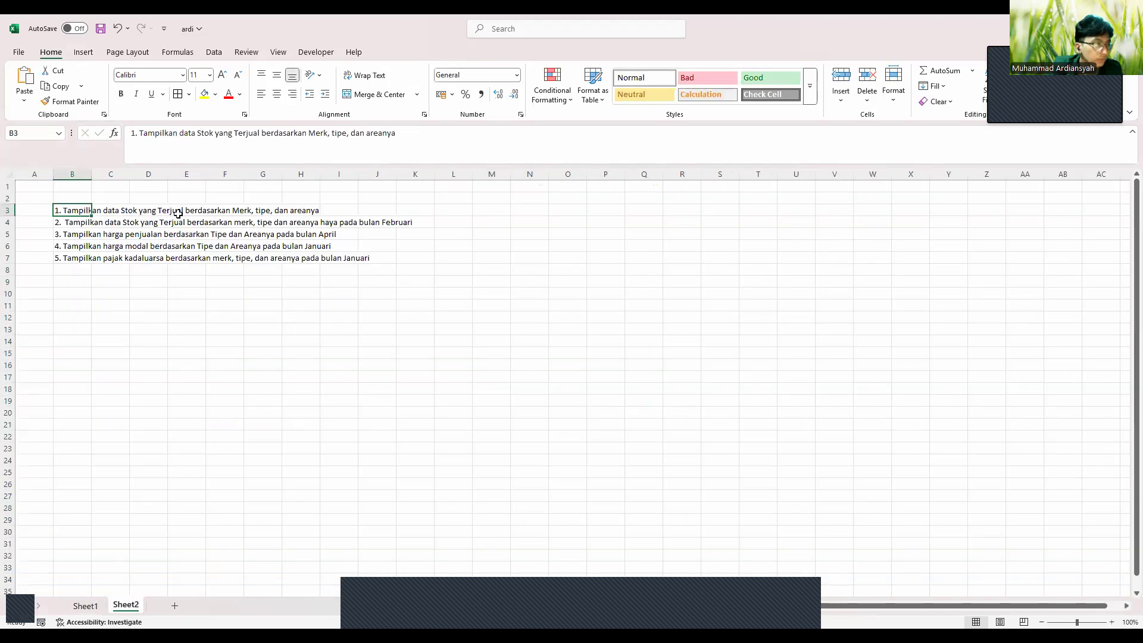
click(106, 224)
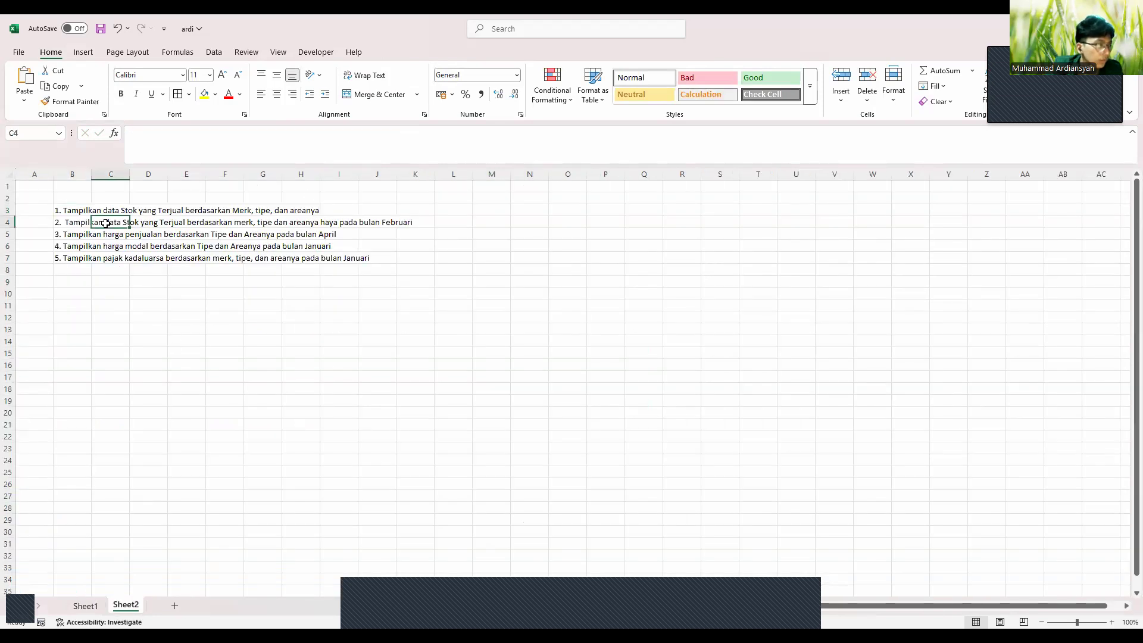
click(86, 223)
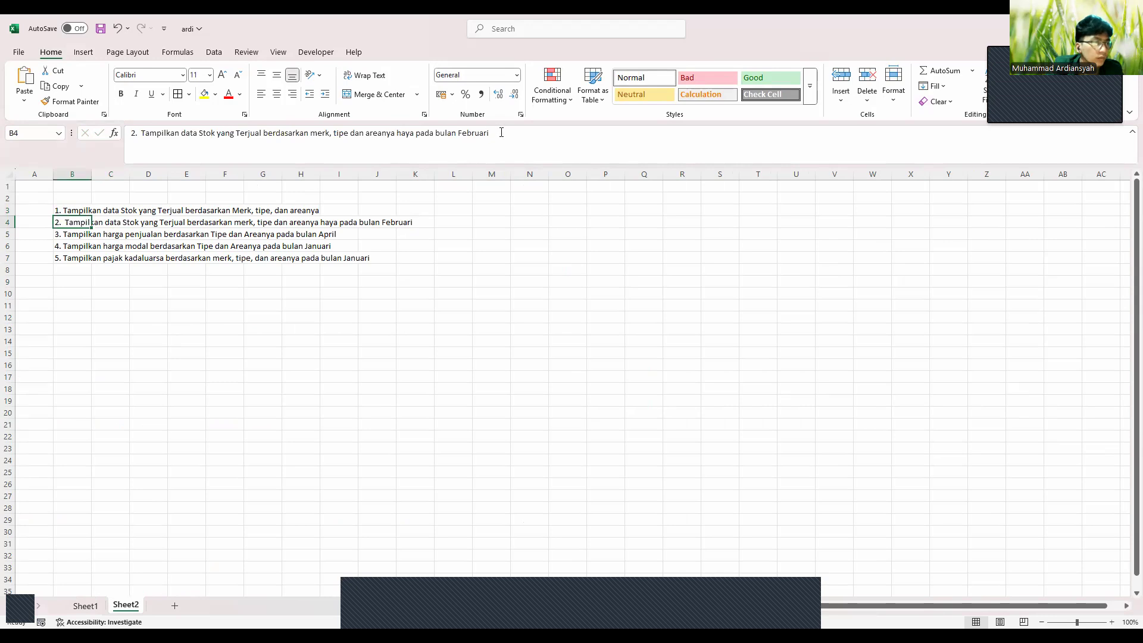
drag(489, 134, 136, 133)
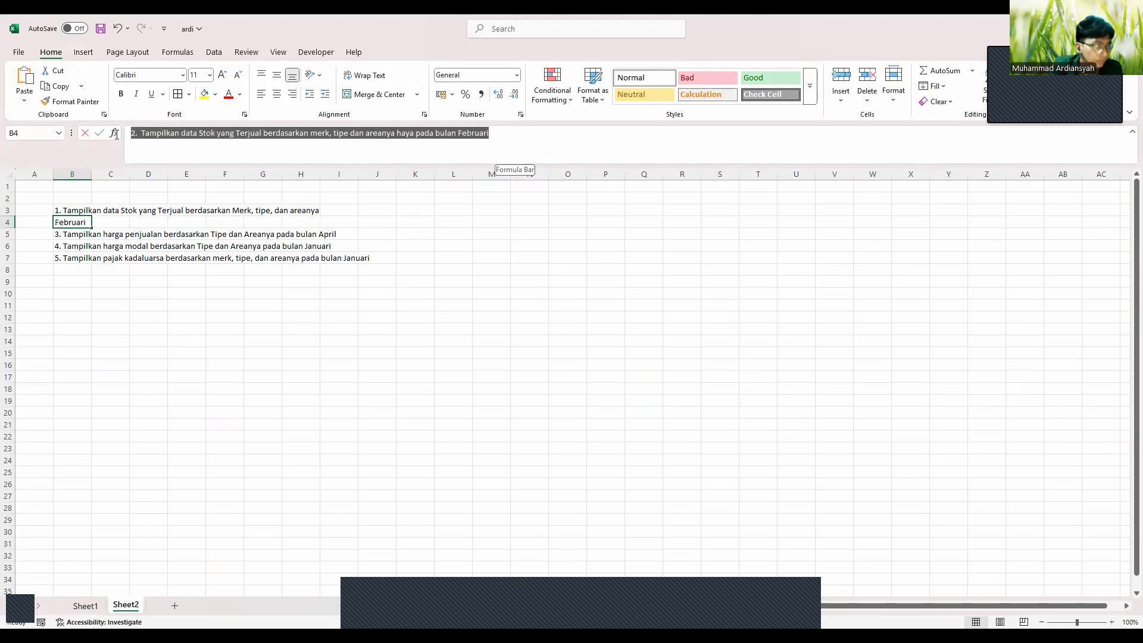
click(85, 605)
text(2.  Tampilkan data Stok yang Terjual berdasarkan merk, tipe dan areanya haya pada bulan Februari)
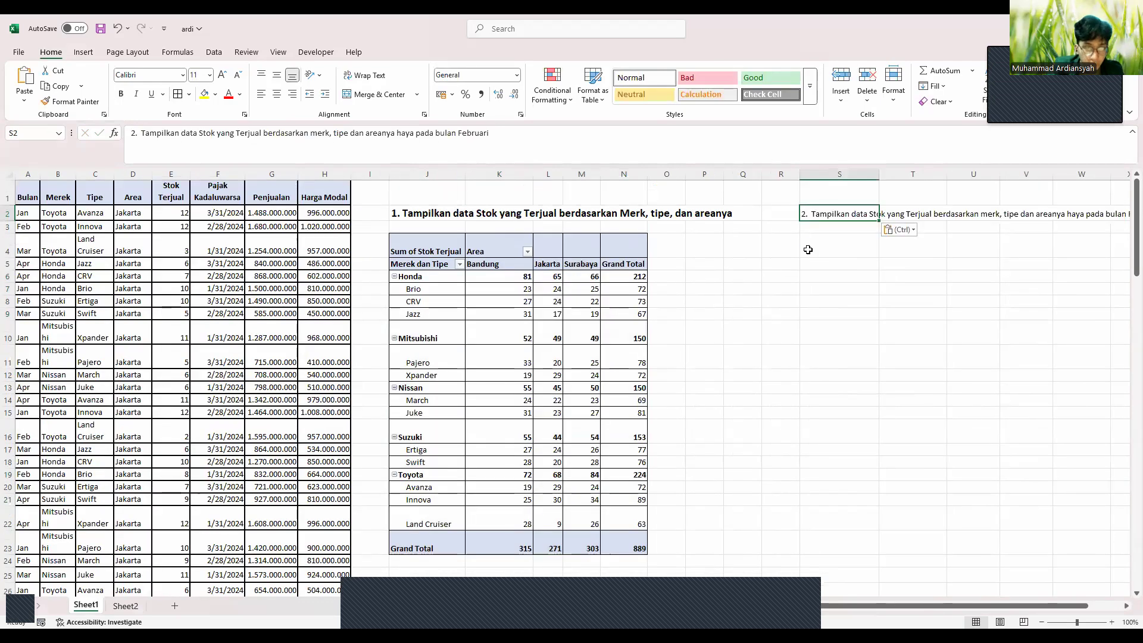
click(221, 75)
click(222, 74)
click(121, 94)
Correct 'haya' to 'hanya' in the S2 heading
scroll(579, 232, right, 4)
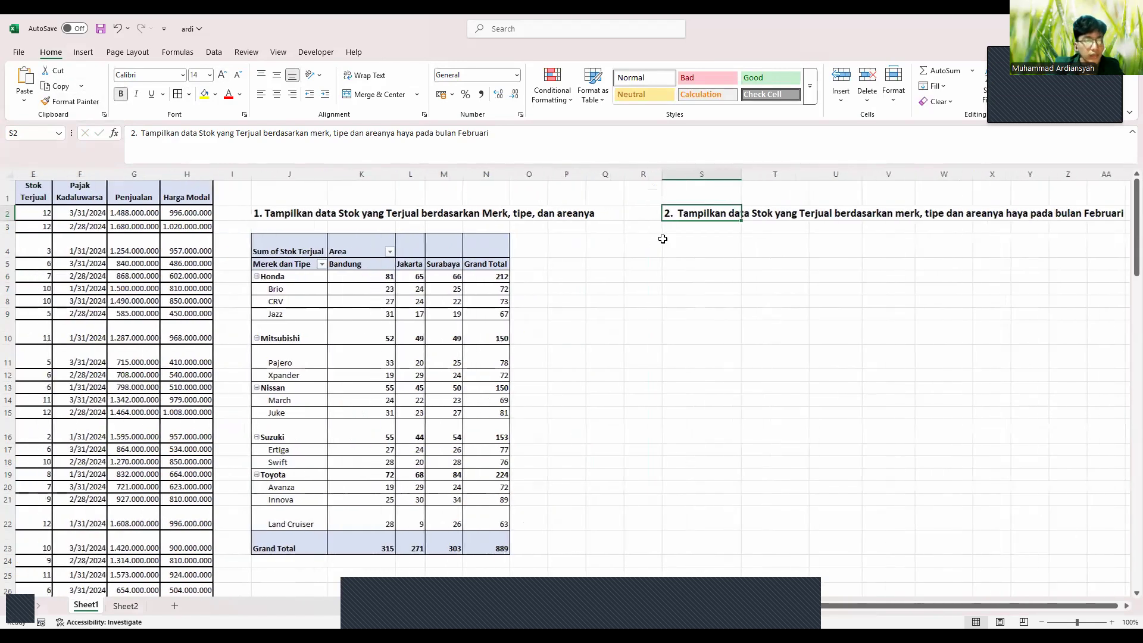
click(682, 241)
scroll(676, 241, right, 2)
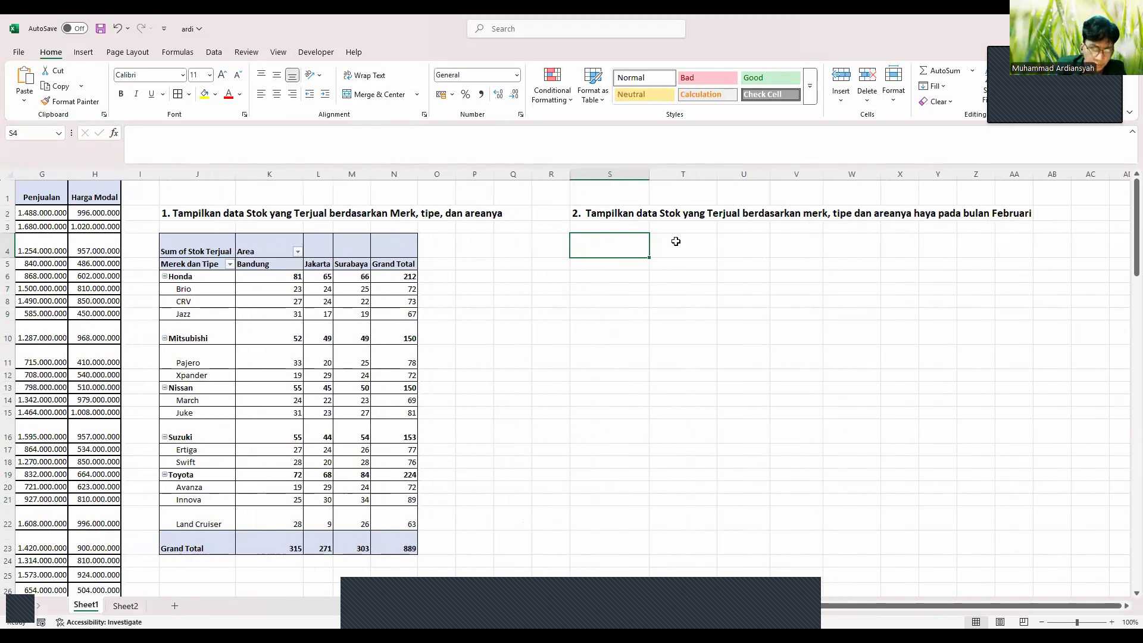
double_click(929, 213)
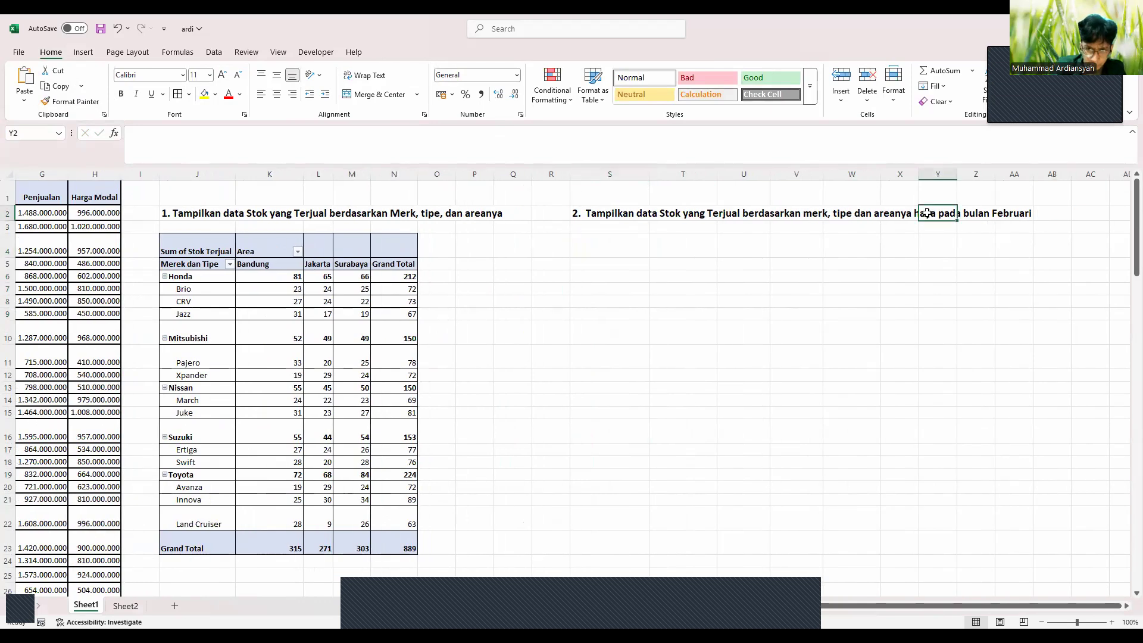
click(607, 210)
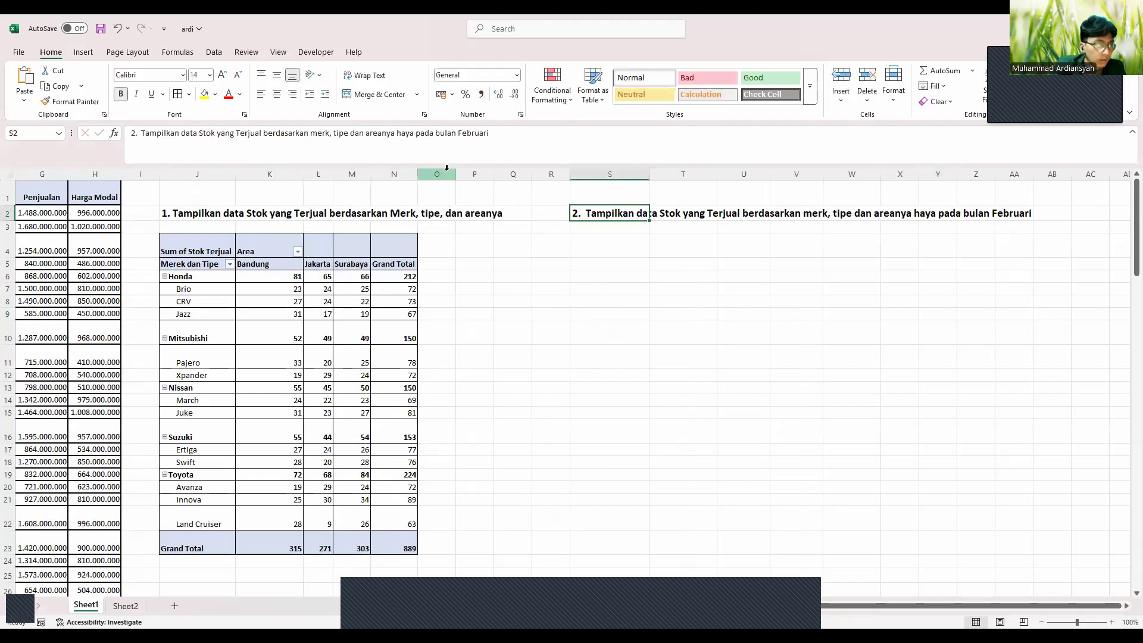
click(405, 134)
text(n)
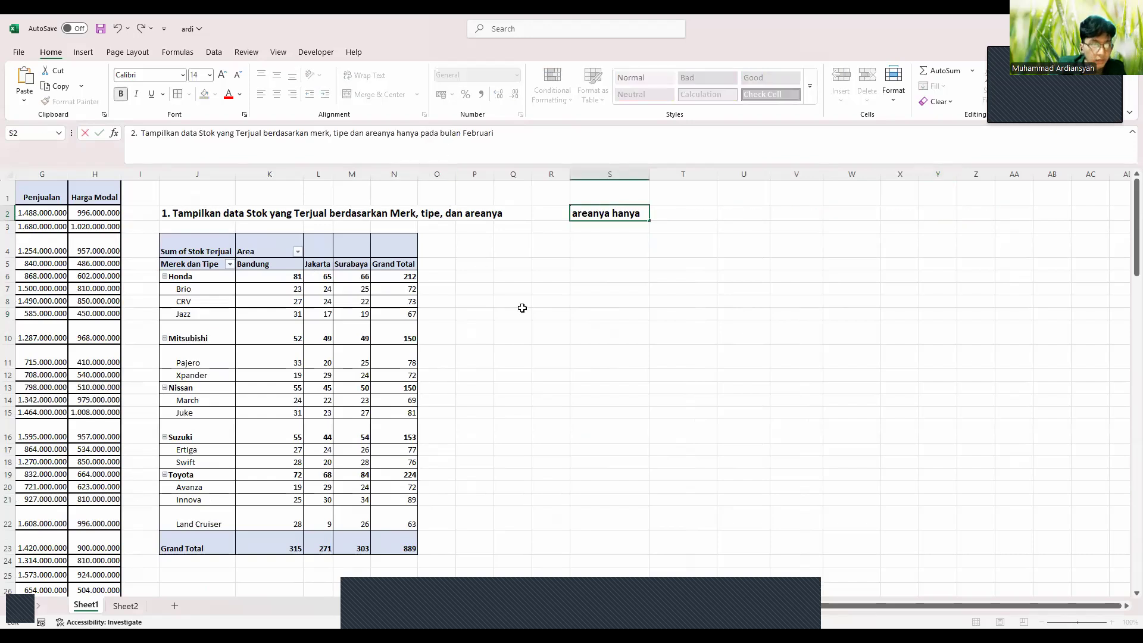
key(Return)
click(582, 247)
Insert a second PivotTable from A1:H109 on the existing worksheet at Sheet1!$S$4
scroll(290, 277, left, 5)
scroll(295, 427, down, 3)
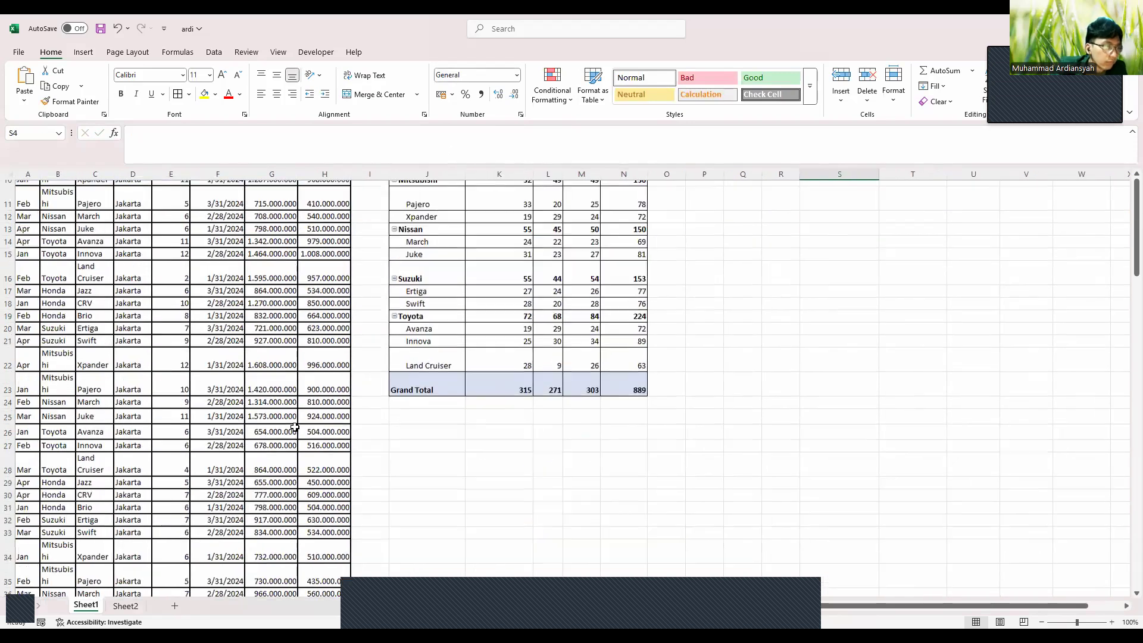
scroll(294, 427, down, 15)
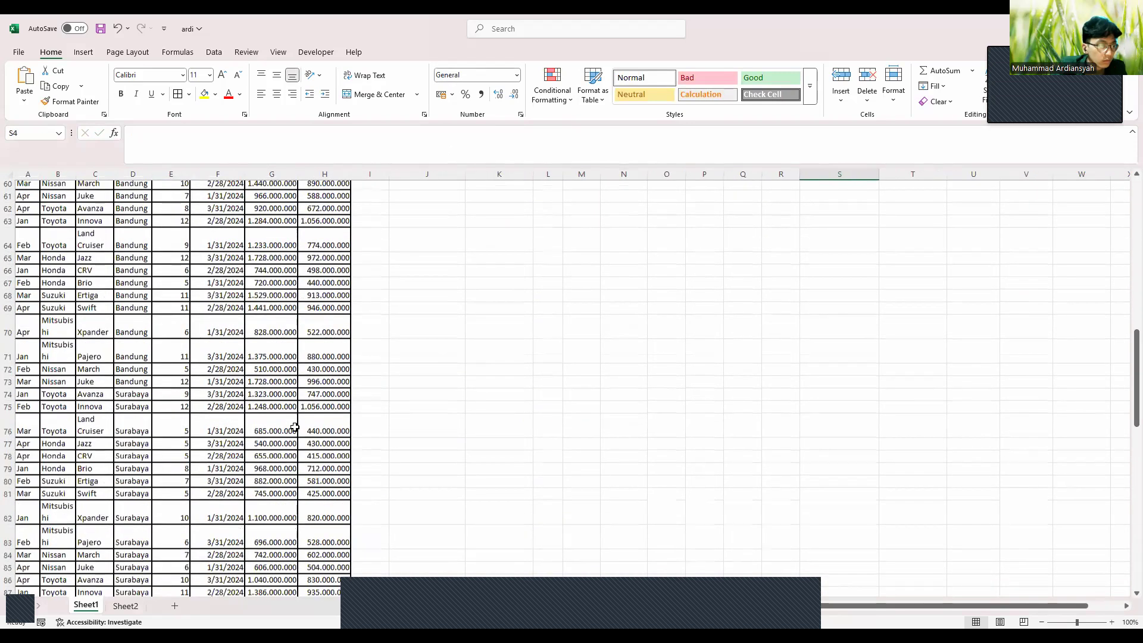
scroll(295, 427, down, 11)
drag(327, 436, 37, 96)
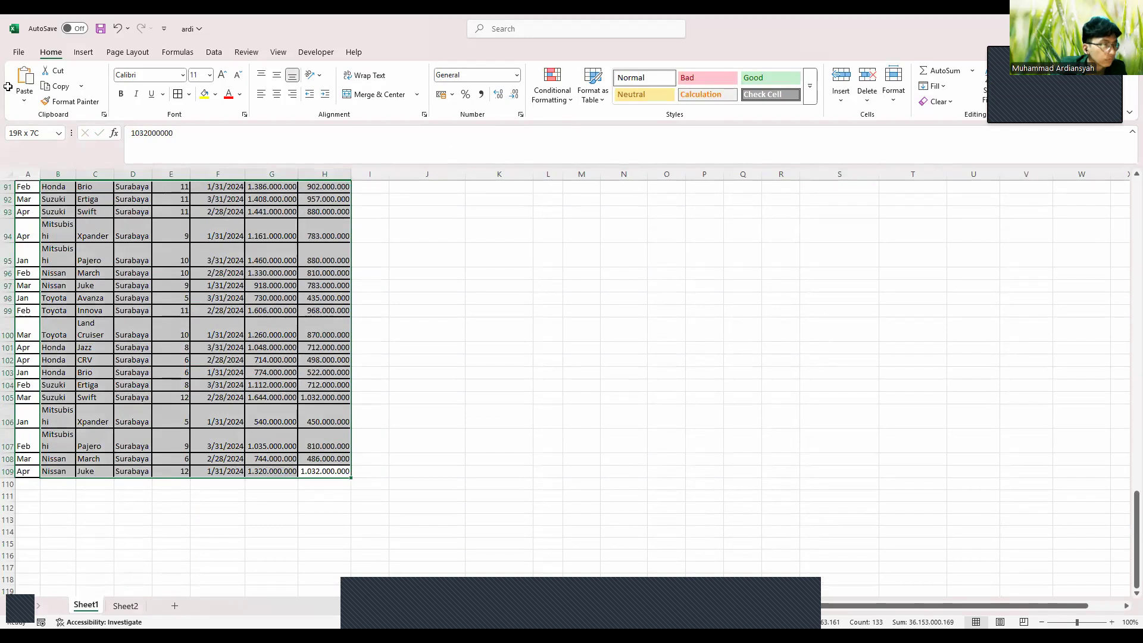
drag(19, 104, 23, 116)
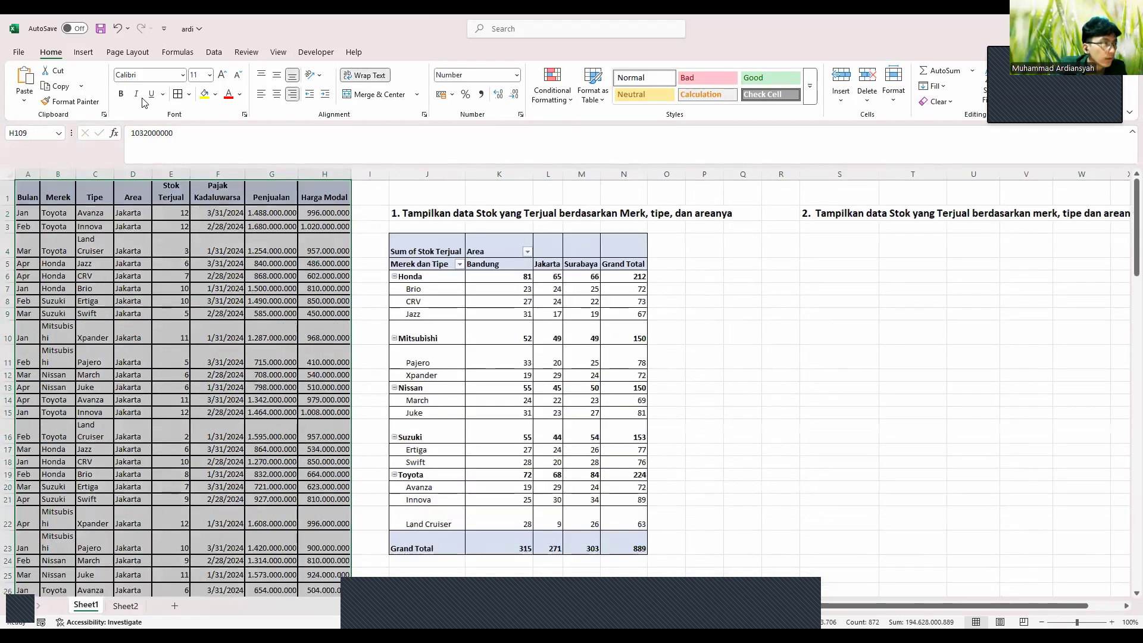
click(88, 55)
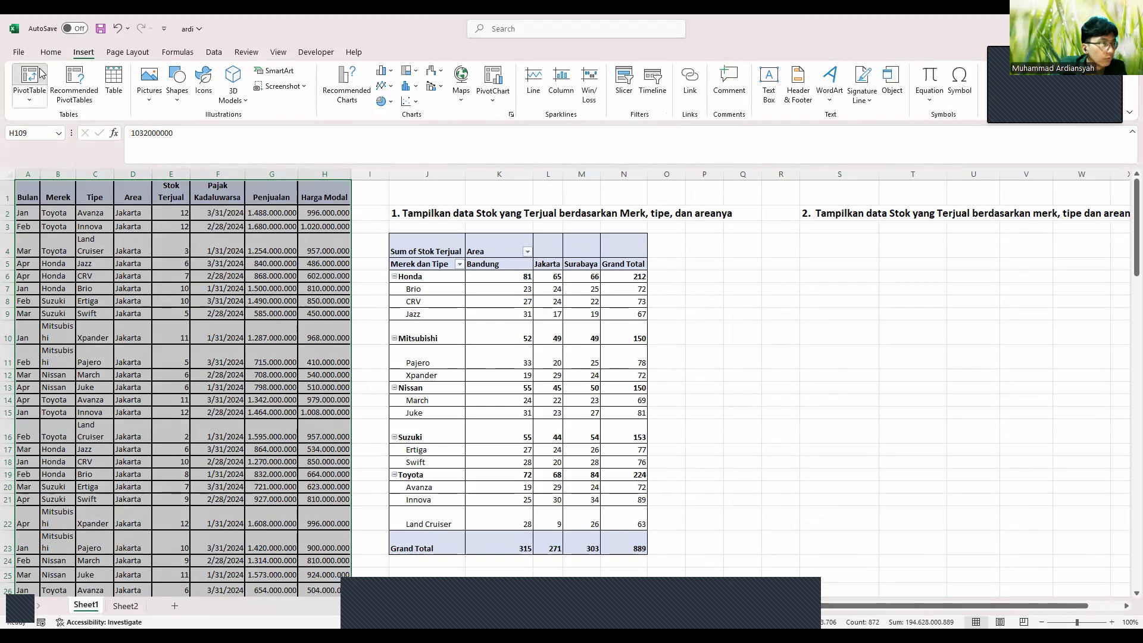
click(42, 72)
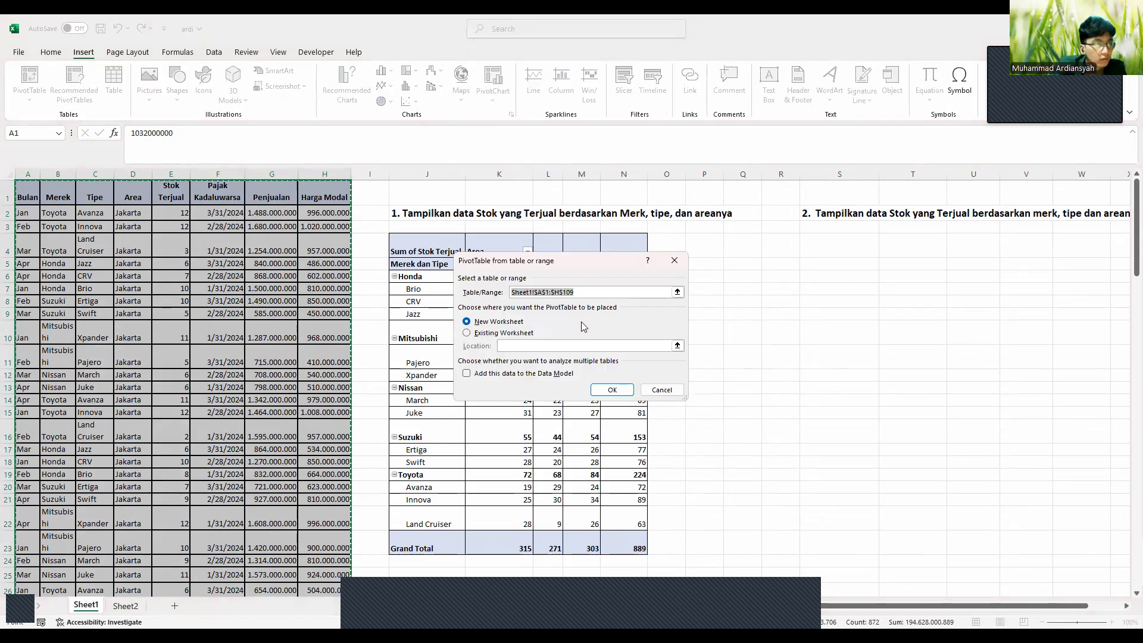
click(467, 333)
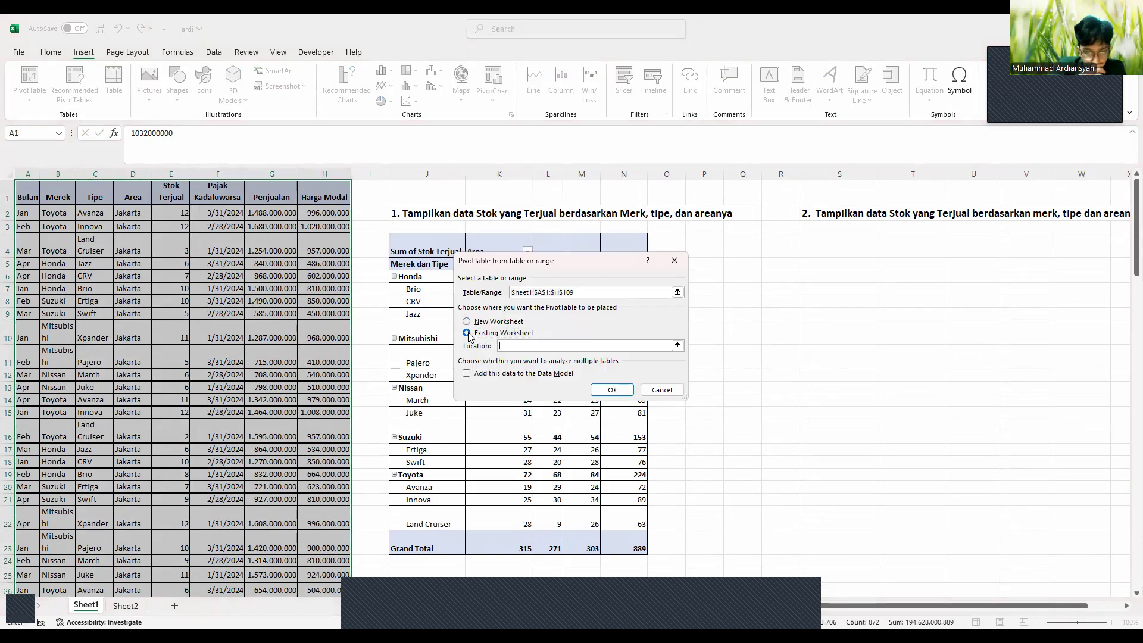
click(833, 253)
click(614, 391)
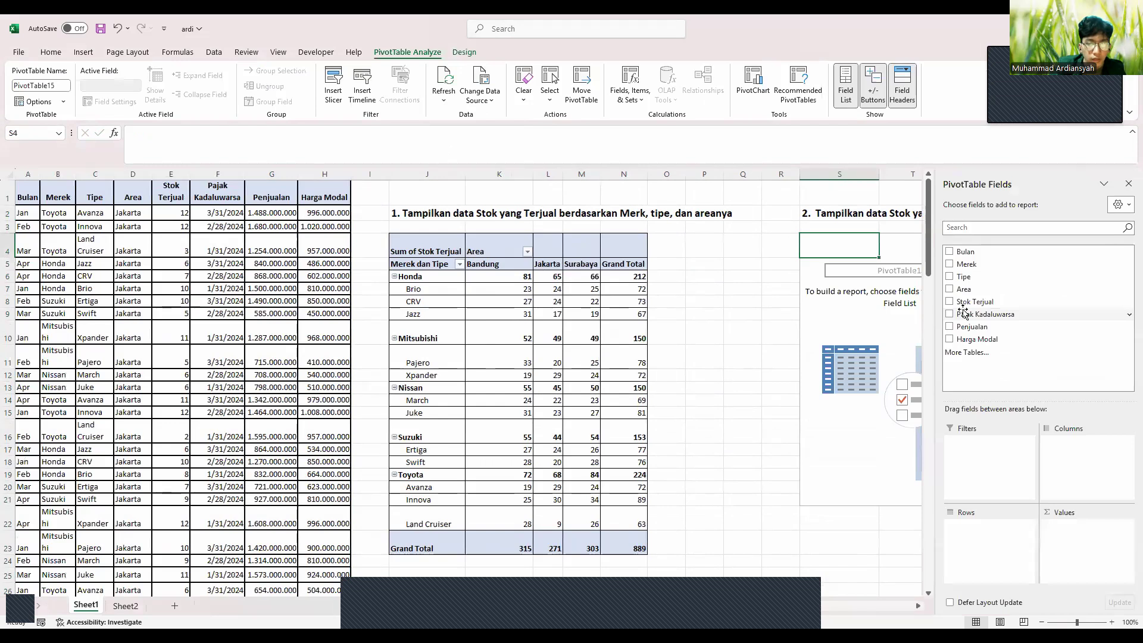
Sum Stok Terjual by Merek and Tipe across Area columns, adding Bulan as a filter
scroll(852, 320, right, 3)
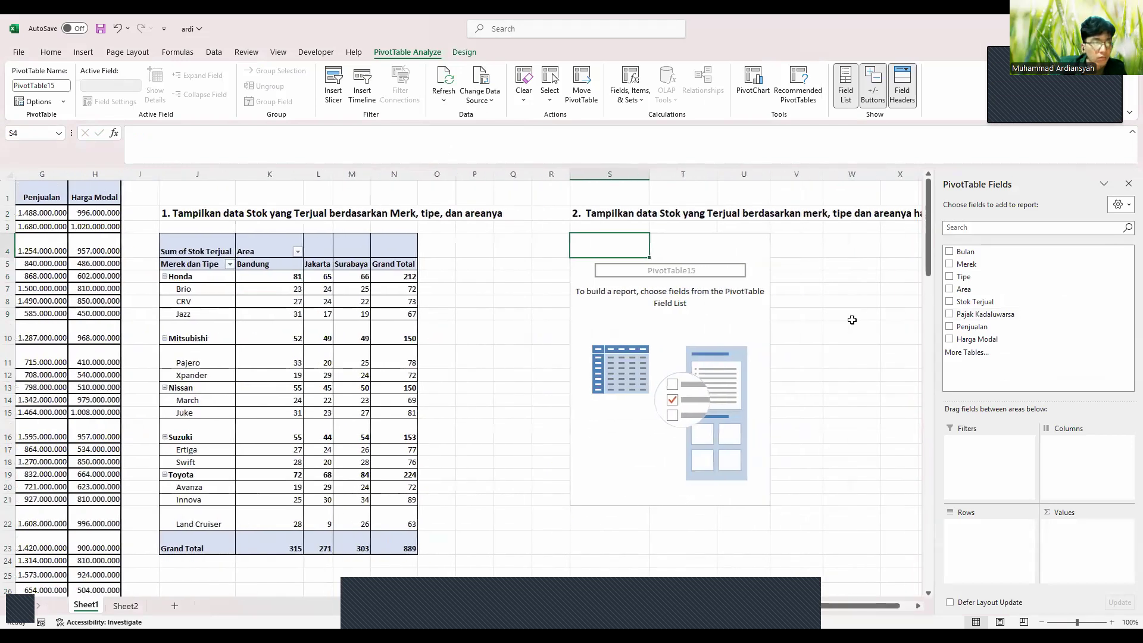
scroll(852, 320, right, 2)
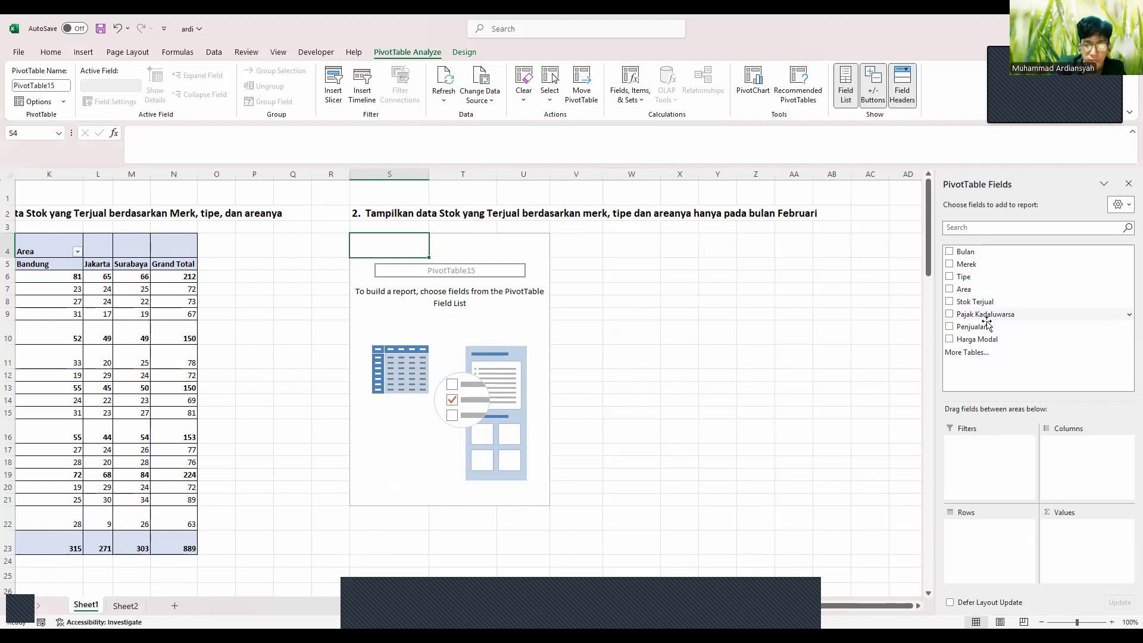
drag(984, 305, 1050, 522)
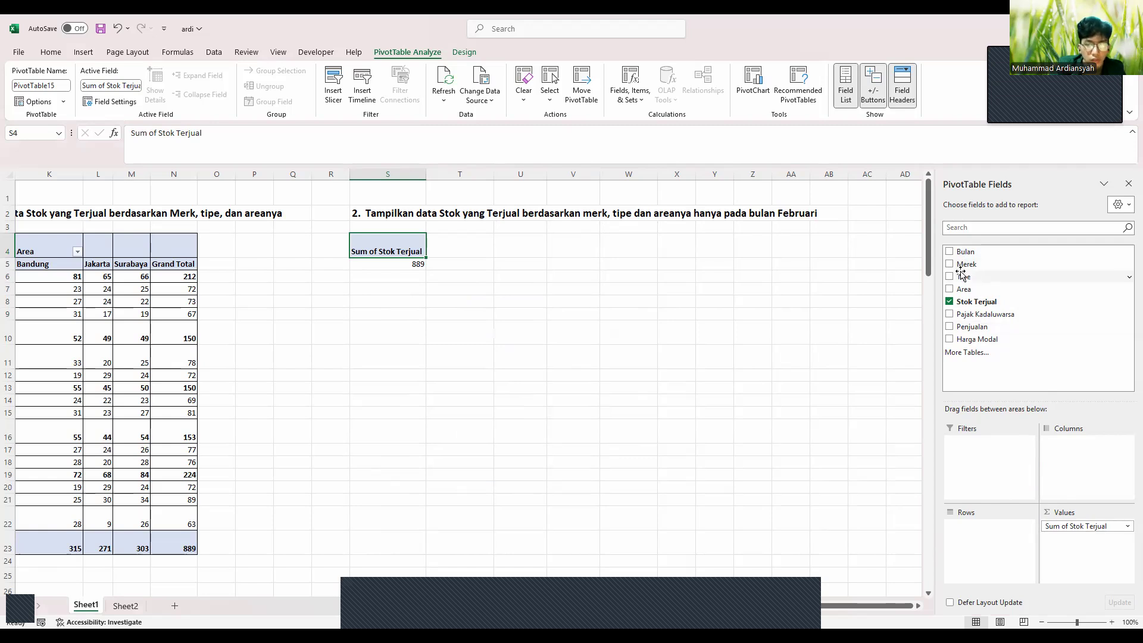
drag(968, 264, 986, 528)
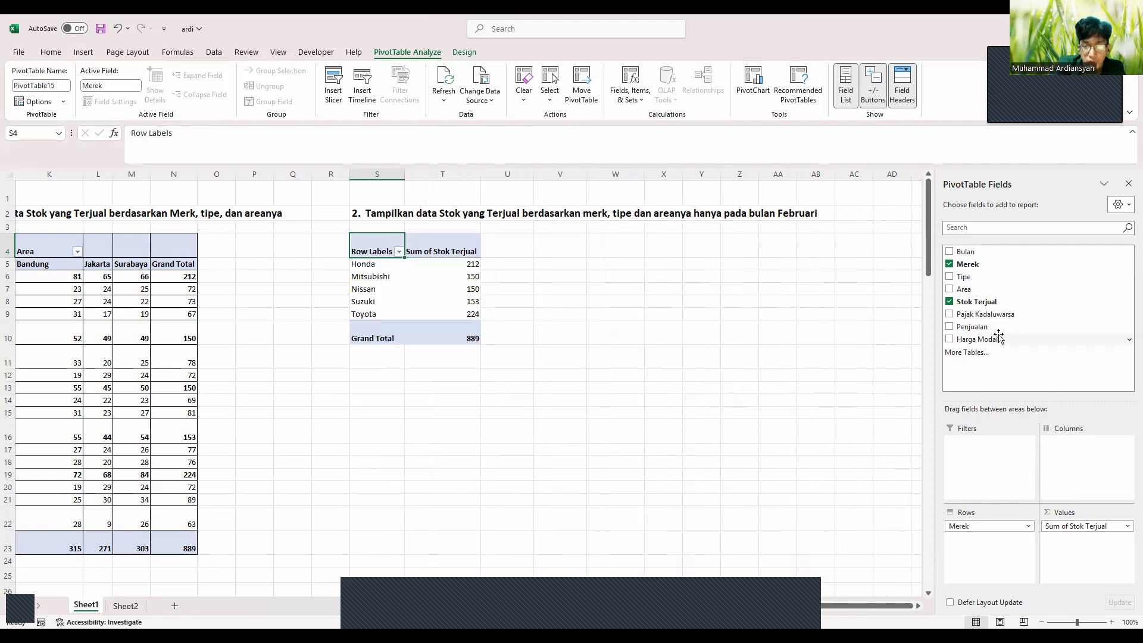
drag(979, 277, 989, 544)
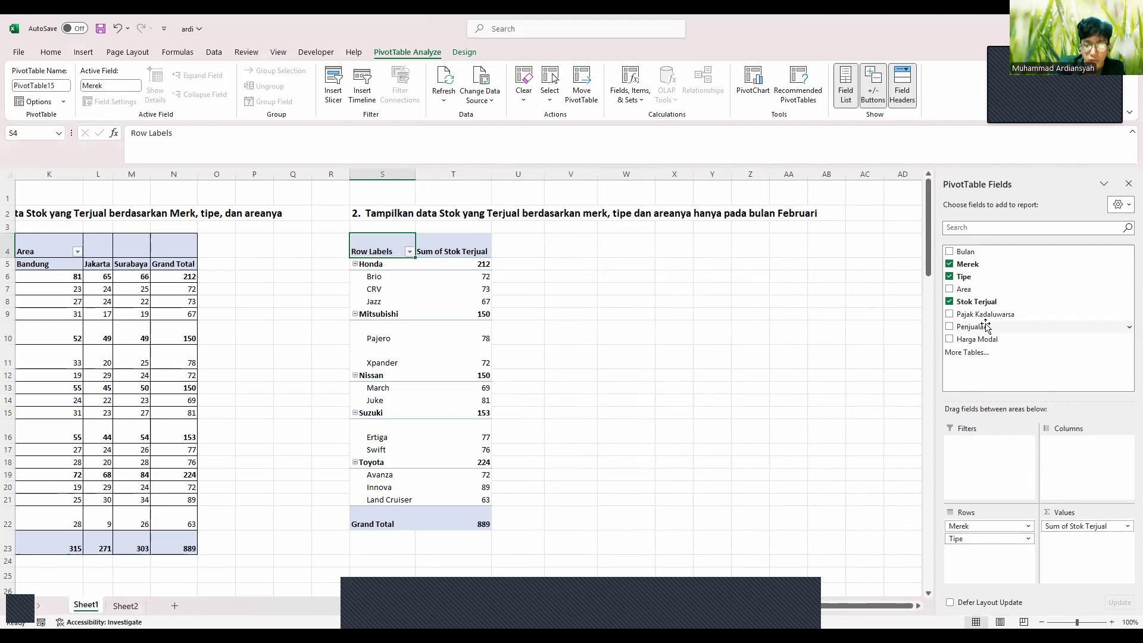
drag(988, 292, 1085, 455)
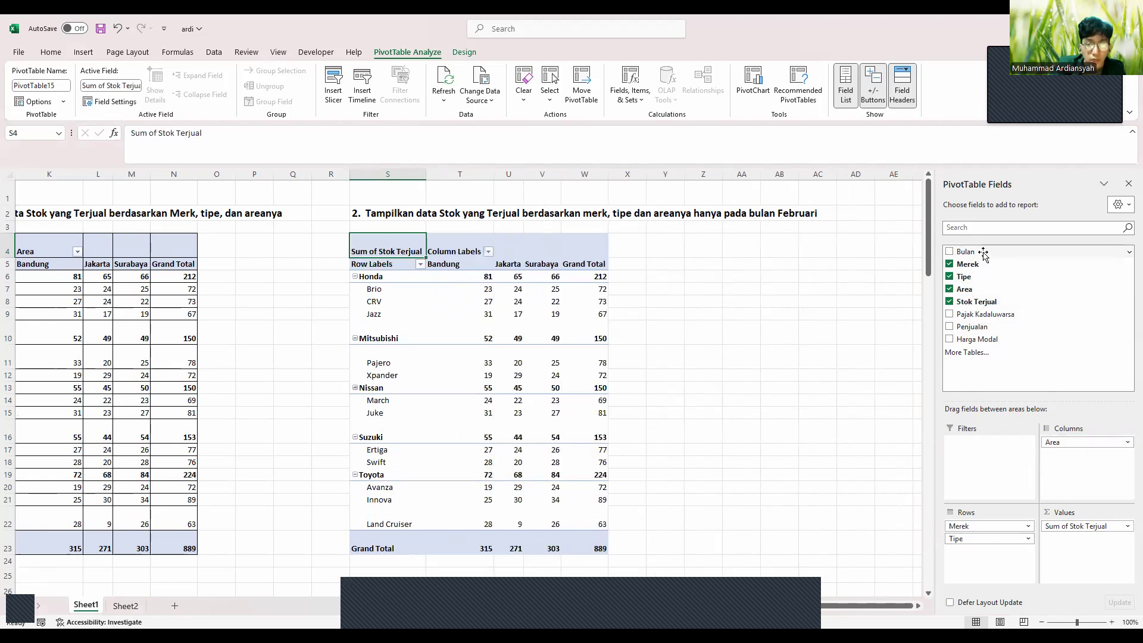
drag(979, 251, 972, 456)
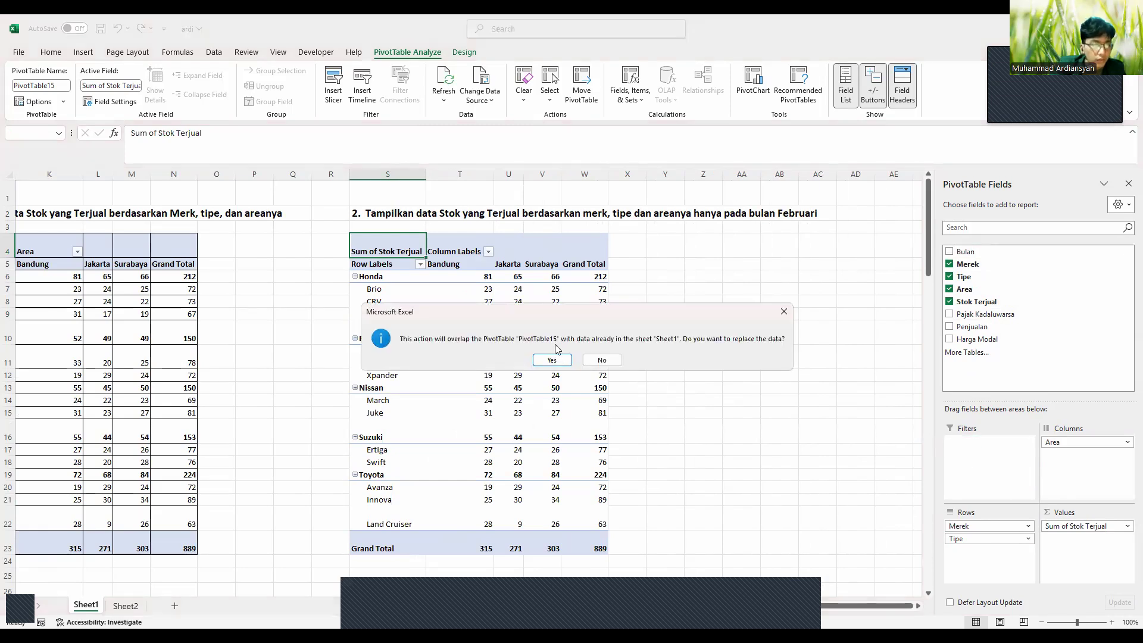
click(552, 361)
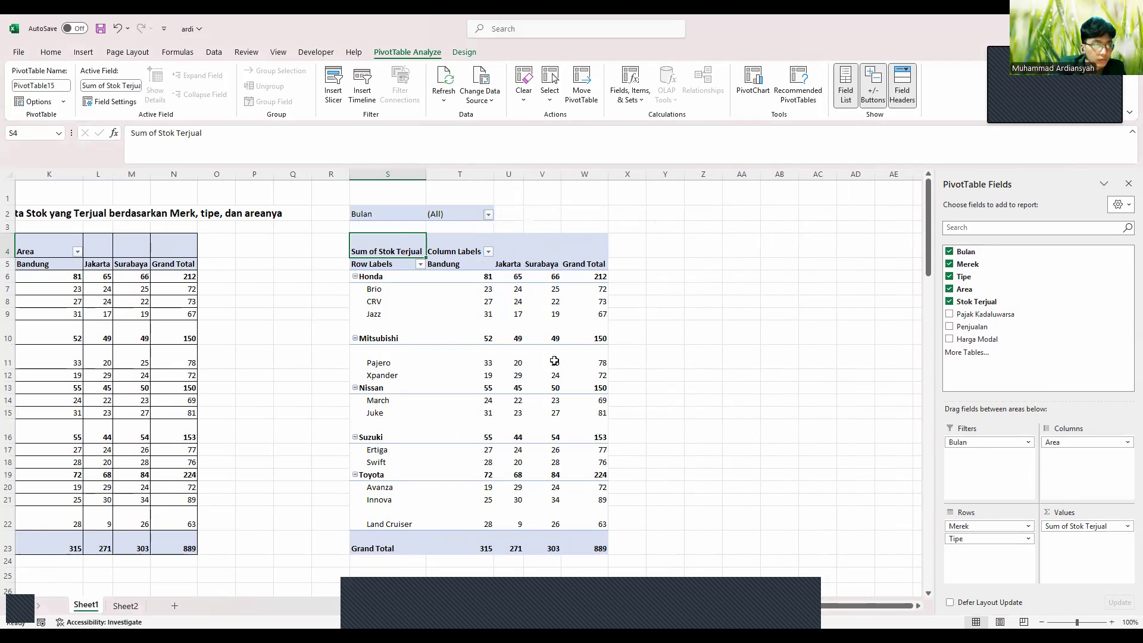
click(387, 191)
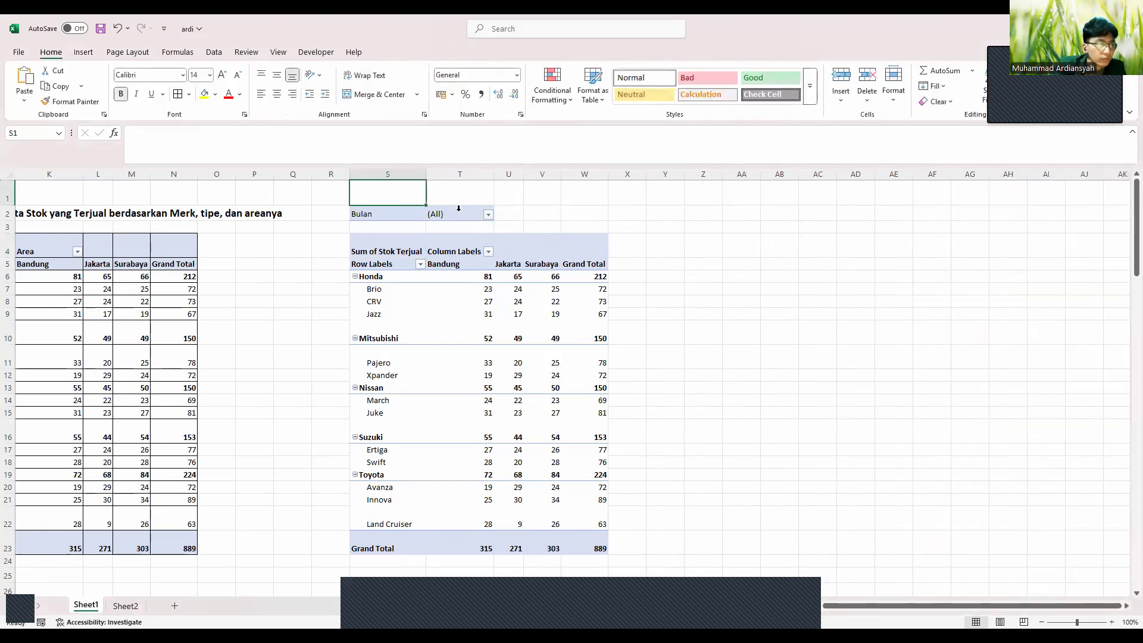
click(126, 606)
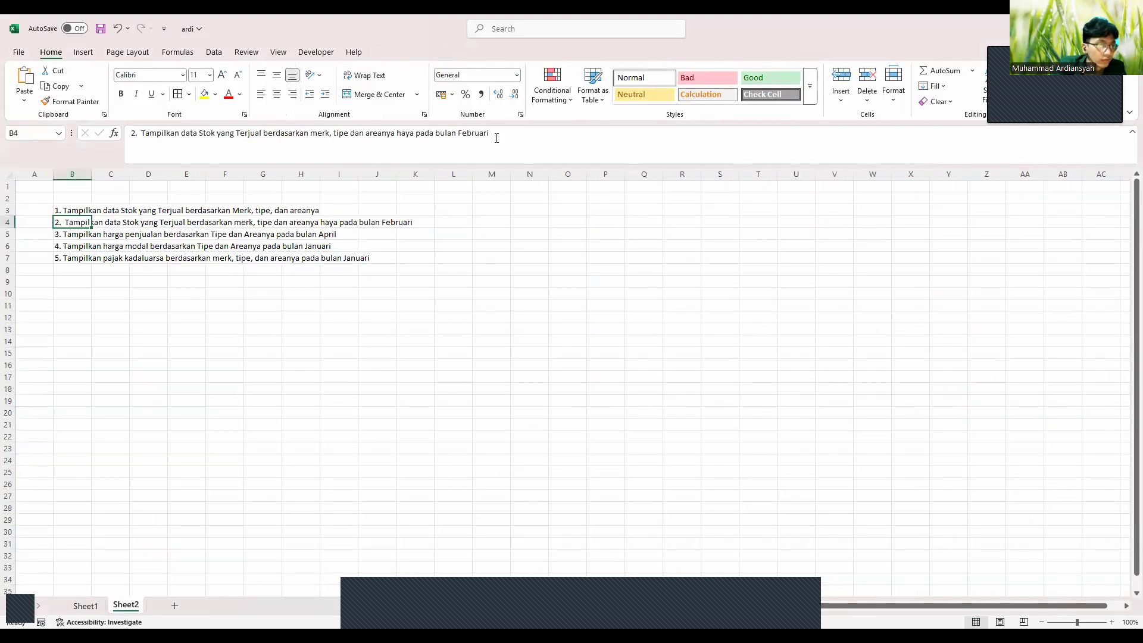
Paste question 2's text from Sheet2 into S1 above the second pivot
drag(497, 138, 103, 137)
key(ctrl+c)
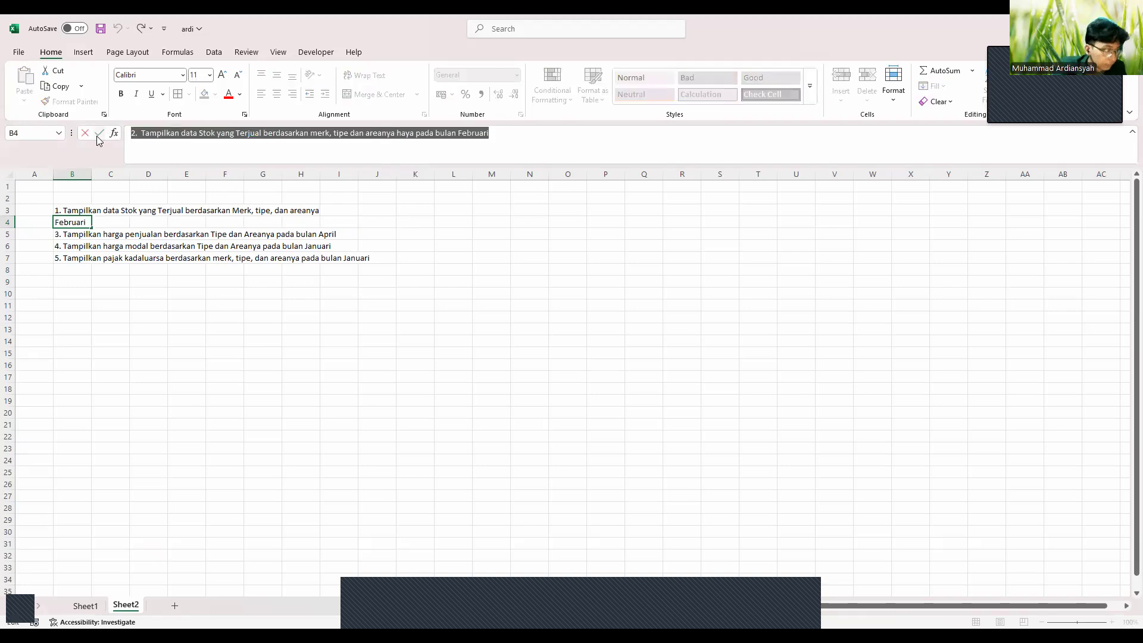
click(87, 613)
click(388, 196)
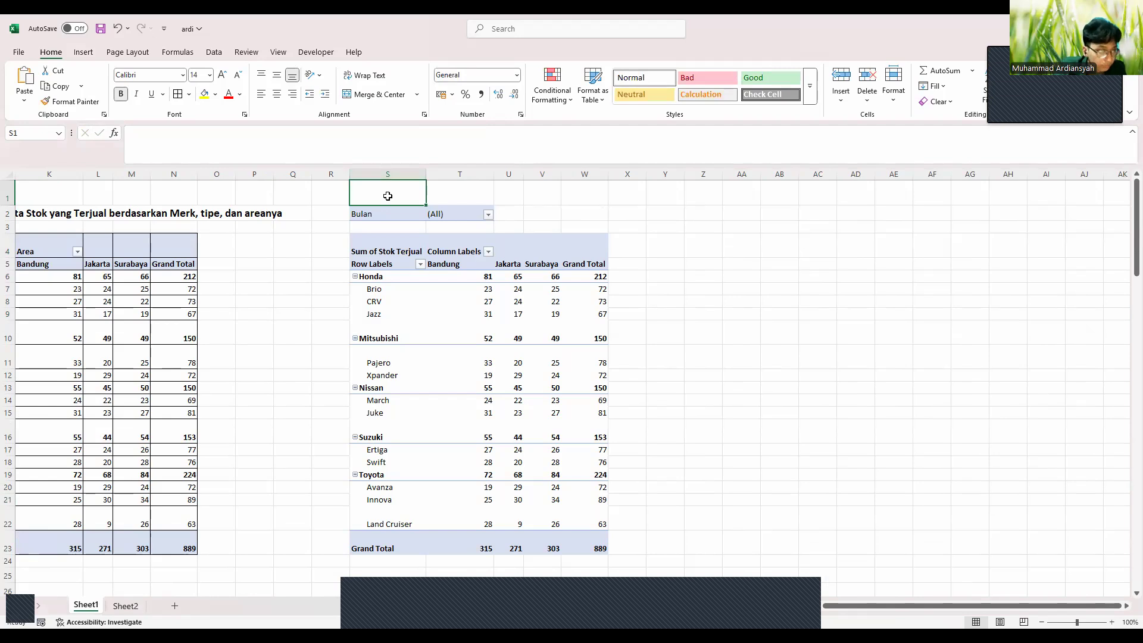
key(ctrl+v)
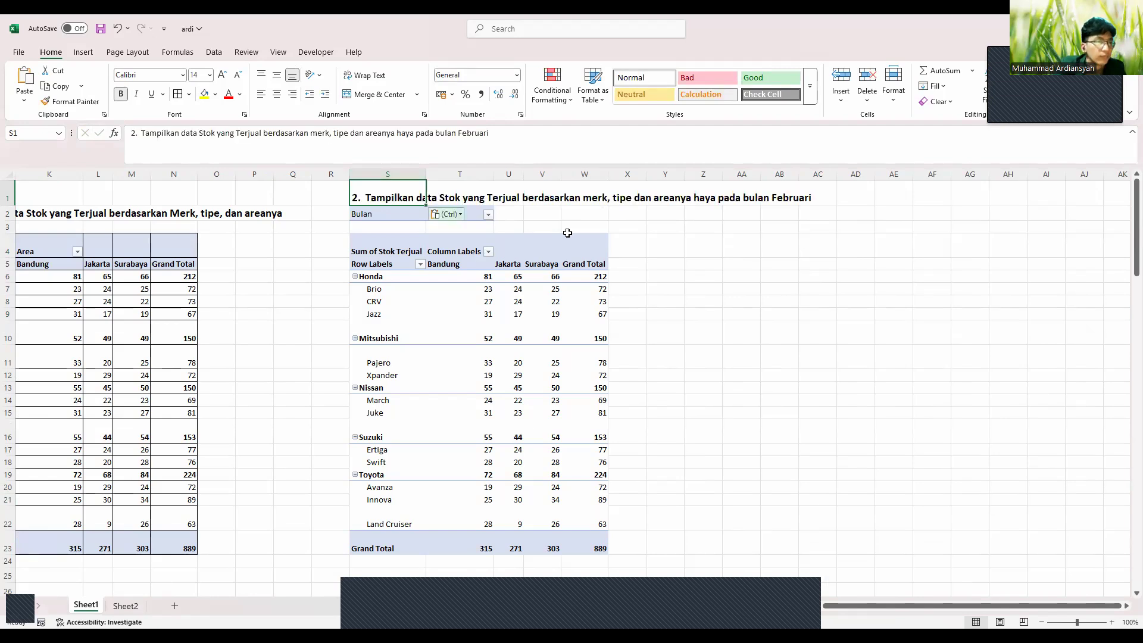
click(586, 232)
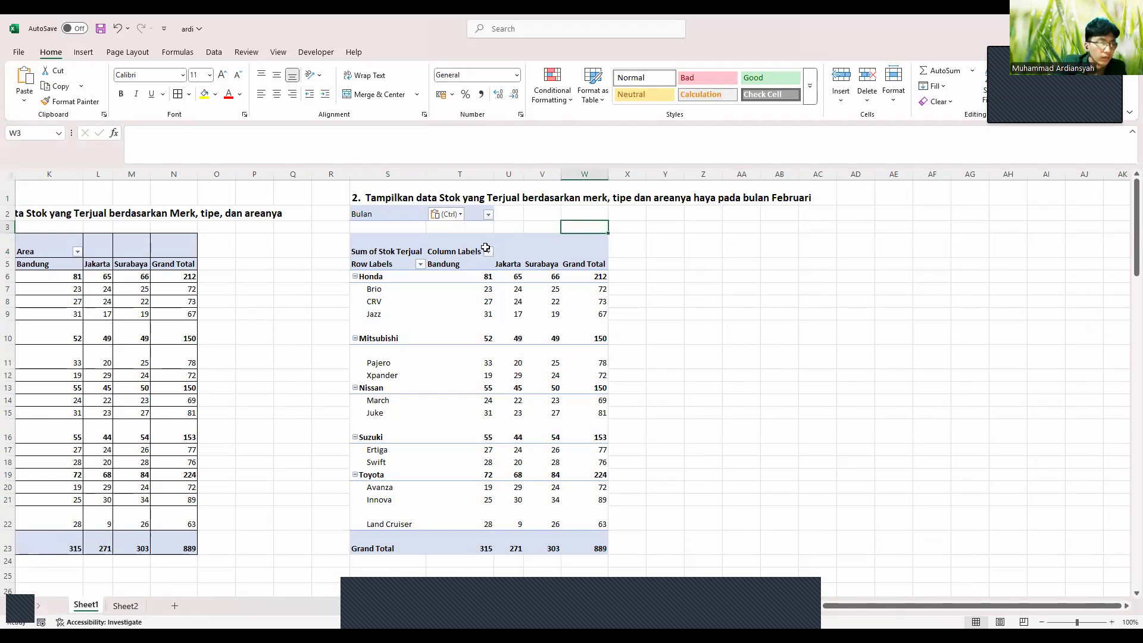
Filter the second pivot's Bulan field to Feb, giving a grand total of 226
click(488, 215)
click(373, 266)
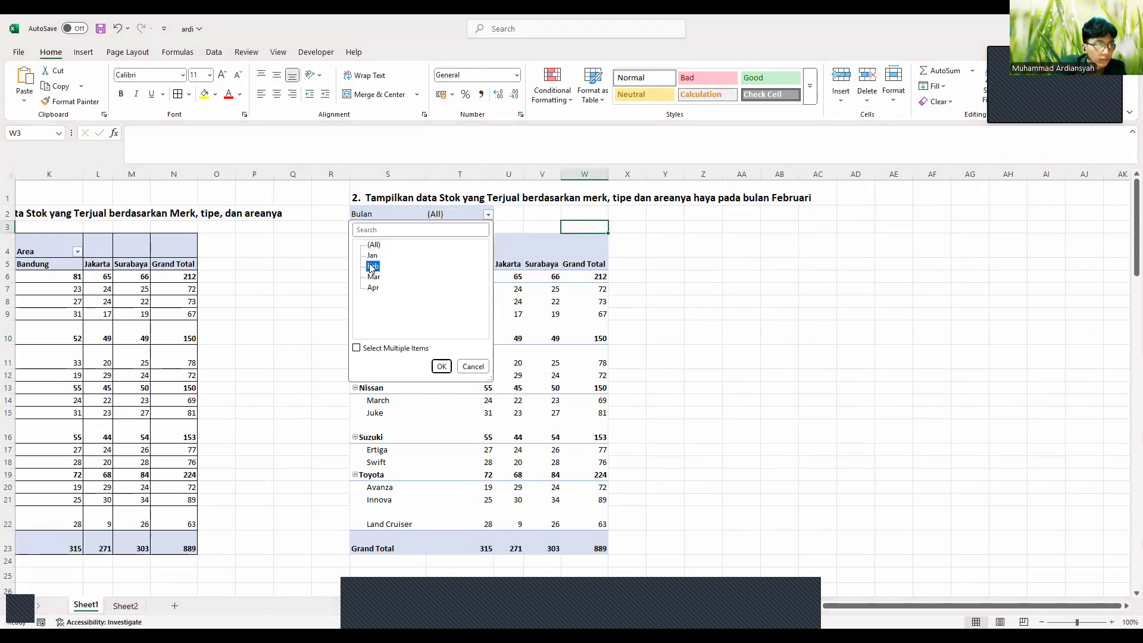
click(441, 367)
click(377, 267)
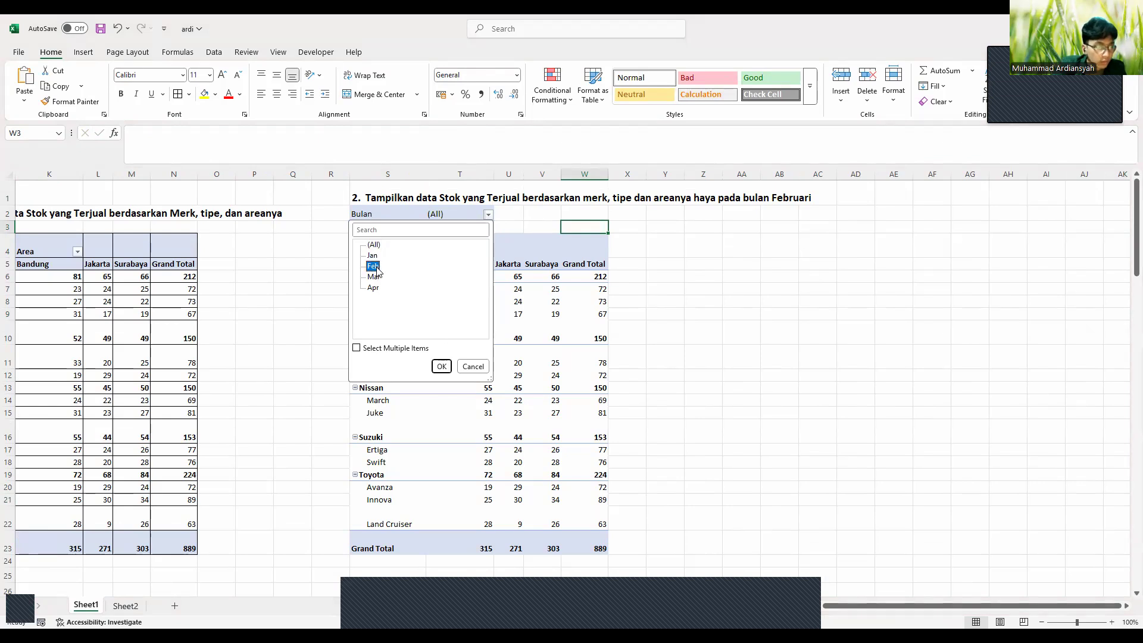
click(439, 366)
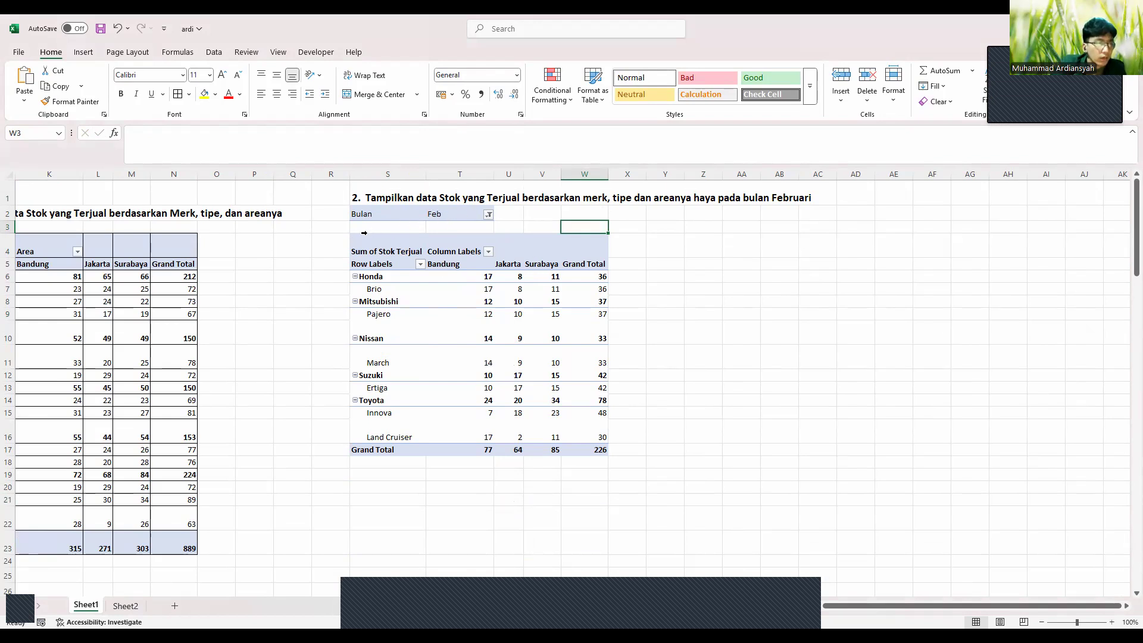
double_click(375, 265)
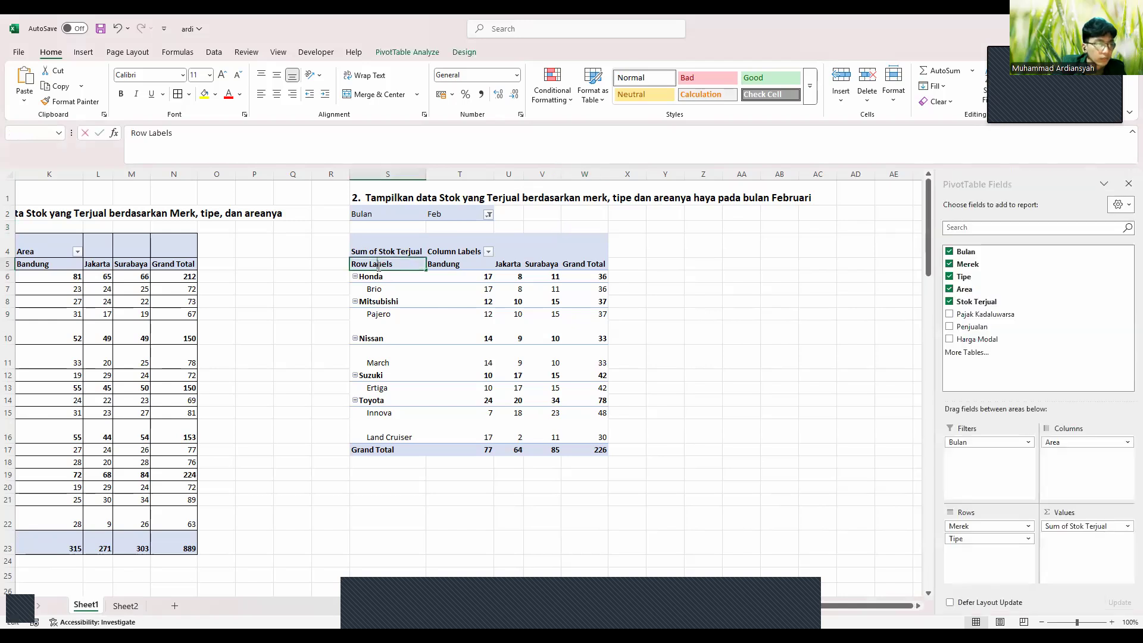
Give the second pivot, including its filter row, All Borders
drag(355, 212, 600, 453)
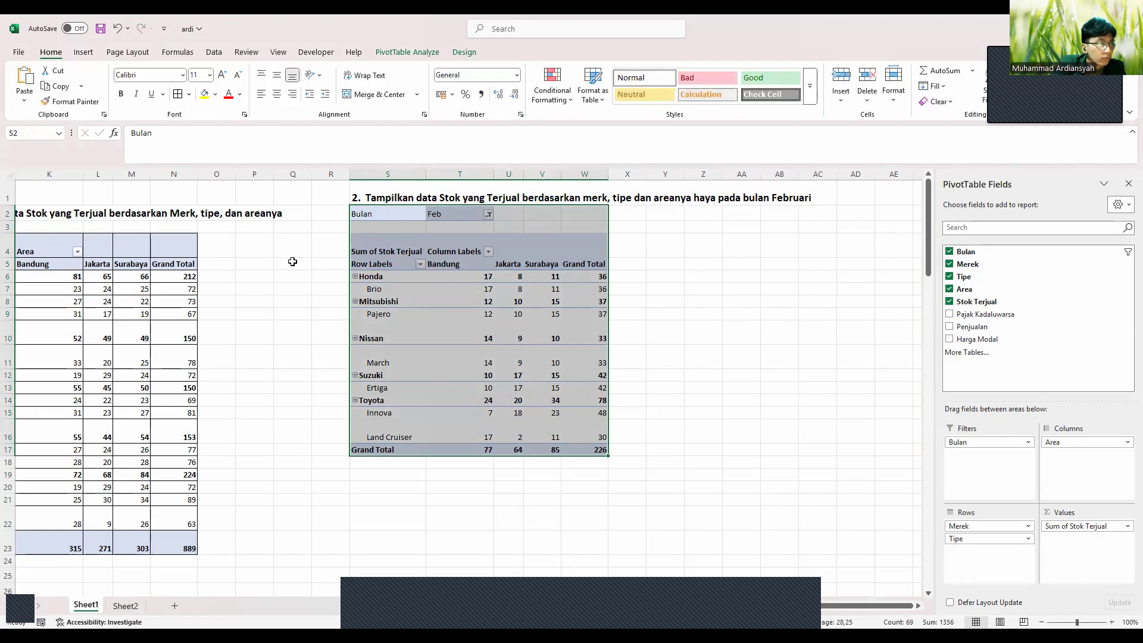
click(177, 94)
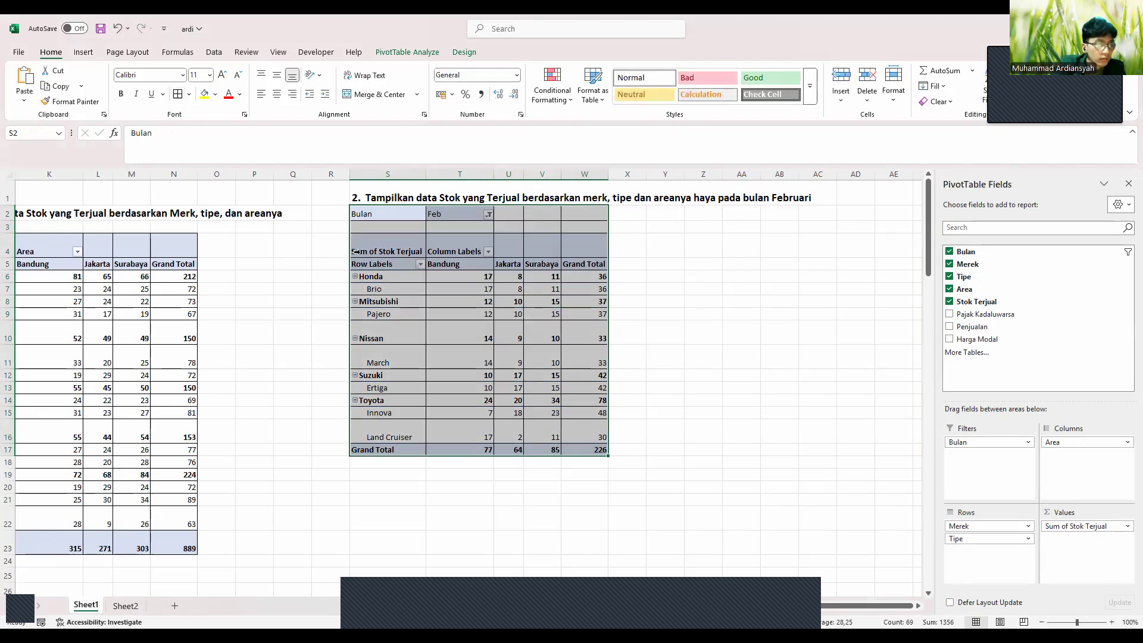
click(648, 302)
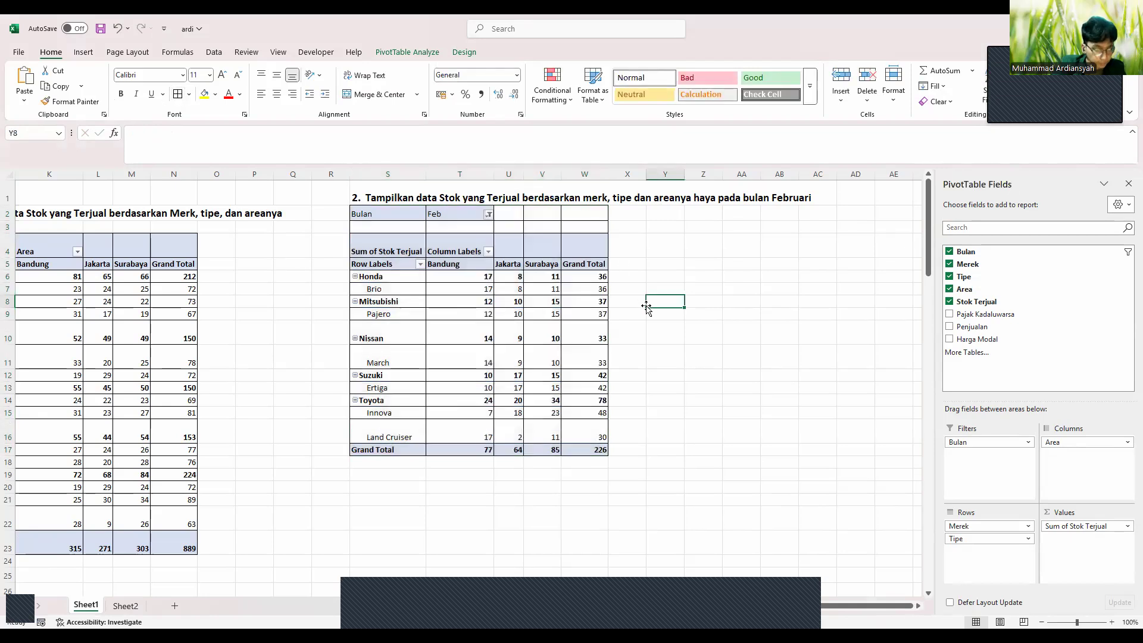
scroll(647, 307, down, 2)
scroll(647, 308, left, 3)
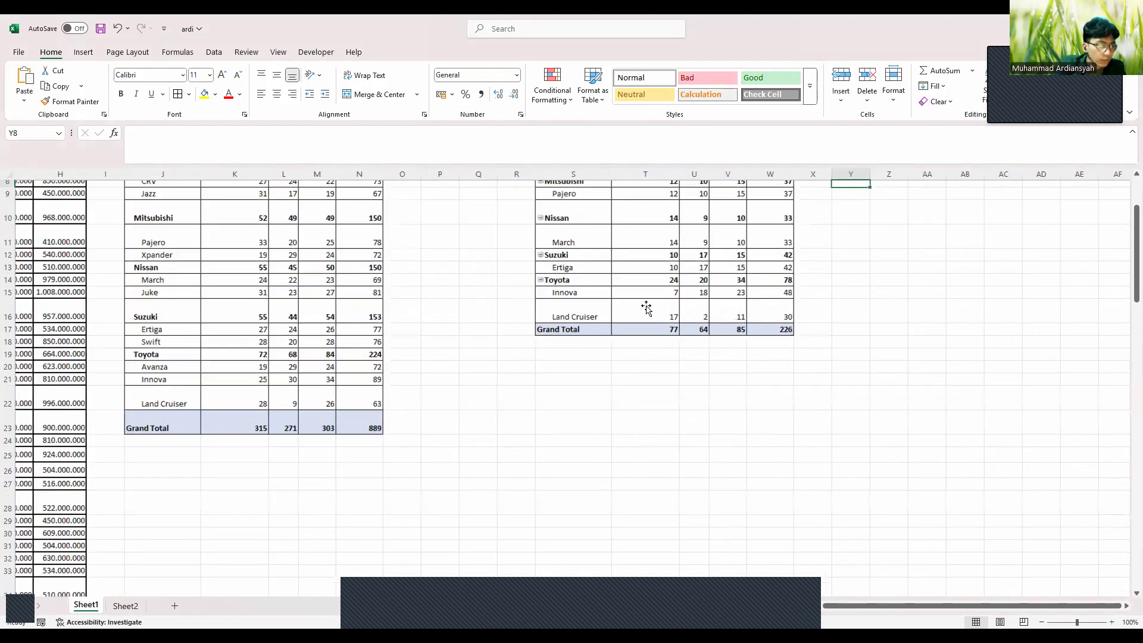
scroll(646, 307, down, 2)
scroll(647, 307, left, 3)
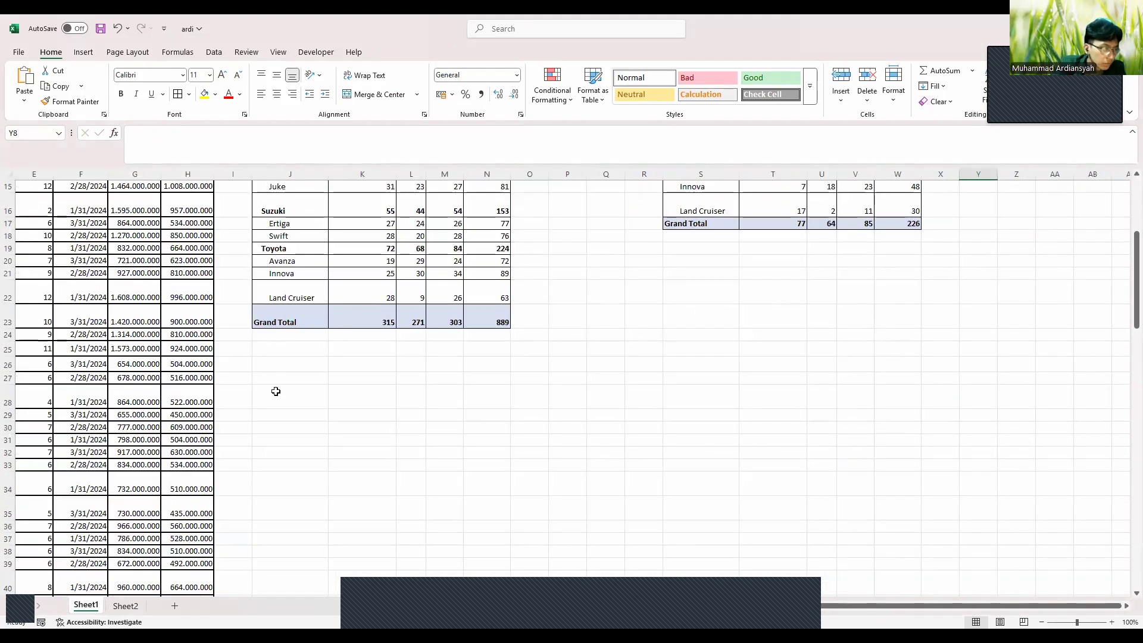
click(275, 391)
double_click(305, 408)
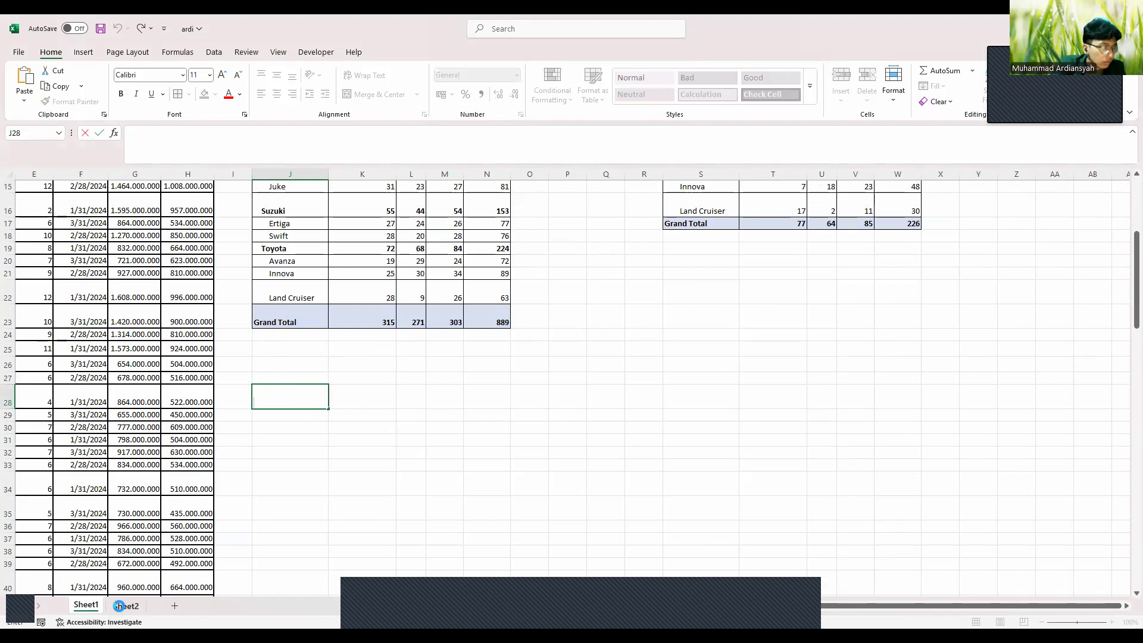
Paste question 3's text from Sheet2 B5 into J28 as a bold 14 pt heading
click(119, 606)
click(68, 236)
drag(261, 150, 131, 140)
key(ctrl+c)
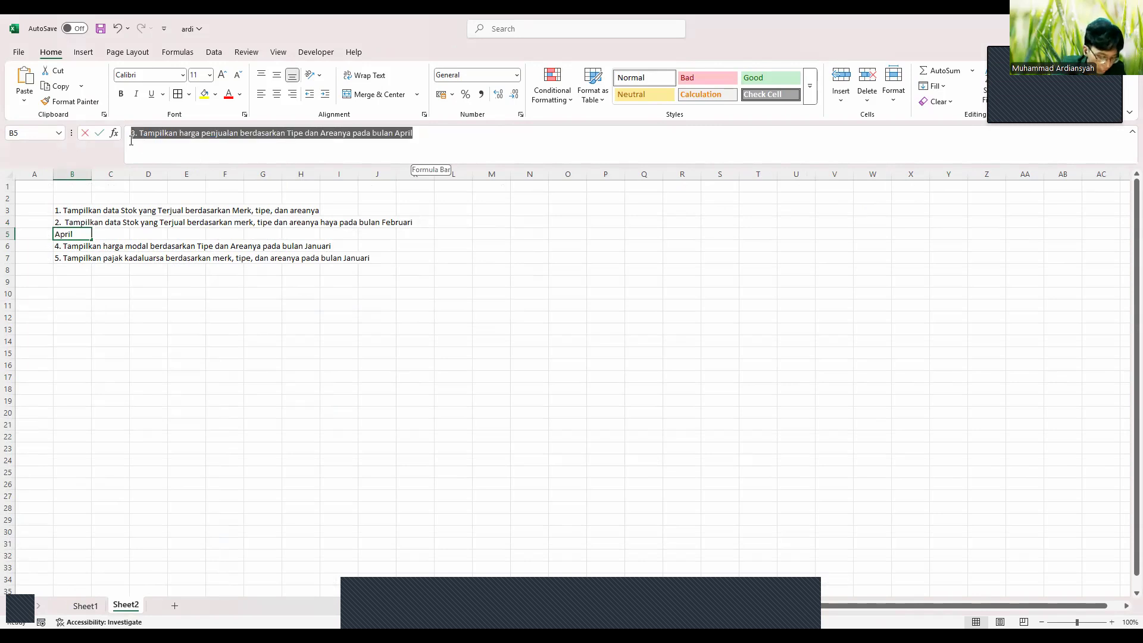
click(86, 606)
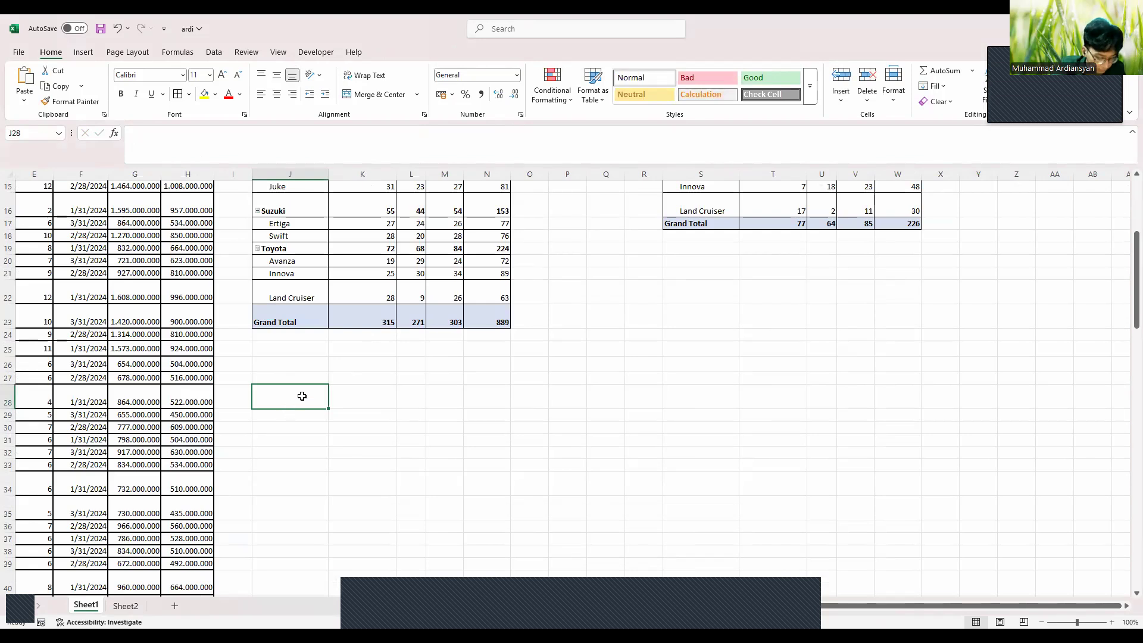
key(ctrl+v)
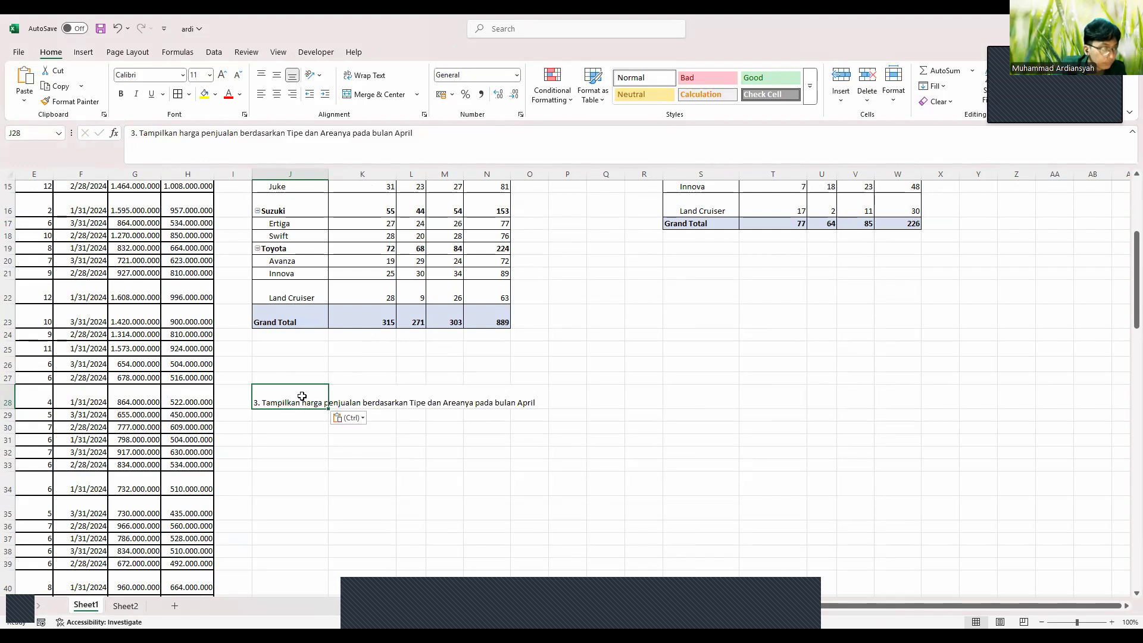
click(223, 76)
click(222, 76)
click(121, 96)
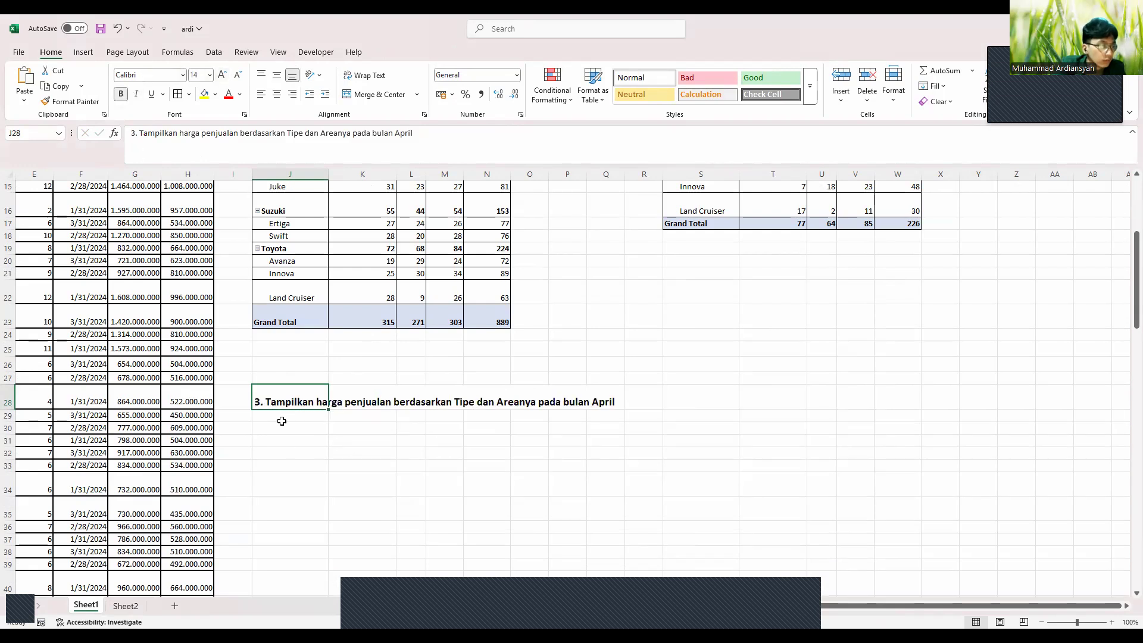
Autofit columns H and G so the Penjualan and Harga Modal values show in full
click(273, 453)
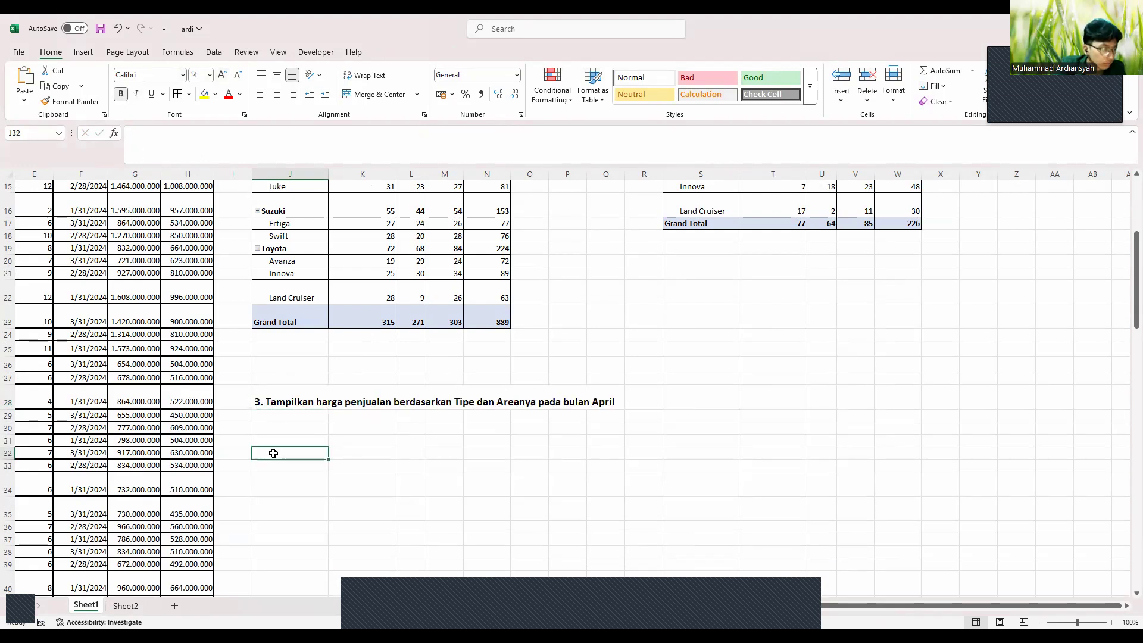
scroll(274, 453, down, 2)
scroll(273, 453, left, 2)
scroll(274, 453, down, 8)
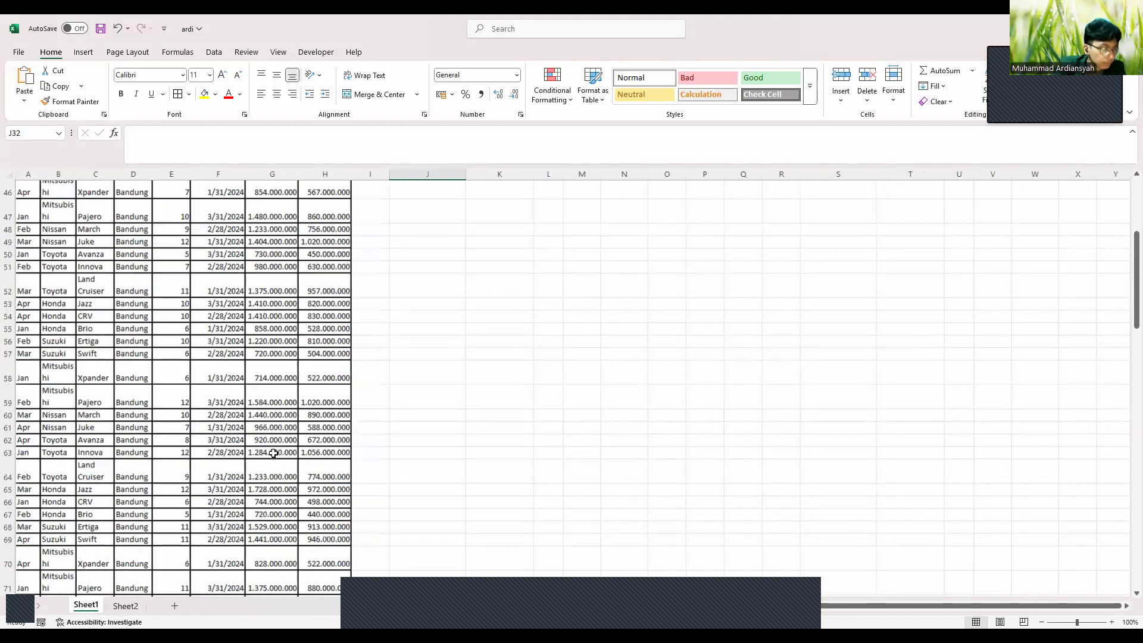
scroll(274, 453, down, 10)
scroll(273, 453, down, 9)
scroll(324, 368, up, 2)
scroll(324, 370, down, 3)
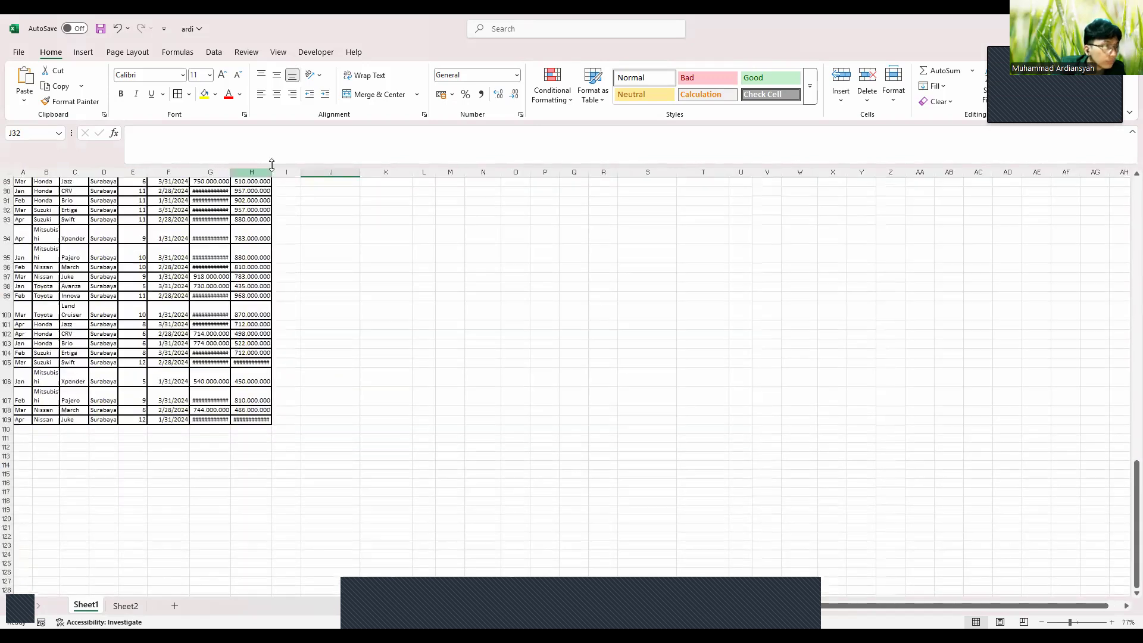
double_click(272, 173)
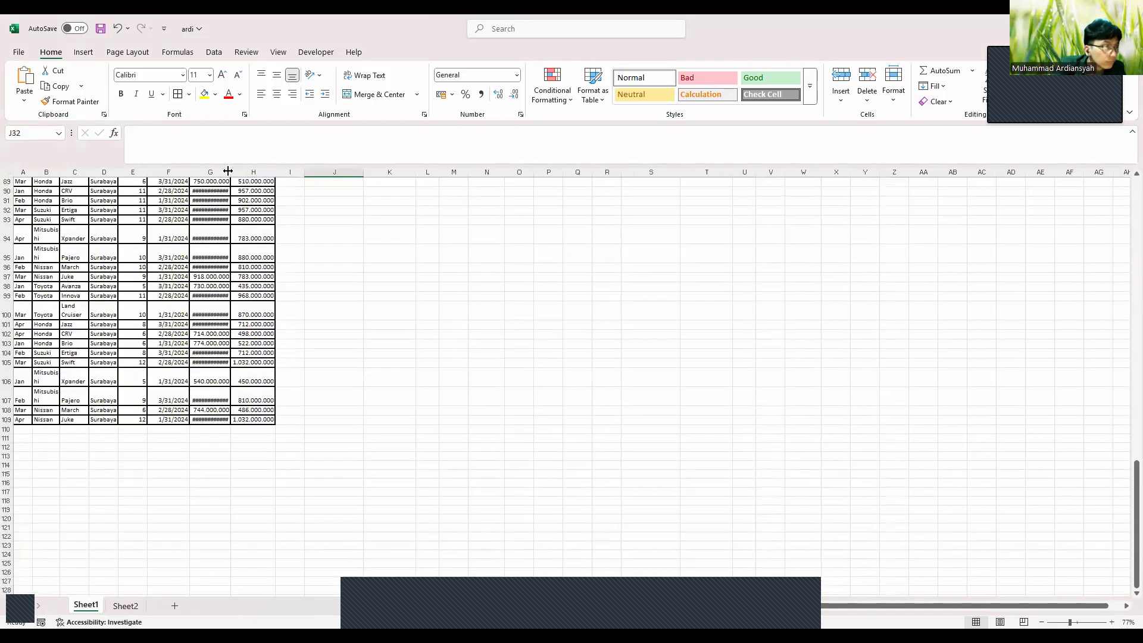
double_click(230, 172)
Select the data range A1:H109 to start a new PivotTable
drag(257, 420, 168, 324)
drag(50, 198, 12, 65)
click(81, 54)
Insert an empty PivotTable from the data at J32, below question 3's heading
click(29, 77)
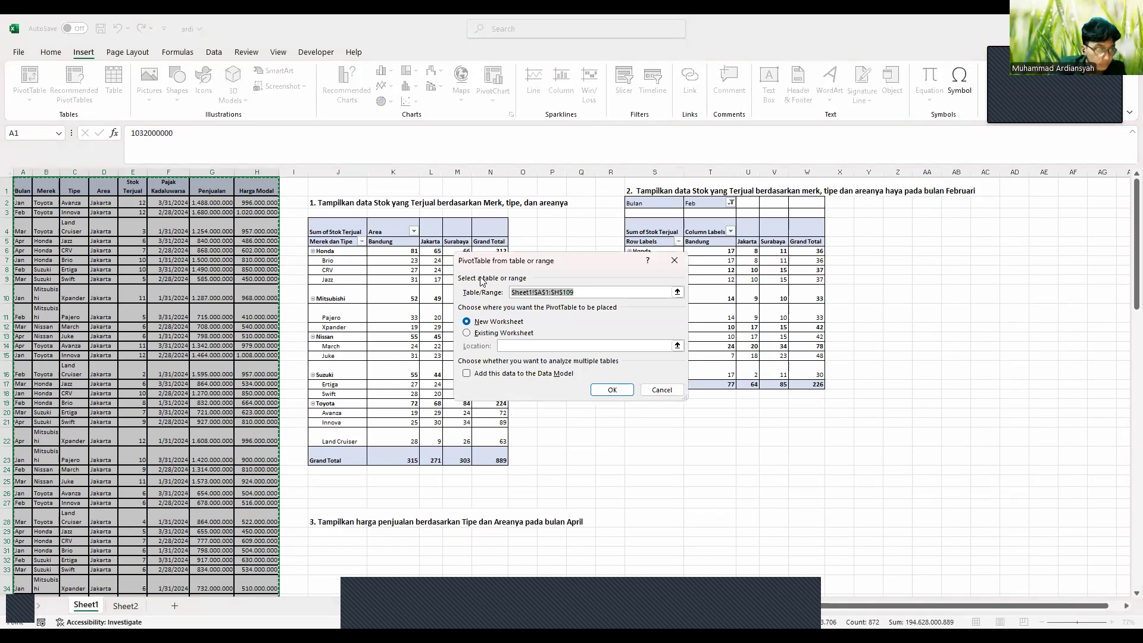
click(470, 333)
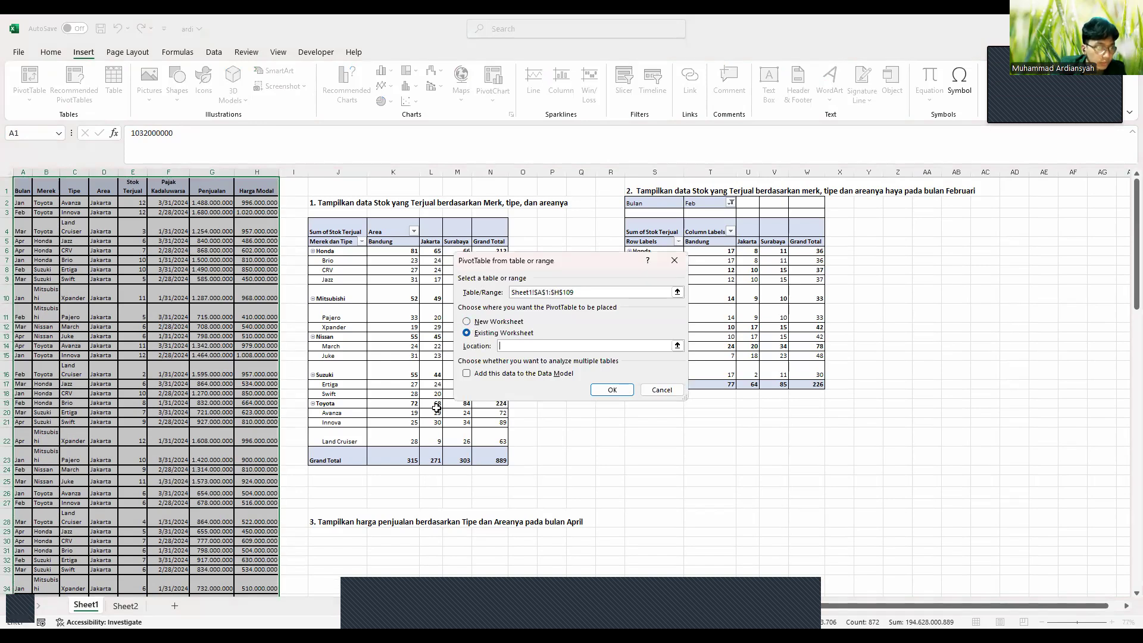
scroll(437, 408, down, 1)
scroll(336, 482, down, 1)
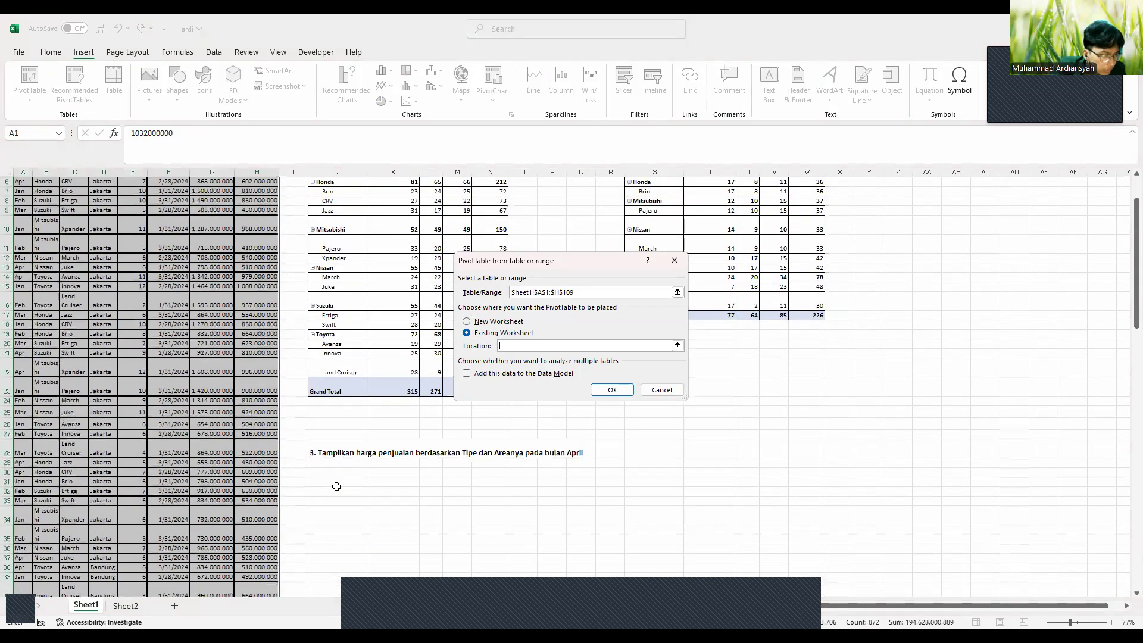
click(338, 491)
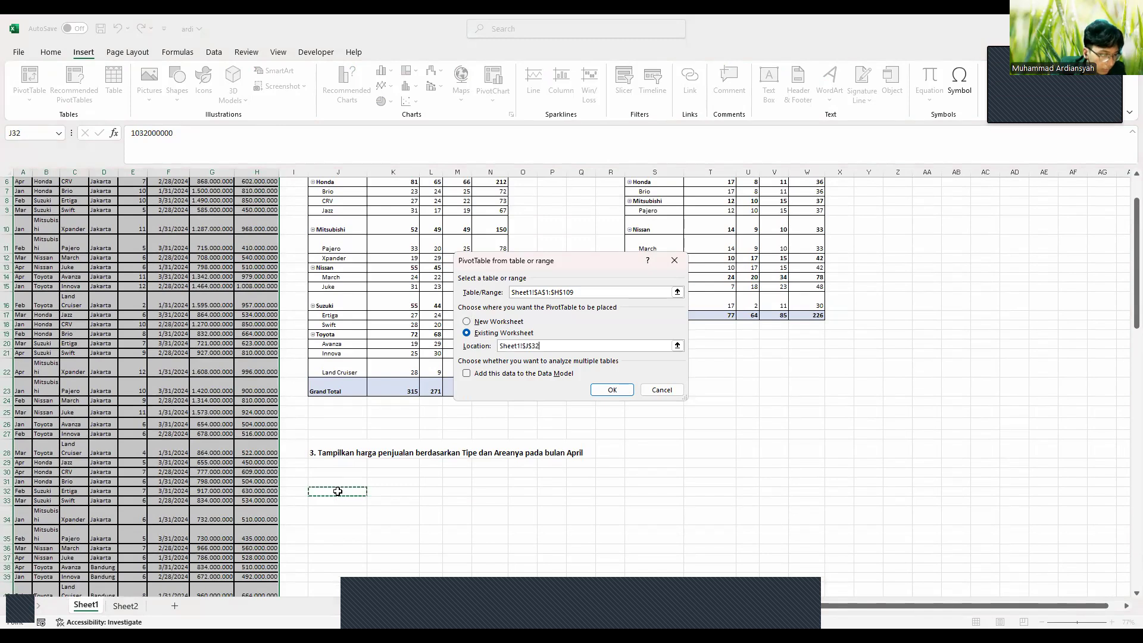
click(614, 390)
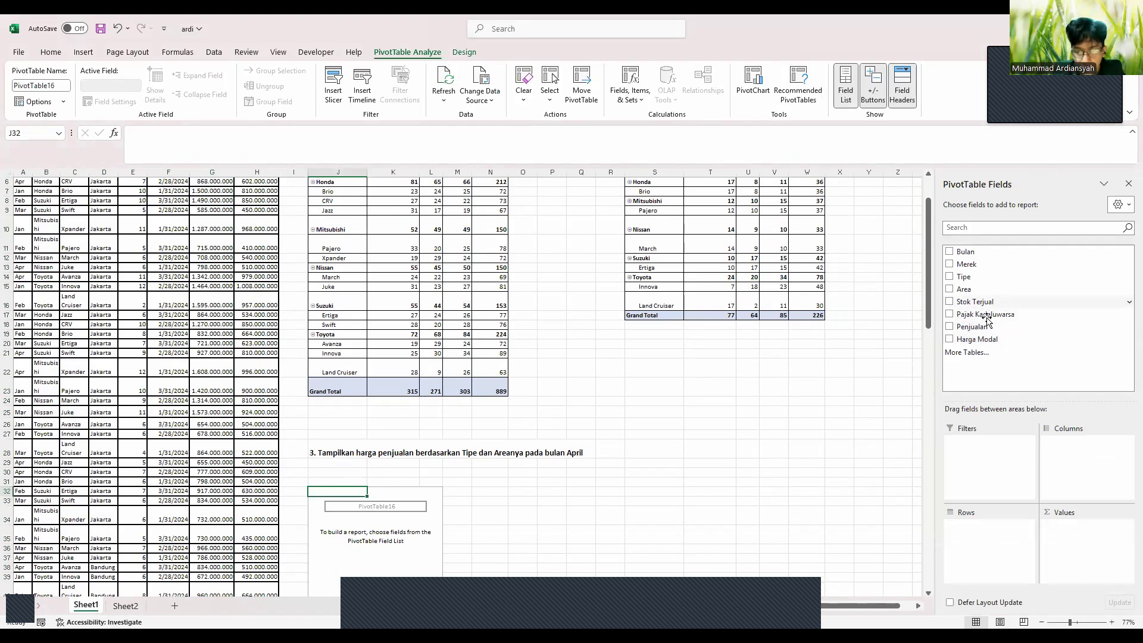
Lay out the pivot with Sum of Penjualan in Values, Tipe in Rows, Area in Columns, Bulan in Filters
drag(985, 326, 1065, 536)
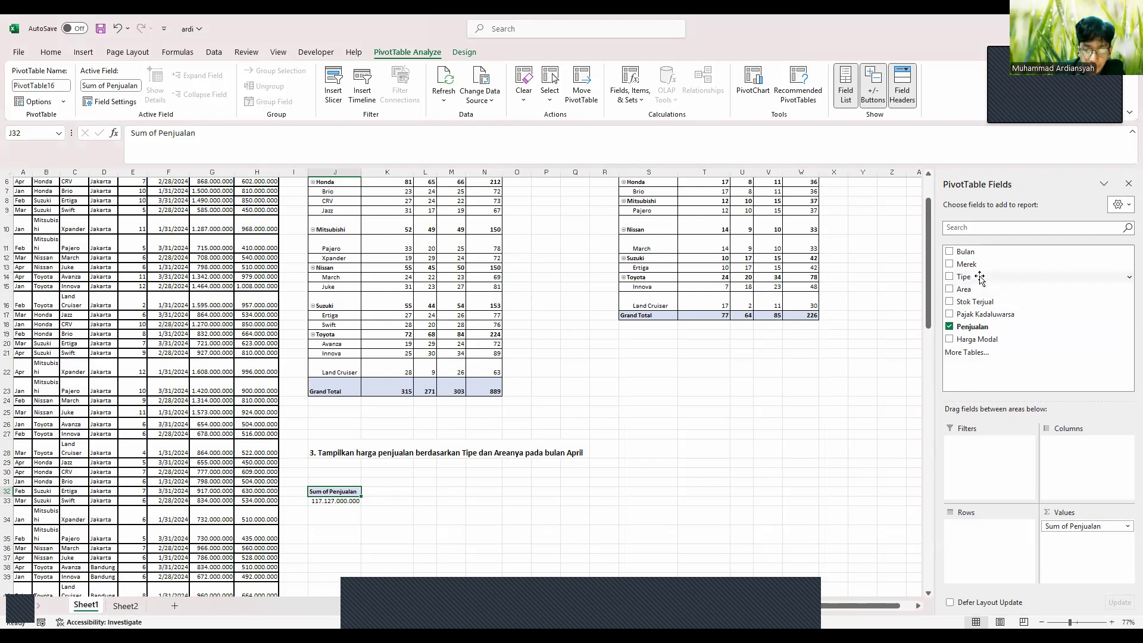
drag(980, 278, 974, 539)
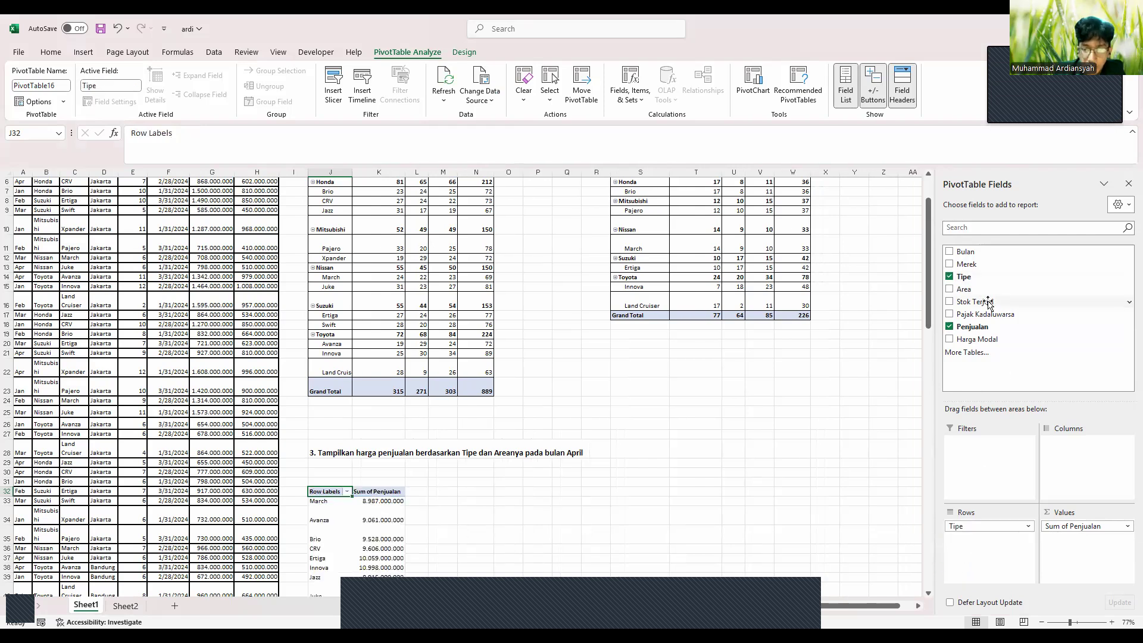
drag(976, 292, 1060, 448)
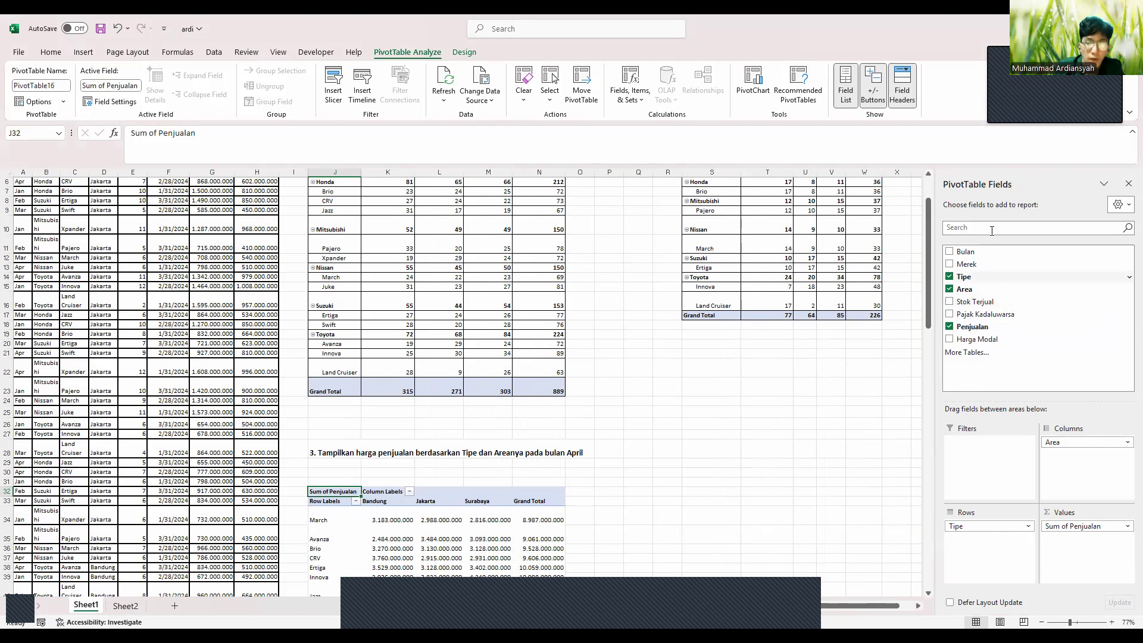
drag(982, 257, 971, 446)
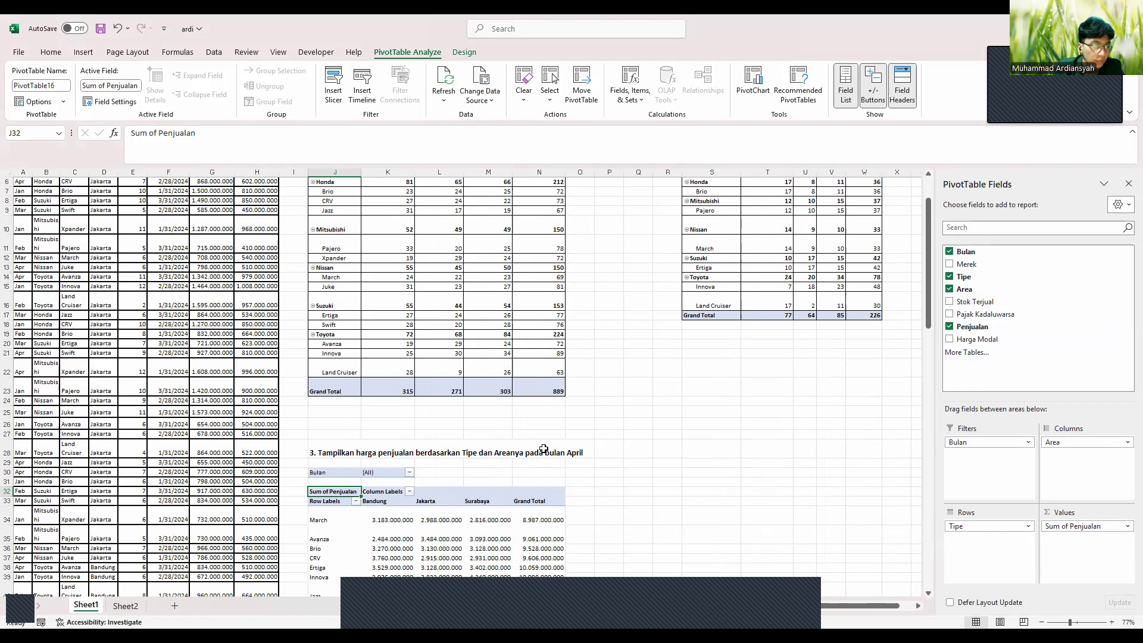
Filter the pivot's Bulan field to Apr, giving a 27.296.000.000 total
scroll(544, 449, up, 1)
scroll(404, 422, up, 1)
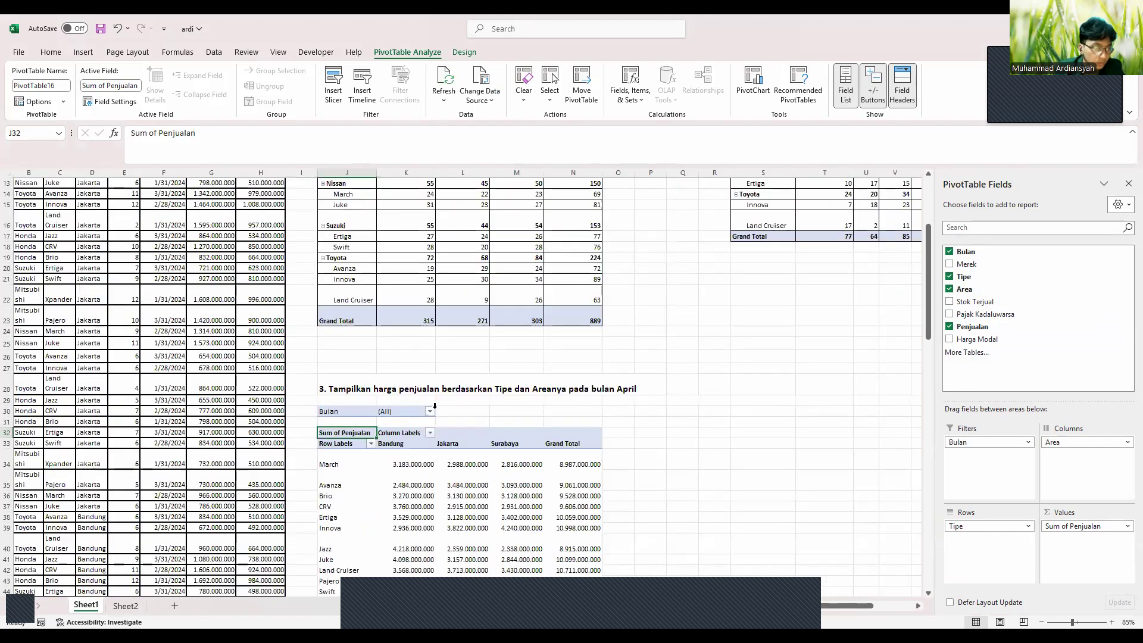
click(430, 410)
click(316, 484)
click(379, 563)
scroll(379, 563, down, 1)
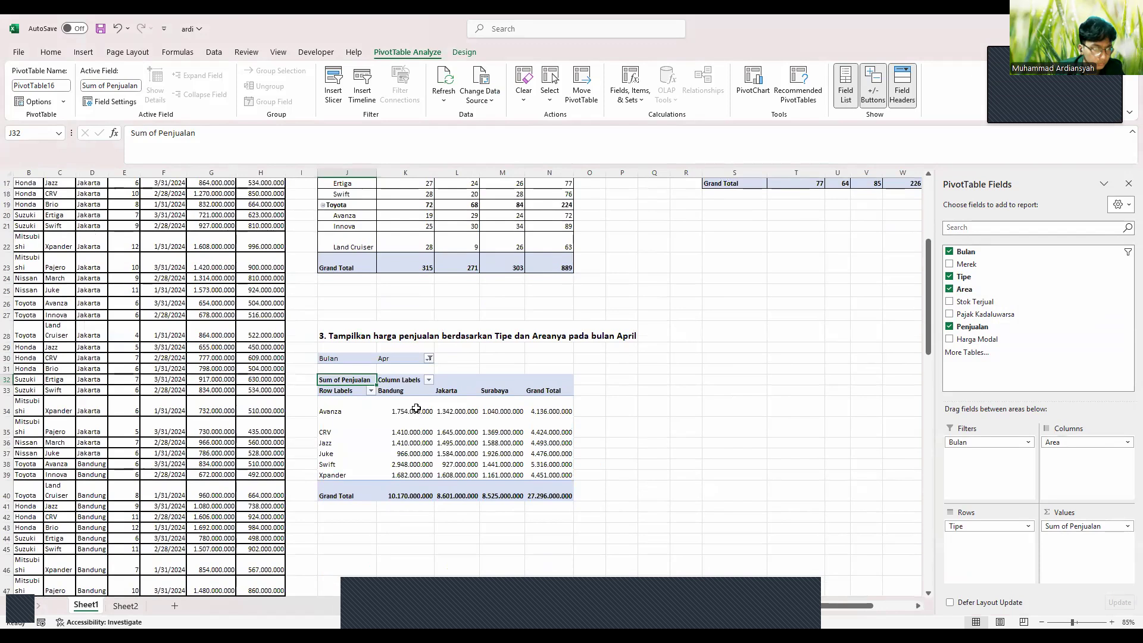
click(322, 358)
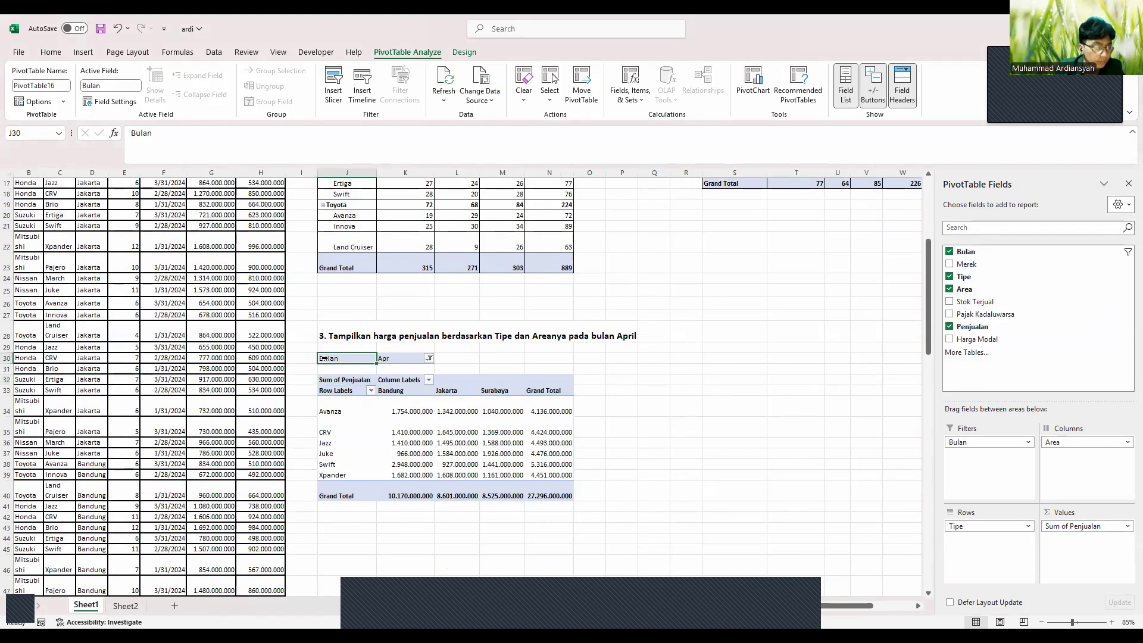
Apply All Borders to the April pivot range J30:N40
drag(343, 361, 564, 497)
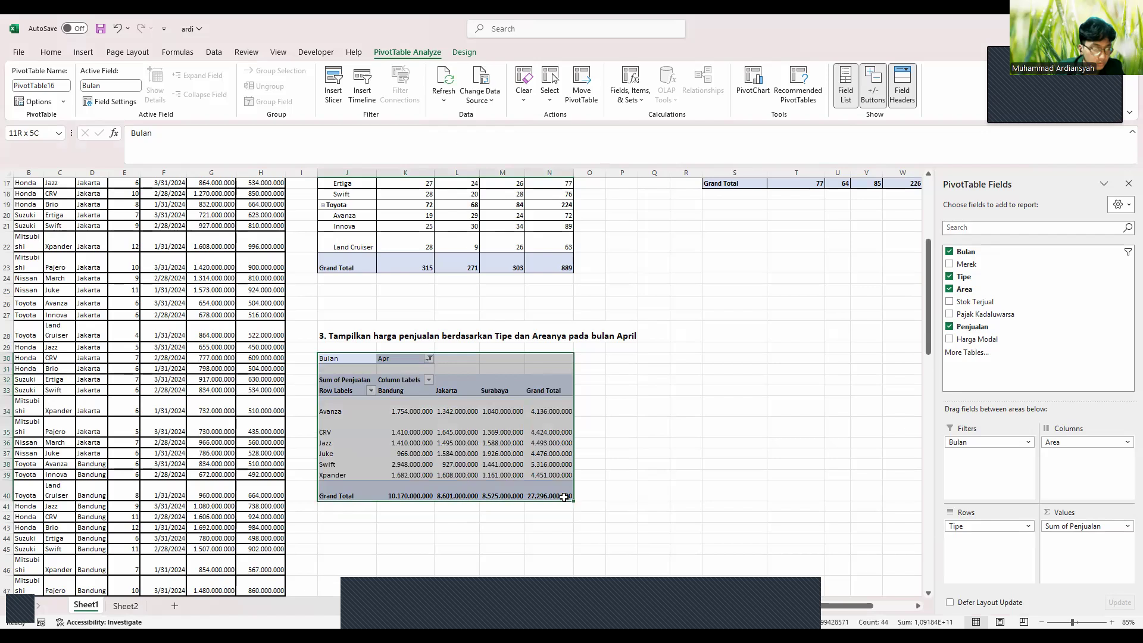
click(50, 53)
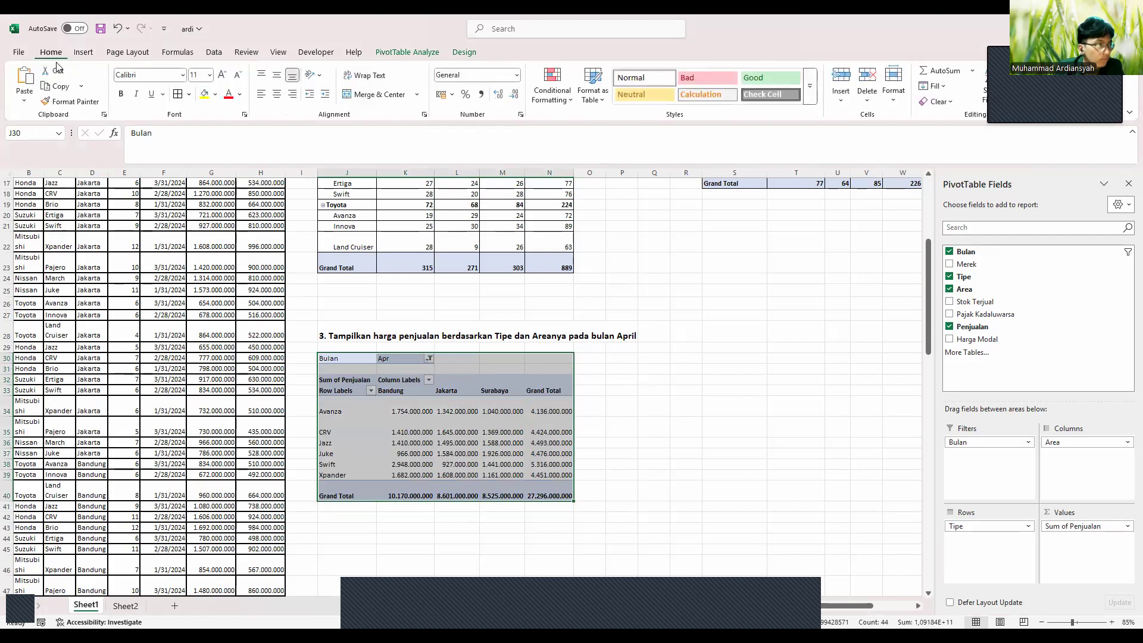
click(176, 96)
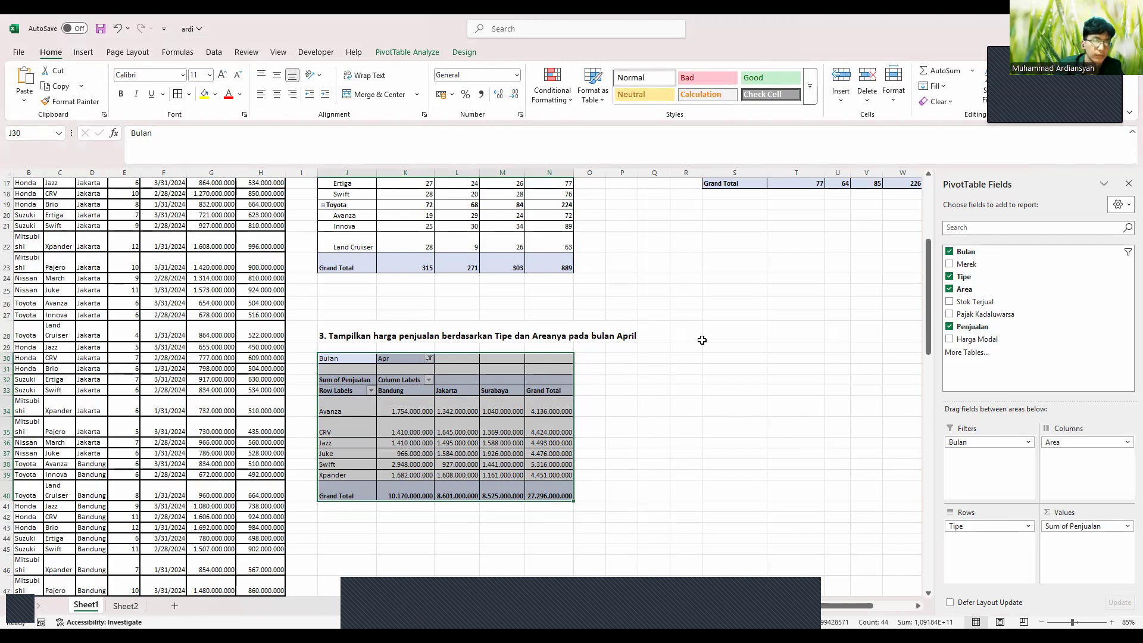
scroll(702, 340, right, 3)
click(644, 341)
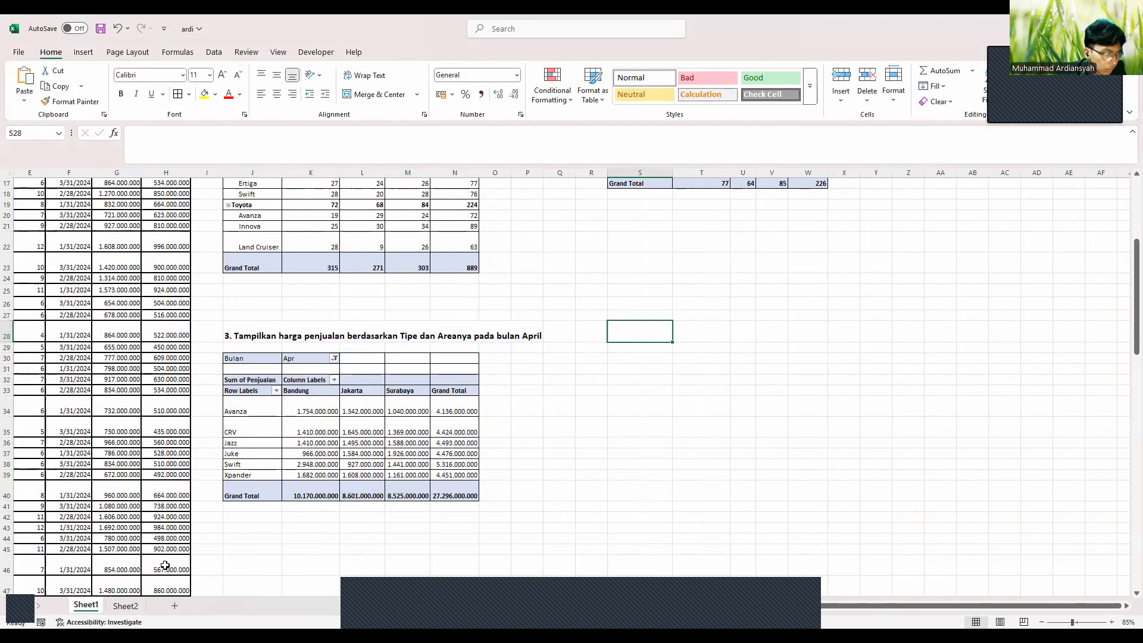
Copy question 4's text from Sheet2 B6 into Sheet1 S28 as a bold 14-point heading
click(126, 606)
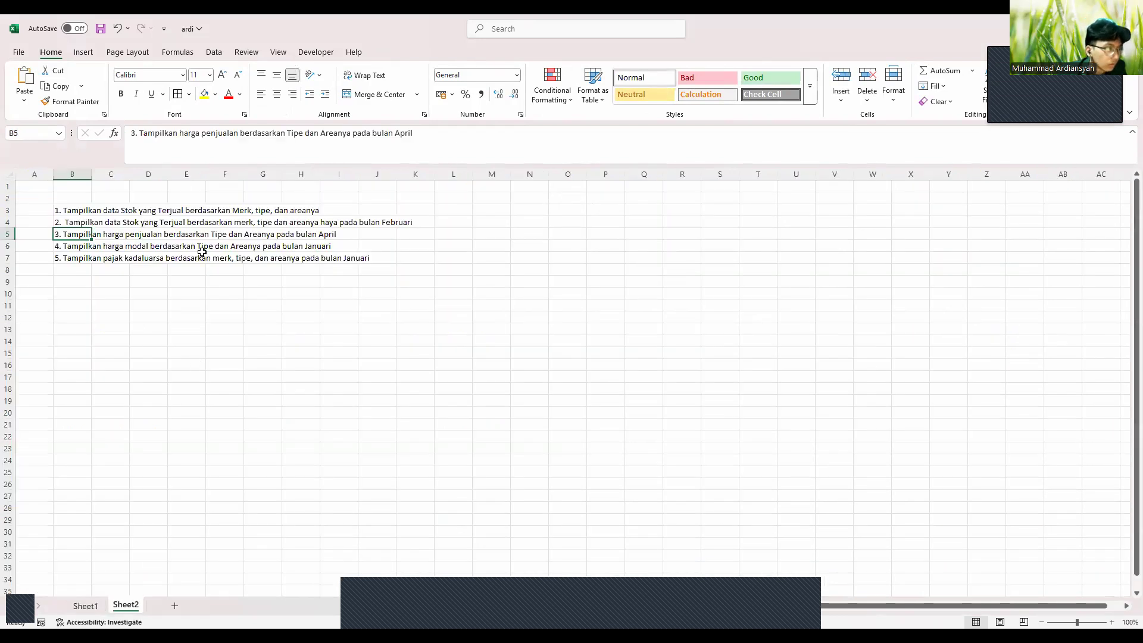
click(72, 248)
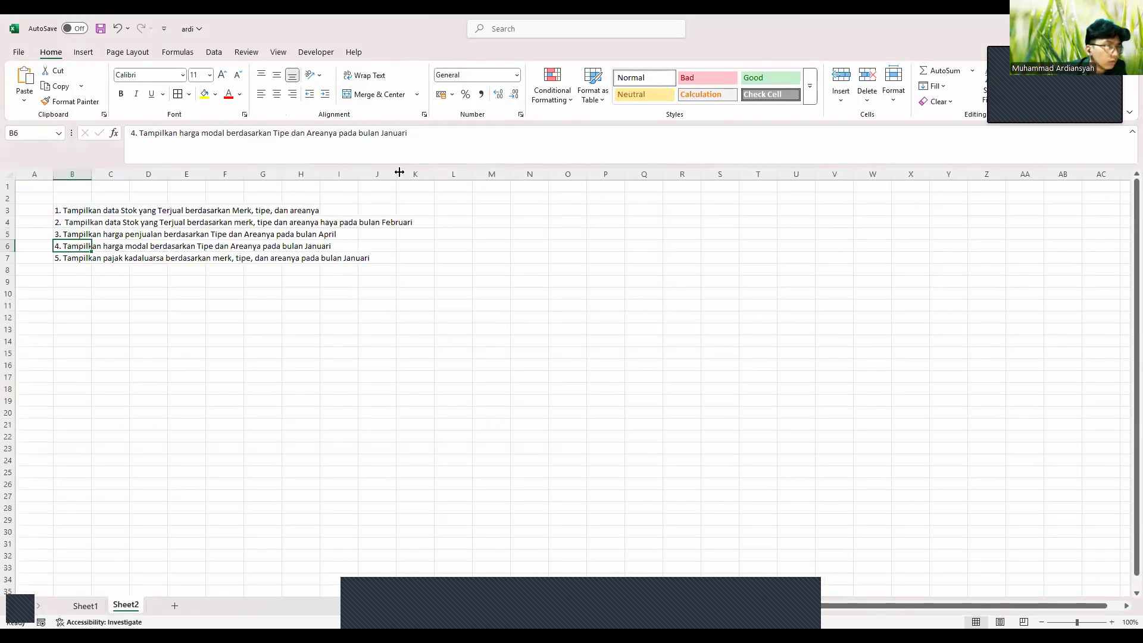
drag(418, 135, 92, 145)
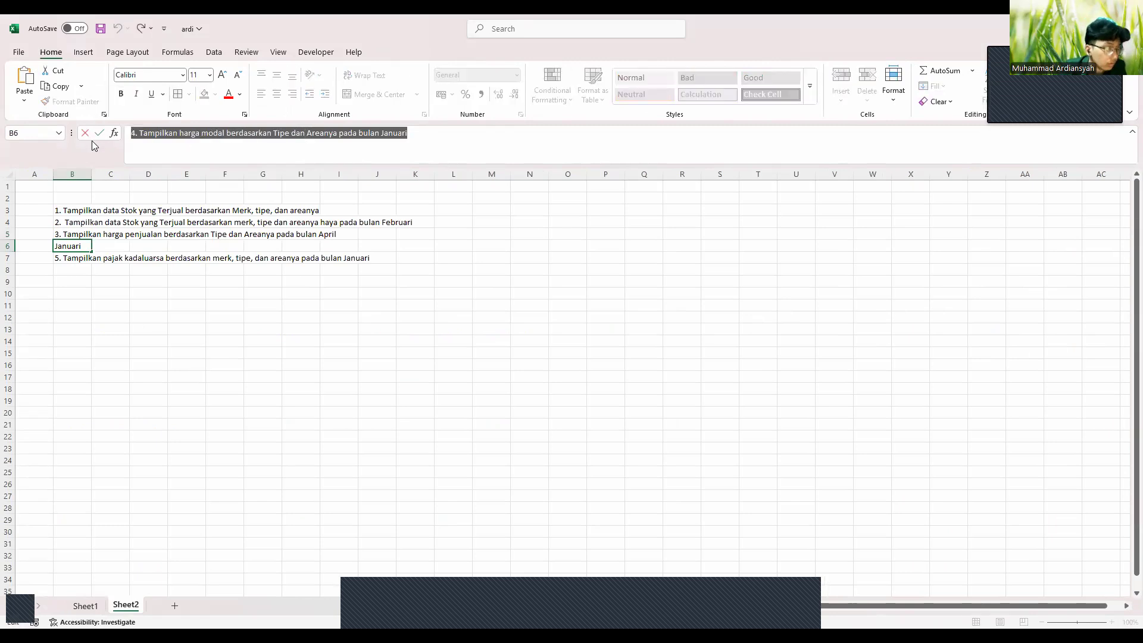
click(85, 605)
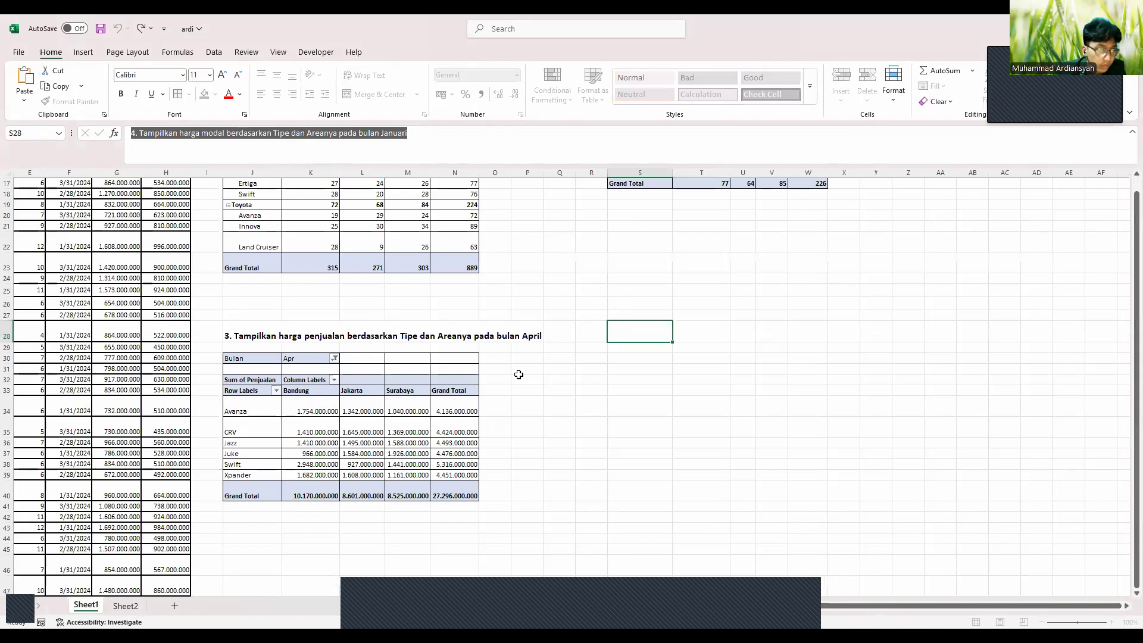
key(Escape)
key(ctrl+v)
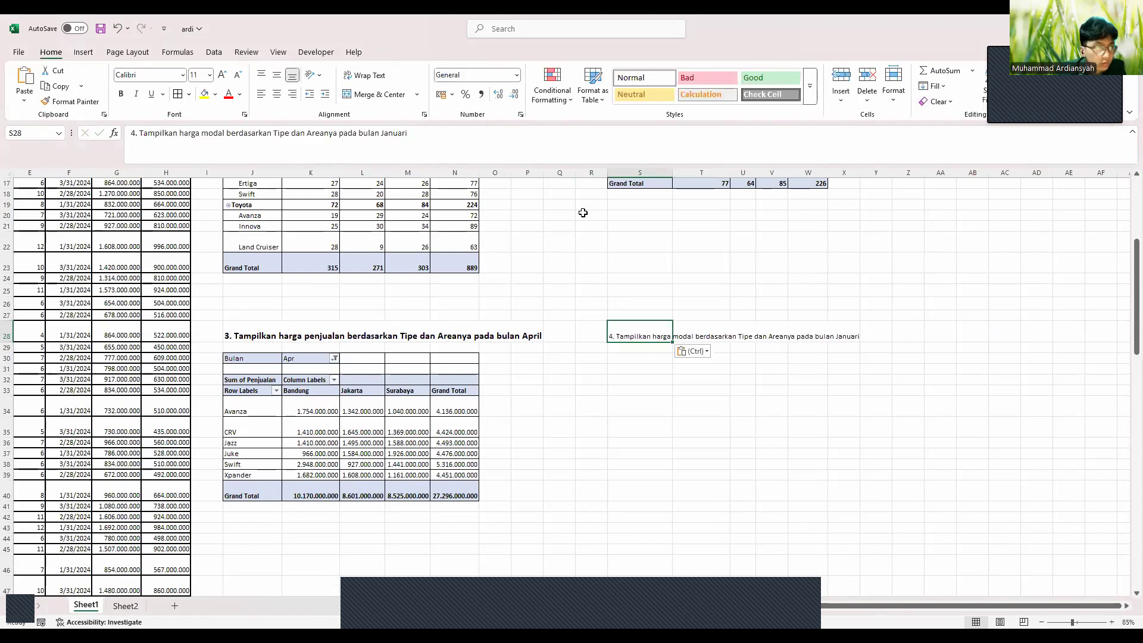
click(222, 76)
click(223, 76)
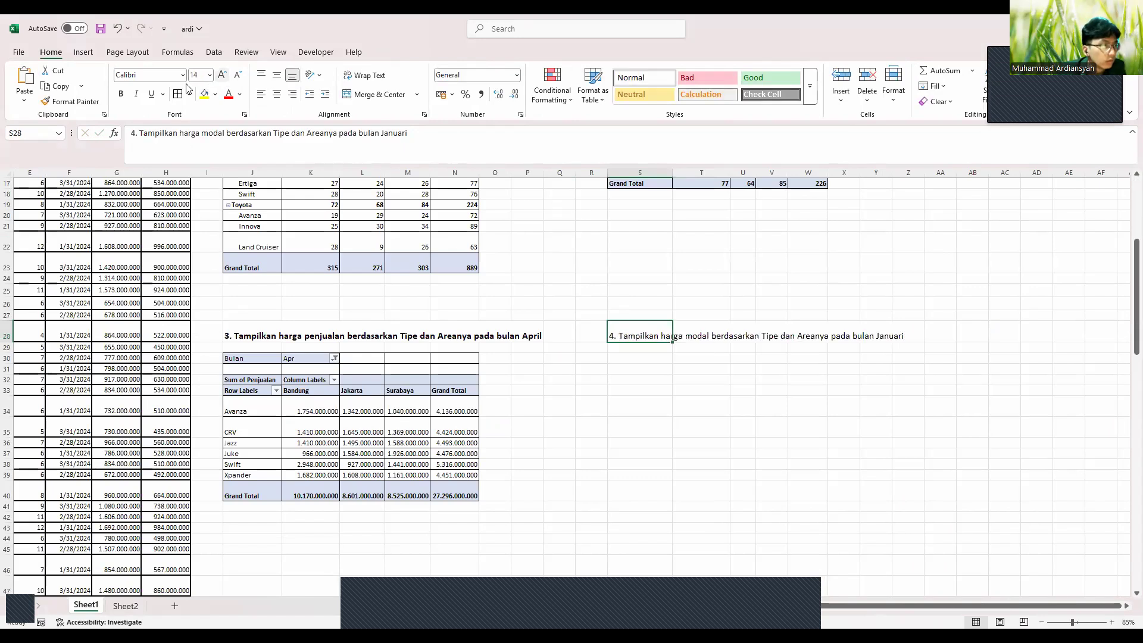
click(121, 94)
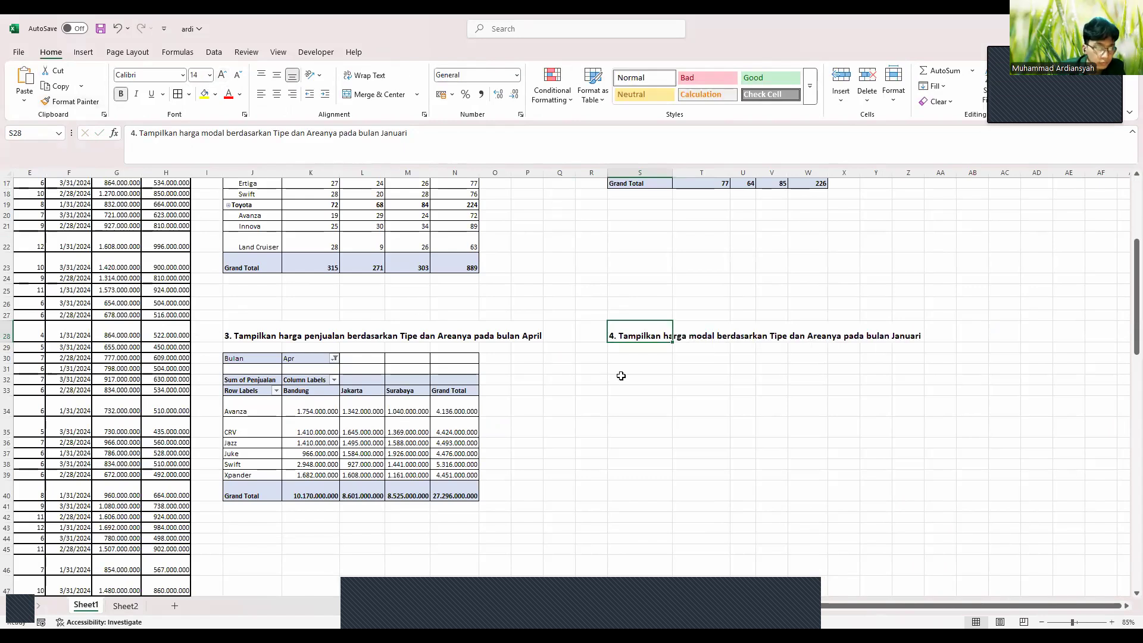
Insert an empty PivotTable from A1:H109 at cell S32 below question 4's heading
scroll(290, 287, left, 2)
scroll(290, 287, down, 8)
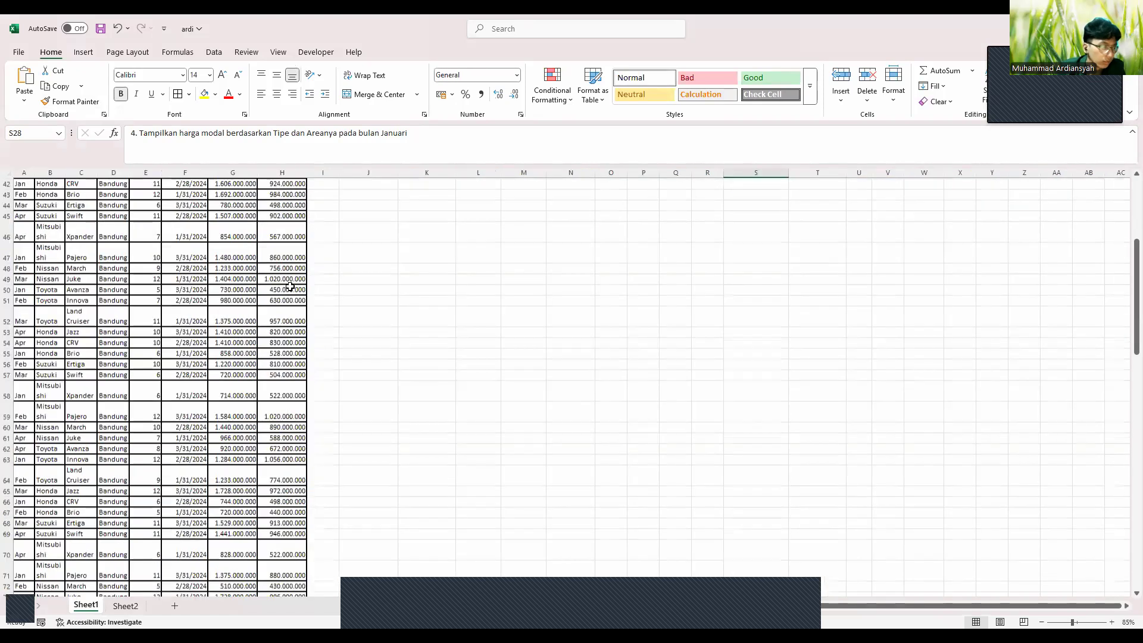
scroll(290, 287, down, 15)
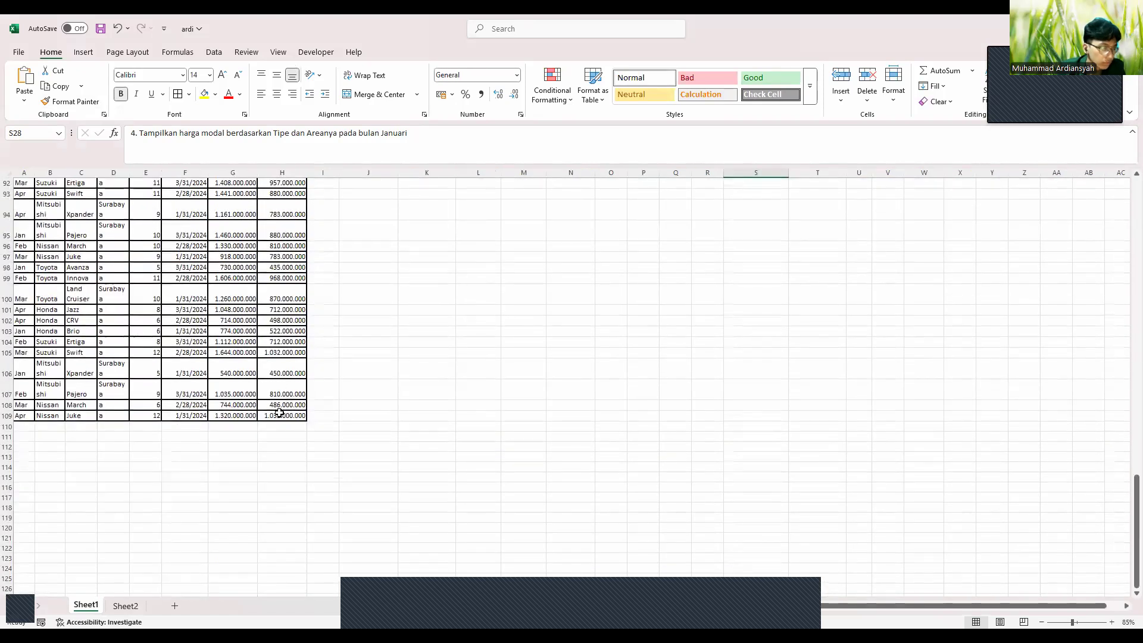
drag(280, 419, 4, 69)
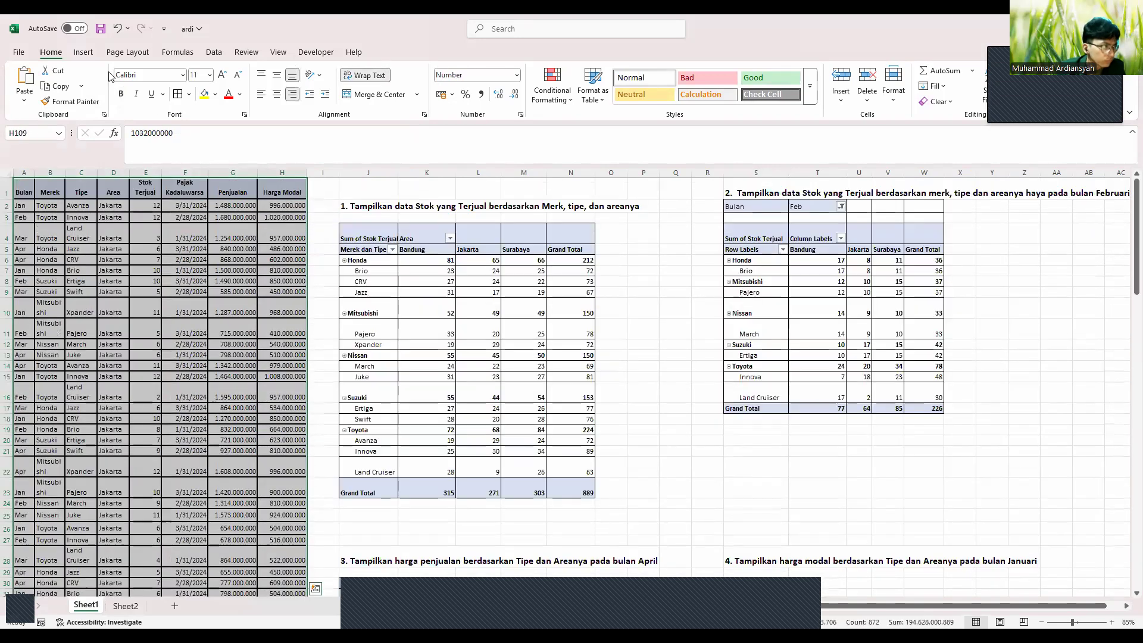
click(84, 52)
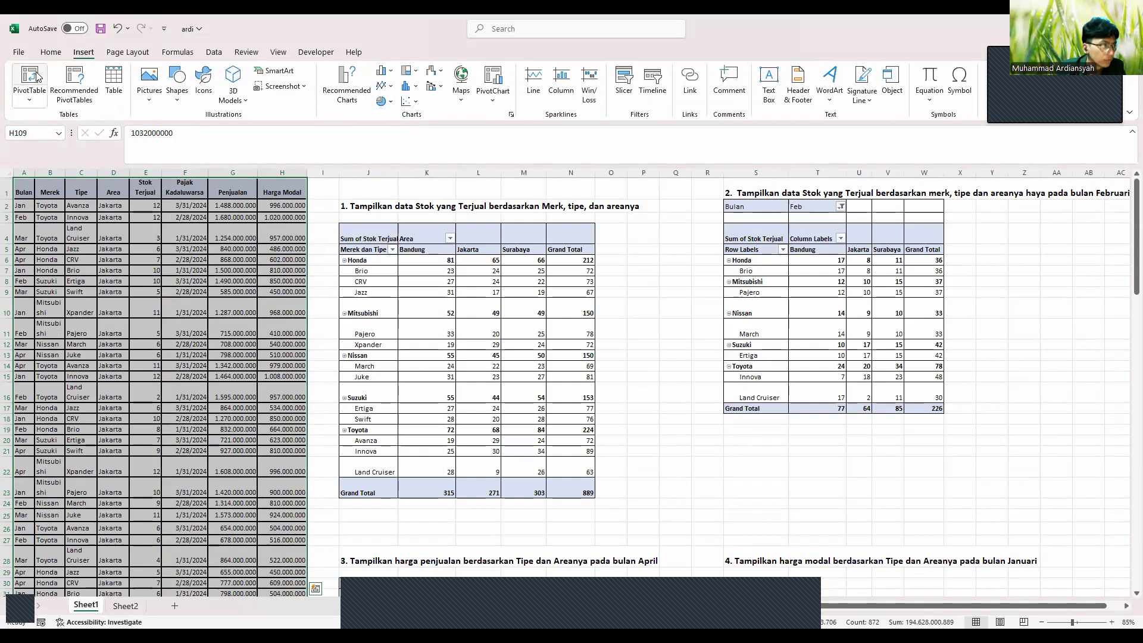
click(37, 75)
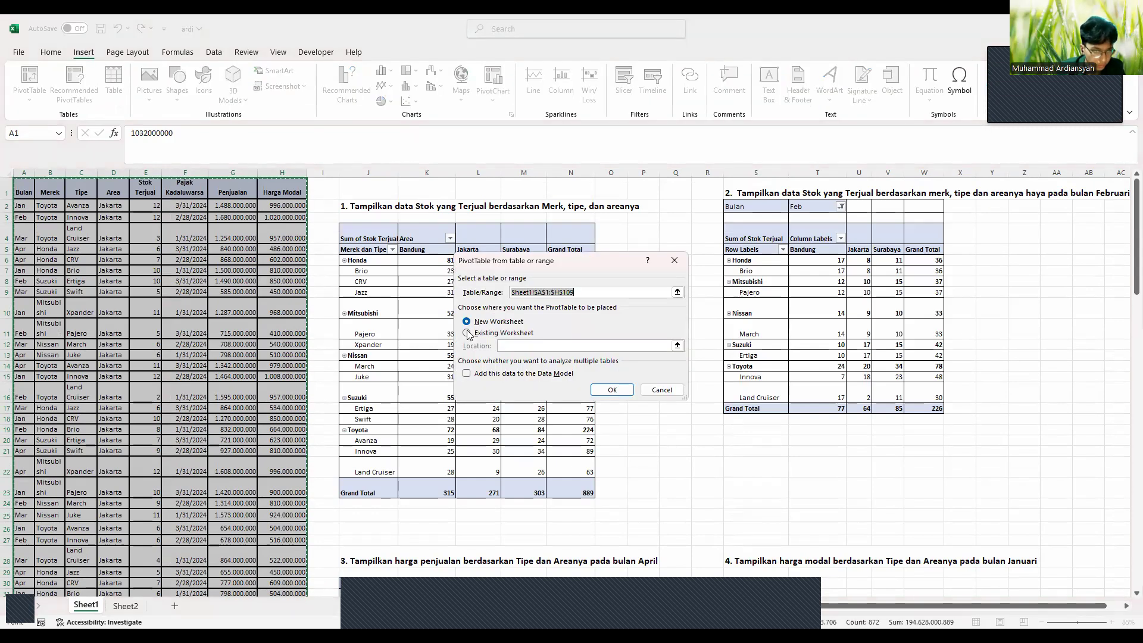
click(468, 334)
scroll(766, 403, down, 4)
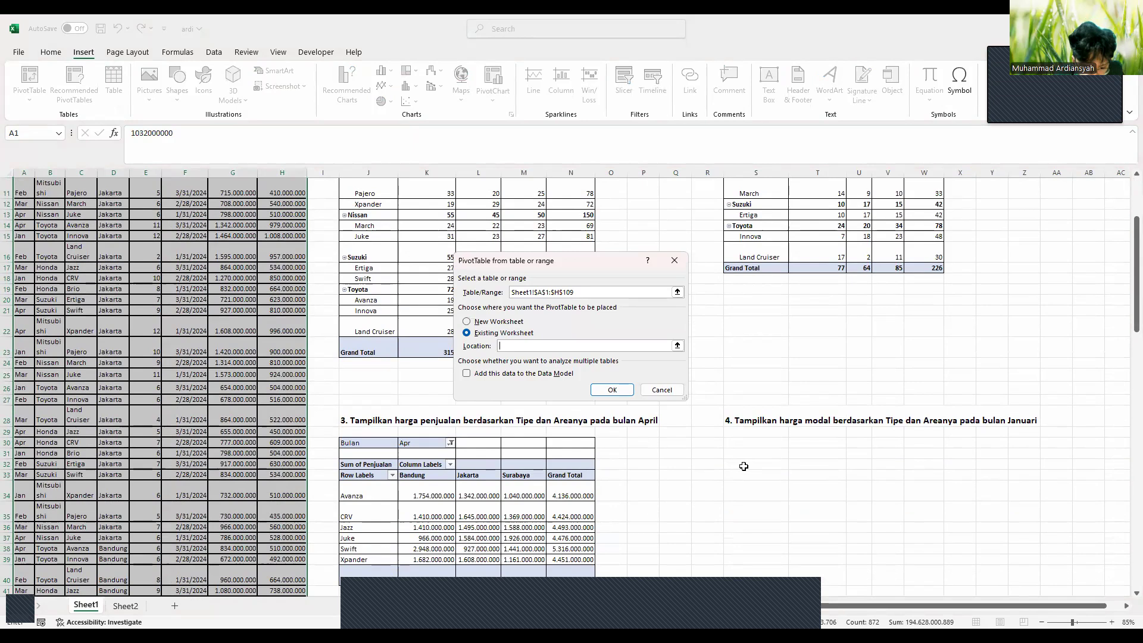
click(744, 466)
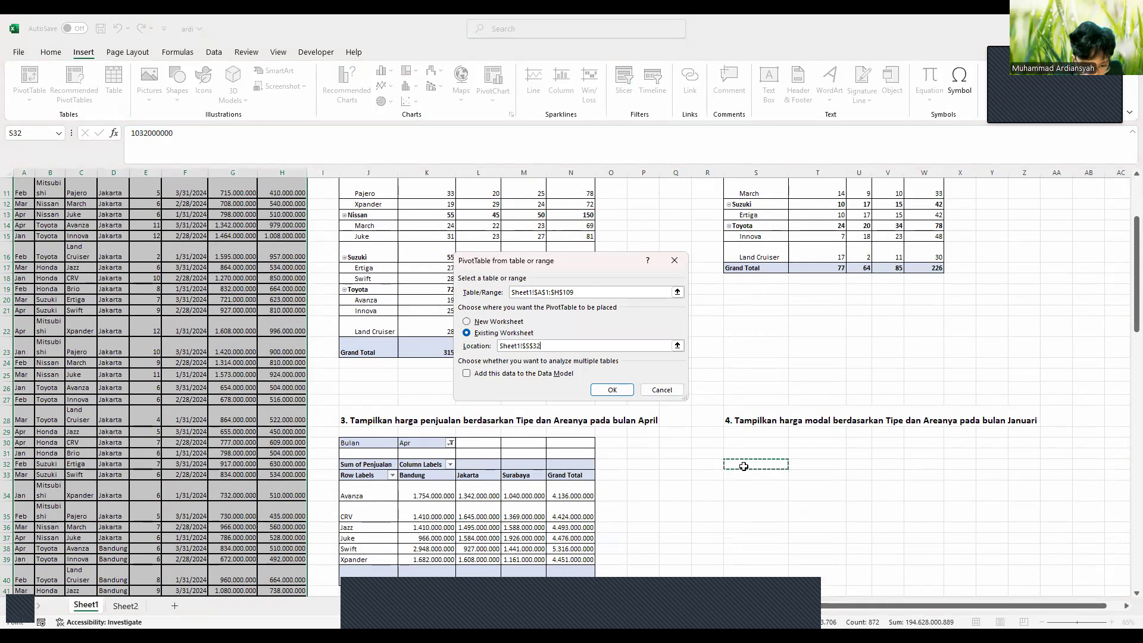
click(613, 390)
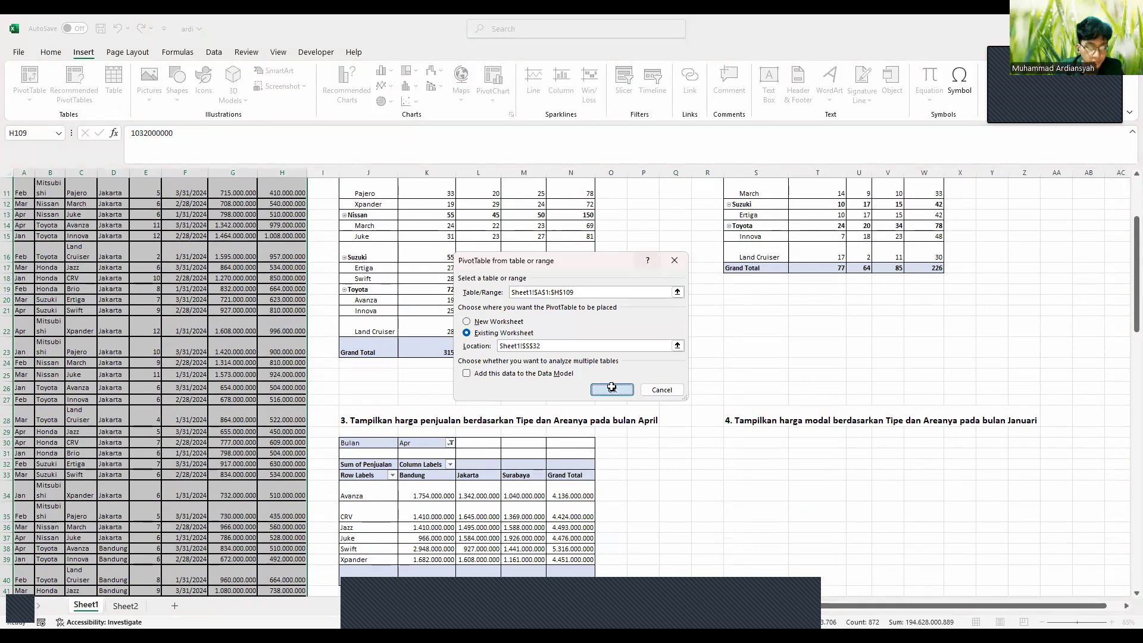
scroll(747, 388, right, 3)
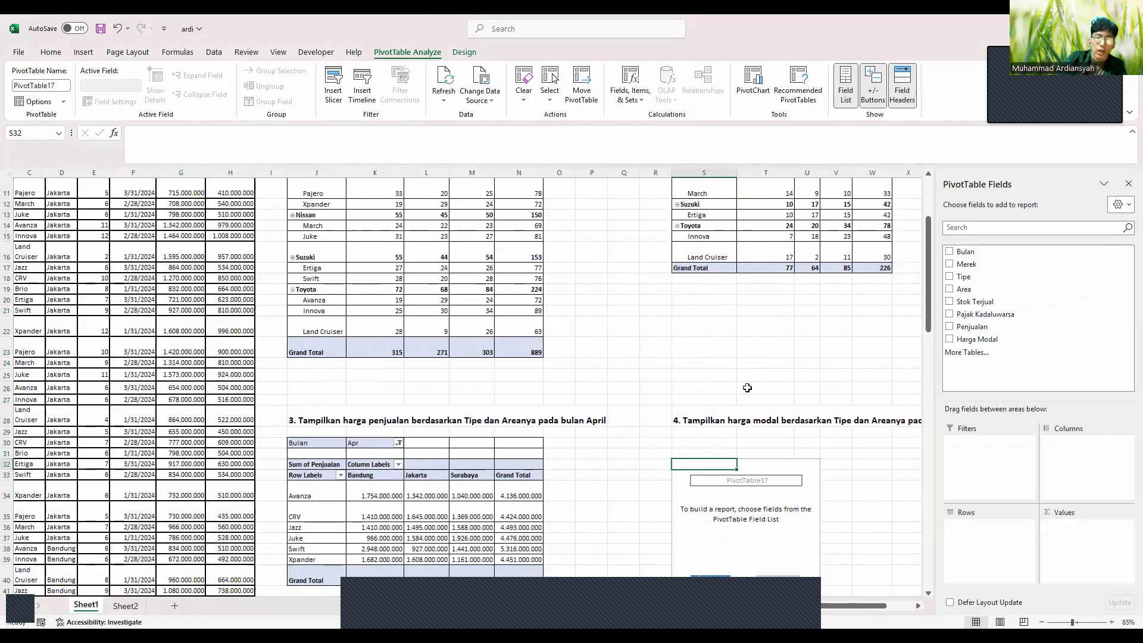
Put Sum of Harga Modal in Values, Tipe in Rows and Area in Columns for pivot 4
scroll(747, 387, down, 1)
scroll(747, 387, down, 1)
scroll(747, 388, right, 1)
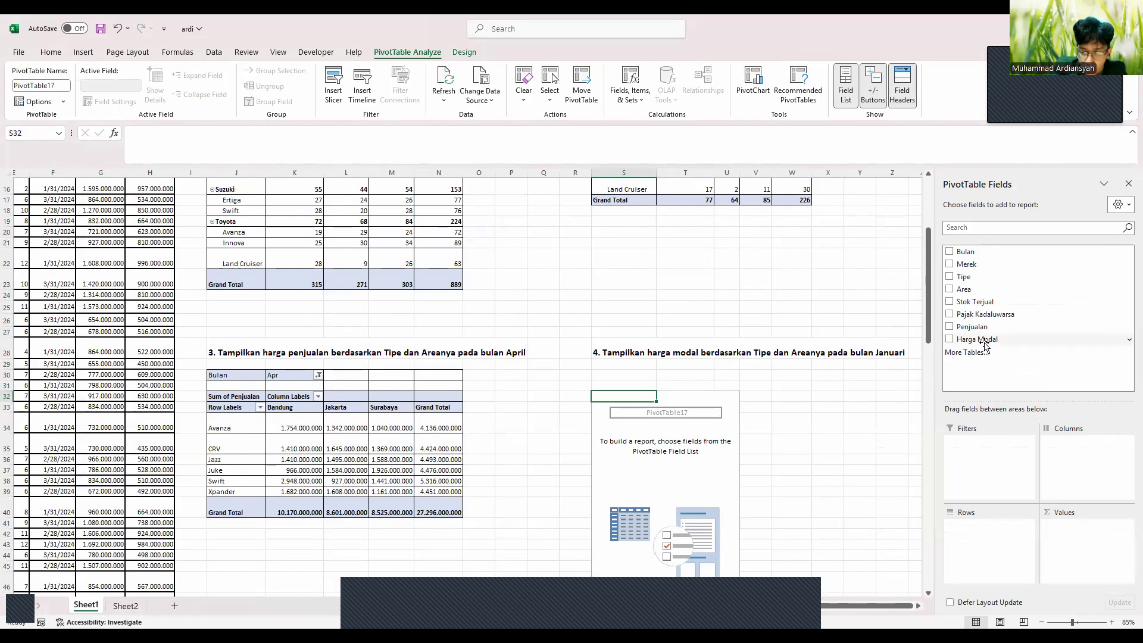
drag(985, 344, 1055, 526)
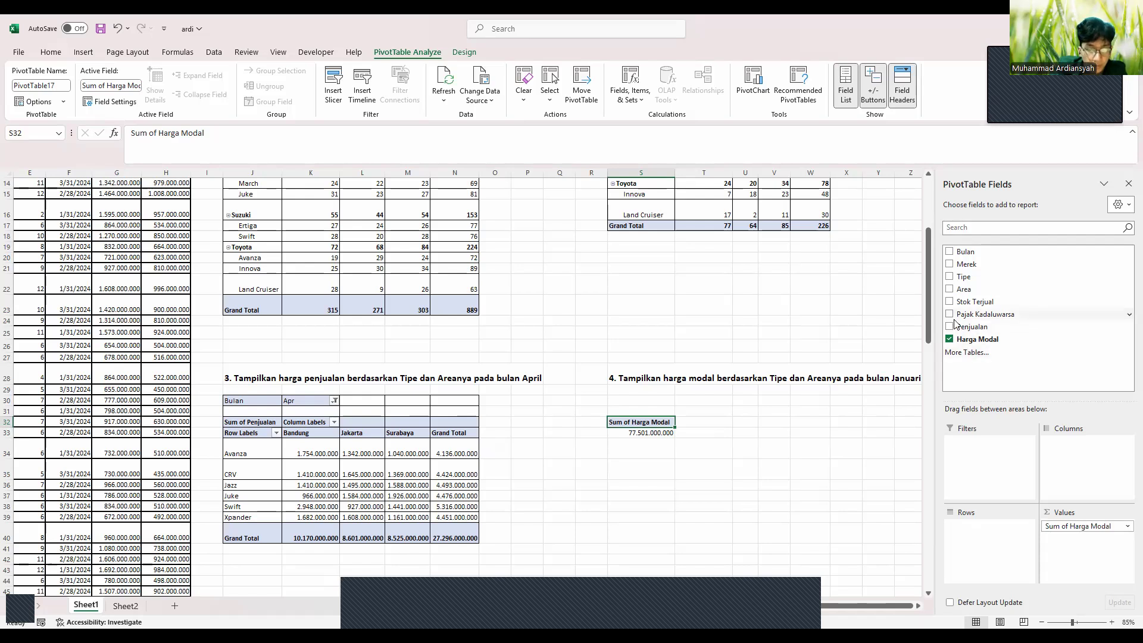
drag(964, 278, 982, 527)
drag(965, 290, 1064, 449)
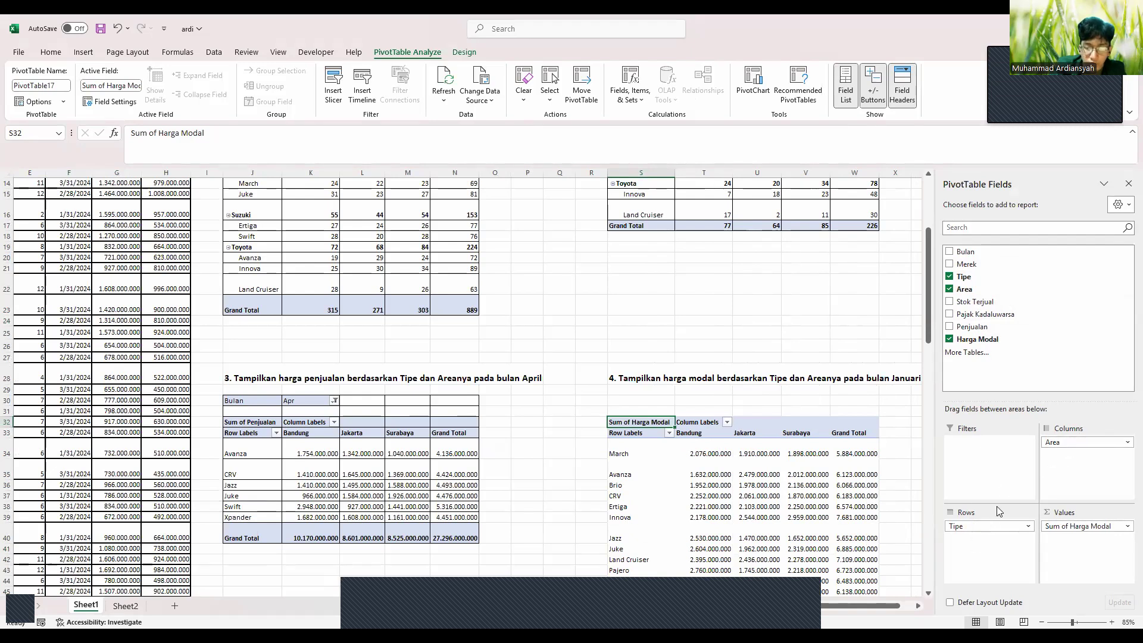
Add Bulan as a filter set to Jan, giving a 19.718.000.000 total
scroll(723, 461, down, 2)
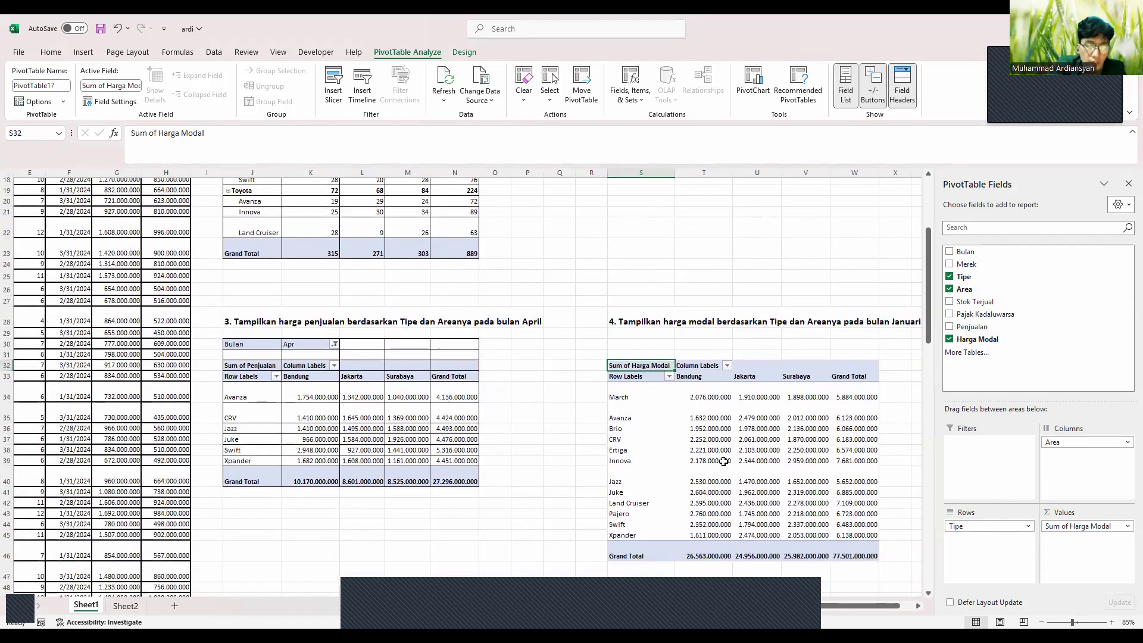
scroll(723, 462, down, 1)
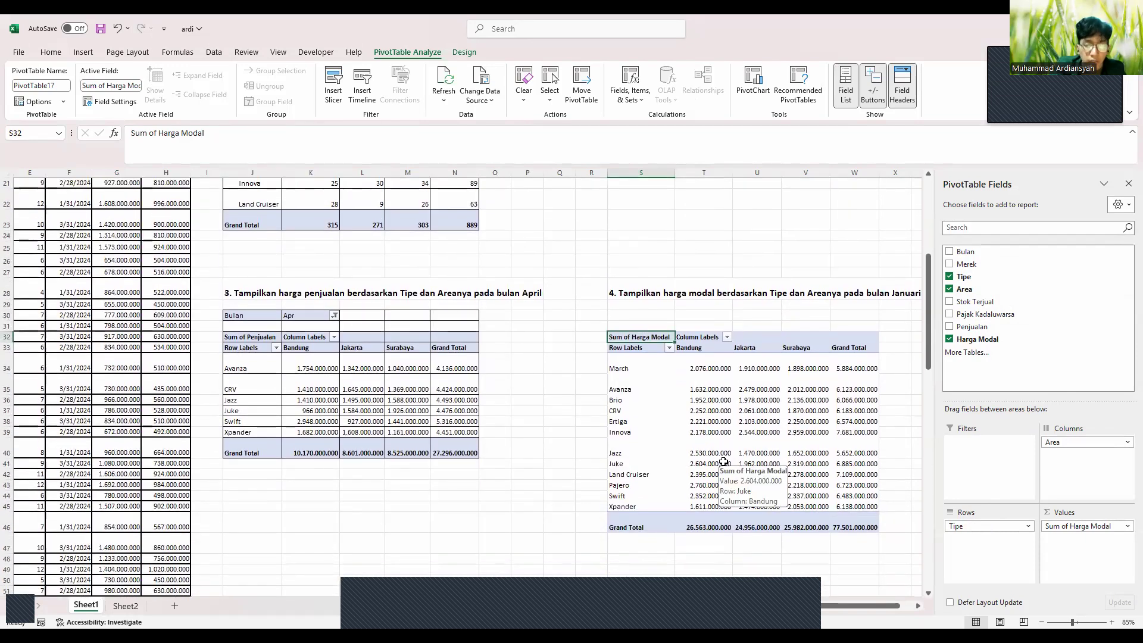
scroll(884, 380, right, 1)
scroll(885, 379, right, 1)
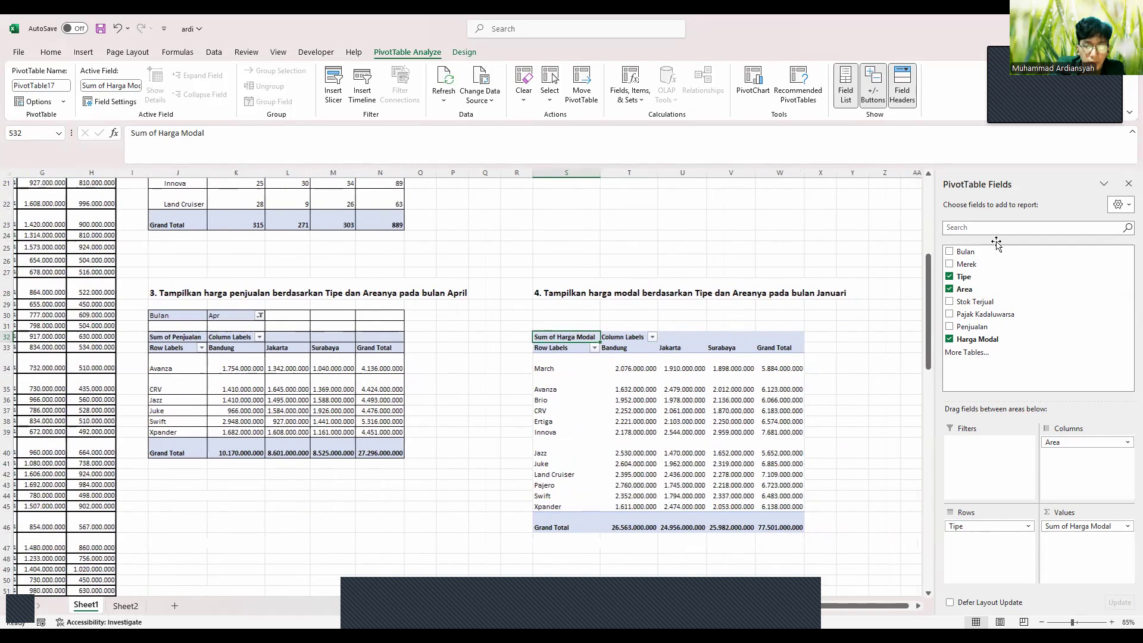
drag(965, 252, 959, 447)
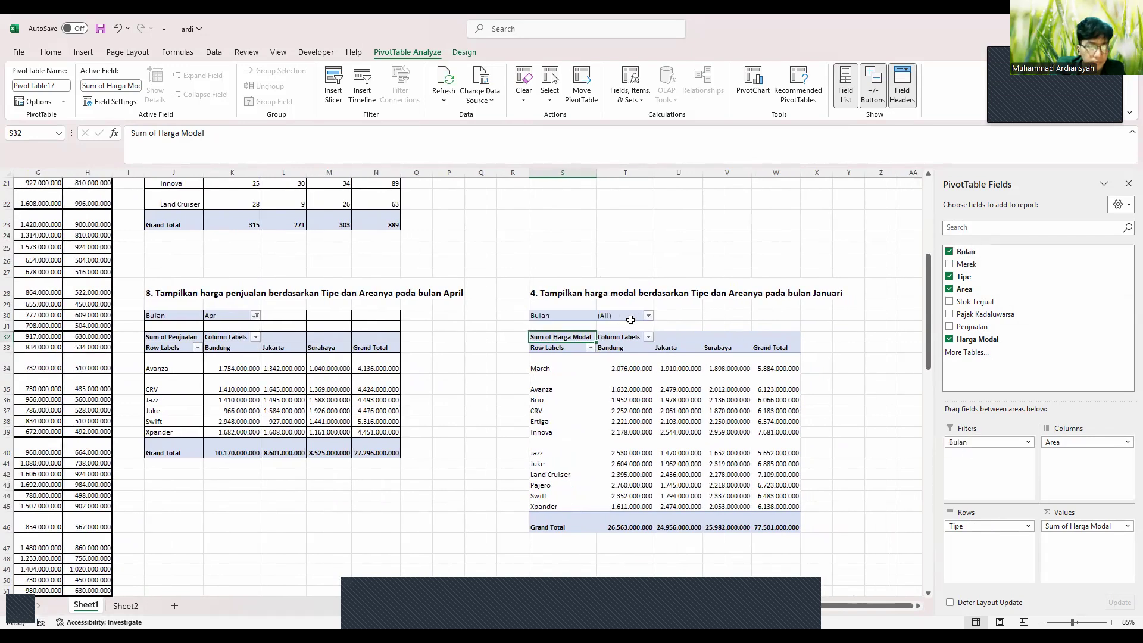
click(647, 315)
click(532, 356)
click(601, 468)
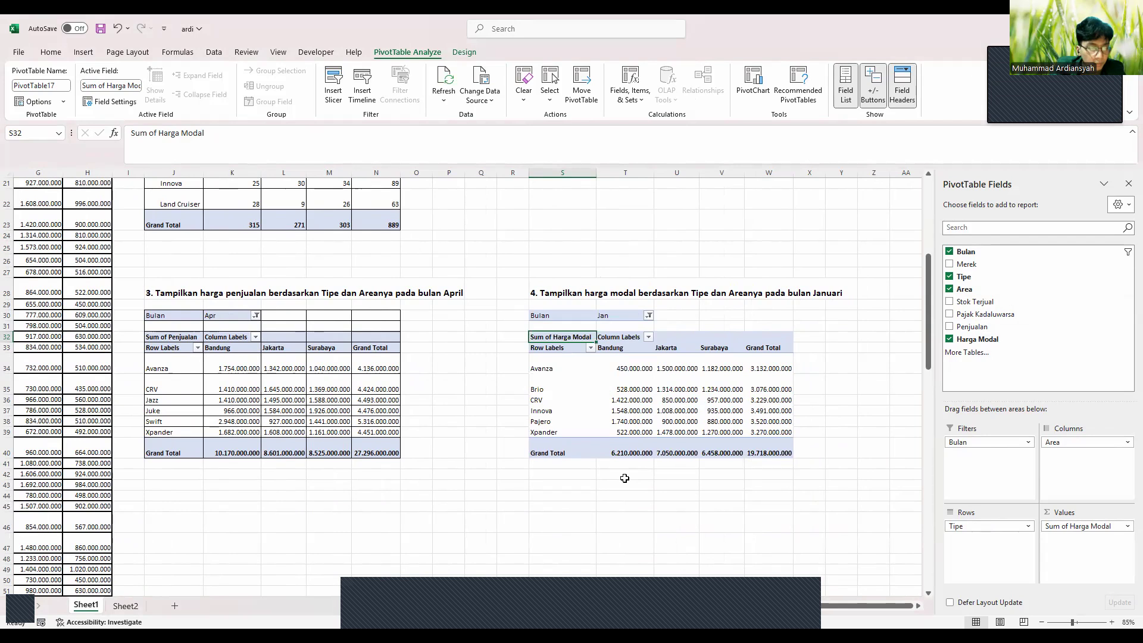
drag(544, 315, 769, 454)
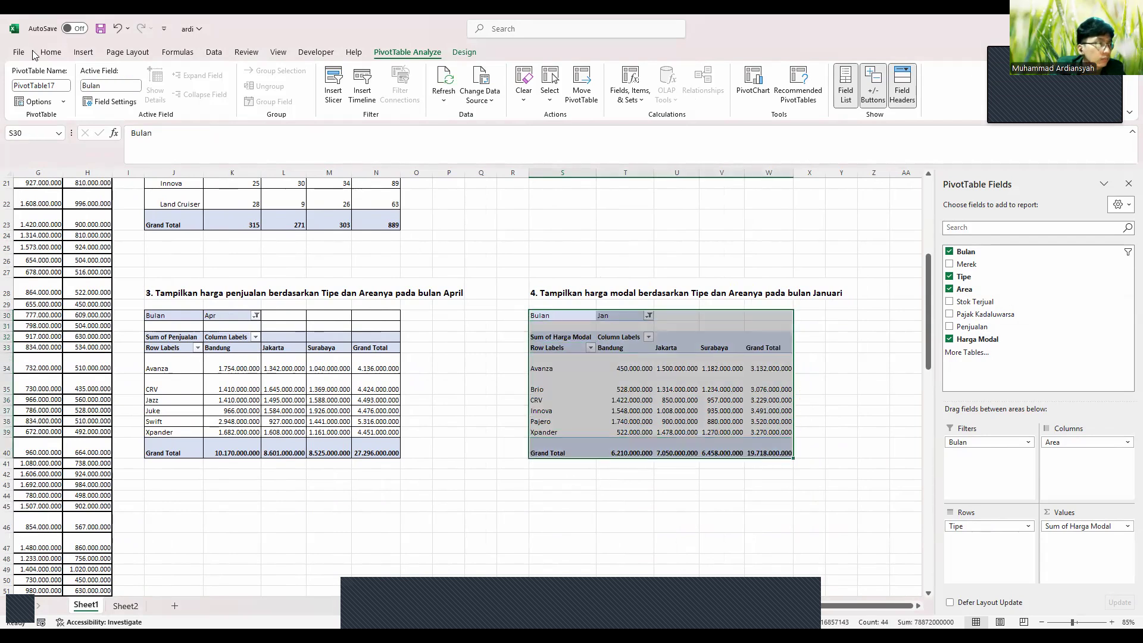
click(51, 53)
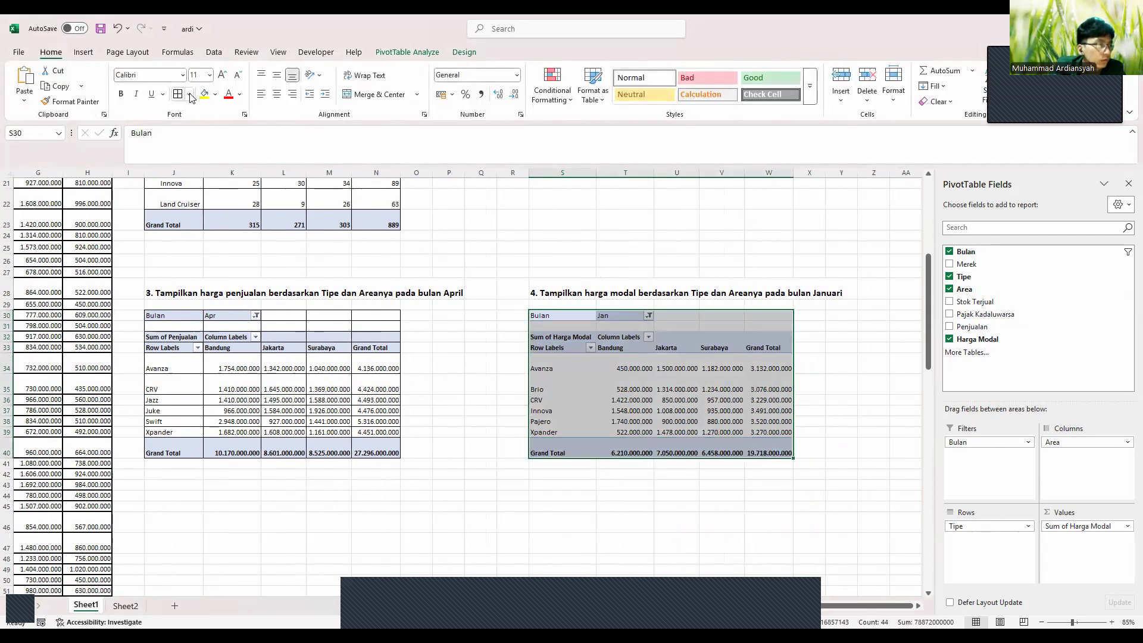
Give pivot 4 All Borders
click(179, 94)
scroll(296, 353, down, 2)
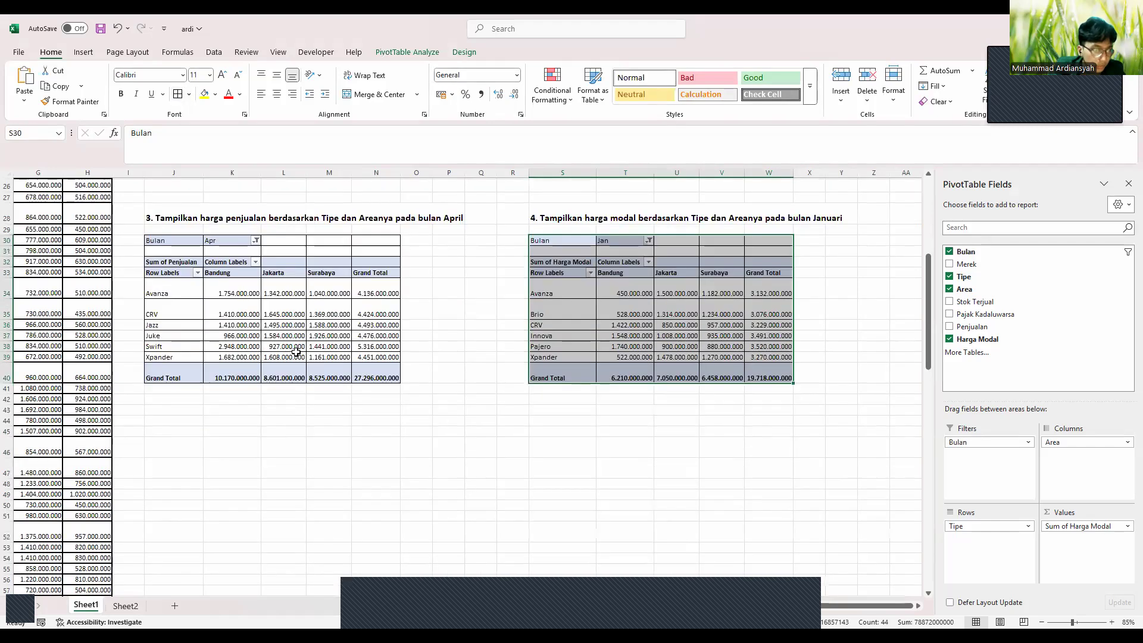
scroll(192, 395, down, 1)
Copy question 5's text from Sheet2 B7 into J44 as a bold 14-point heading
click(173, 396)
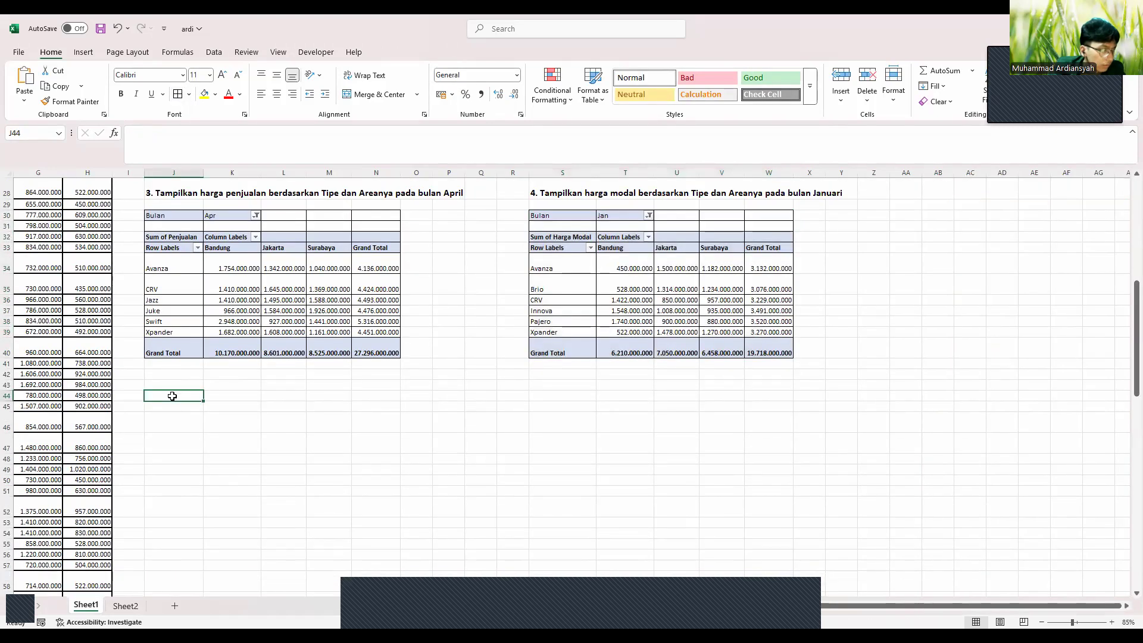
click(120, 606)
click(55, 259)
drag(450, 134, 120, 123)
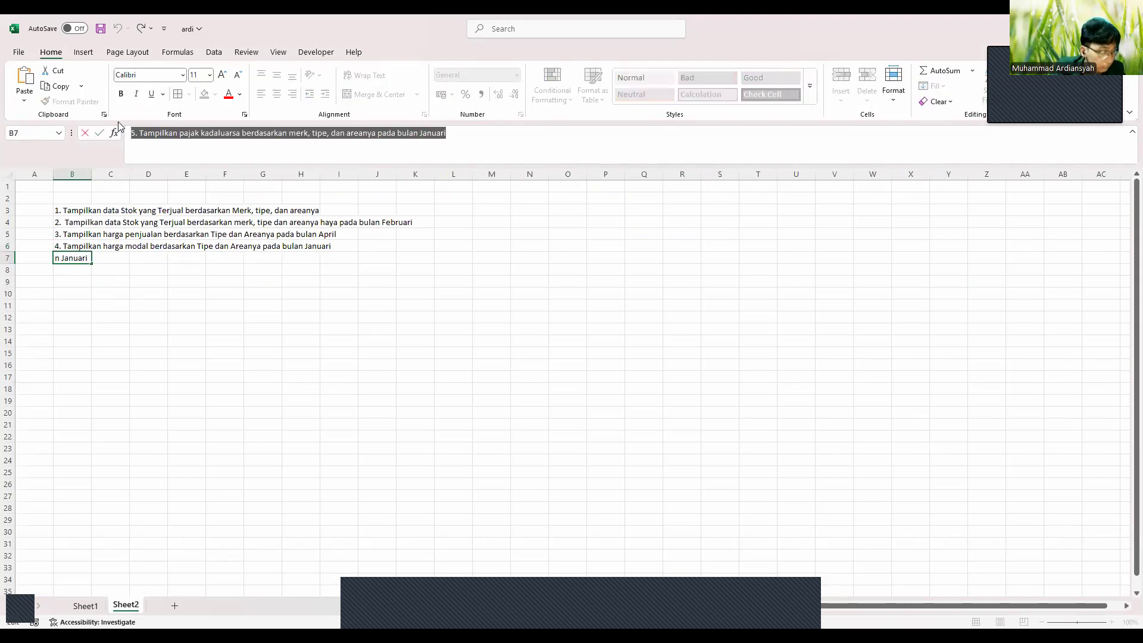
click(85, 606)
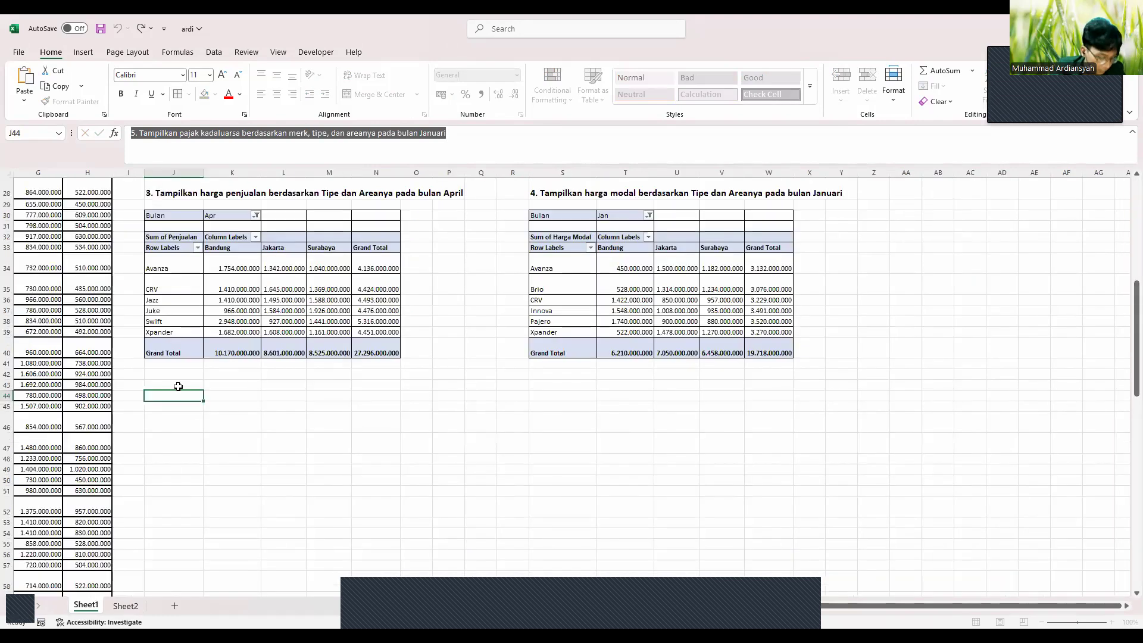
key(ctrl+v)
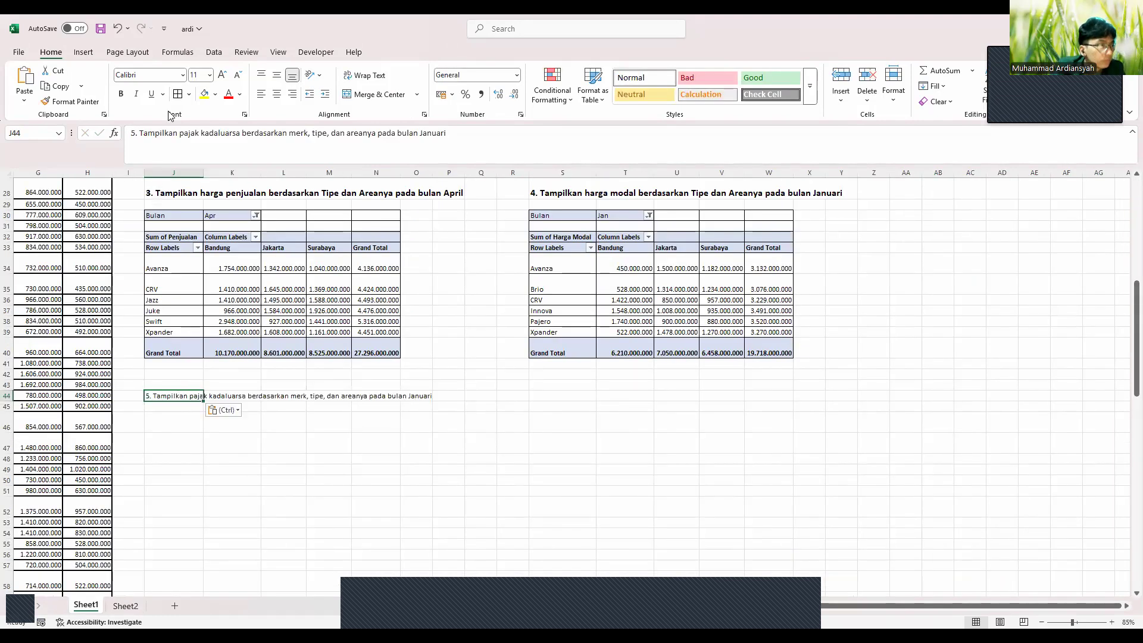
click(122, 94)
click(221, 75)
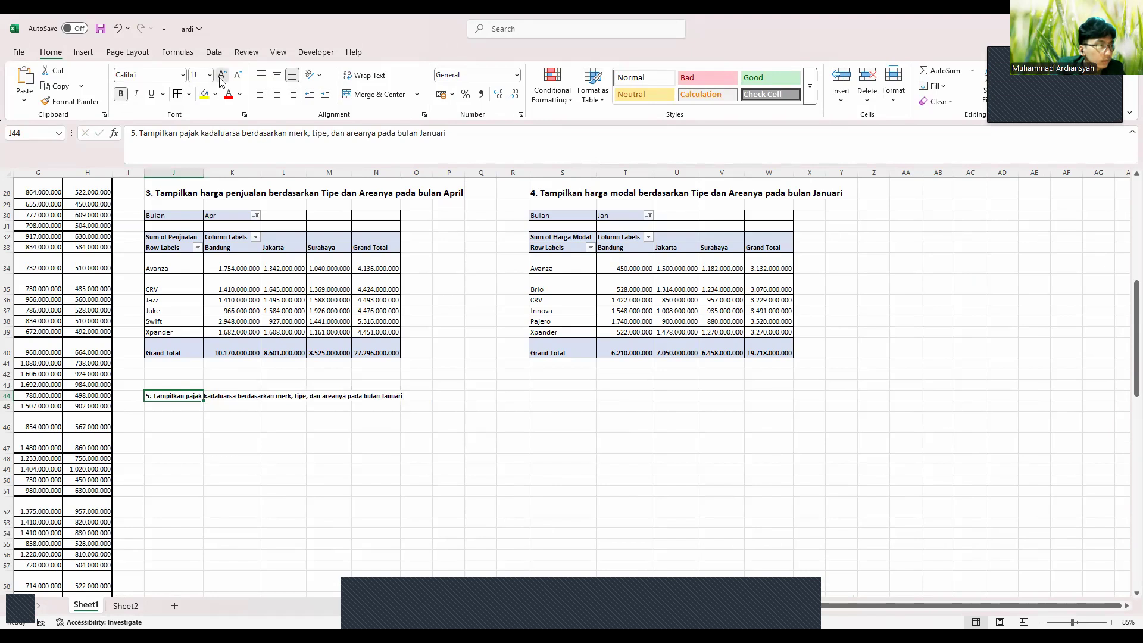
click(221, 75)
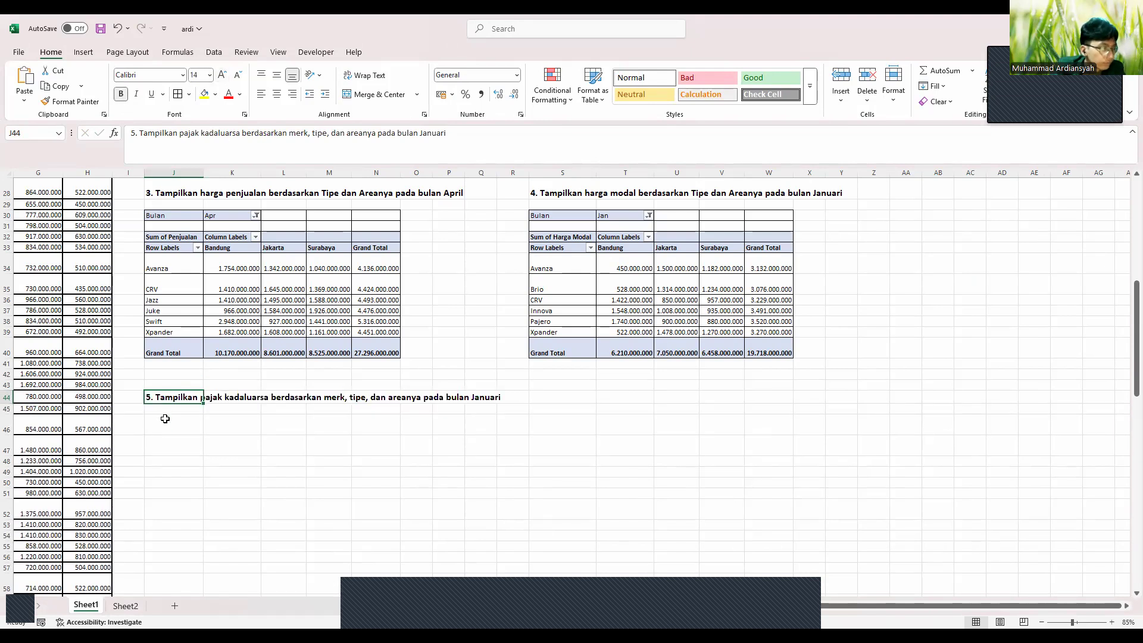
click(159, 472)
Select the car data range A1:H109
scroll(159, 472, down, 1)
scroll(159, 472, left, 1)
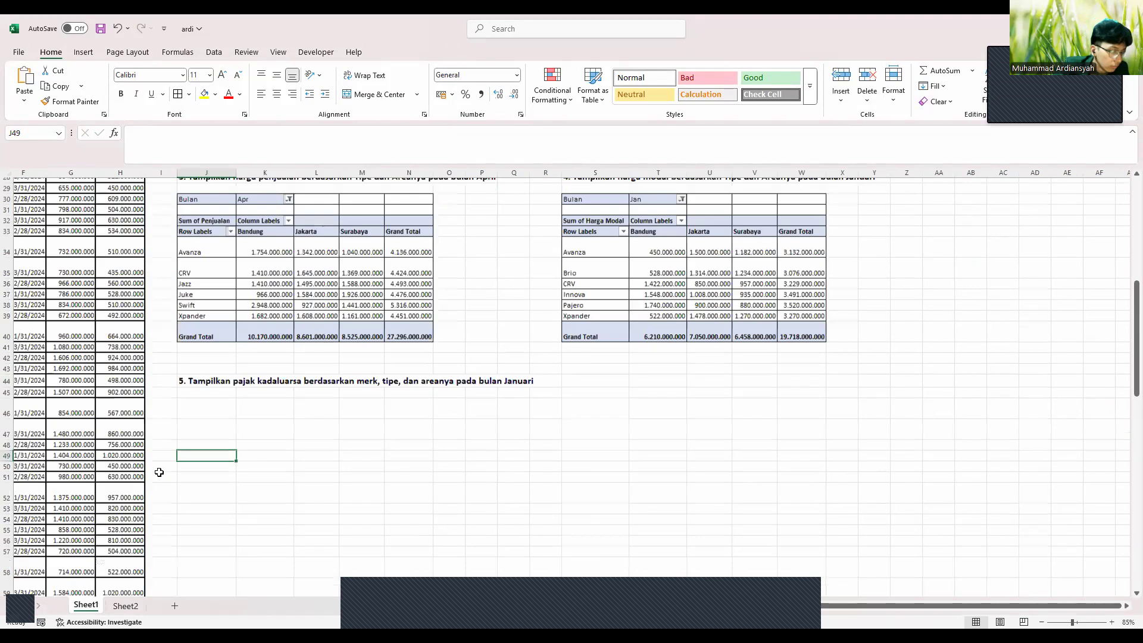
scroll(159, 472, left, 3)
scroll(159, 472, down, 20)
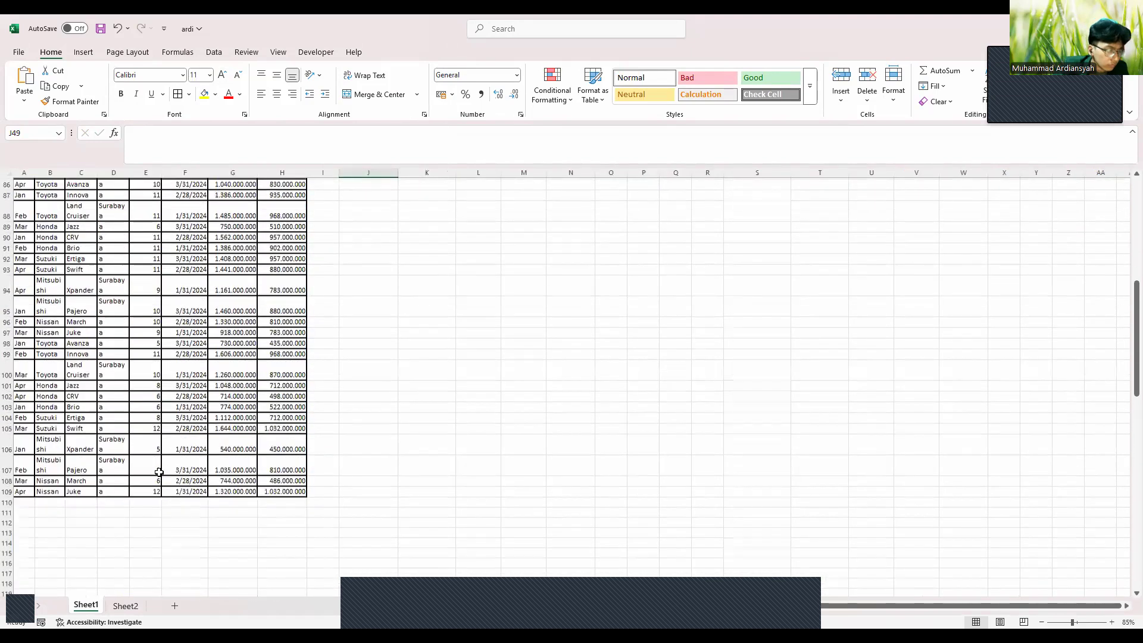
drag(269, 424, 28, 147)
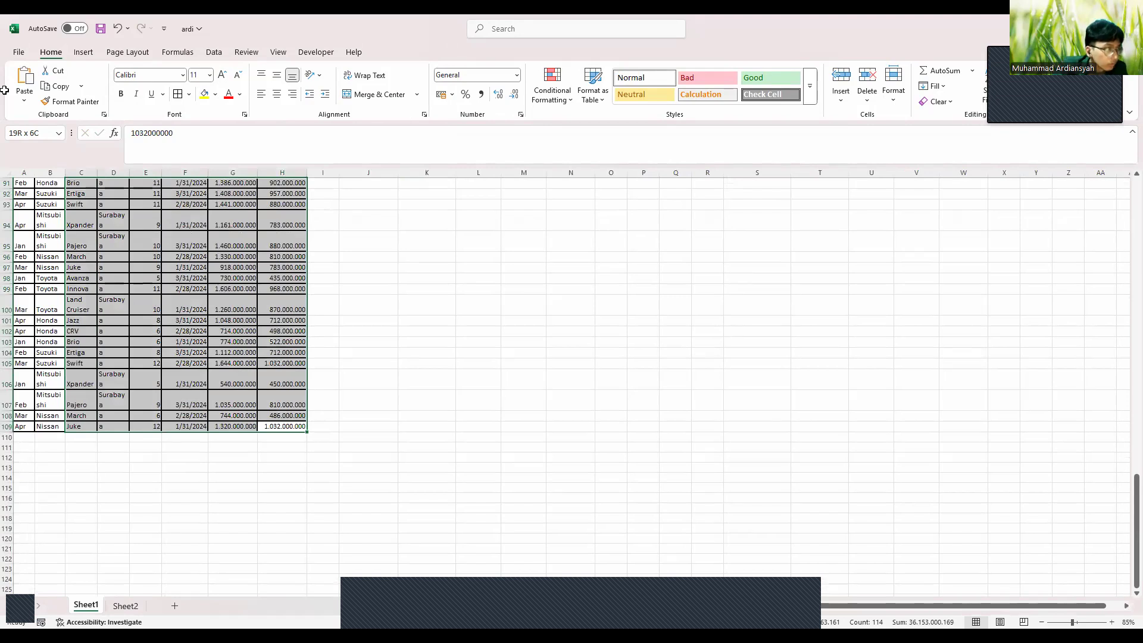
drag(5, 89, 5, 93)
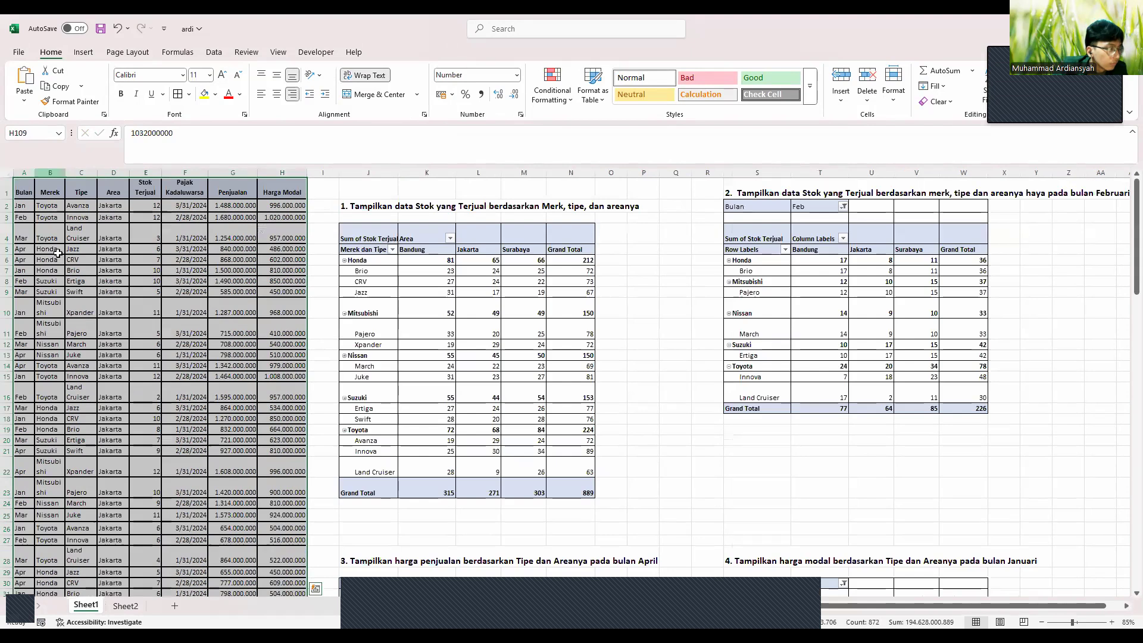
scroll(58, 254, down, 6)
scroll(57, 253, down, 5)
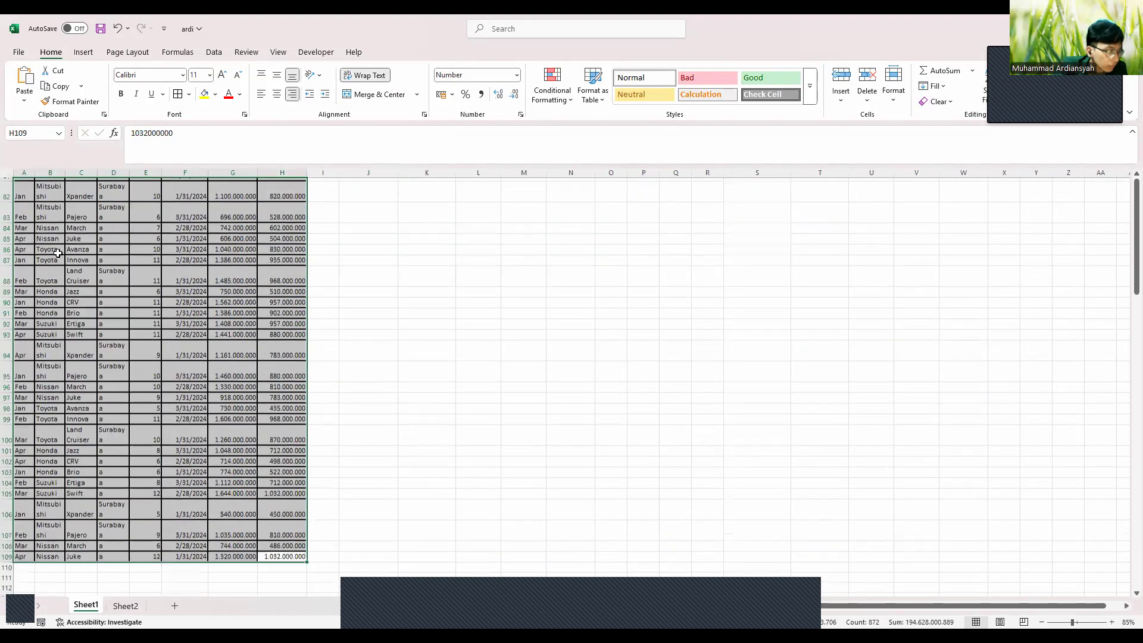
scroll(58, 254, up, 10)
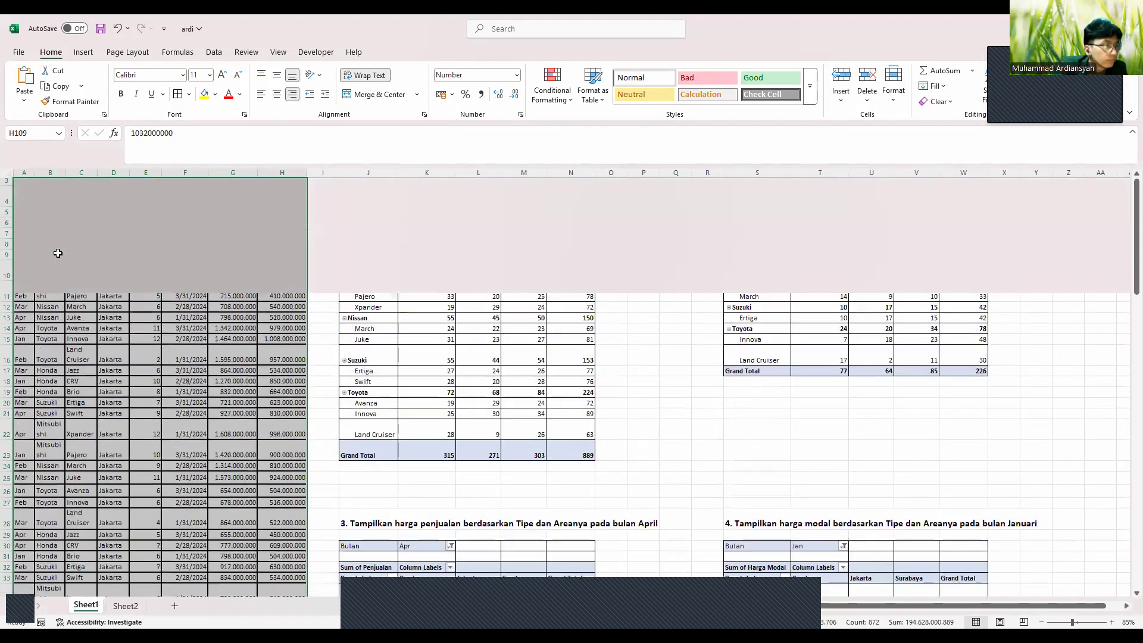
Insert an empty PivotTable at J48 under question 5's heading
click(83, 52)
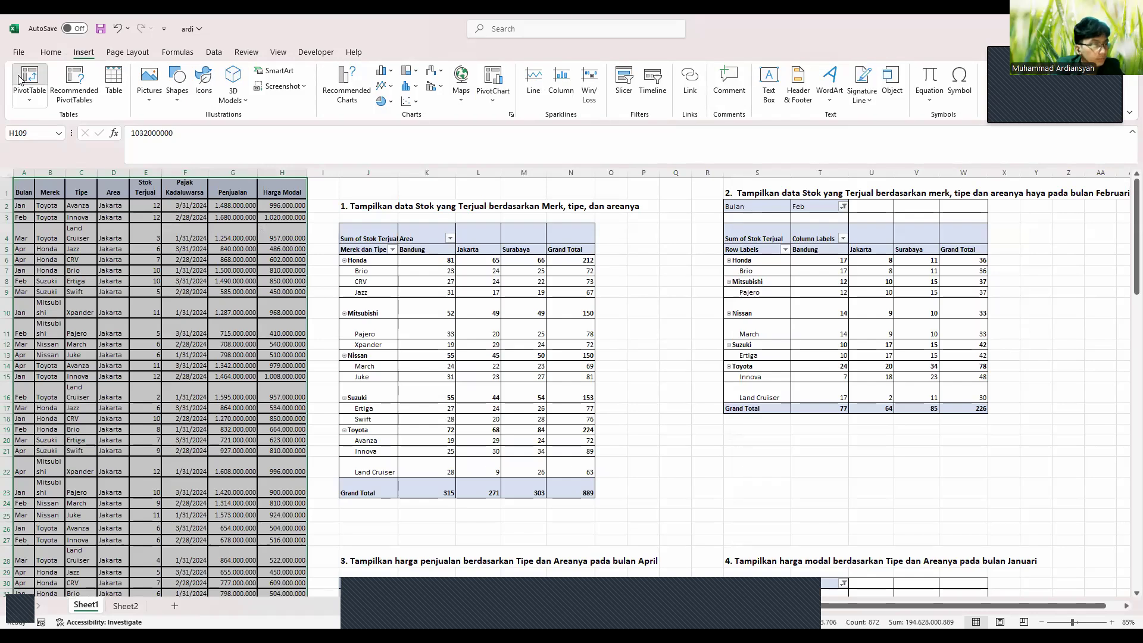
click(20, 79)
click(466, 333)
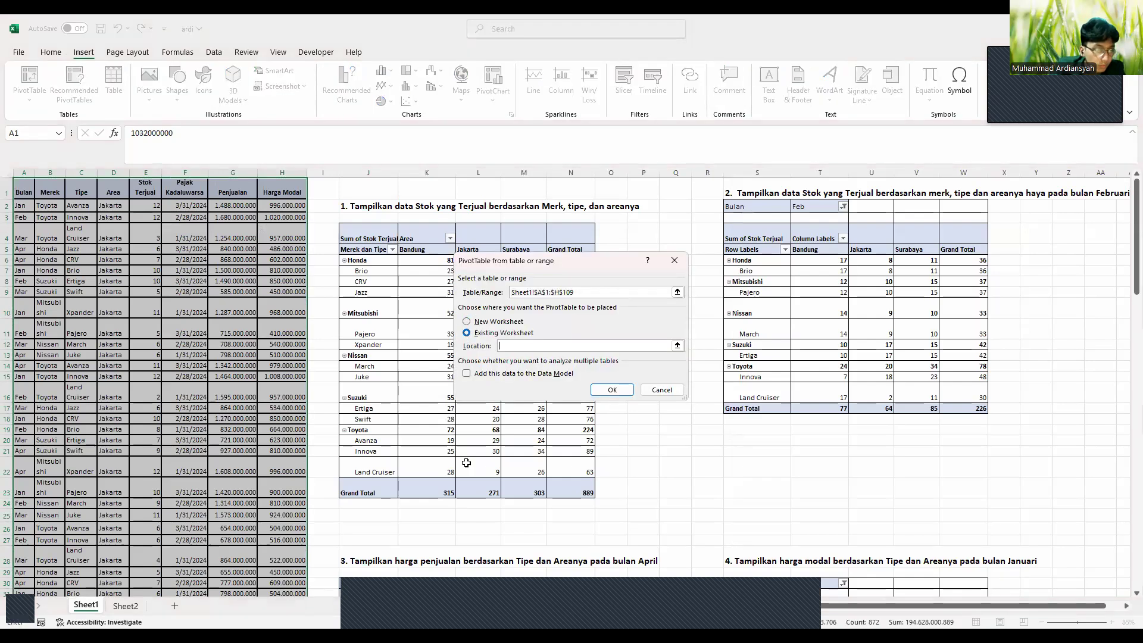
scroll(466, 467, down, 2)
scroll(466, 473, down, 6)
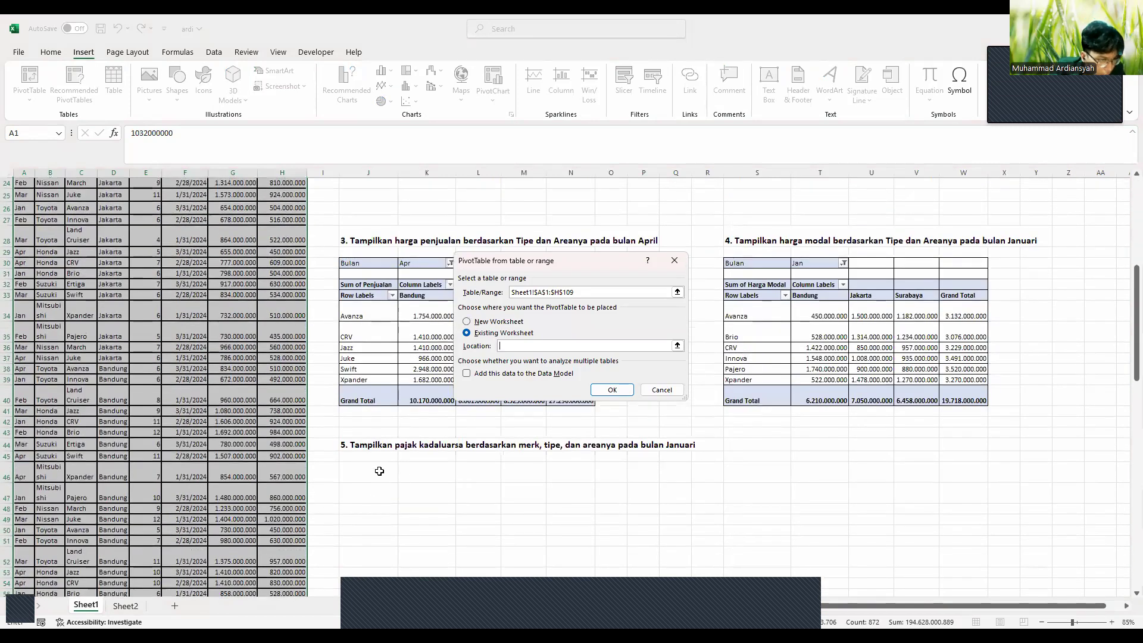
click(378, 510)
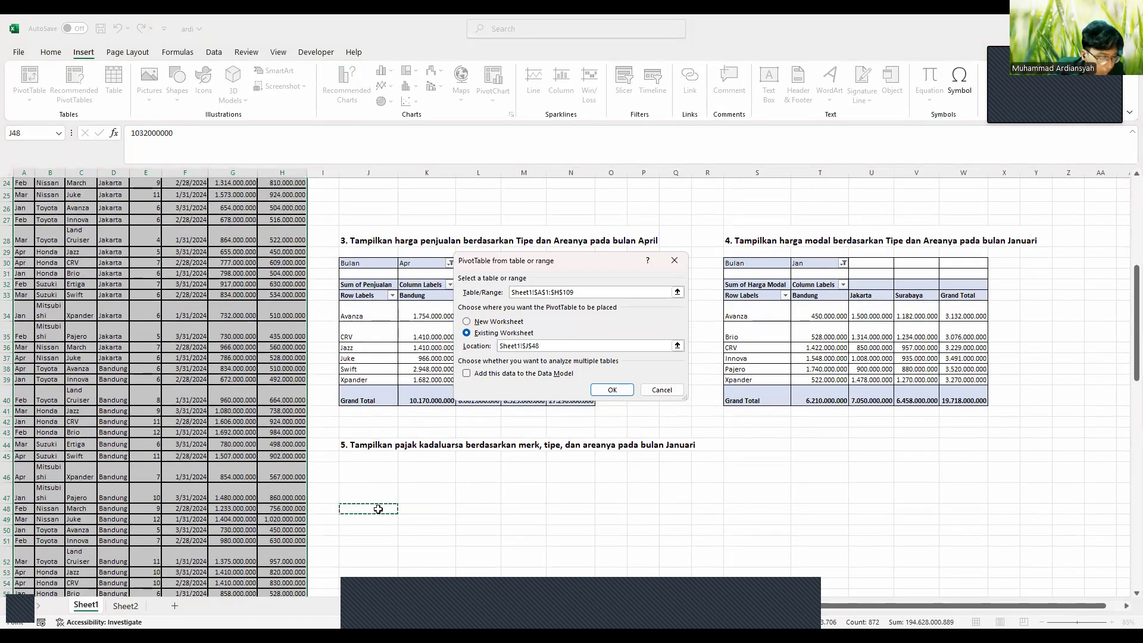
click(620, 395)
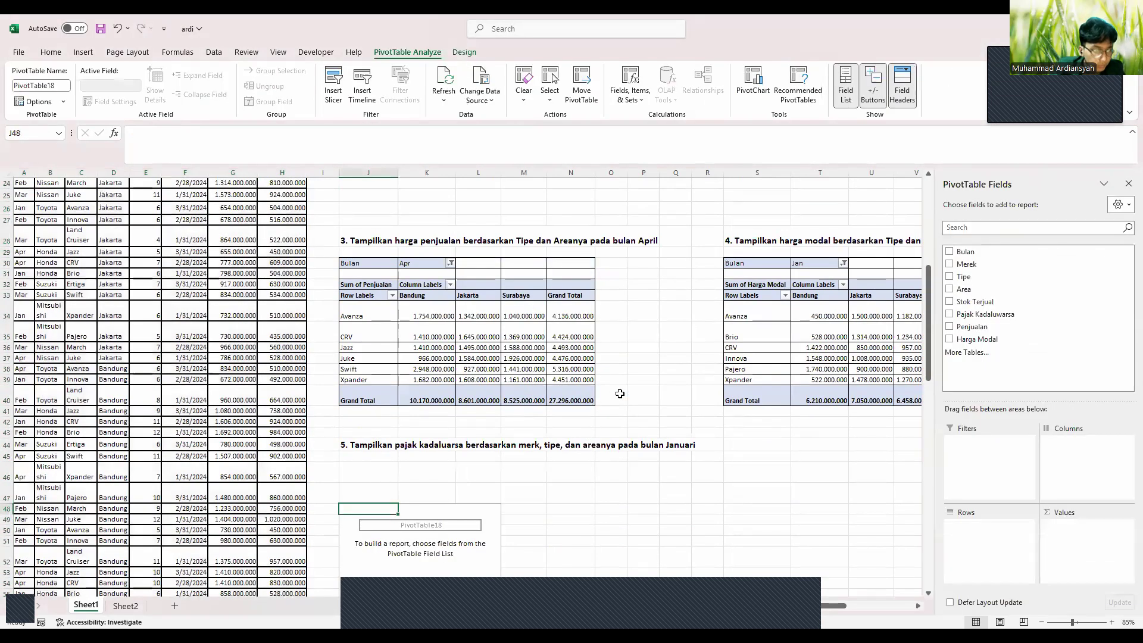
Add Pajak Kadaluwarsa to Values and keep Count as its summary, totalling 108
scroll(620, 394, down, 1)
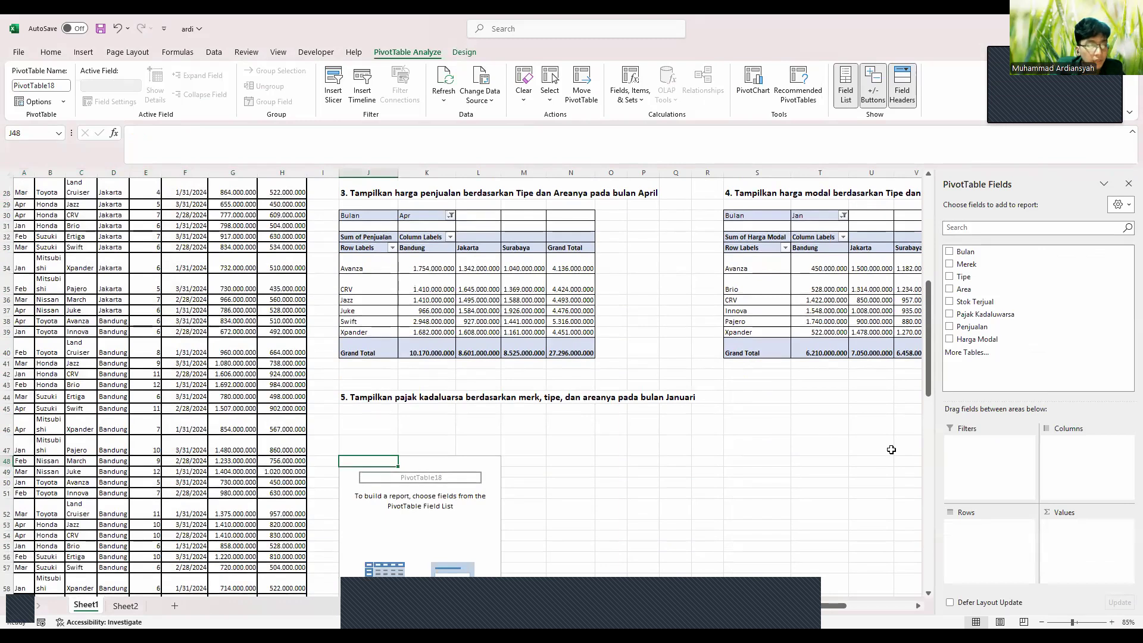
drag(986, 315, 1086, 558)
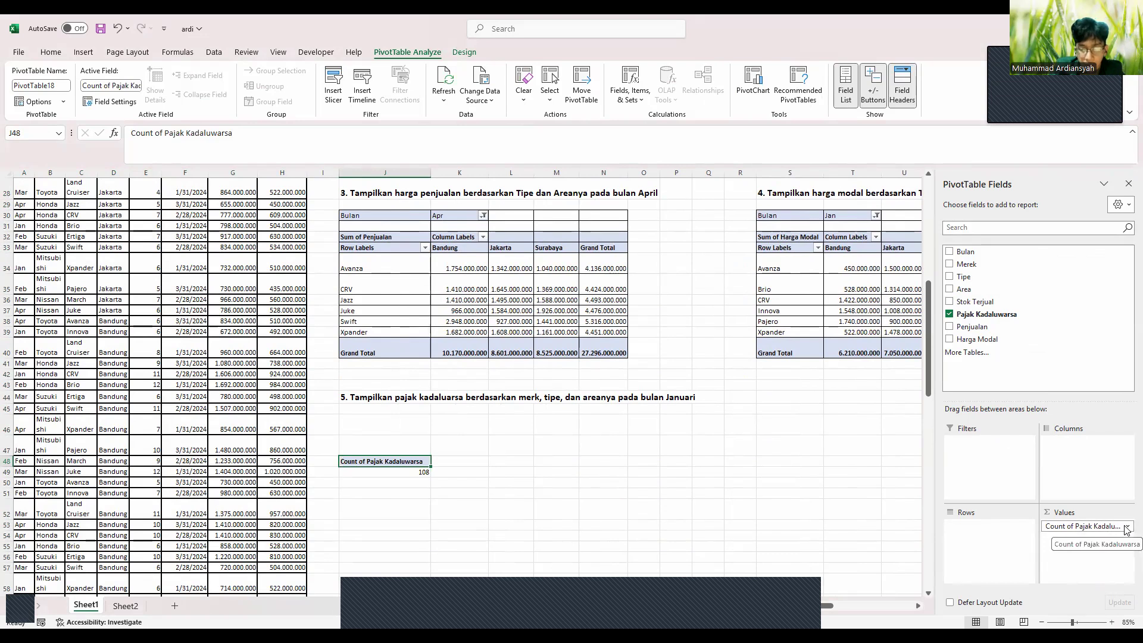
click(1128, 528)
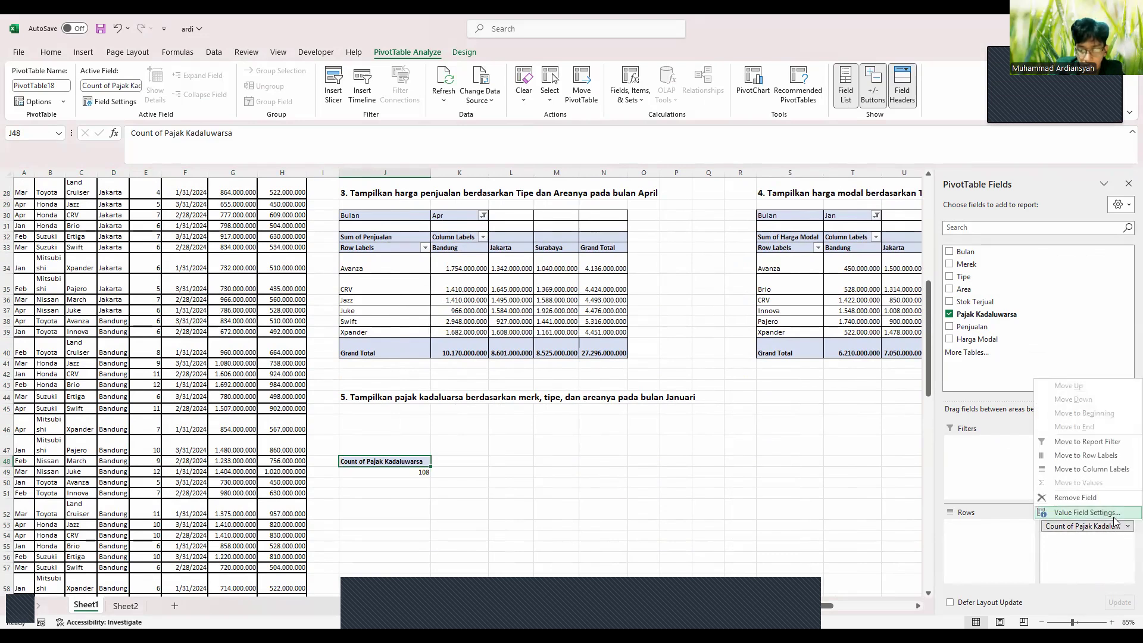
click(1115, 517)
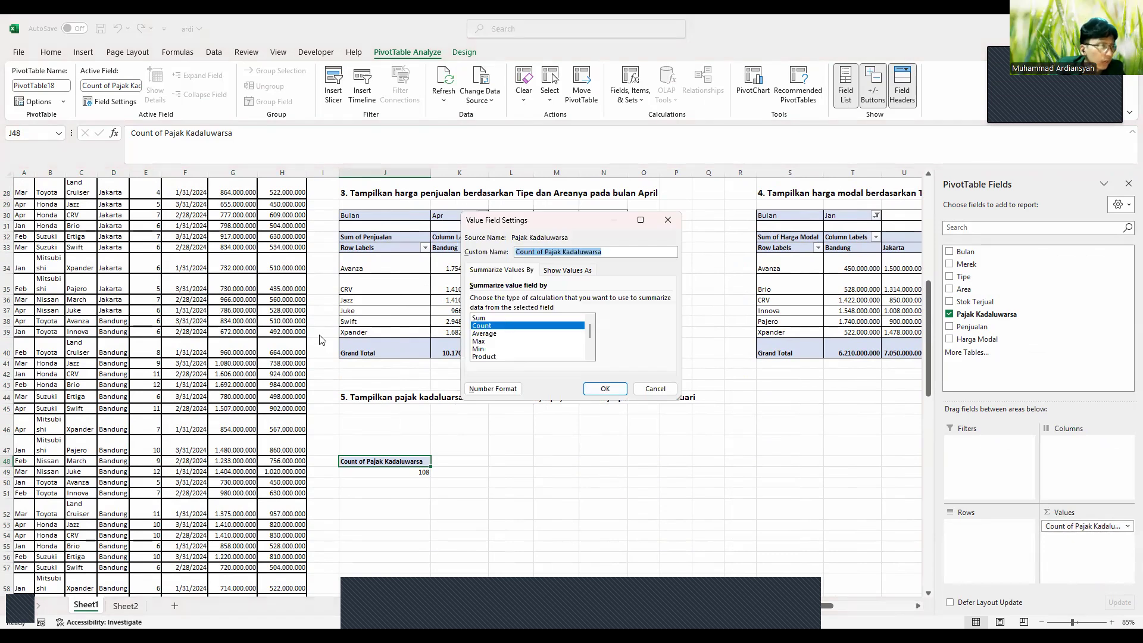
click(606, 388)
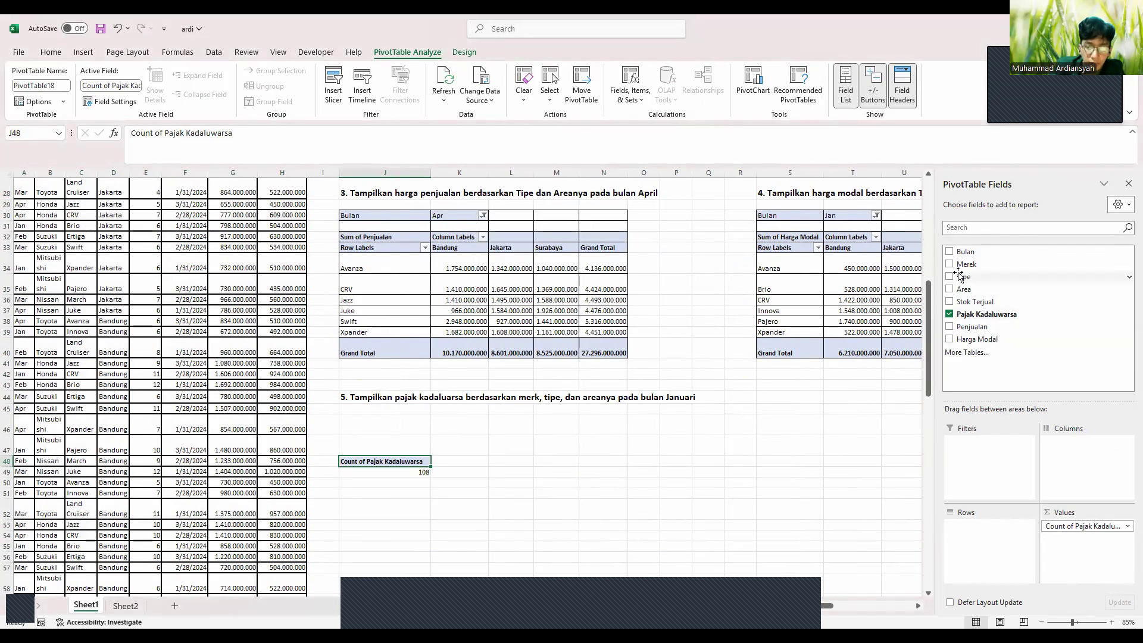
Place Merek then Tipe in Rows, Area in Columns and Bulan in Filters for pivot 5
drag(960, 264, 956, 525)
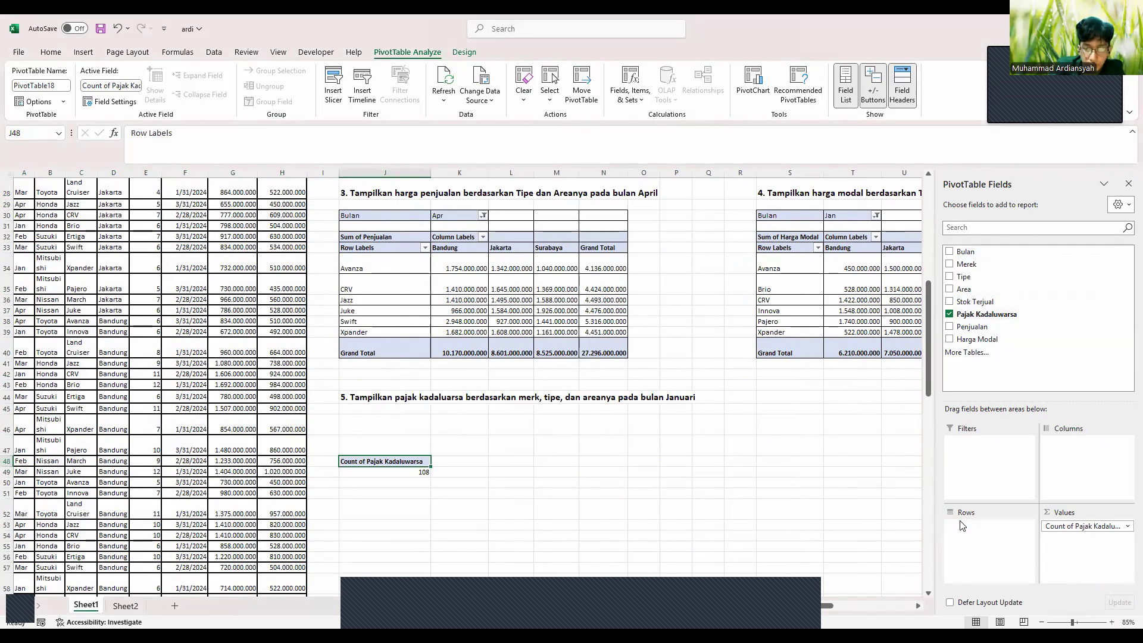
drag(968, 277, 974, 536)
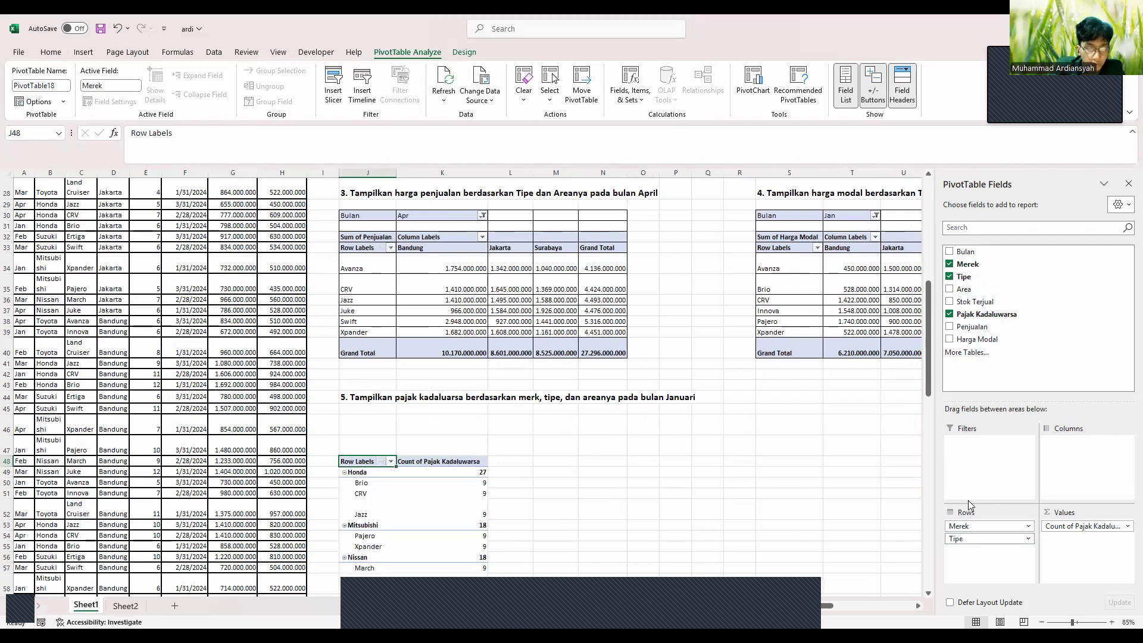
drag(977, 290, 1069, 445)
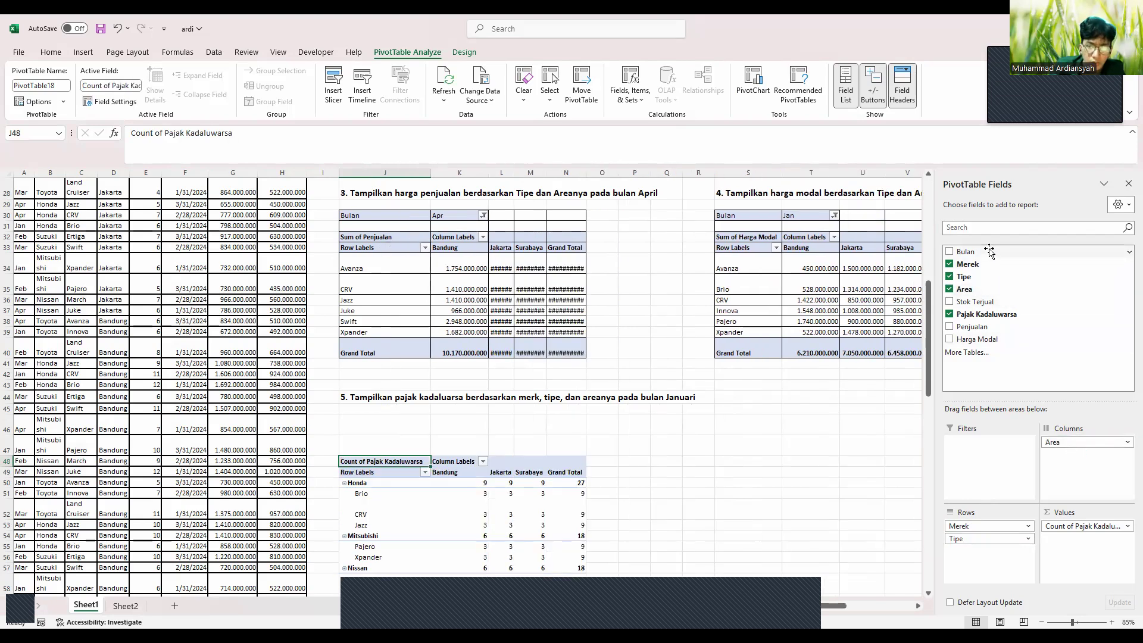
drag(986, 251, 977, 450)
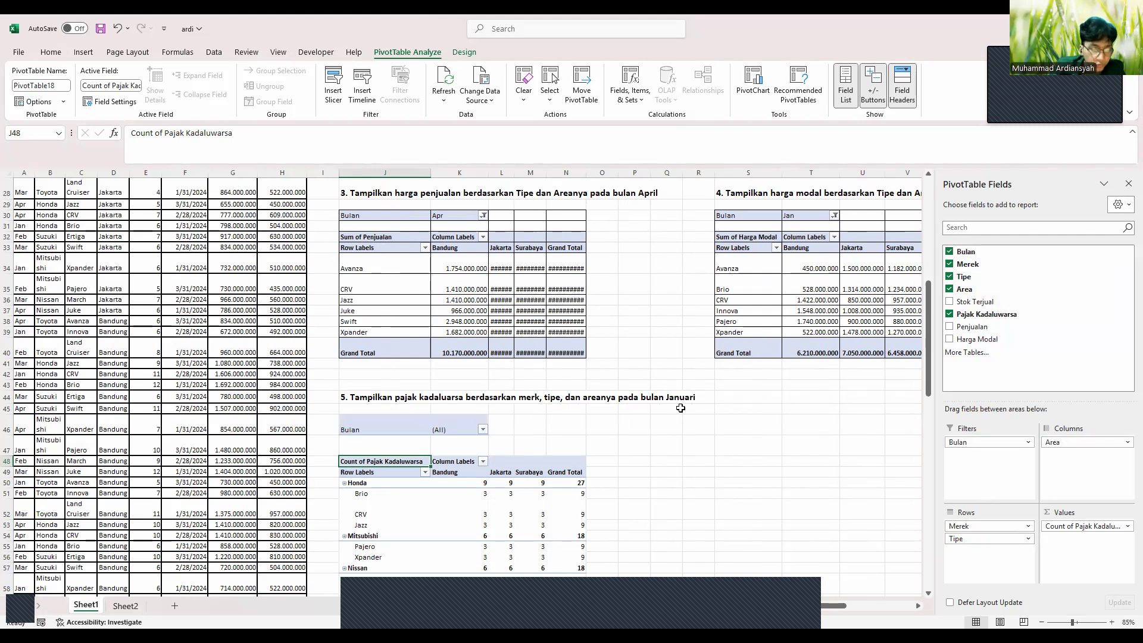
Filter pivot table 5's Bulan field to Jan, bringing its grand total to 27
click(483, 430)
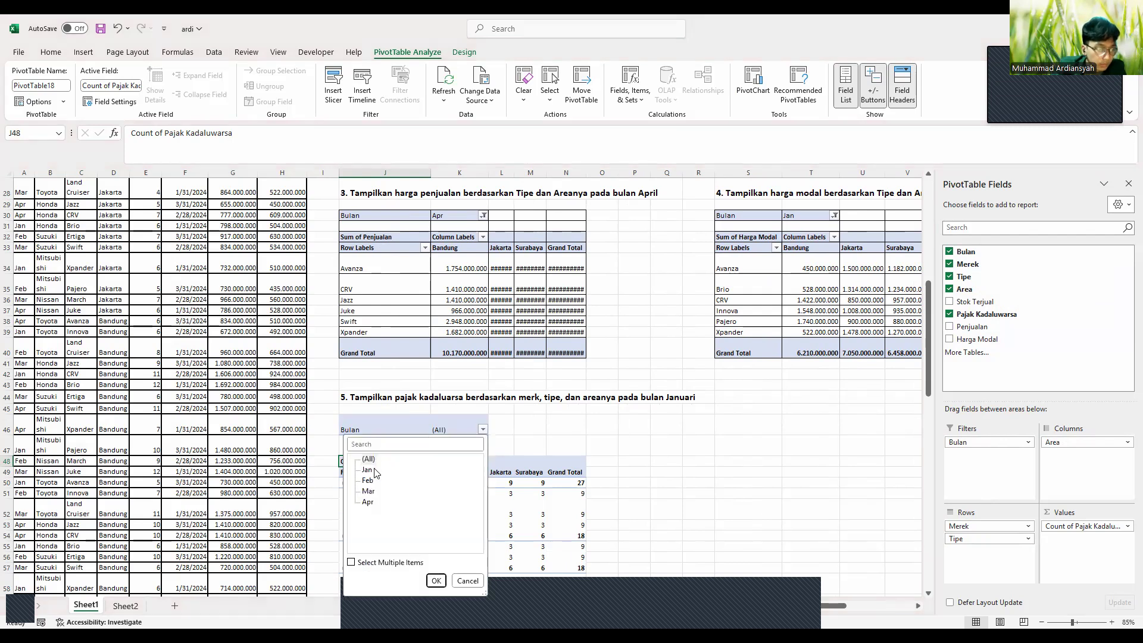
click(367, 471)
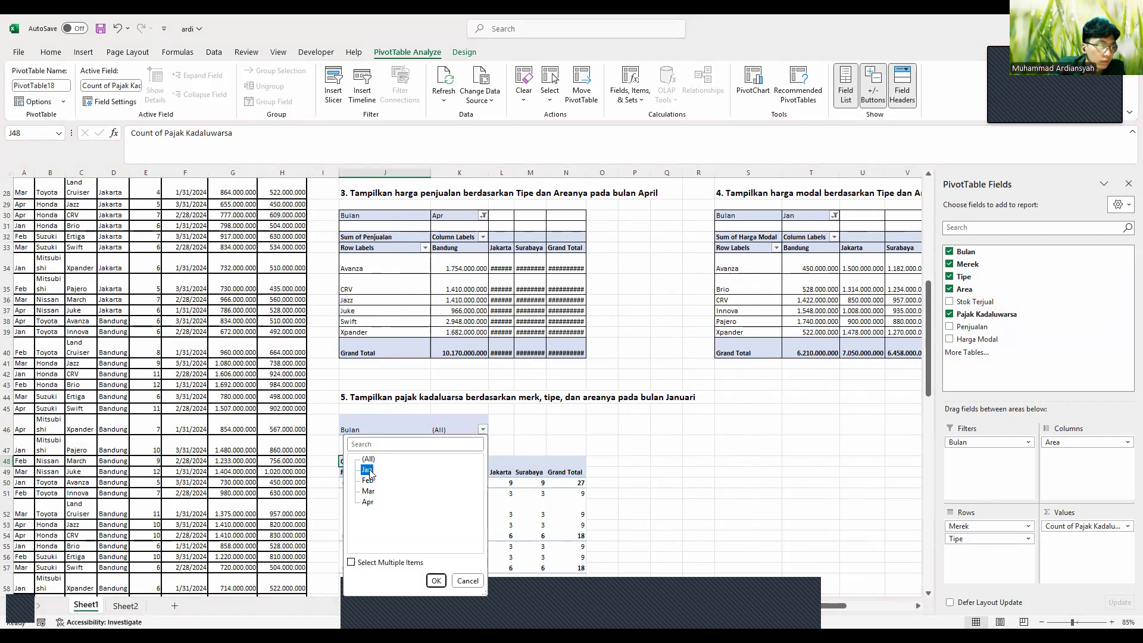
click(435, 580)
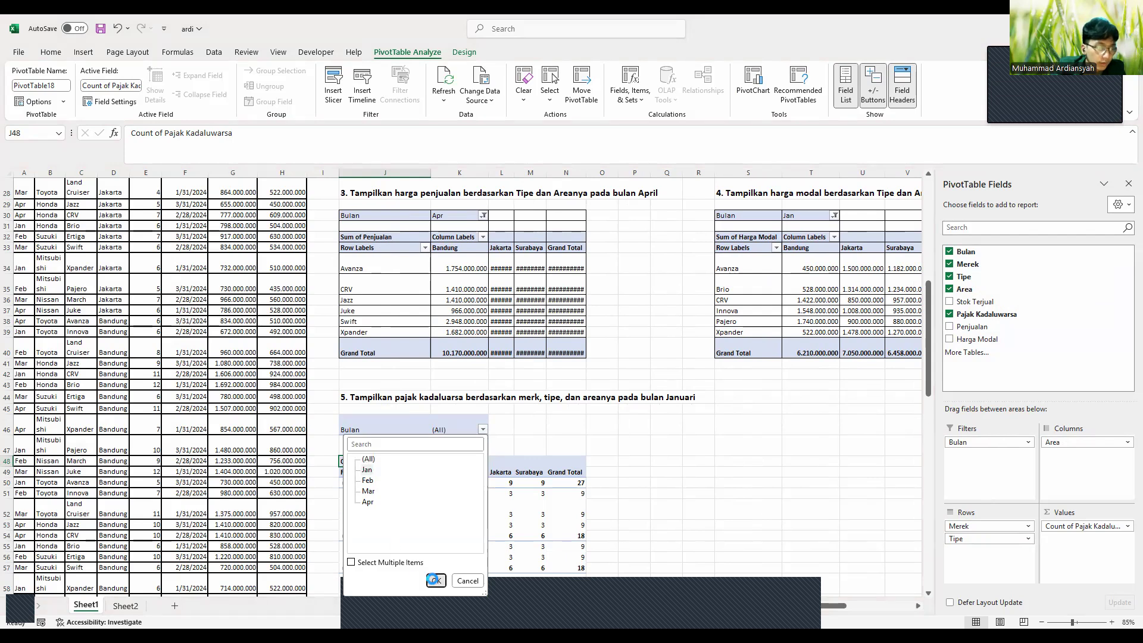
Shorten row 47 and select pivot table 5 across J46:N59
scroll(454, 474, down, 4)
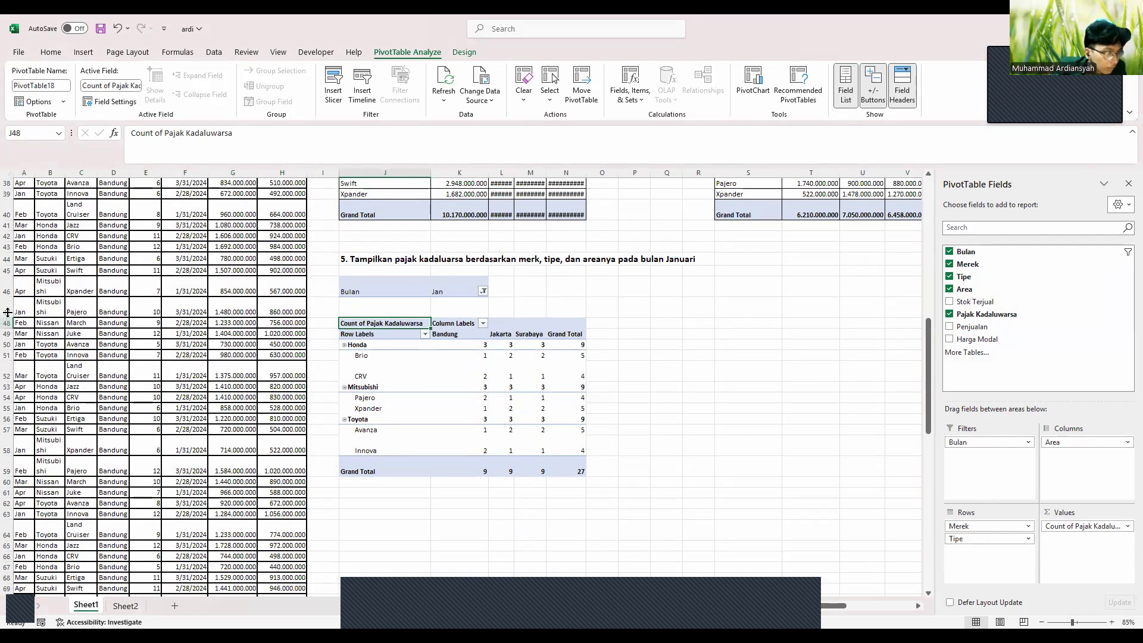
drag(8, 312, 9, 281)
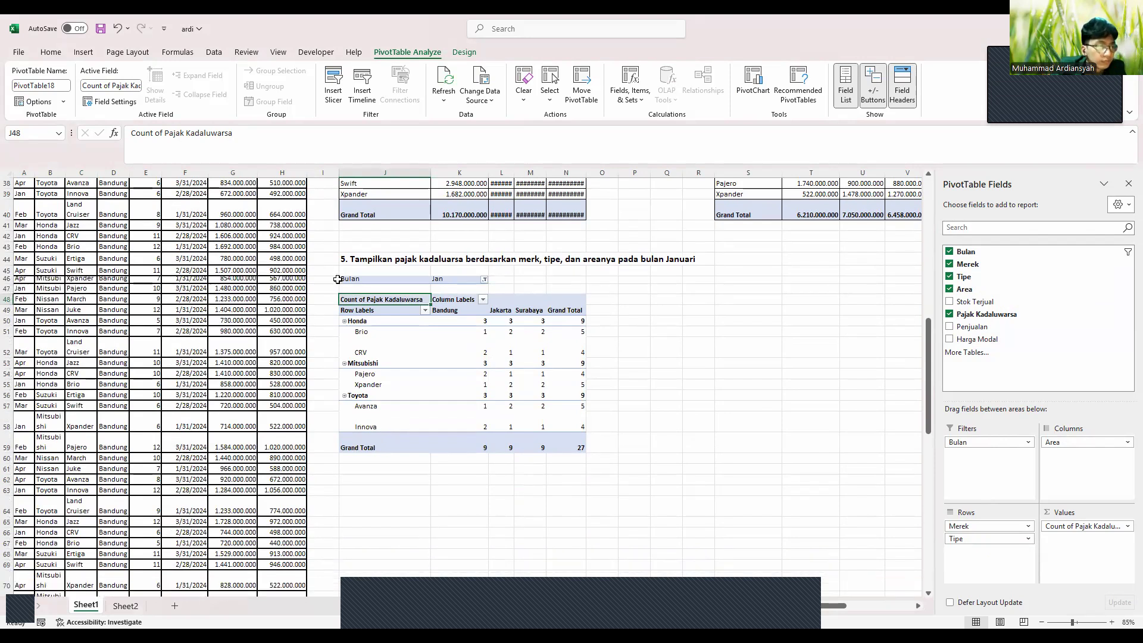
drag(341, 279, 565, 447)
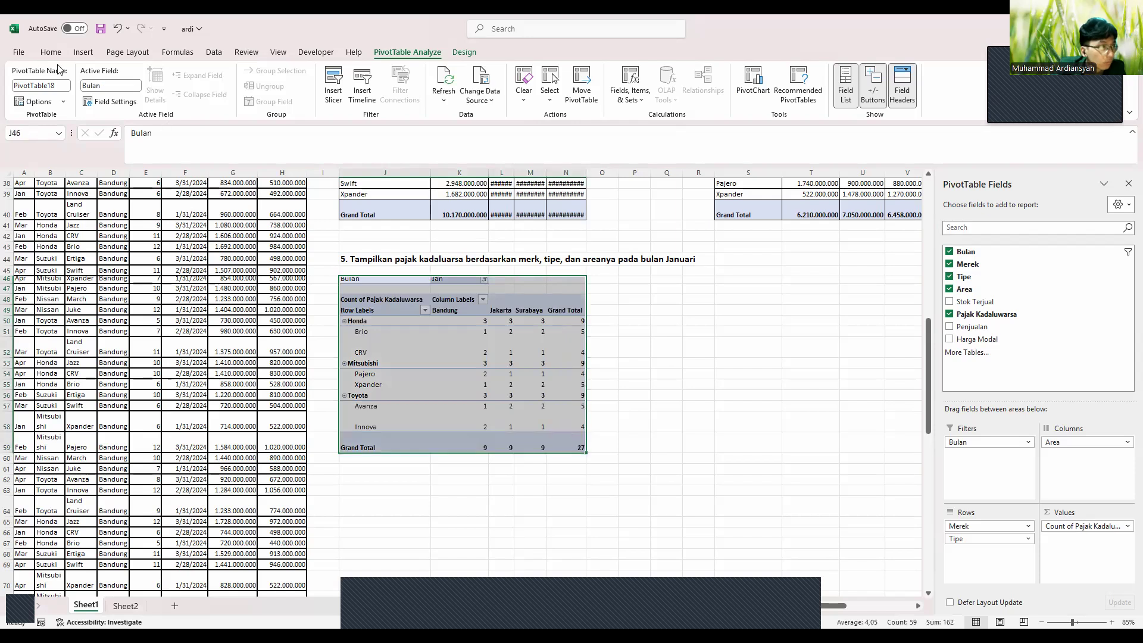
Apply cell borders to pivot table 5, then deselect it by clicking P12
click(53, 55)
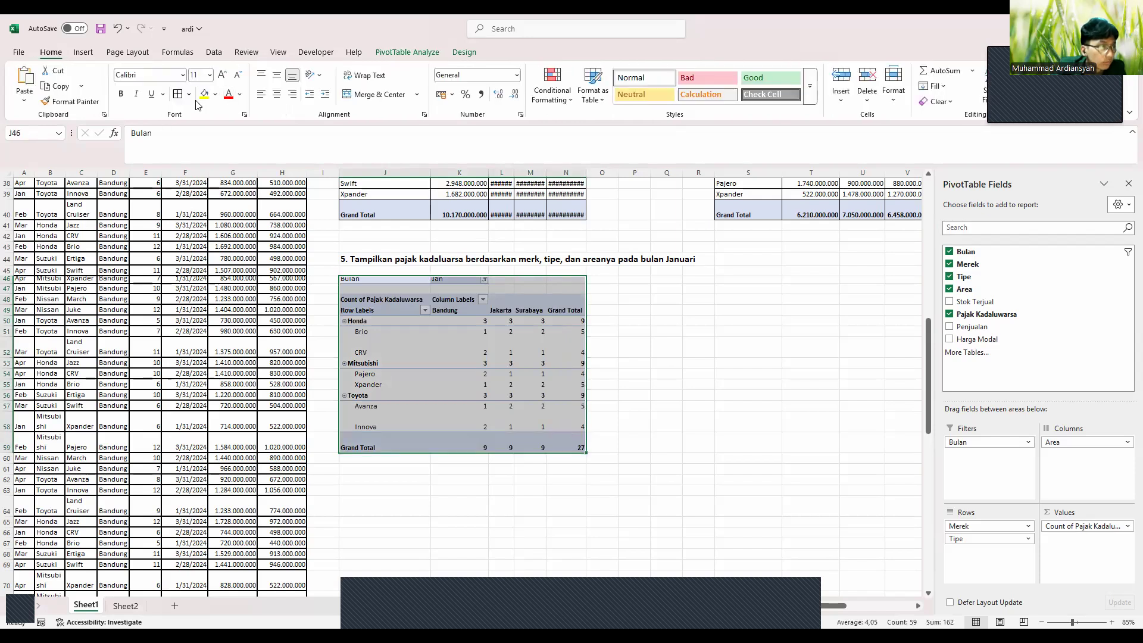
click(178, 95)
scroll(428, 332, up, 12)
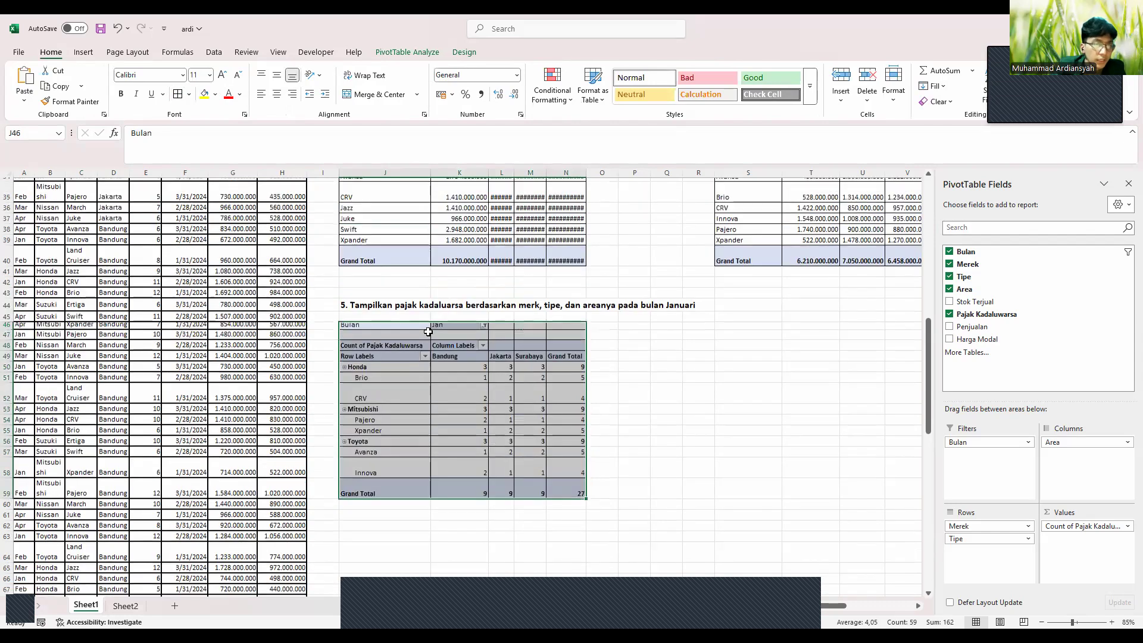
scroll(624, 345, down, 1)
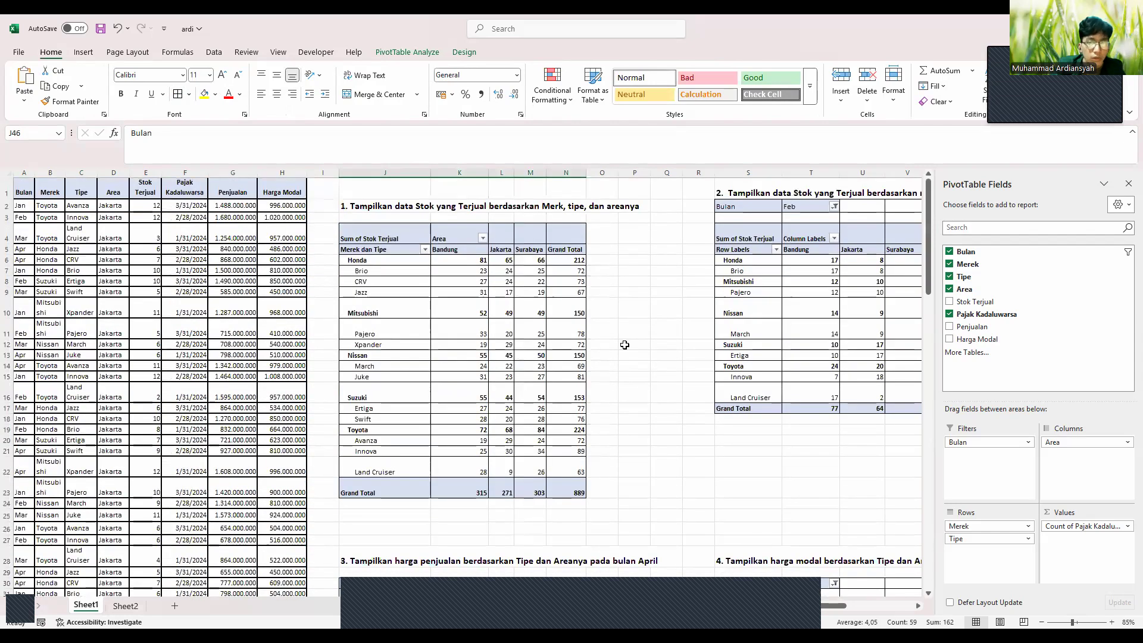
click(624, 345)
Compare the five pivot tables against the questions listed on Sheet2, then return to Sheet1
scroll(625, 343, down, 1)
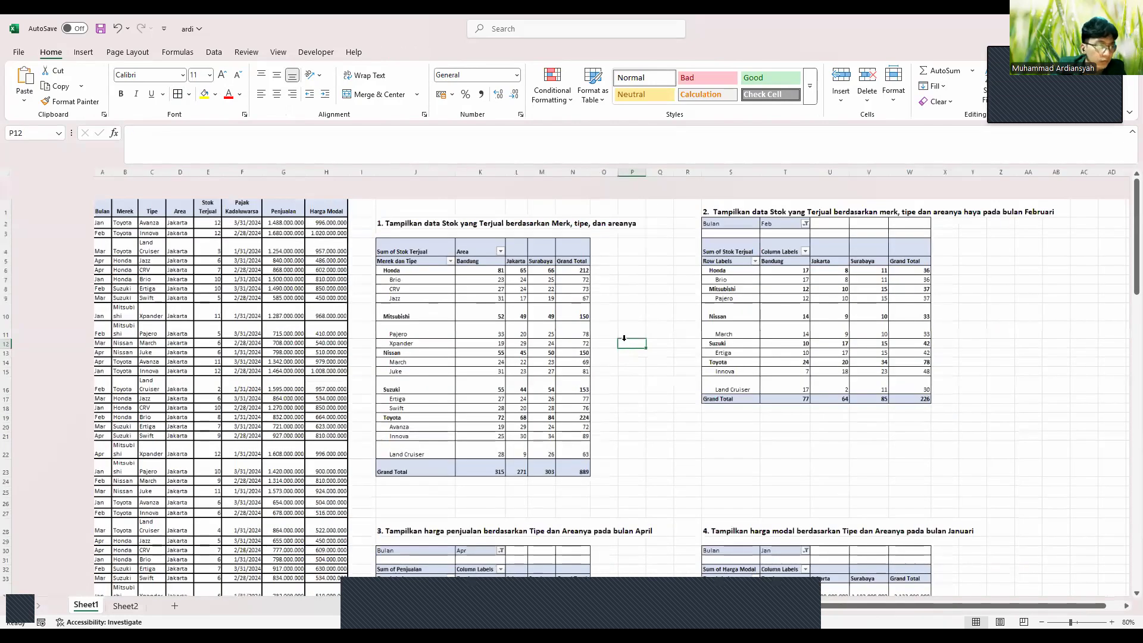
scroll(624, 339, down, 3)
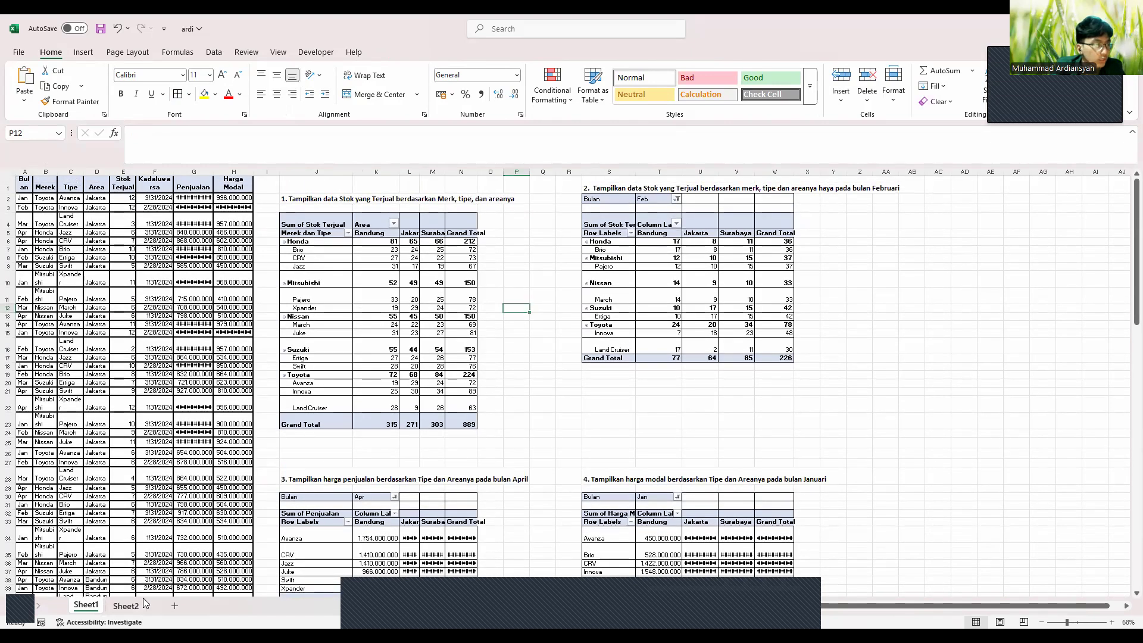
click(126, 605)
click(83, 606)
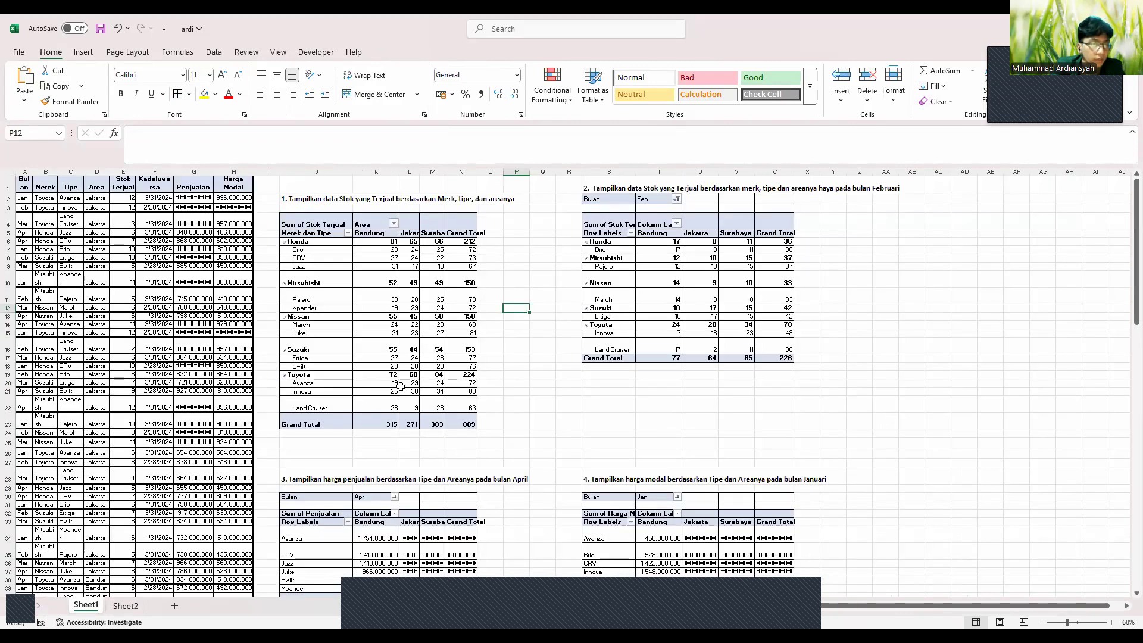
scroll(559, 392, down, 3)
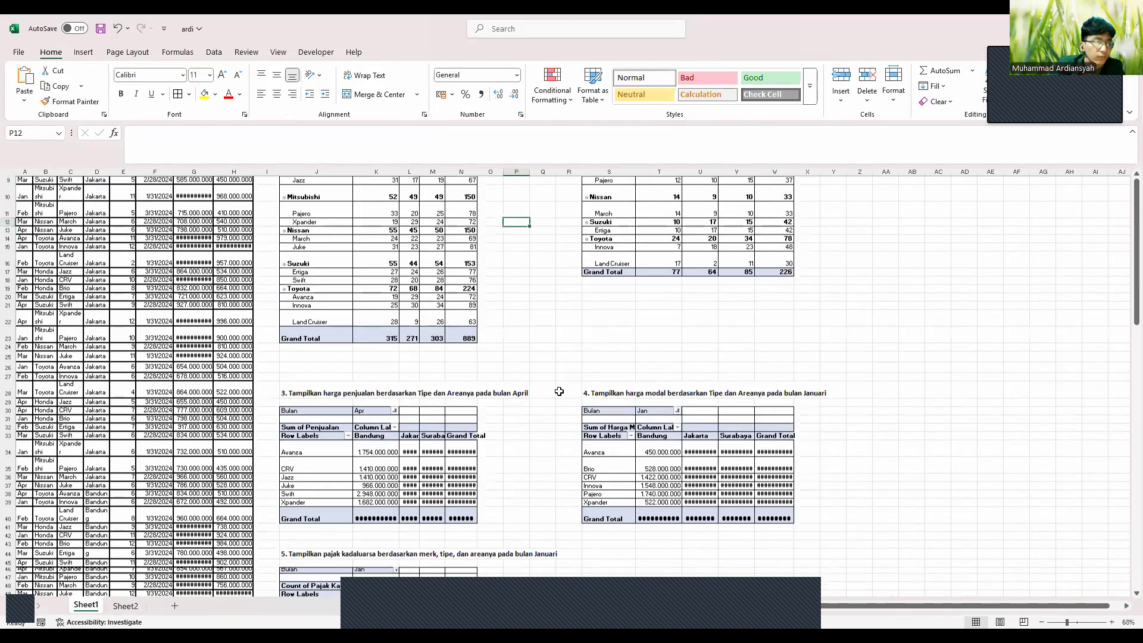
scroll(559, 391, down, 8)
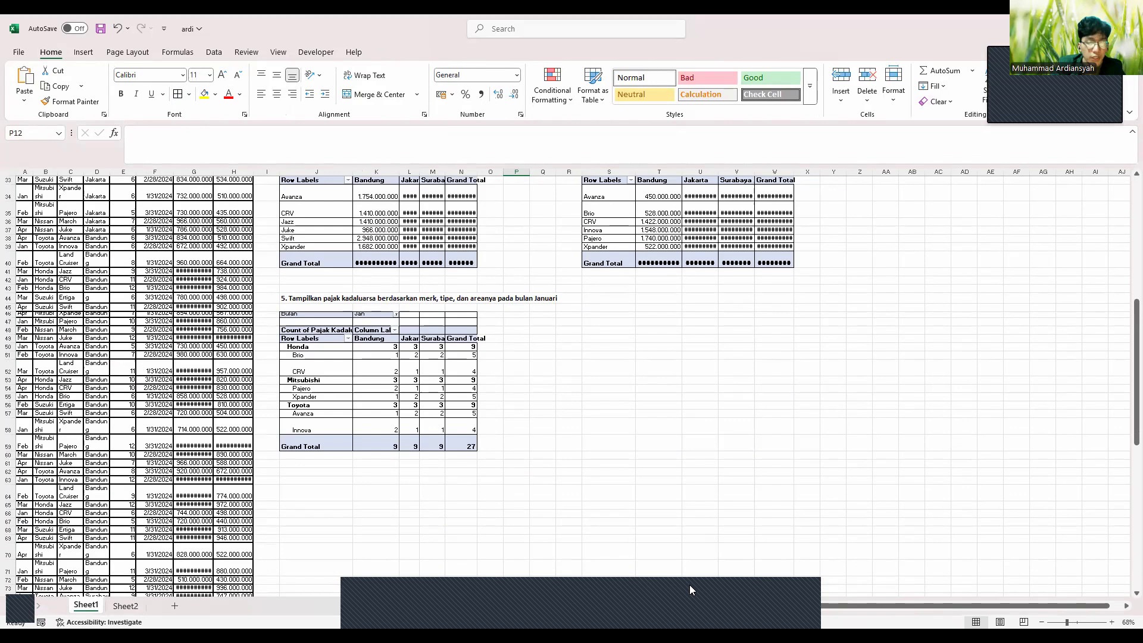